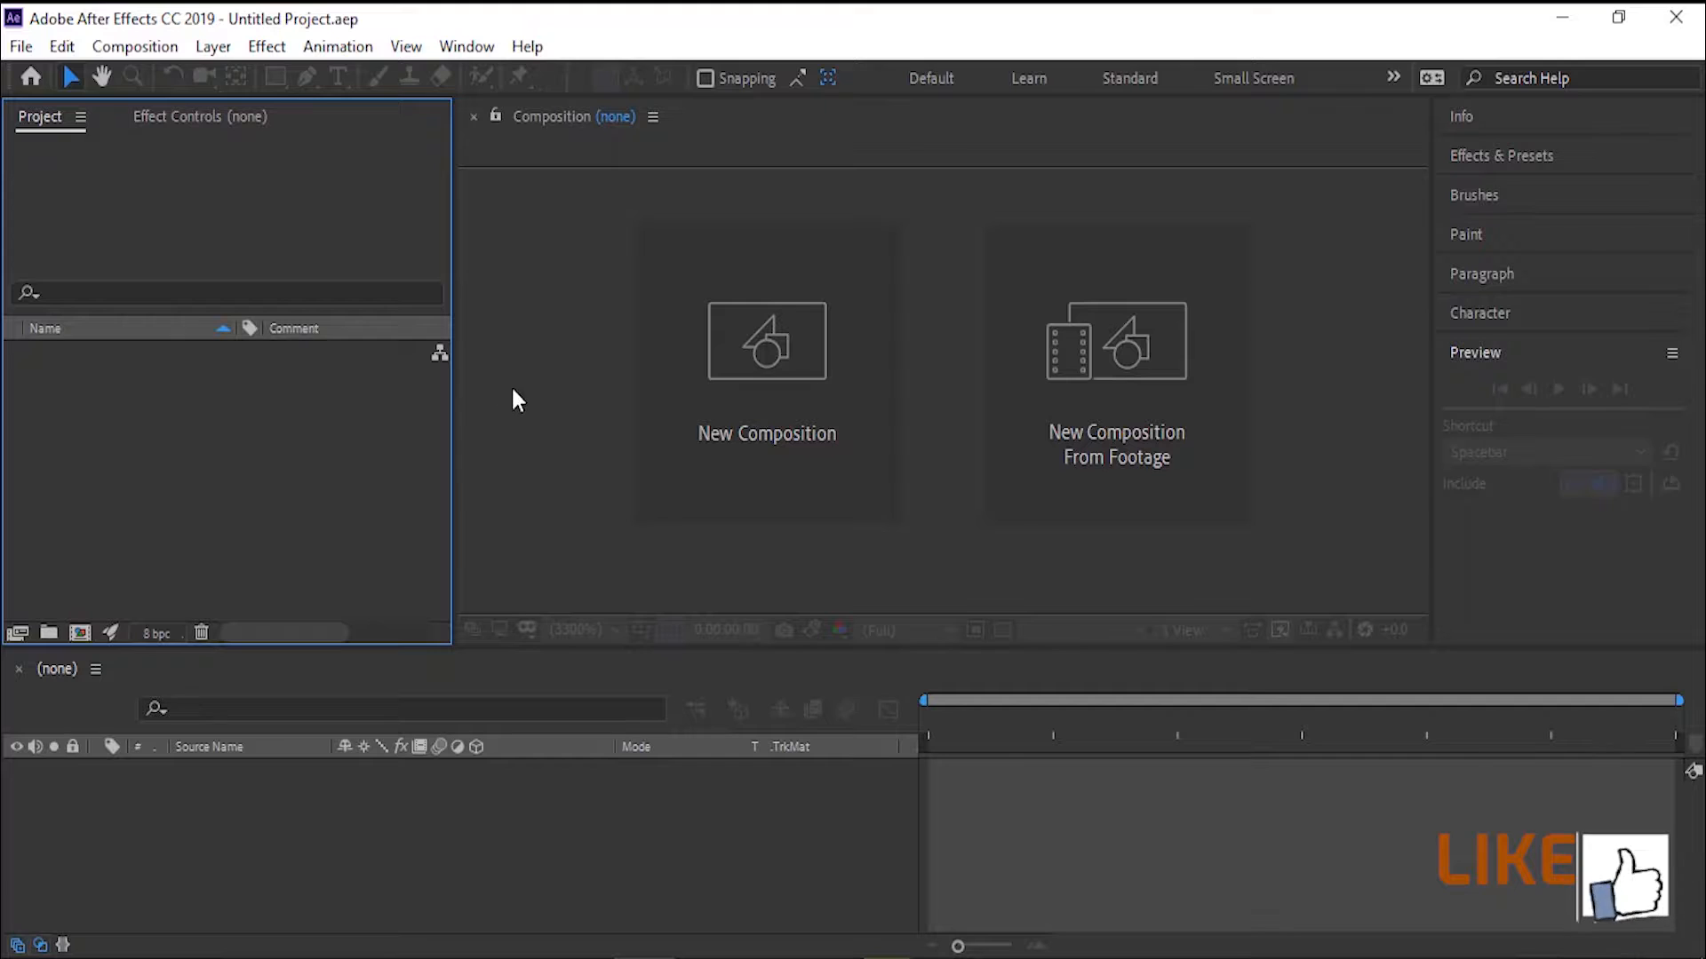
# Step: Create a new composition named fx with a frame rate of 30 frames per second
pyautogui.click(791, 346)
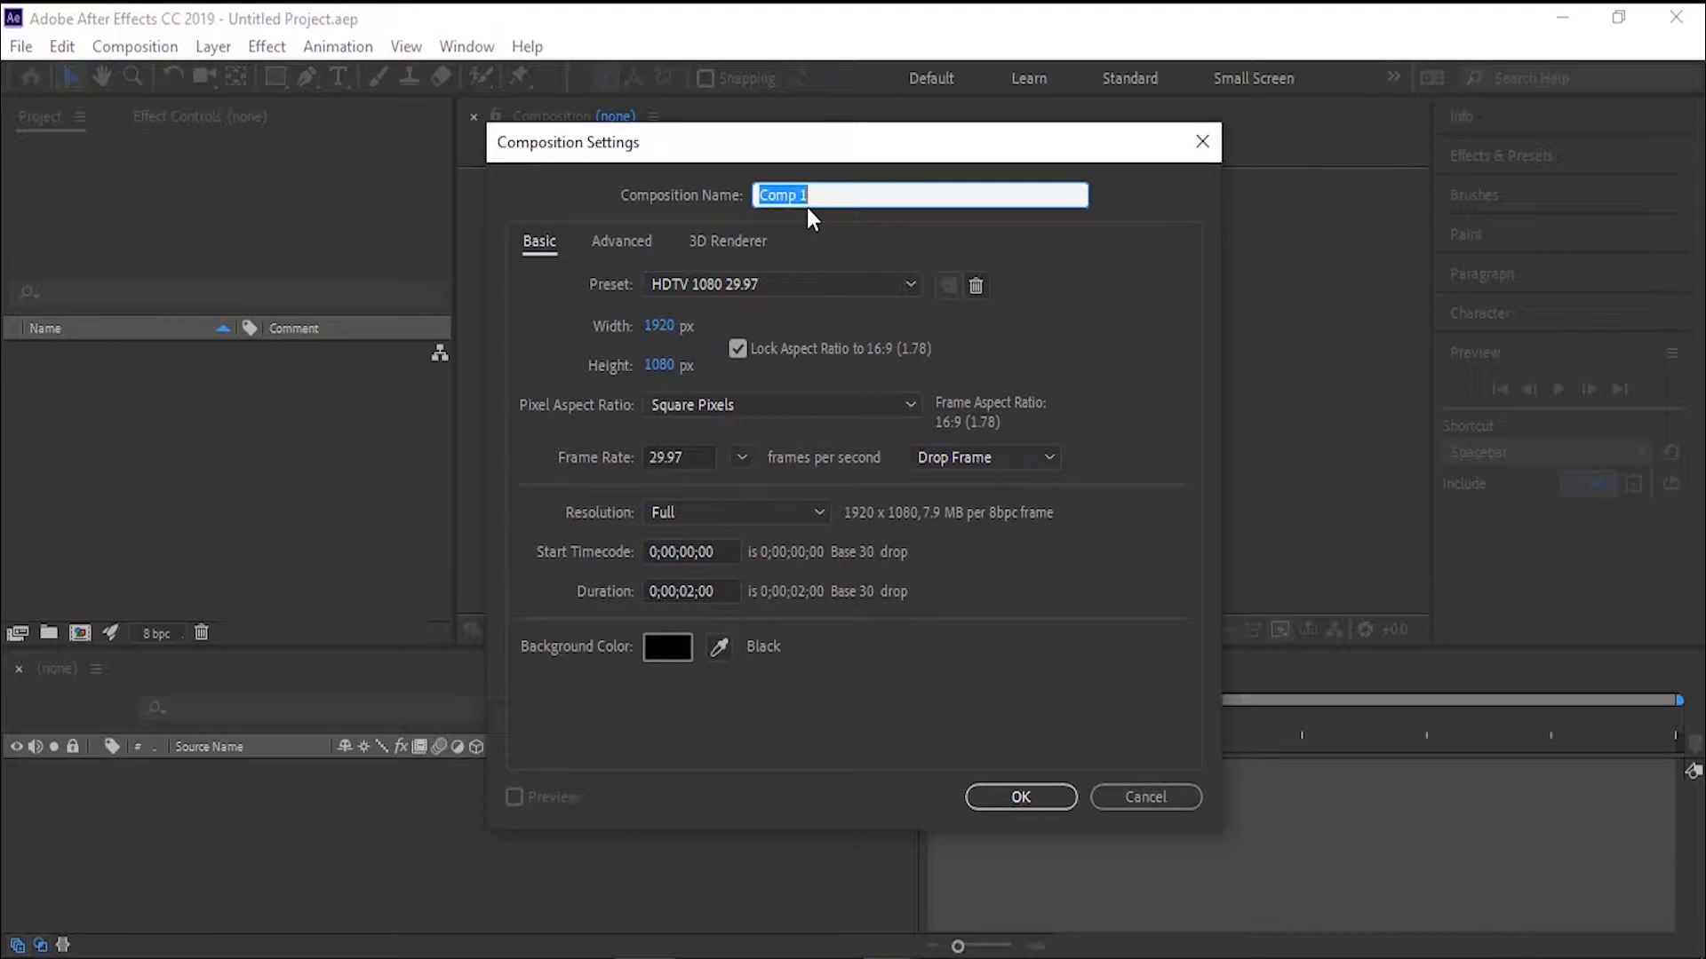
pyautogui.write('f')
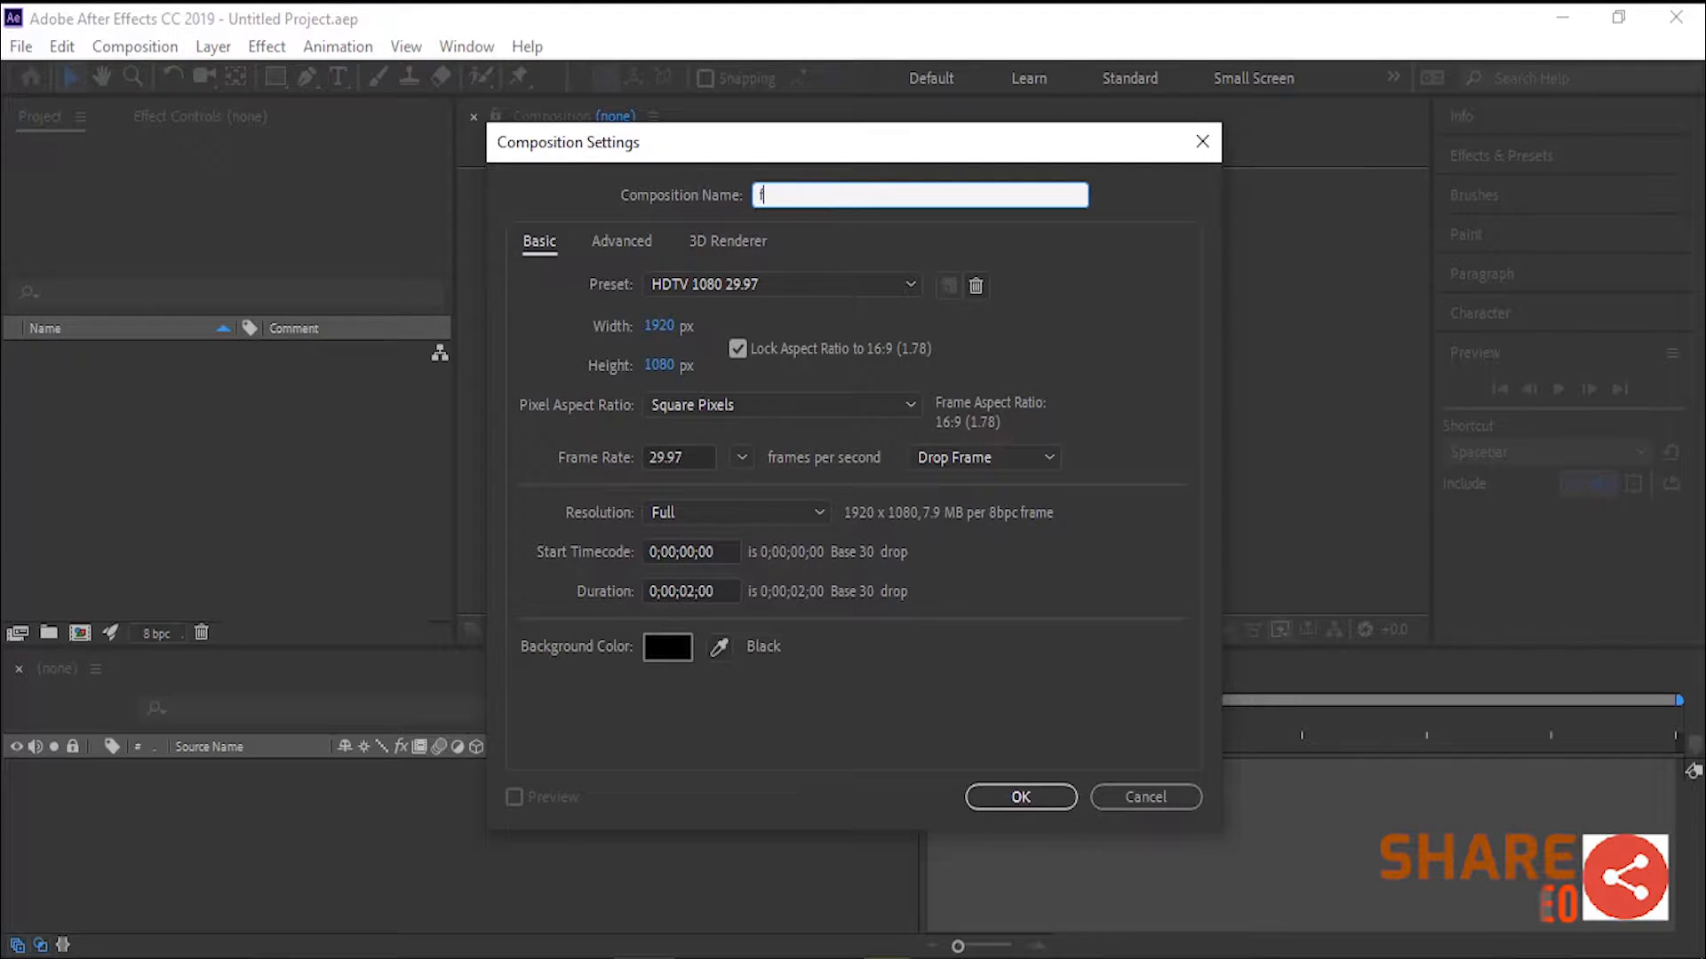
pyautogui.write('x')
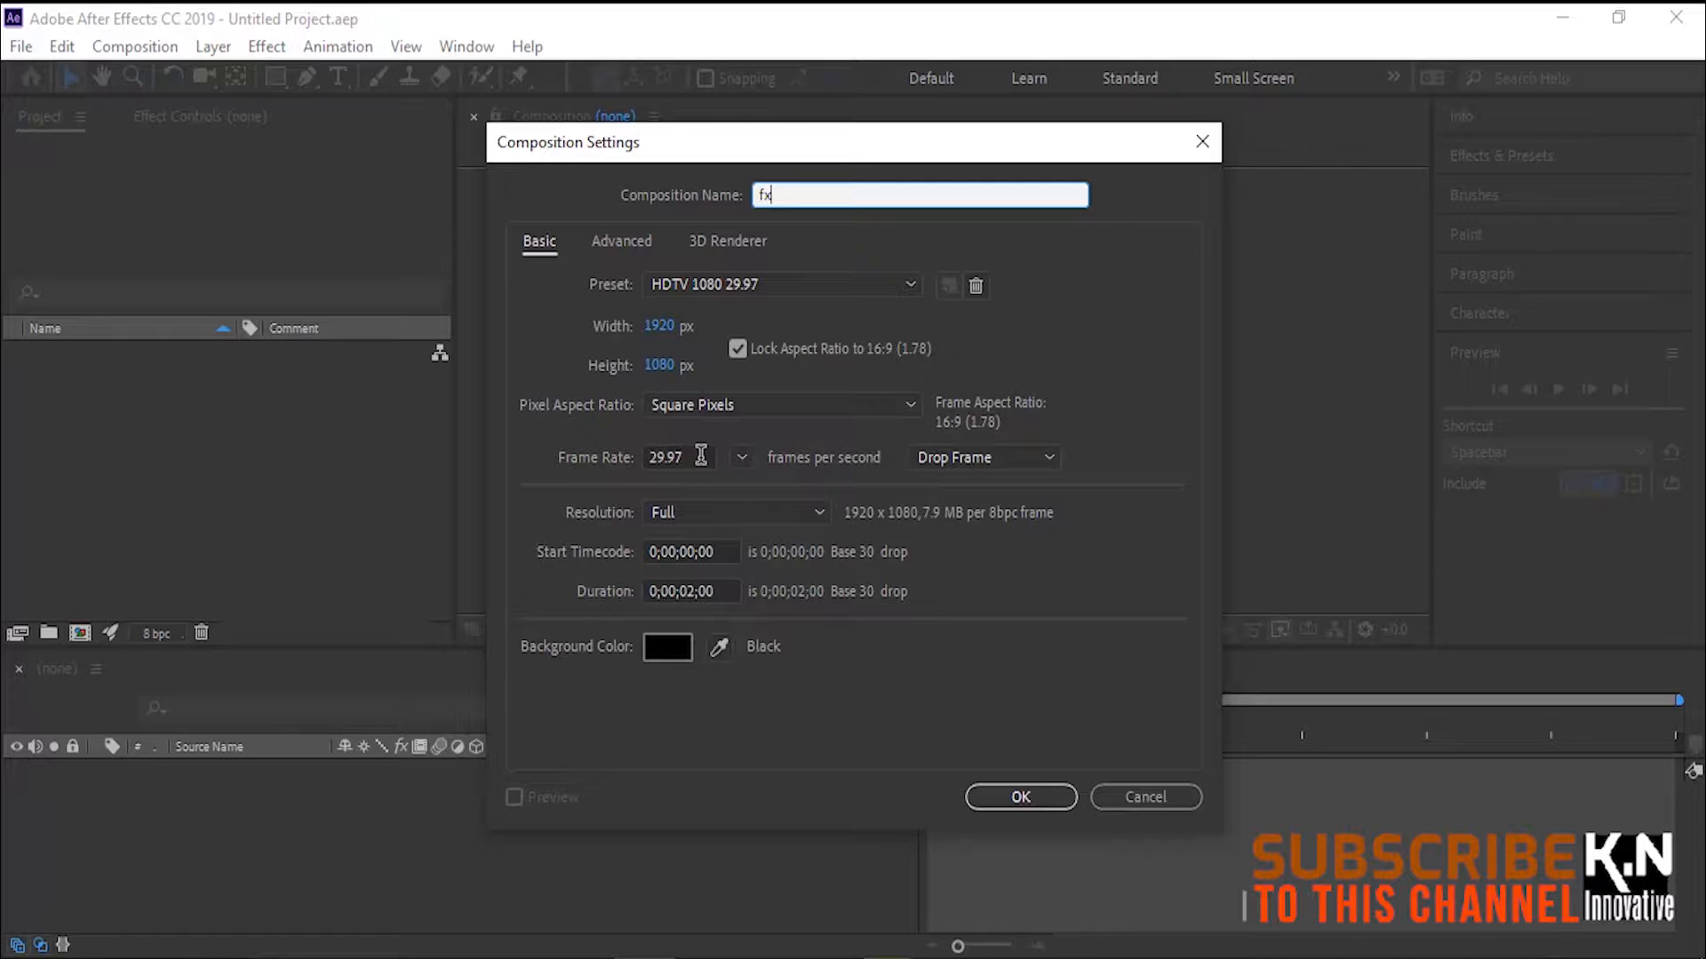
pyautogui.click(740, 456)
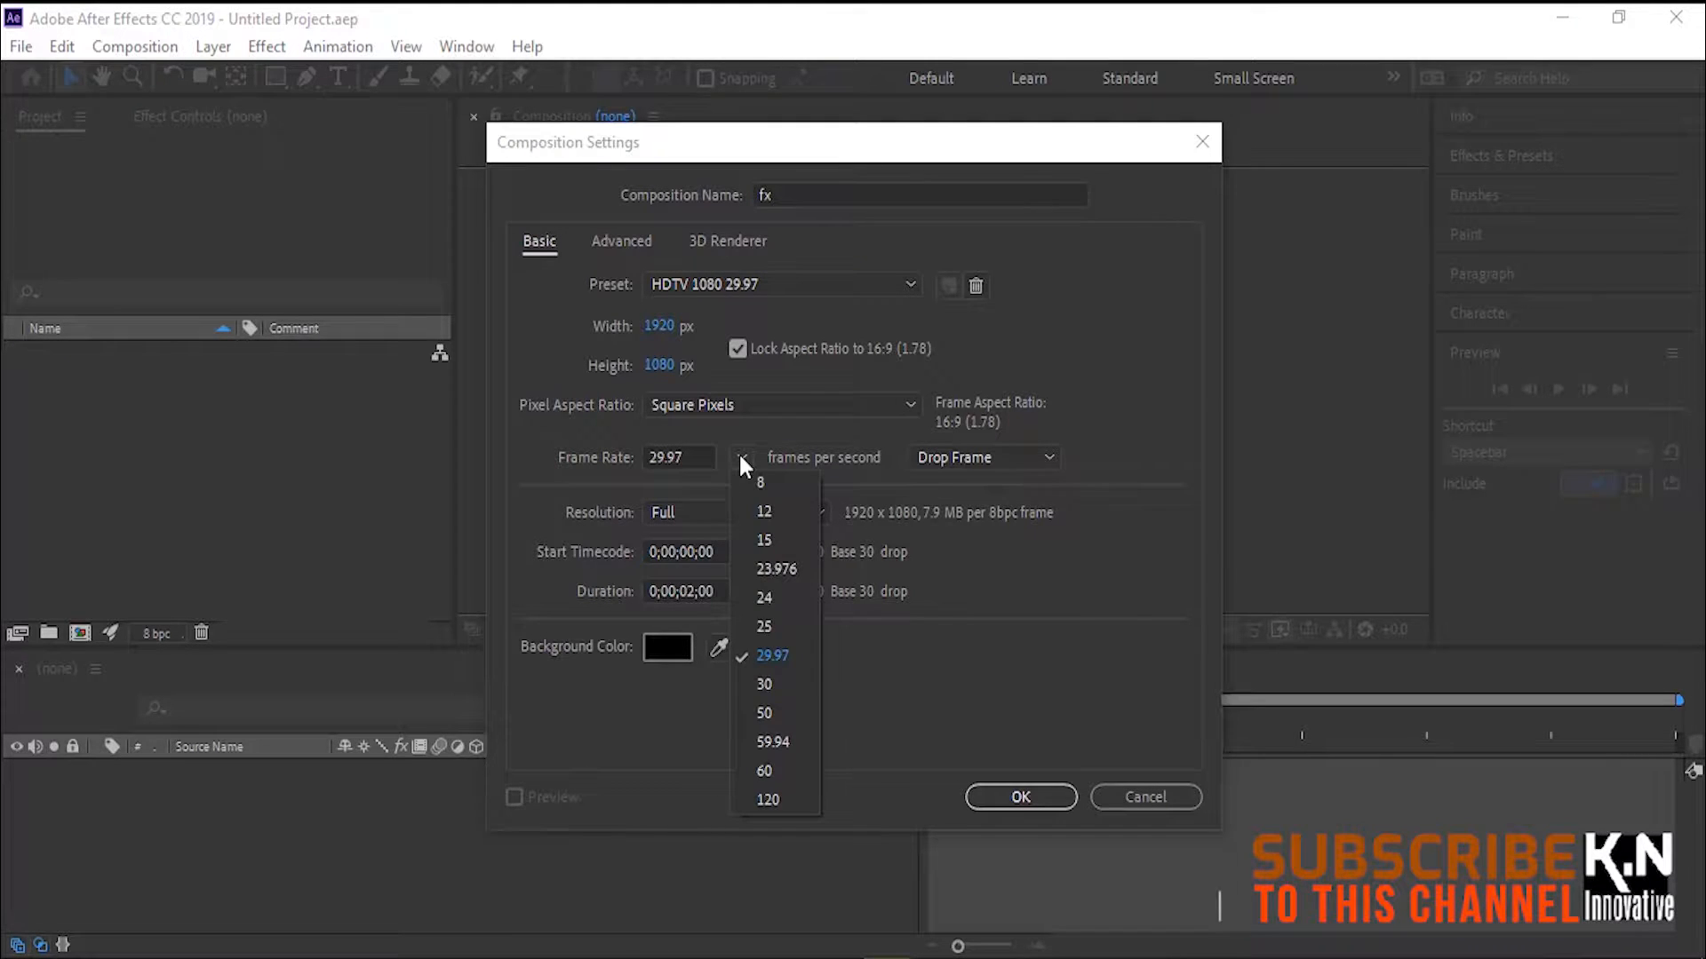
pyautogui.click(791, 680)
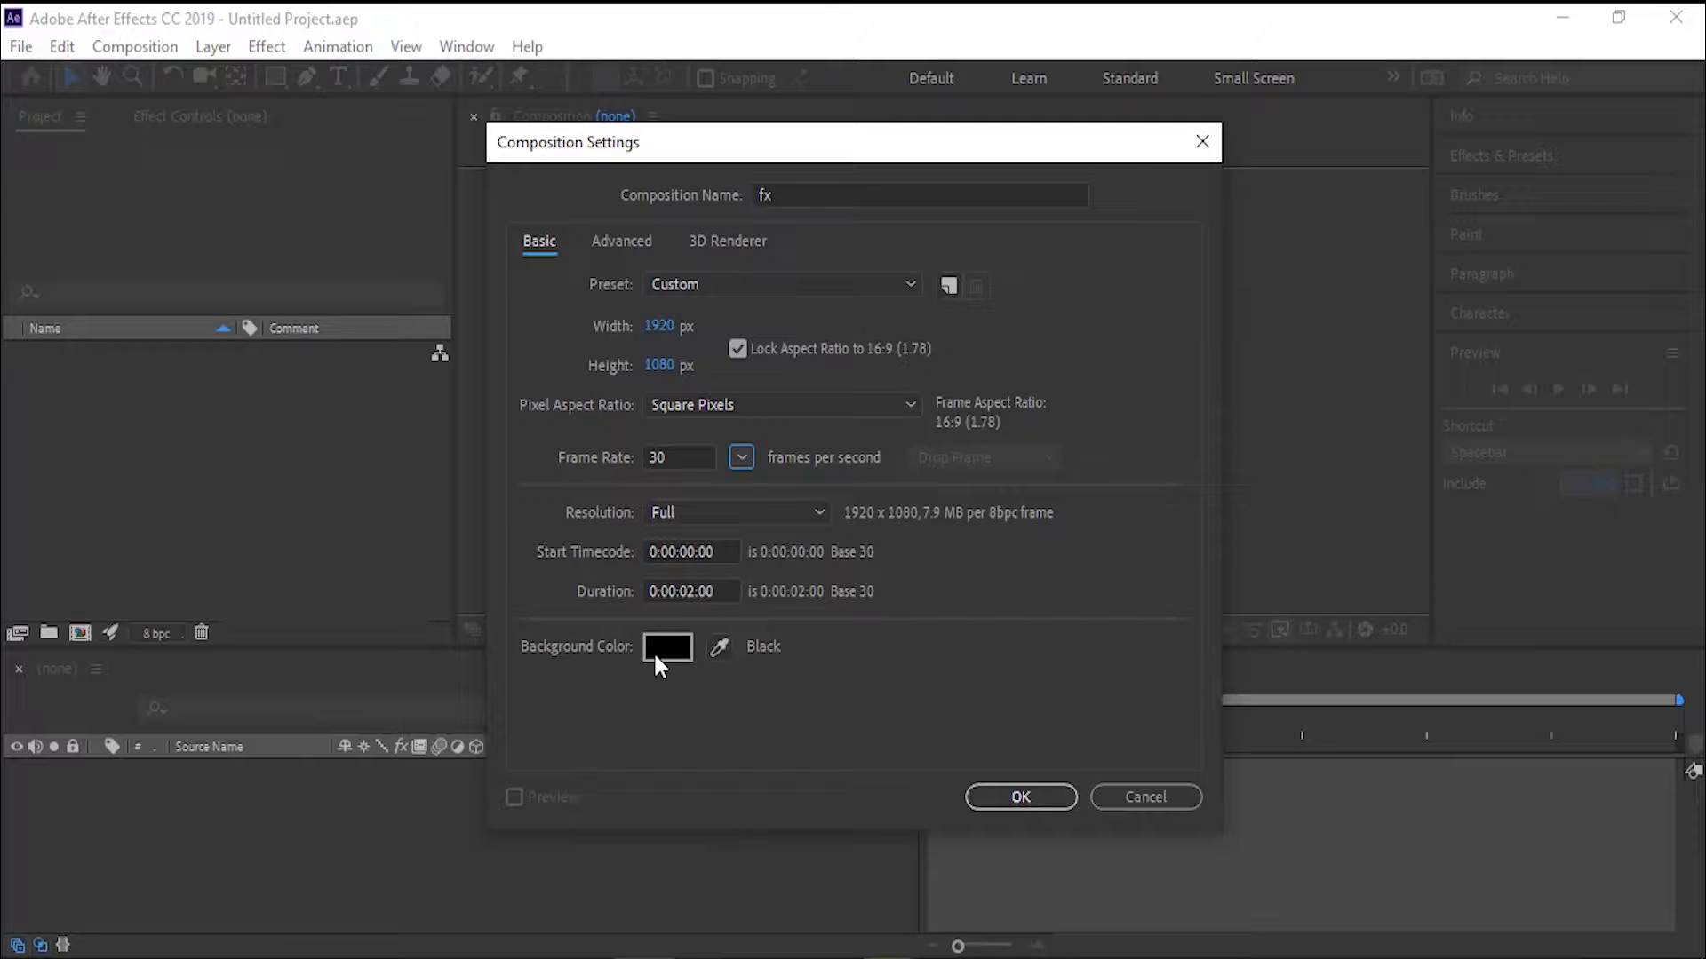
pyautogui.click(1029, 797)
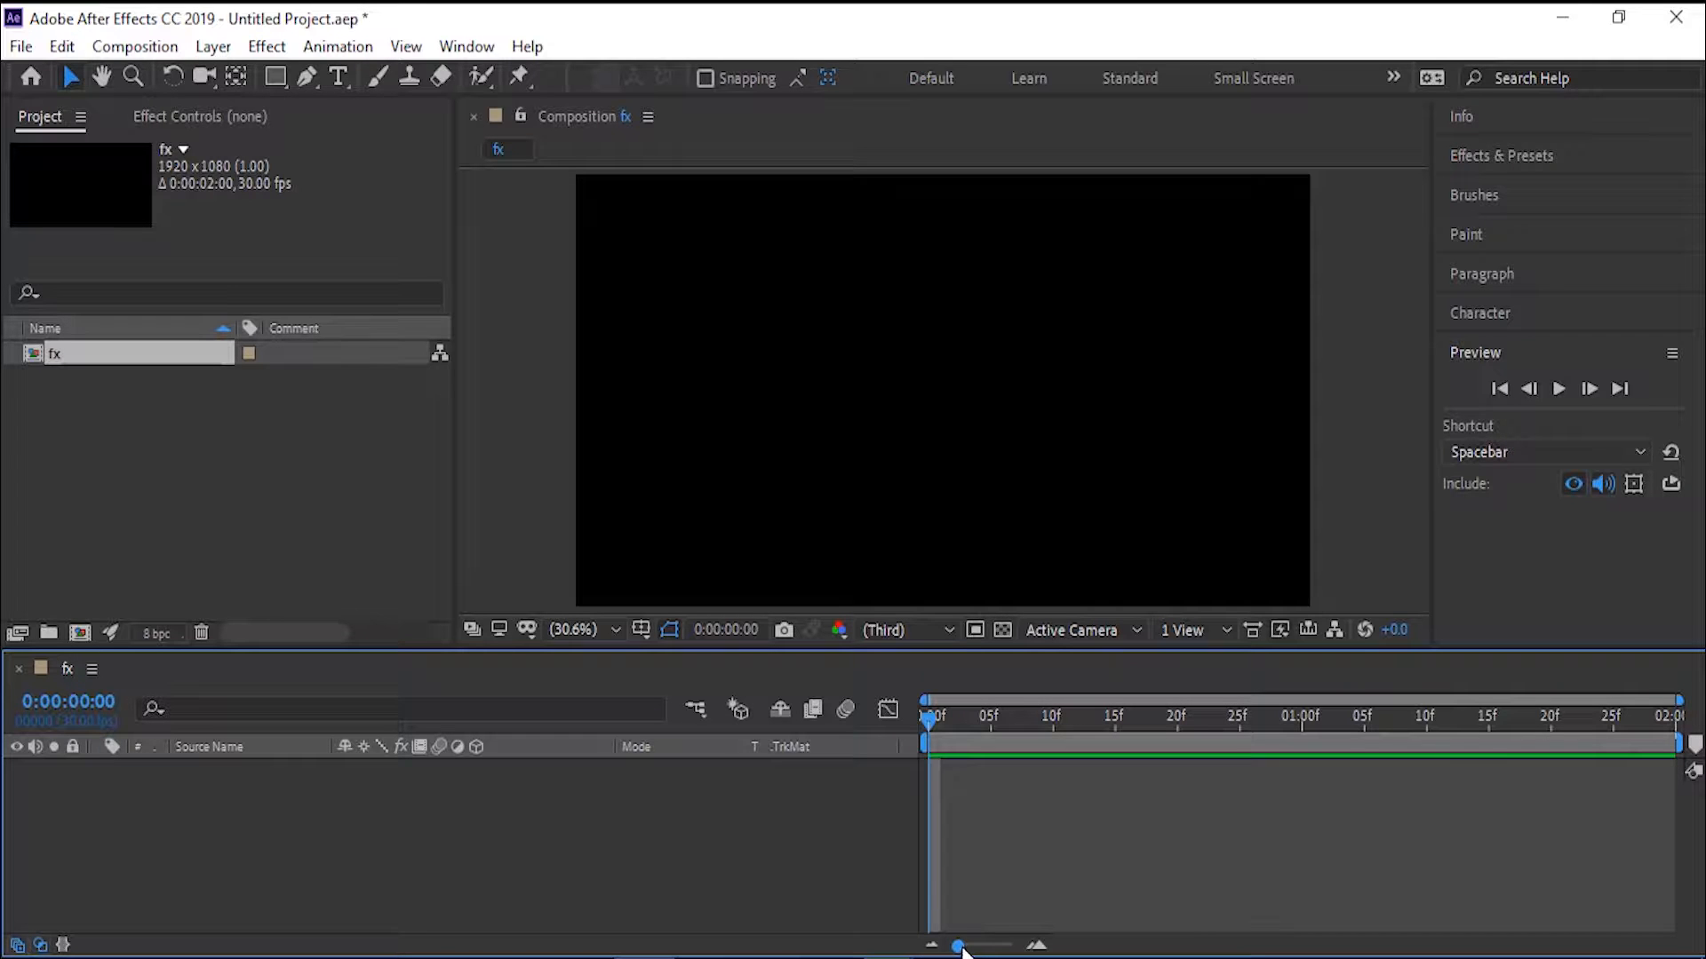
# Step: Examine the timeline frame by frame, advancing the playhead to frame 10 and back to the start, and survey the composition's full length
pyautogui.moveTo(959, 947); pyautogui.dragTo(1015, 948)
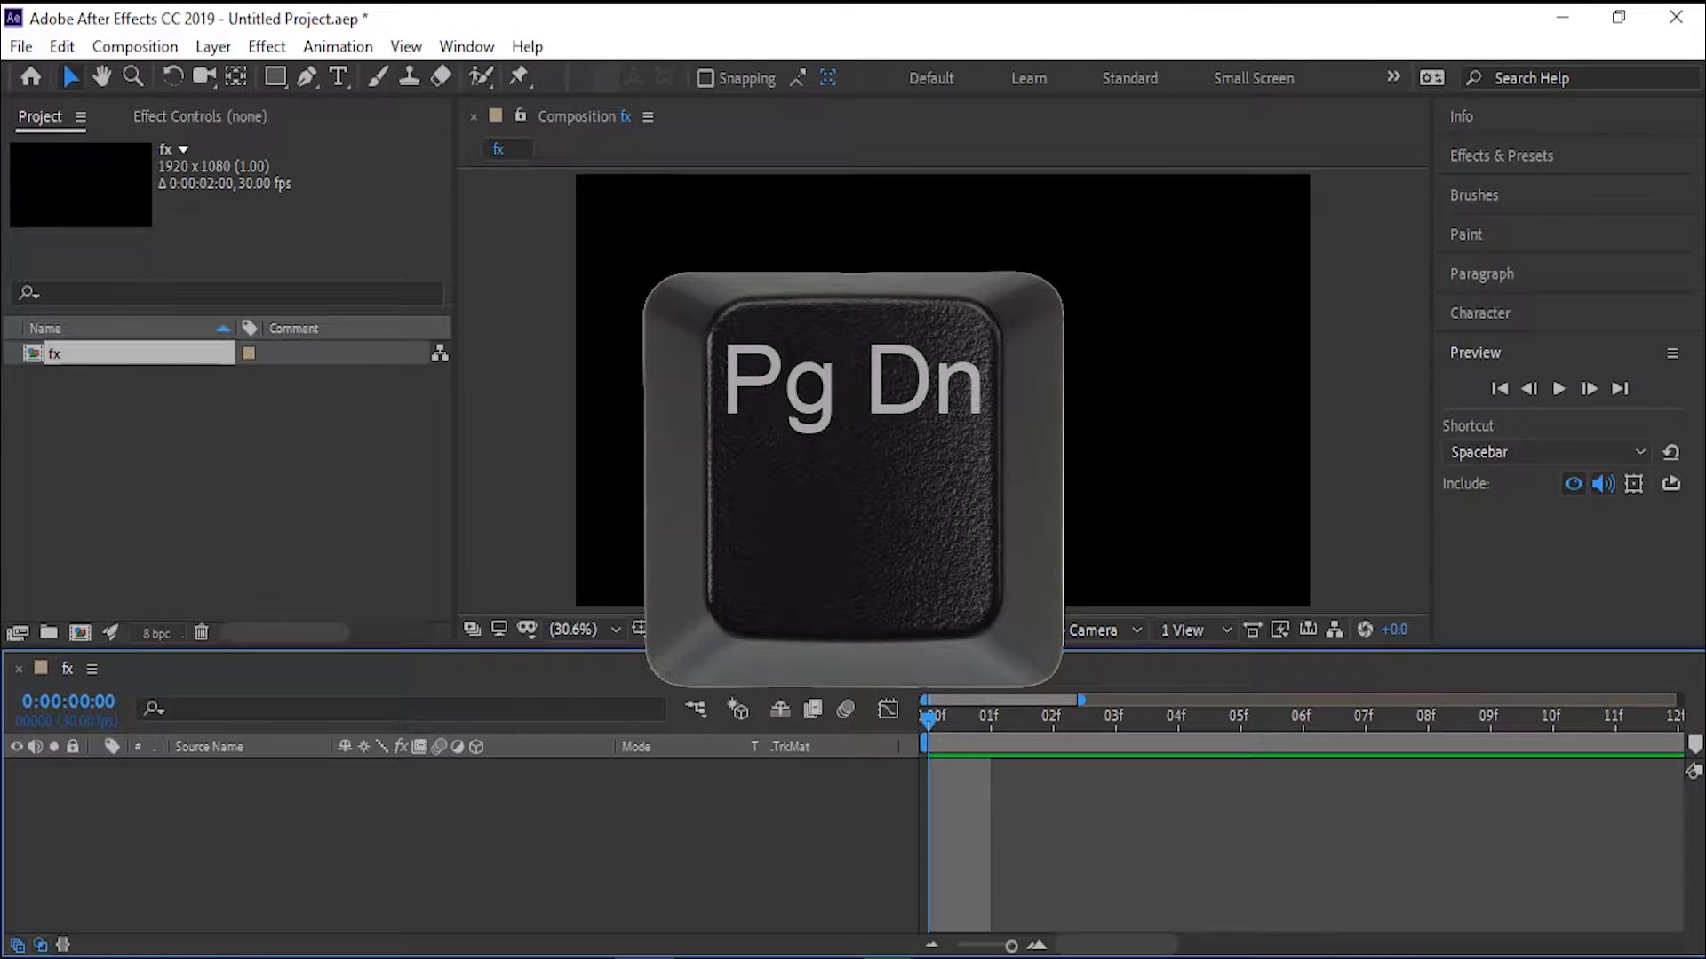
pyautogui.press('pagedown')
pyautogui.press('pagedown')
pyautogui.press('pagedown')
pyautogui.press('pagedown')
pyautogui.press('pagedown')
pyautogui.press('pagedown')
pyautogui.press('pagedown')
pyautogui.press('pagedown')
pyautogui.press('pagedown')
pyautogui.press('pagedown')
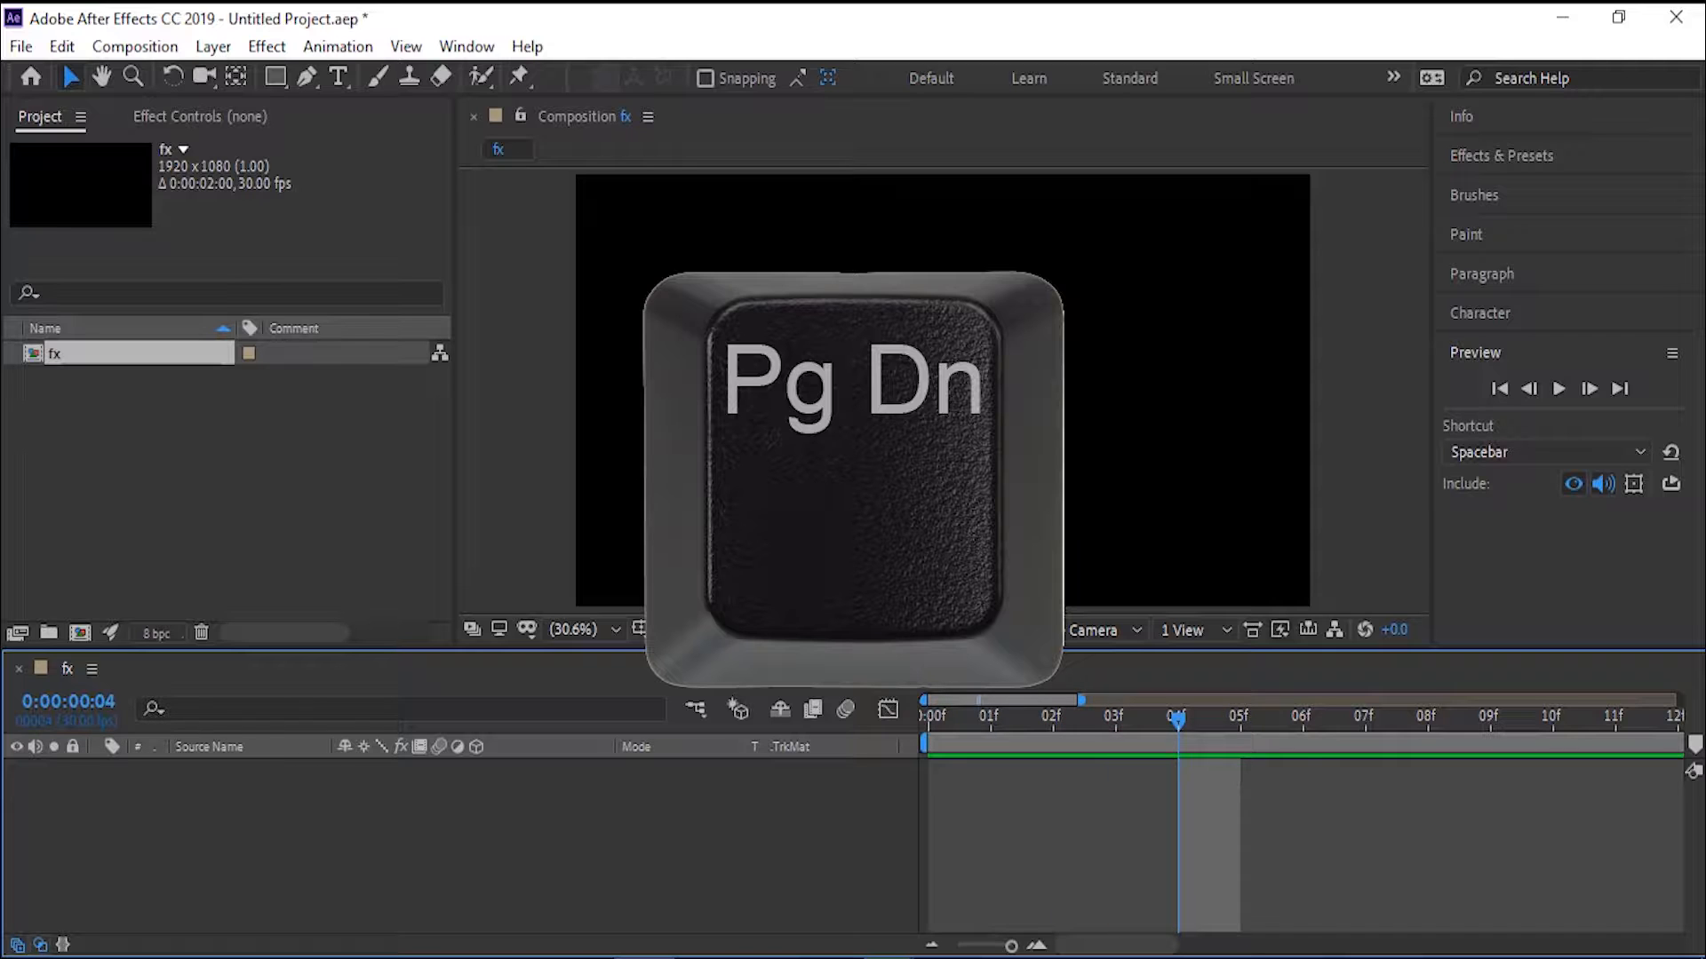
pyautogui.press('pageup')
pyautogui.press('pageup')
pyautogui.press('pageup')
pyautogui.press('pageup')
pyautogui.press('pageup')
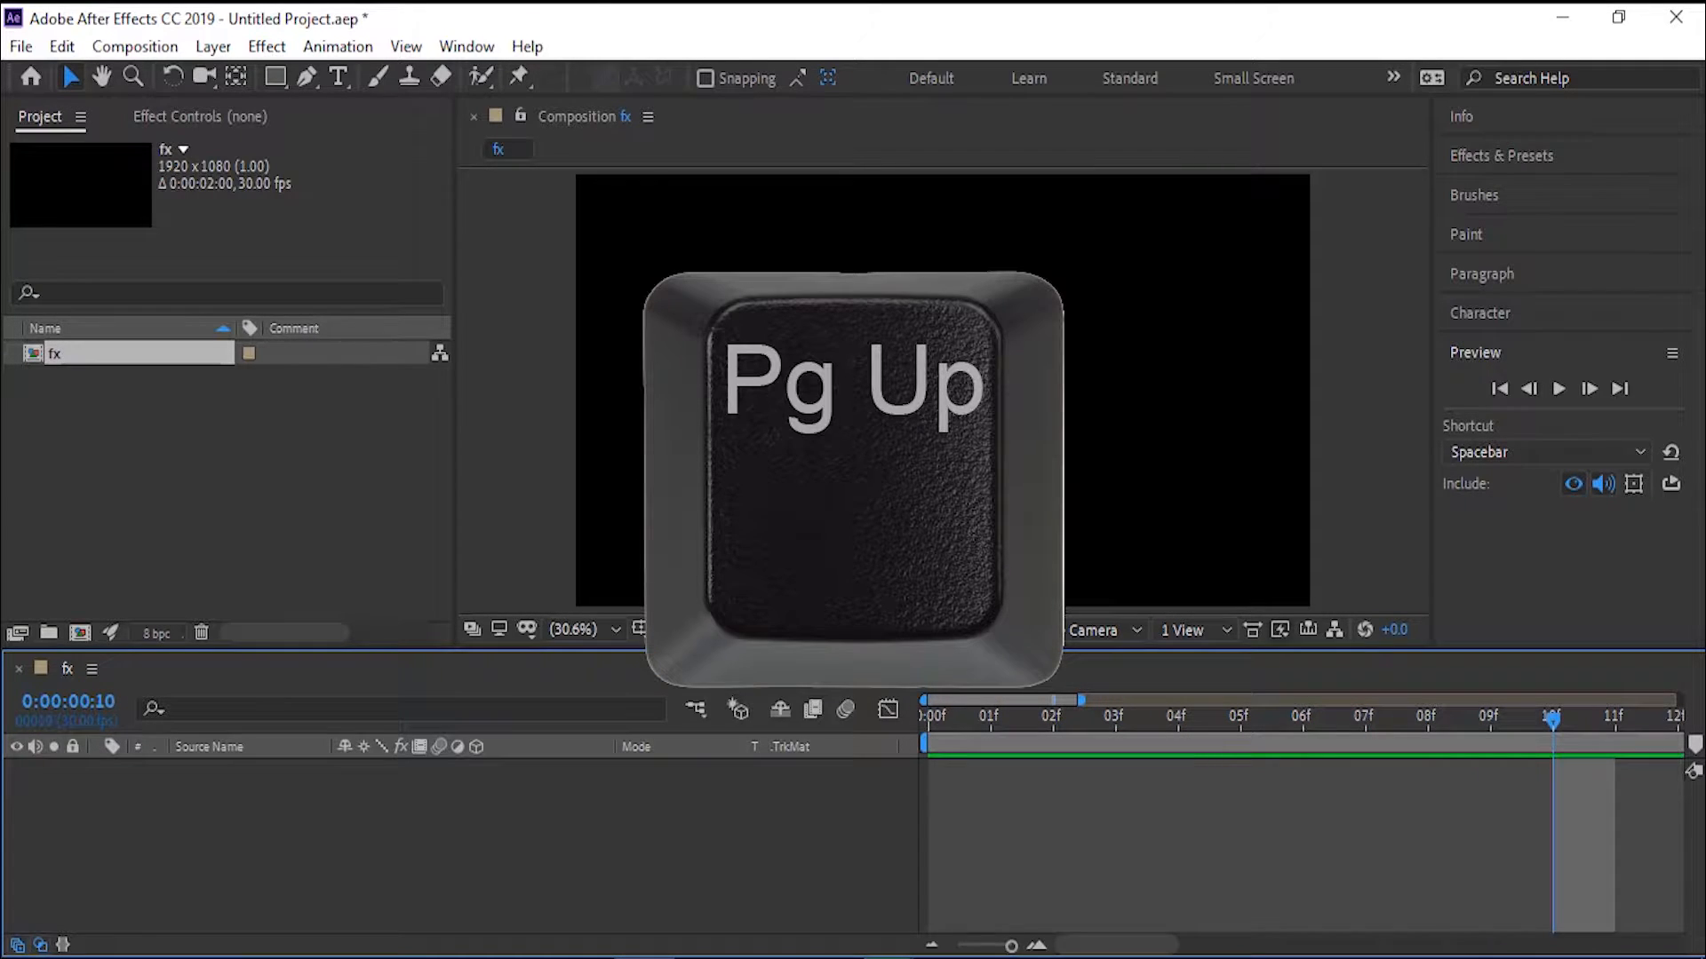
pyautogui.press('pageup')
pyautogui.press('pageup')
pyautogui.press('pageup')
pyautogui.press('pageup')
pyautogui.press('pageup')
pyautogui.press('pageup')
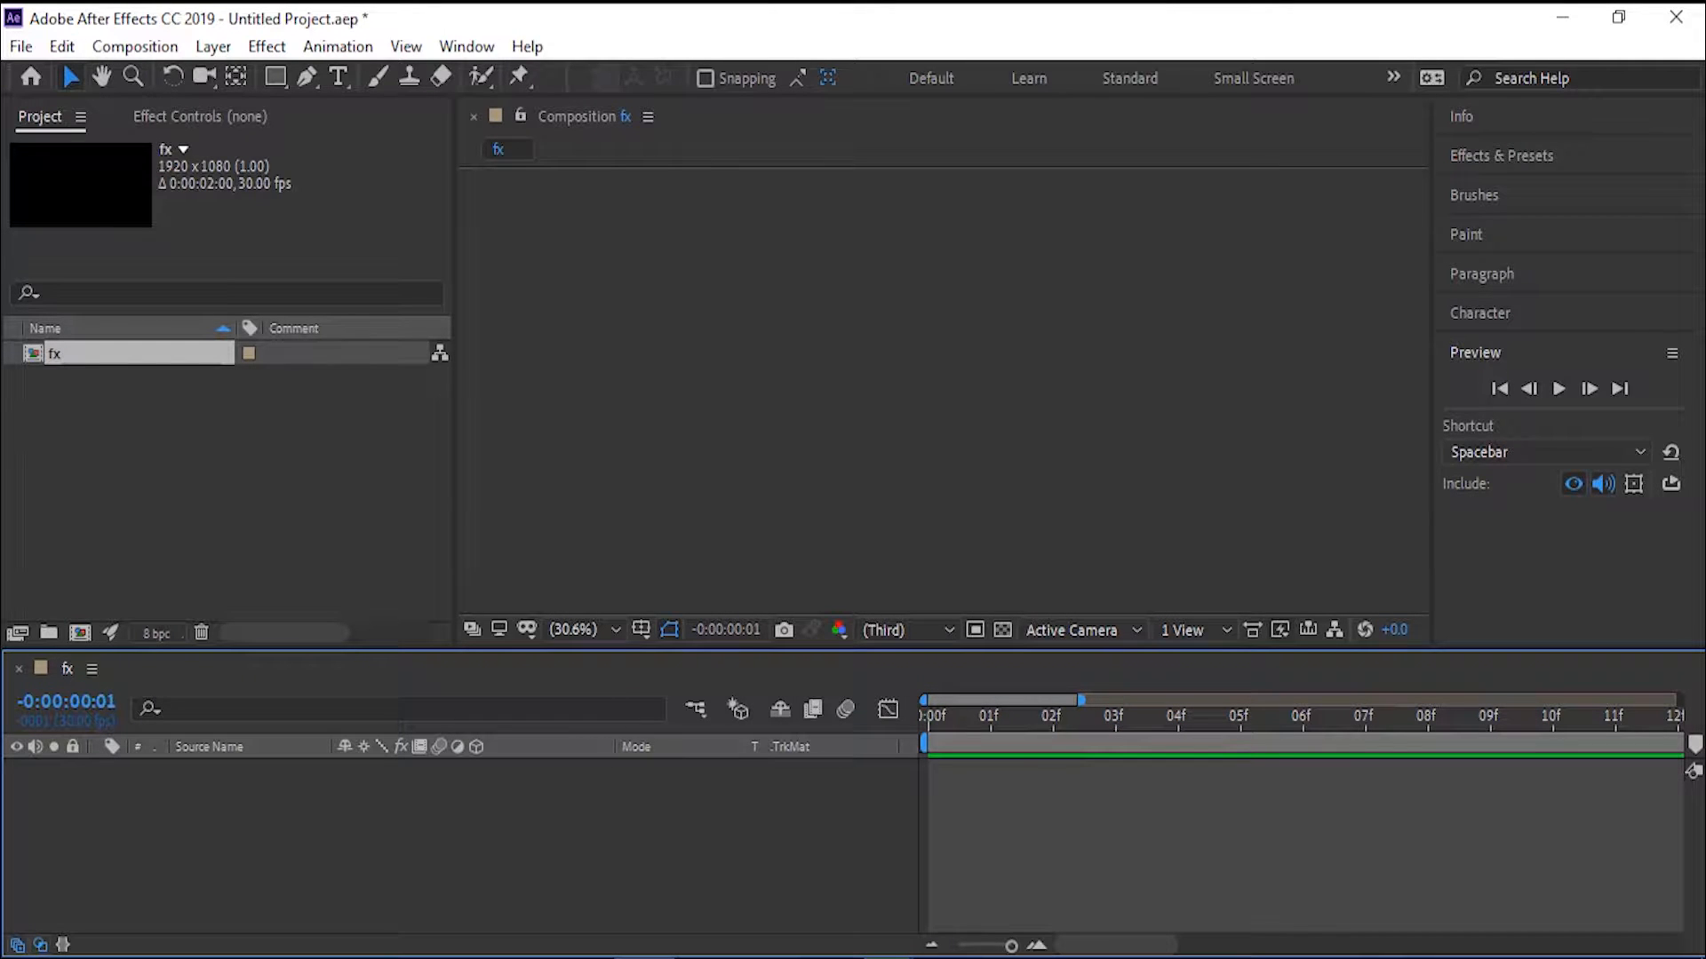
pyautogui.press('pagedown')
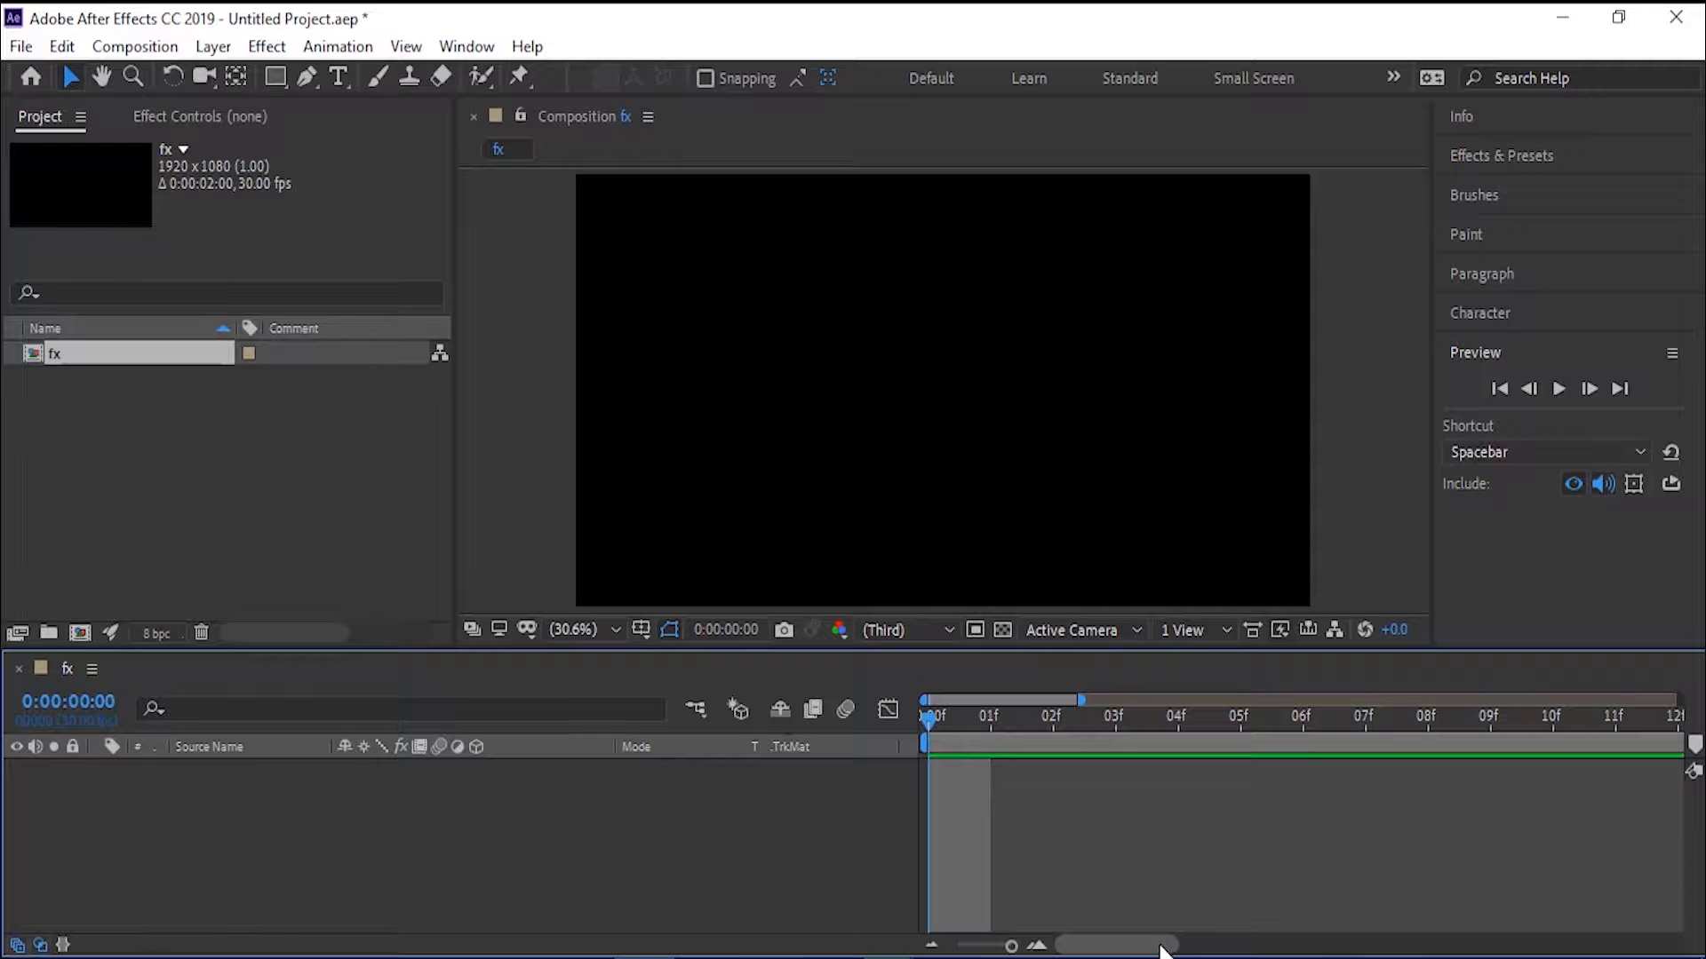
pyautogui.moveTo(1161, 946); pyautogui.dragTo(1388, 948)
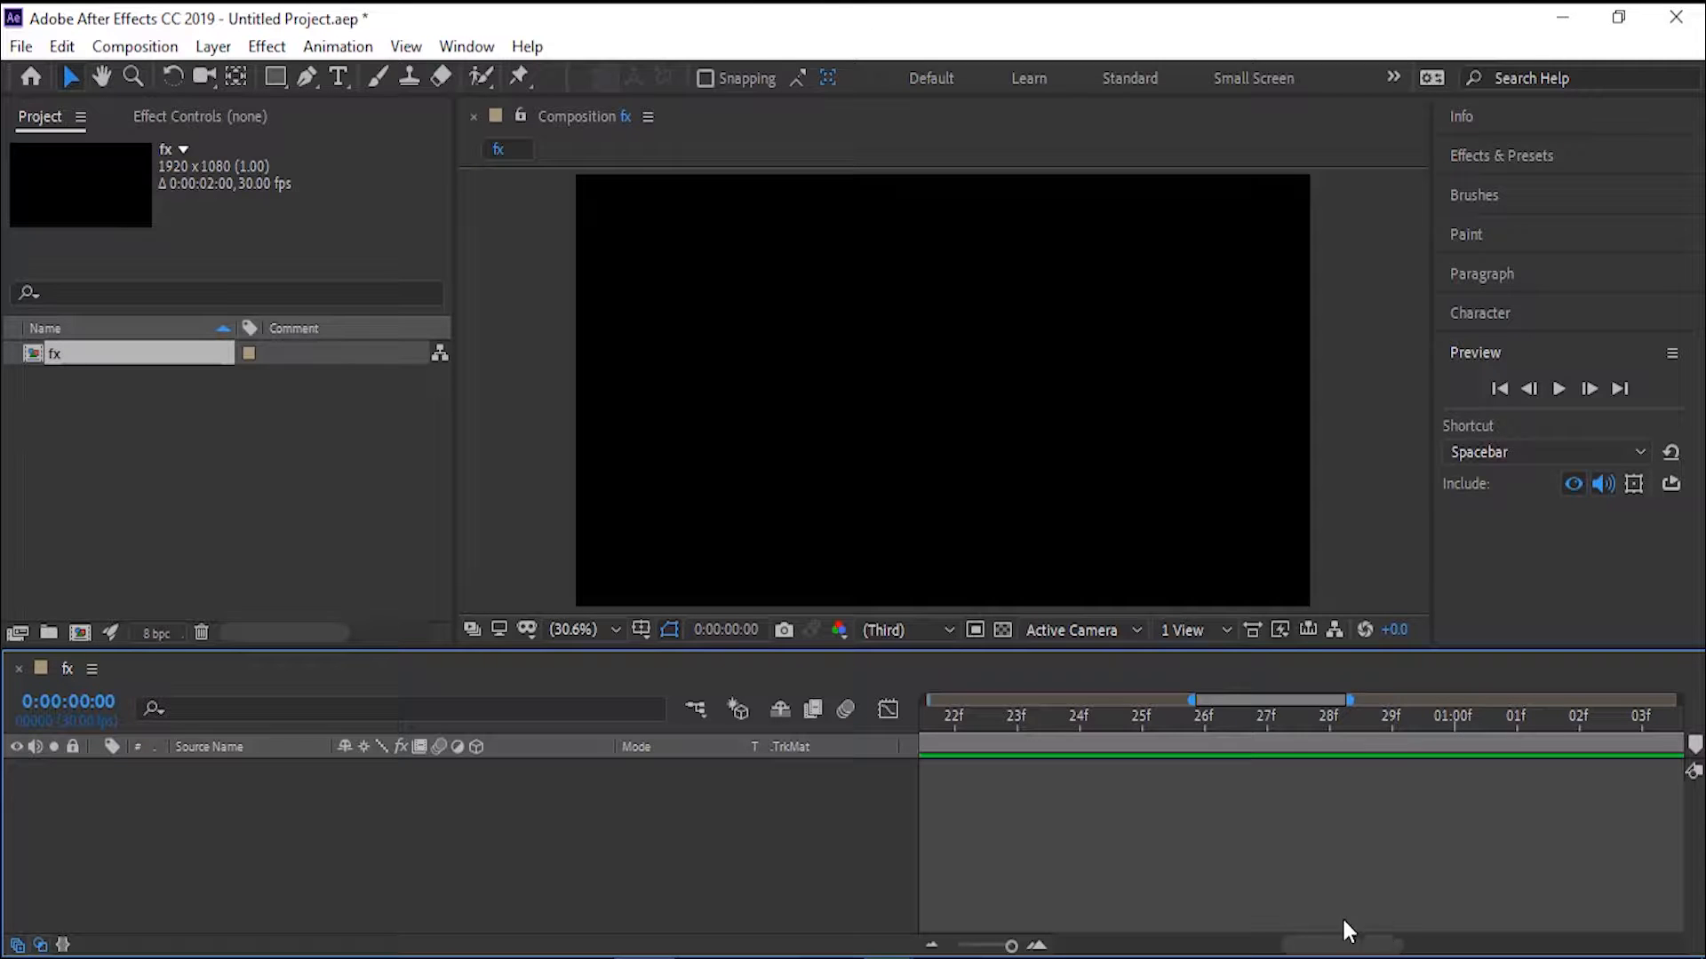
pyautogui.moveTo(1337, 945); pyautogui.dragTo(1649, 933)
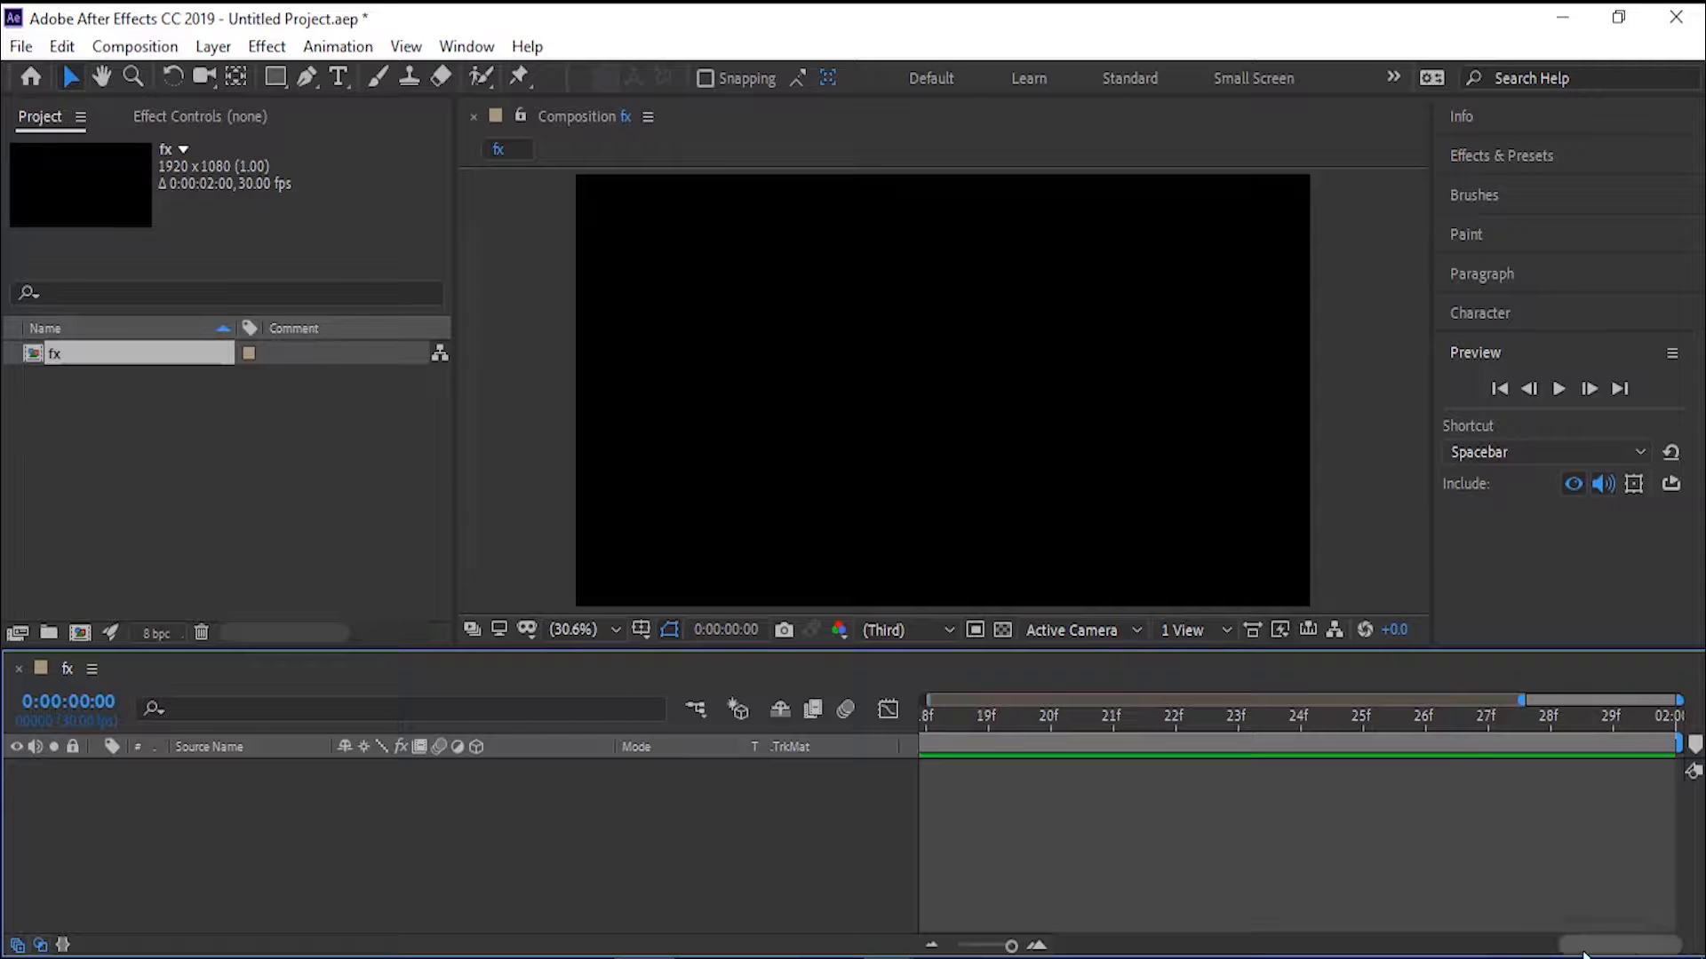
pyautogui.moveTo(1586, 955); pyautogui.dragTo(1085, 952)
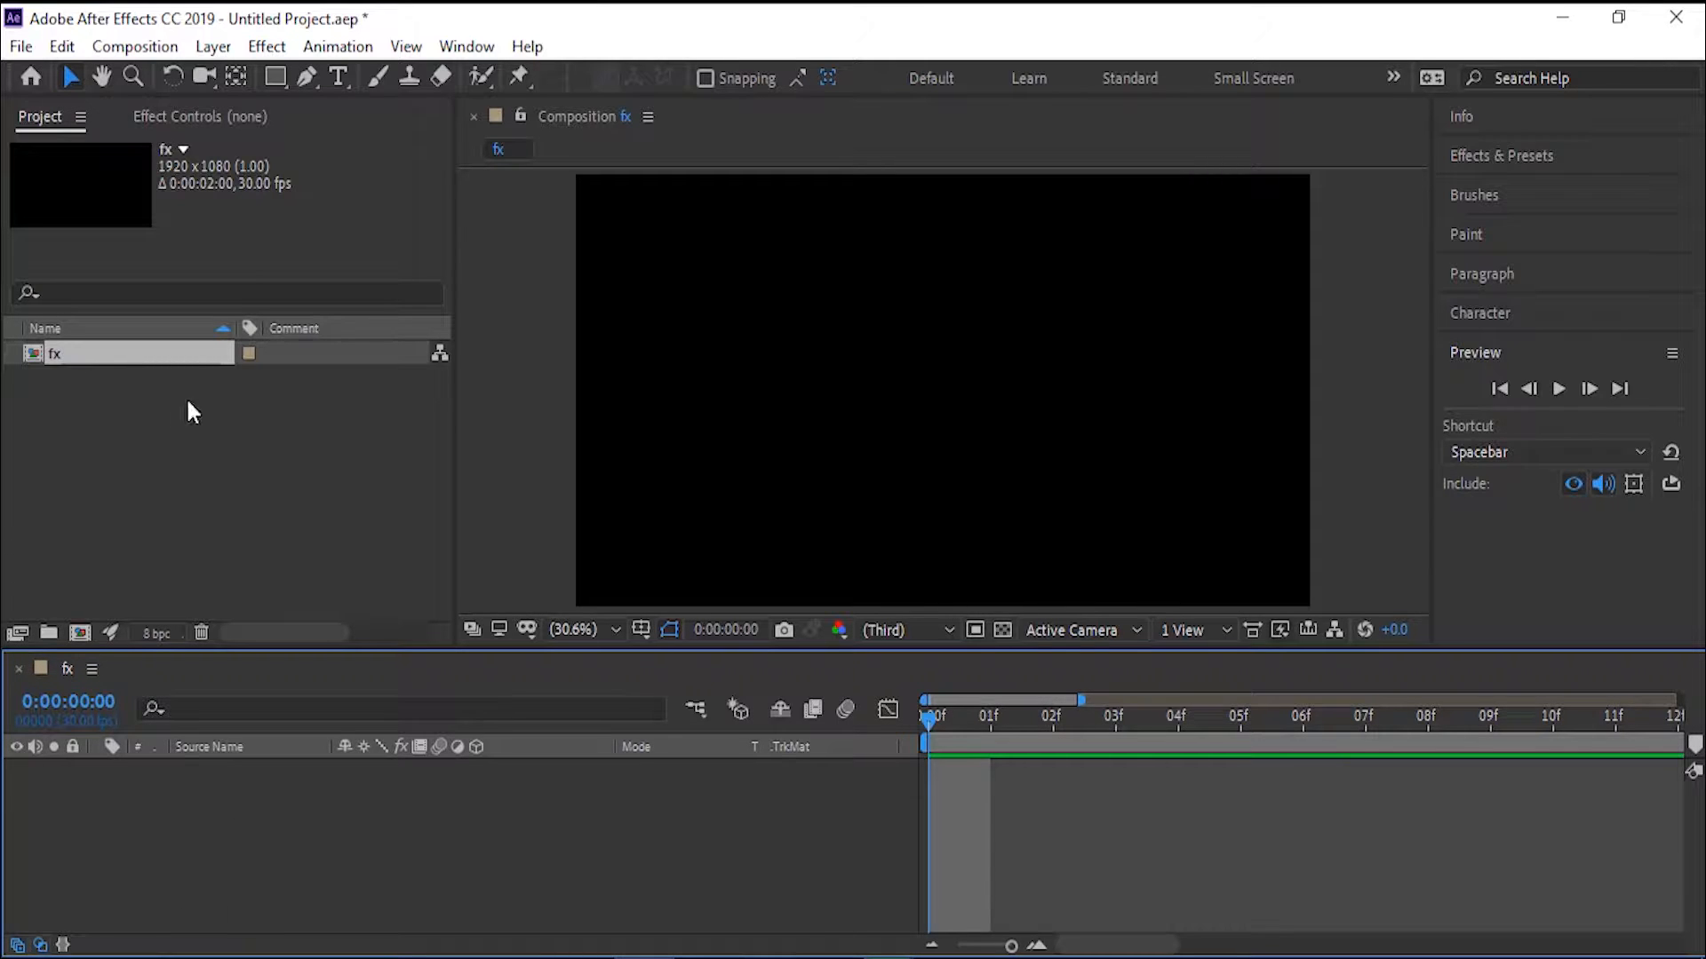
pyautogui.moveTo(1010, 945); pyautogui.dragTo(949, 953)
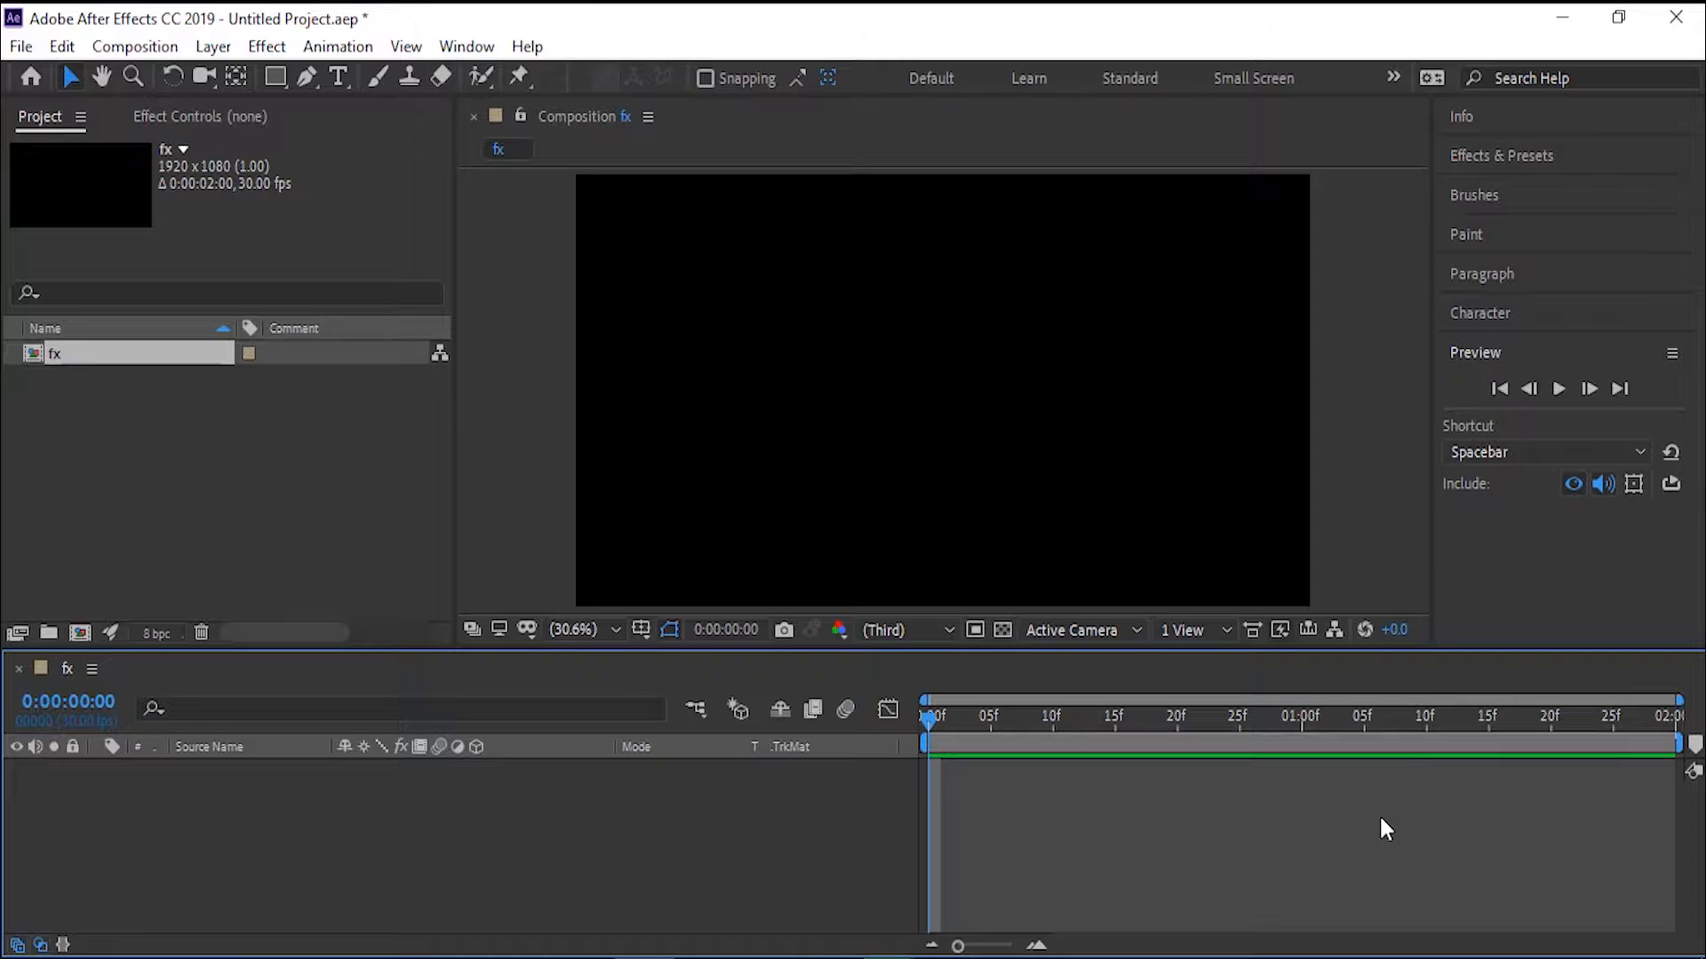
pyautogui.rightClick(463, 784)
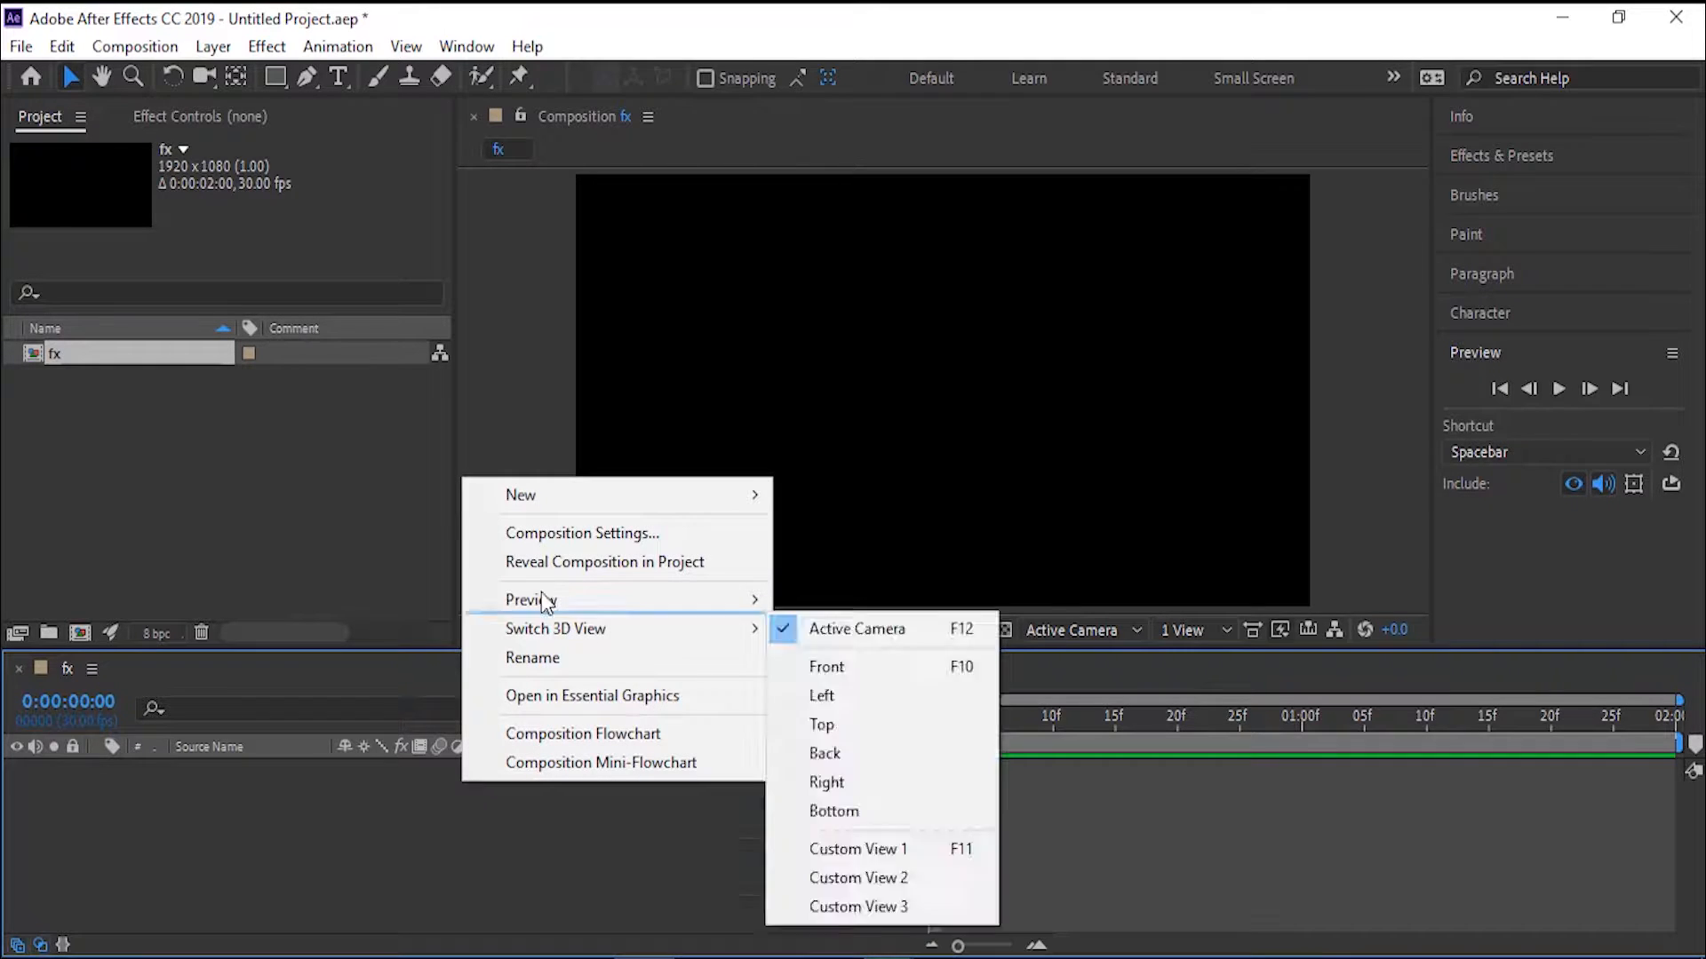
pyautogui.moveTo(569, 505)
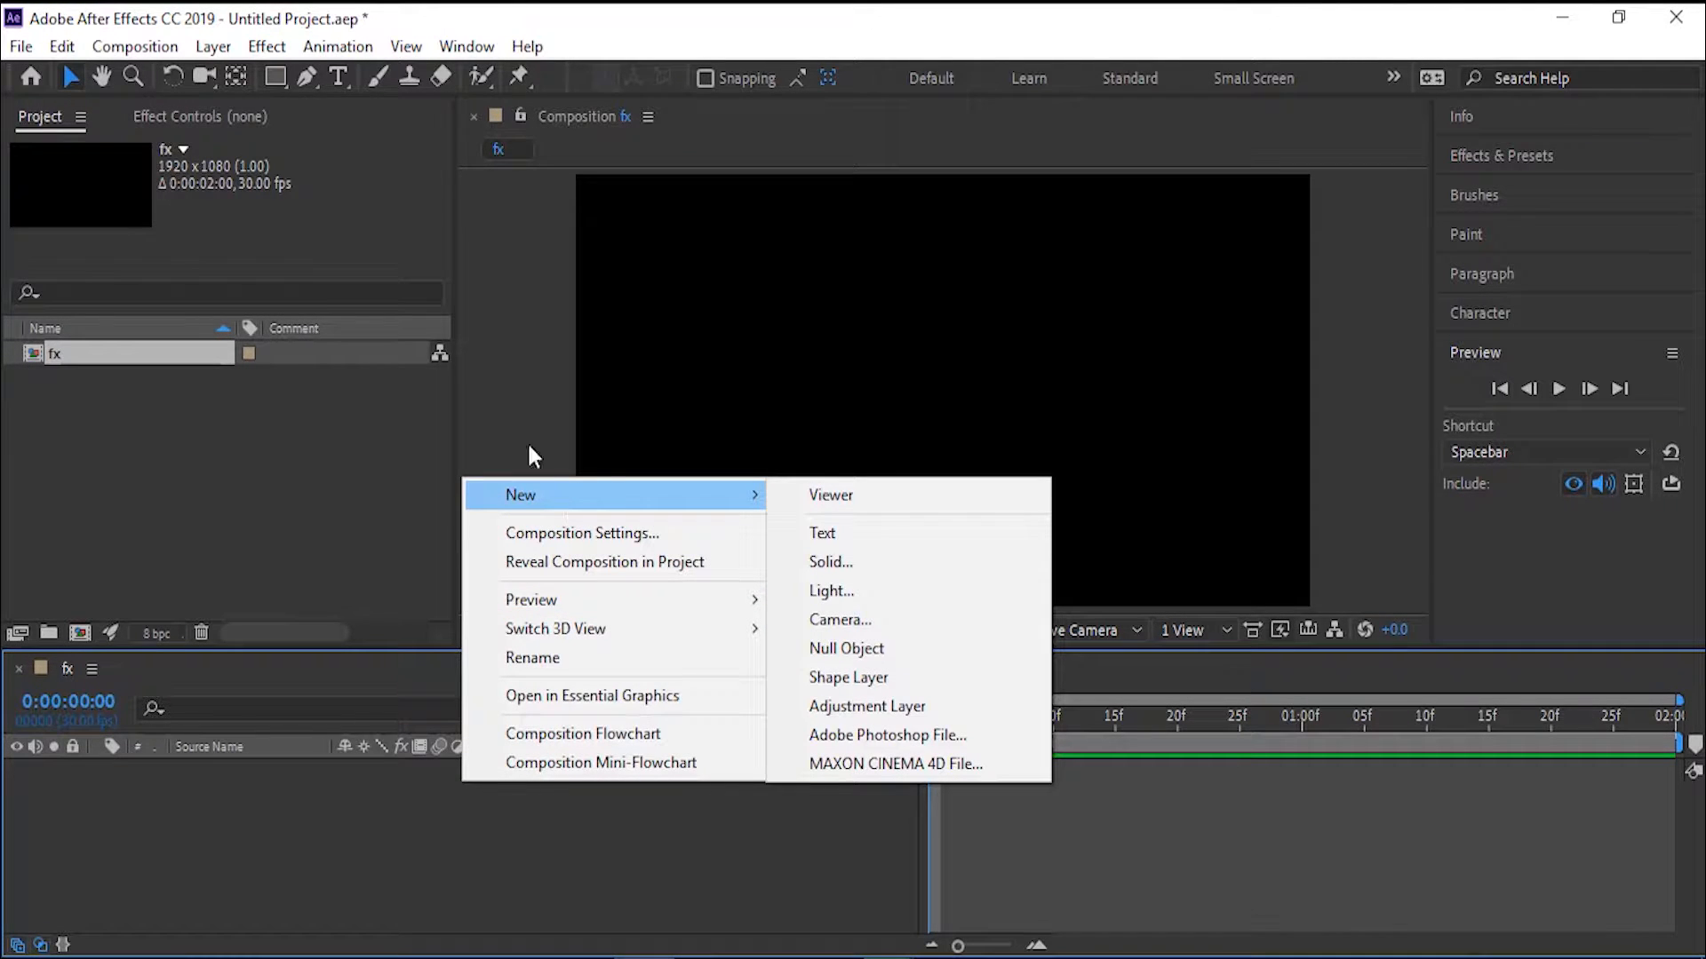
pyautogui.click(213, 46)
pyautogui.moveTo(239, 78)
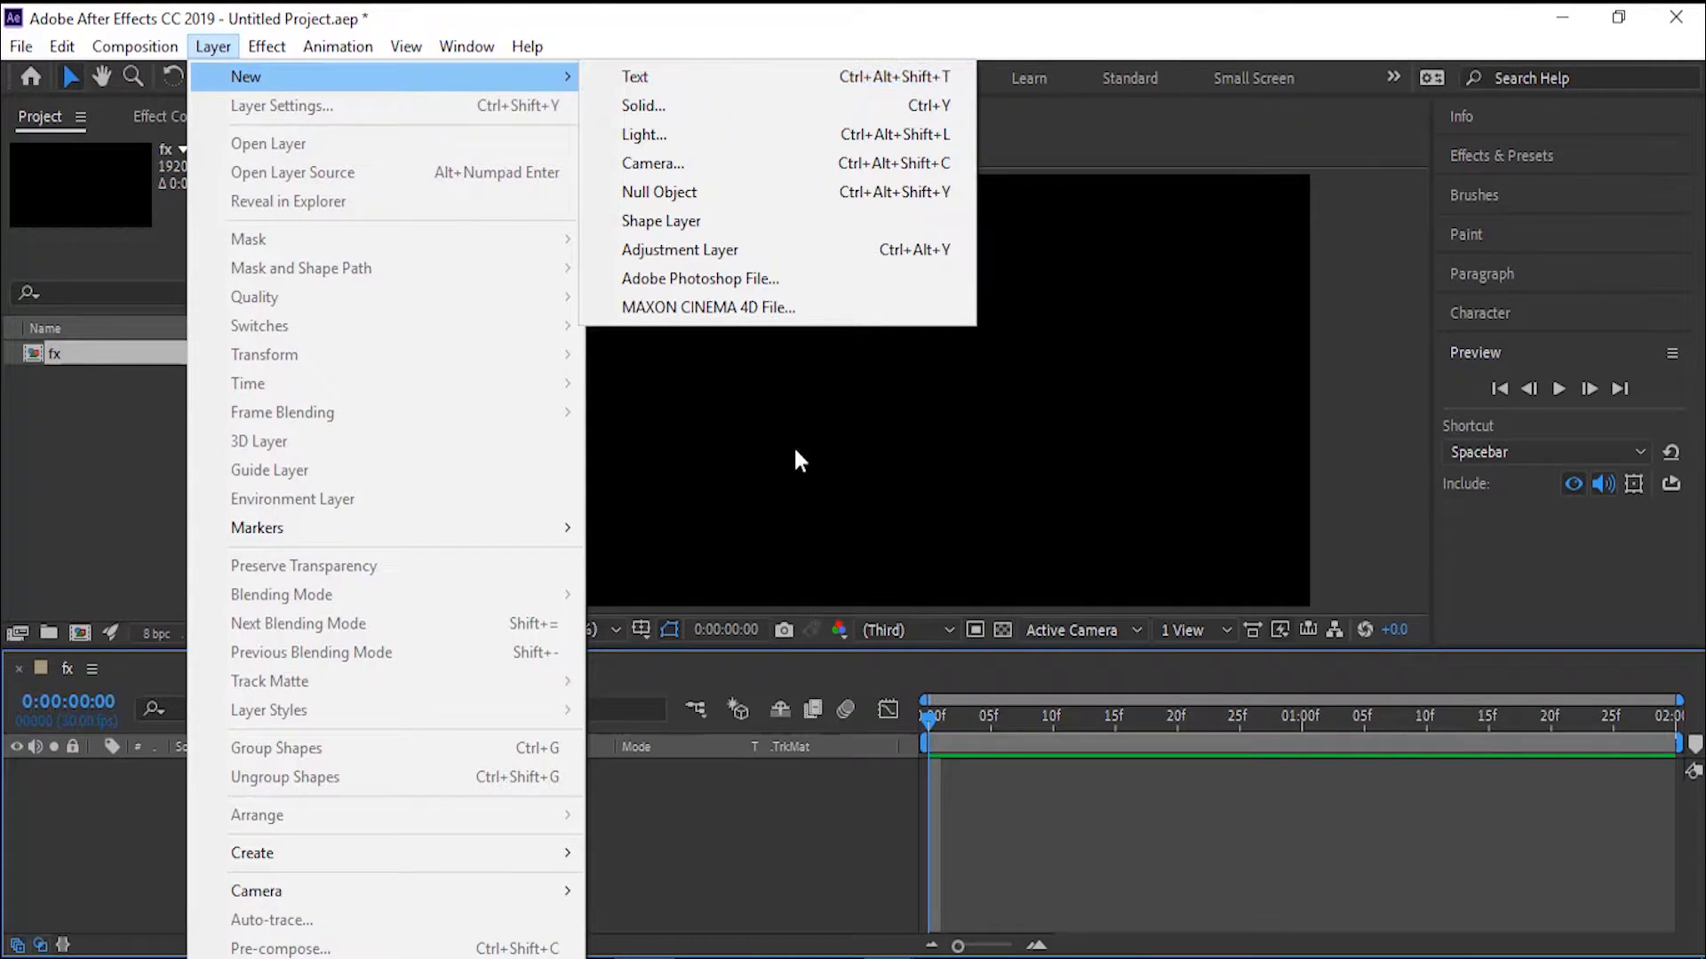
# Step: Add a new text layer to the fx composition and enter "hello" as its text
pyautogui.rightClick(713, 809)
pyautogui.moveTo(787, 520)
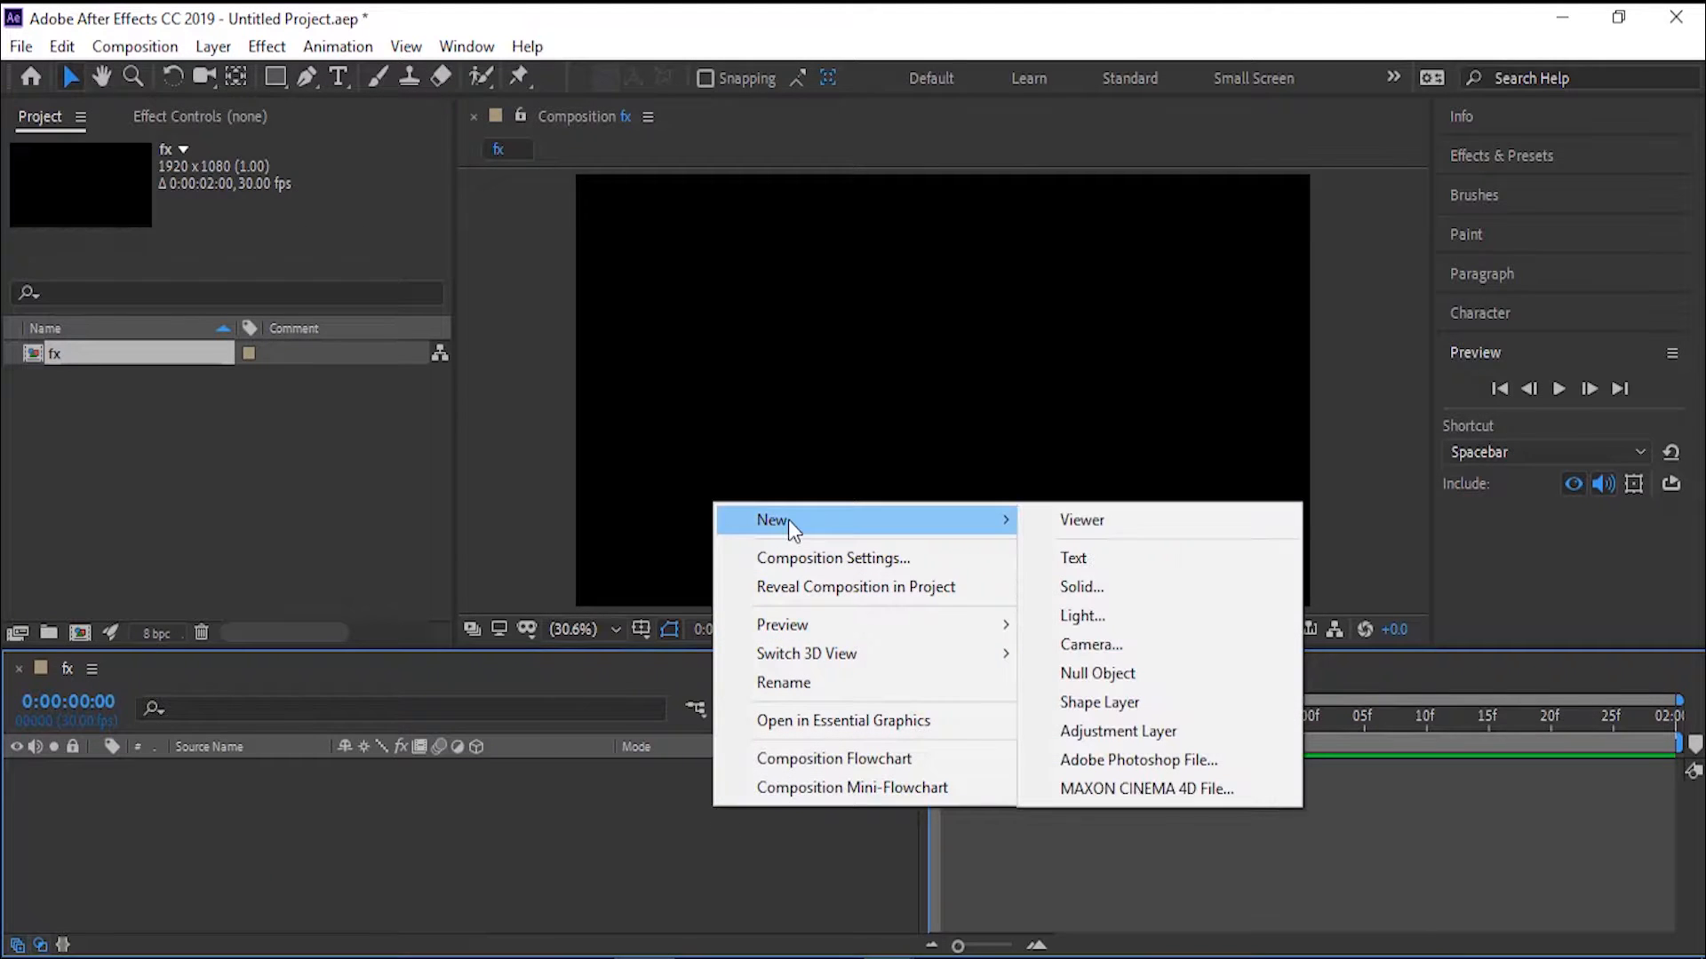
pyautogui.click(1107, 557)
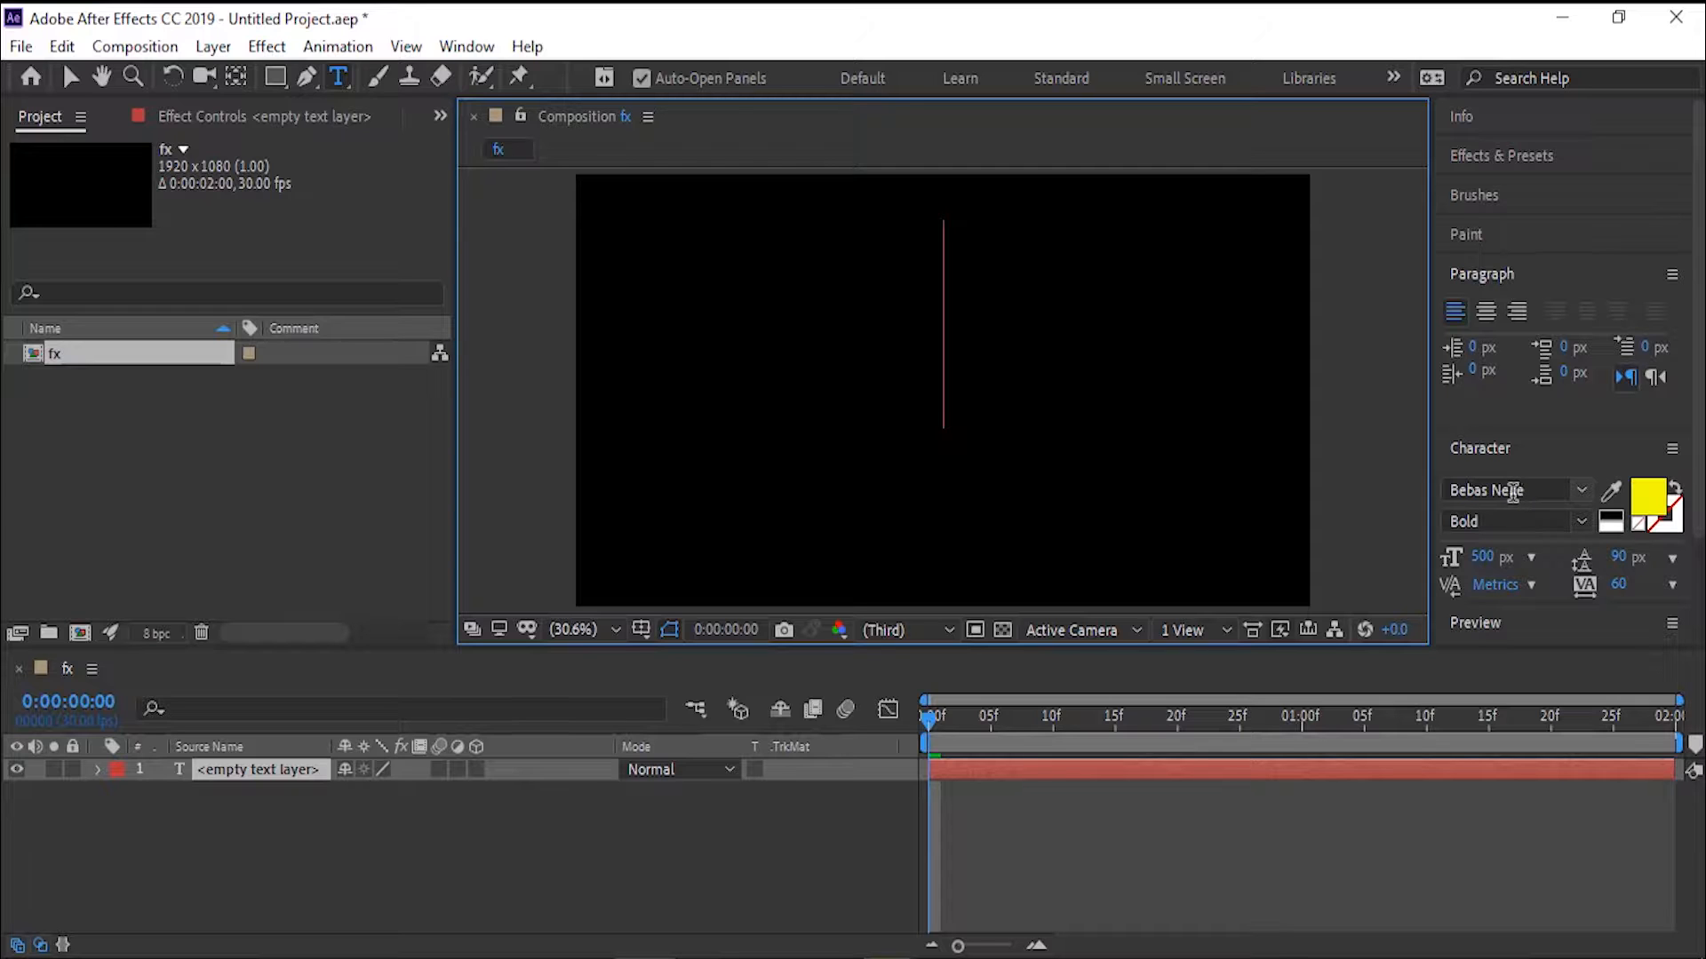
pyautogui.click(467, 47)
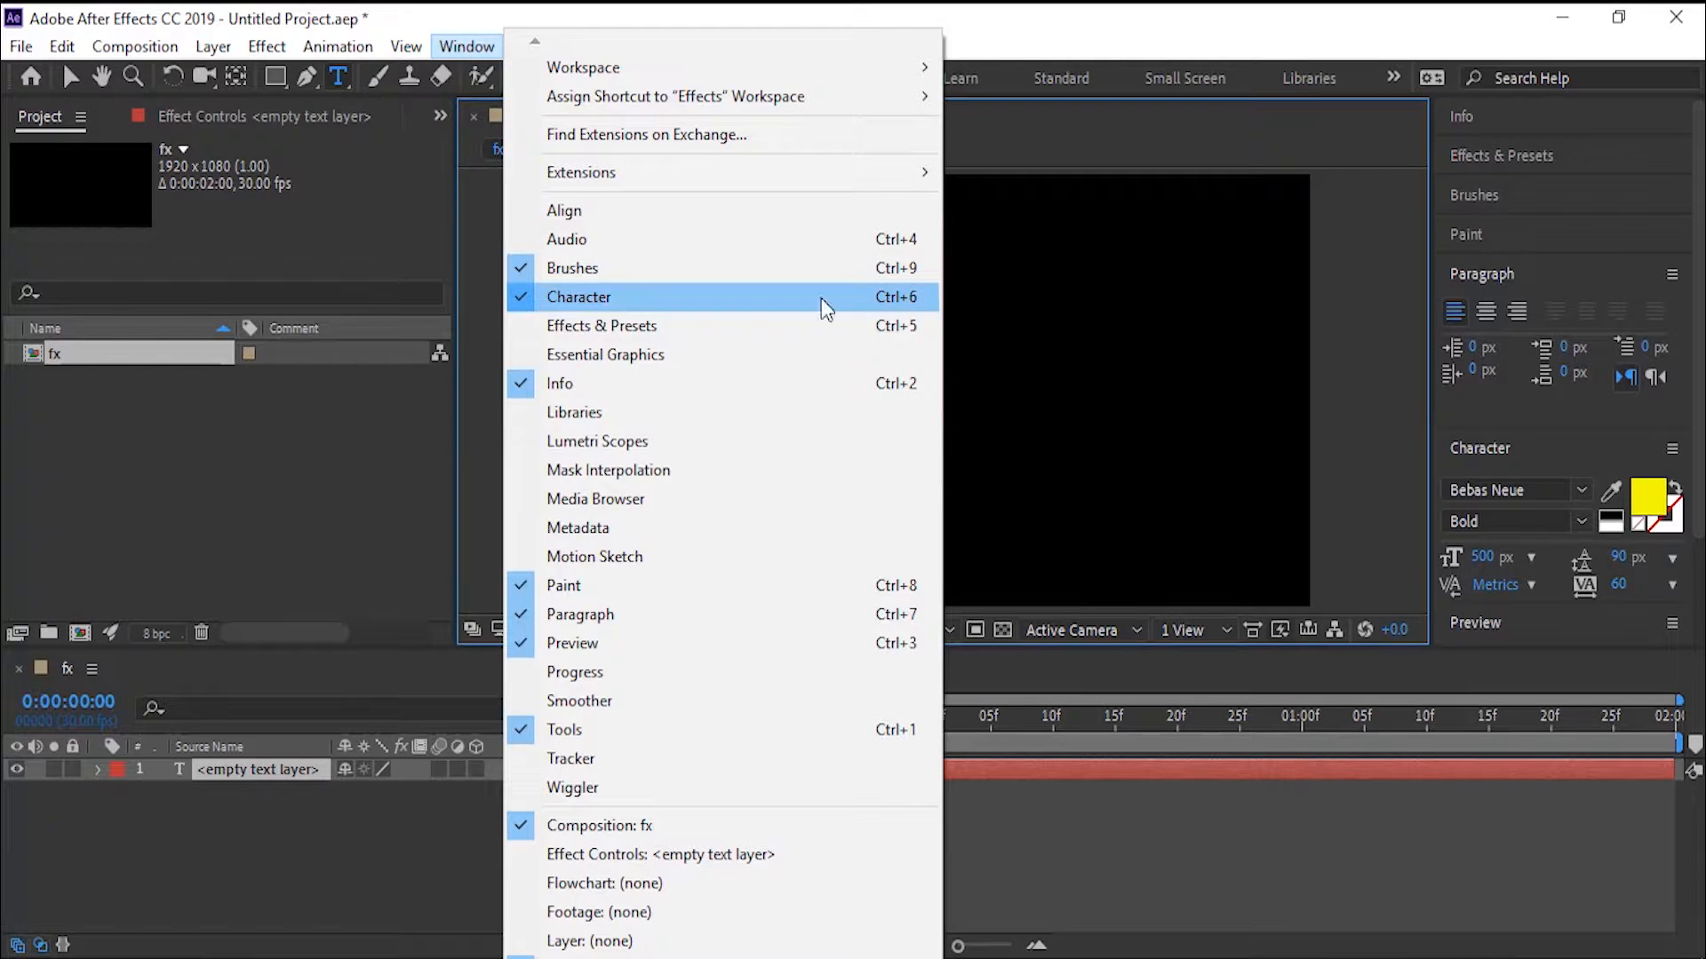
pyautogui.click(1076, 41)
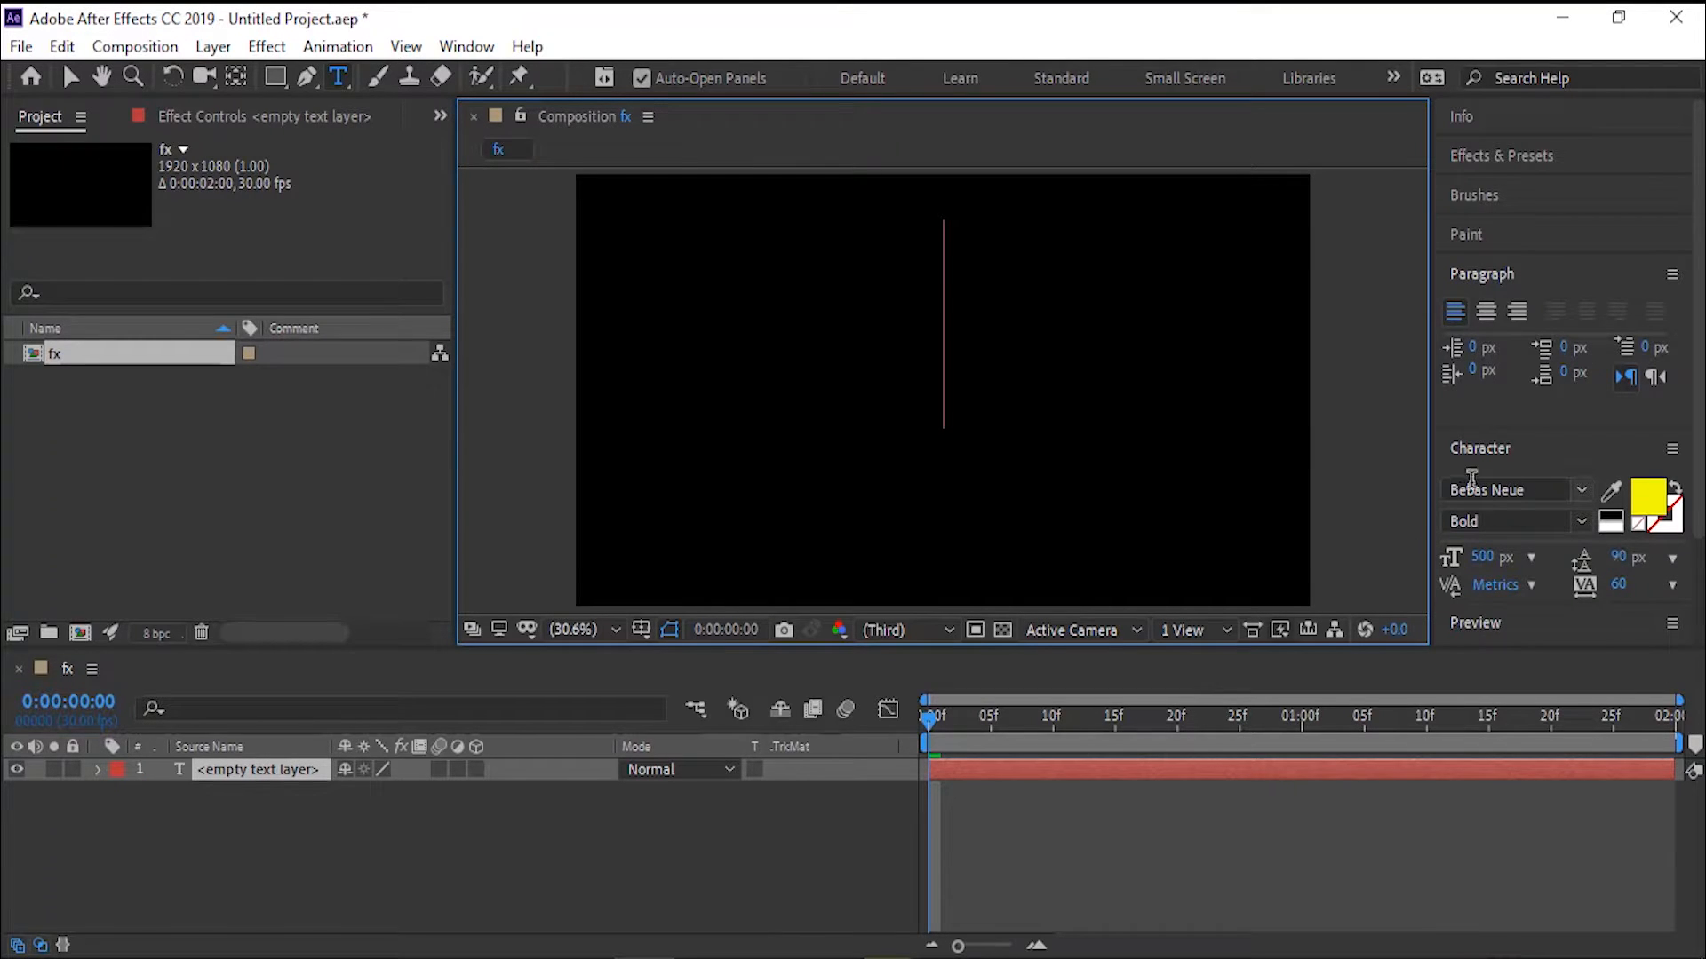
pyautogui.click(1480, 282)
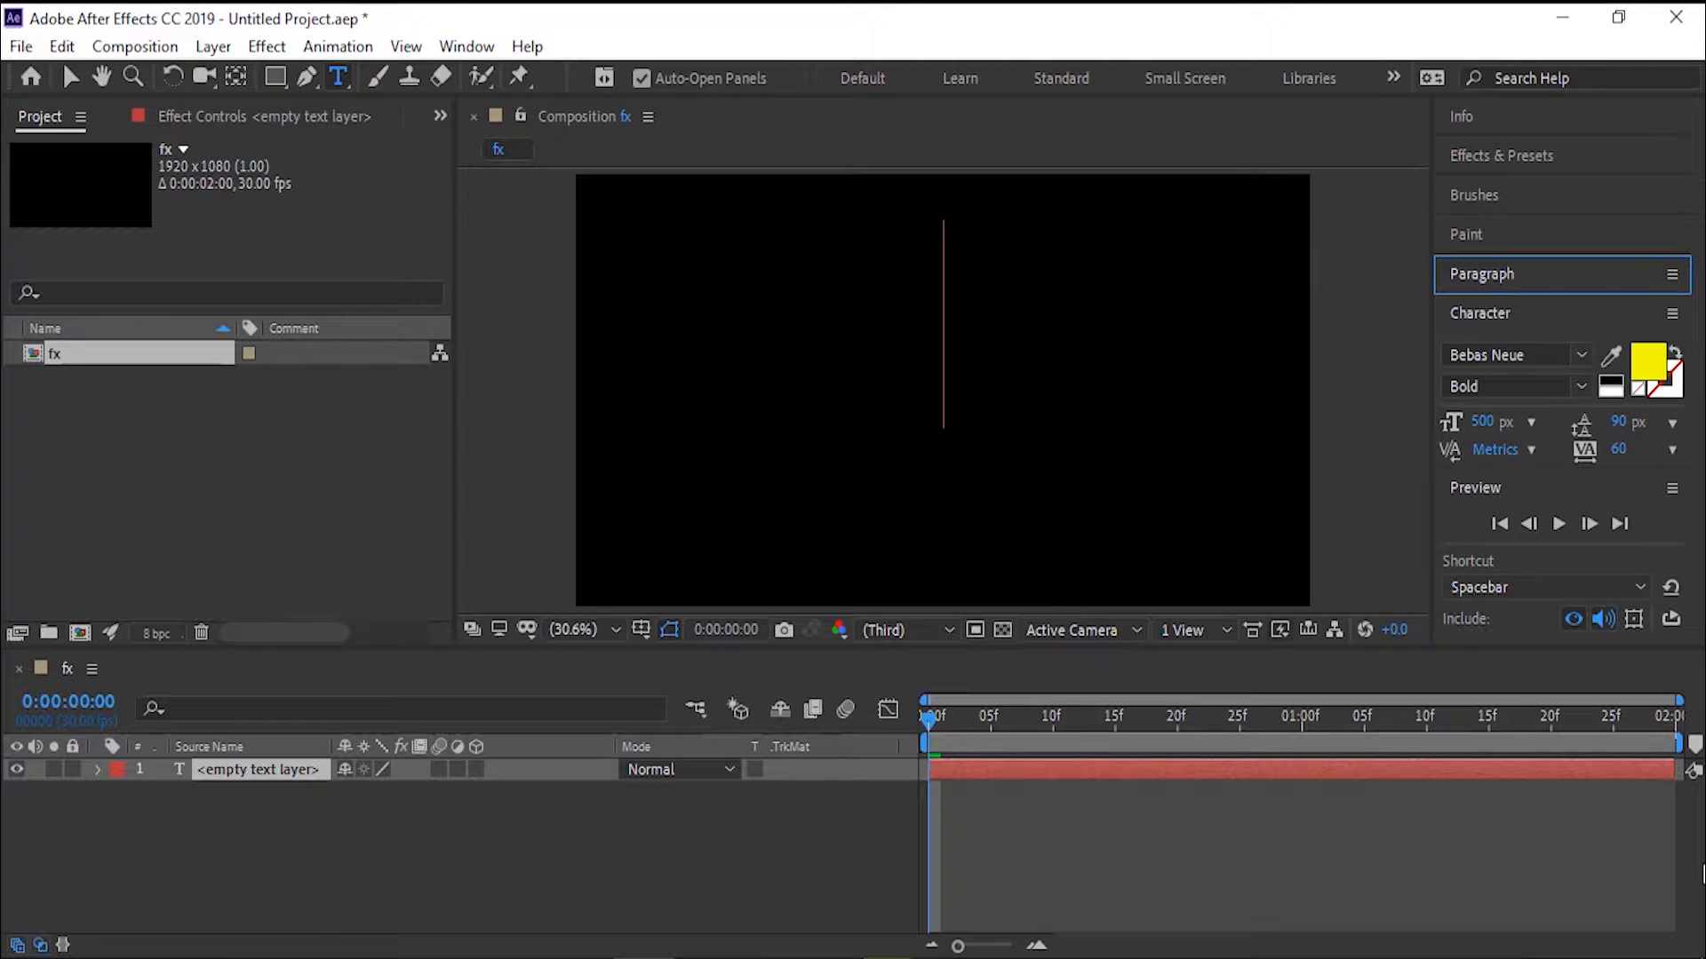
pyautogui.write('he')
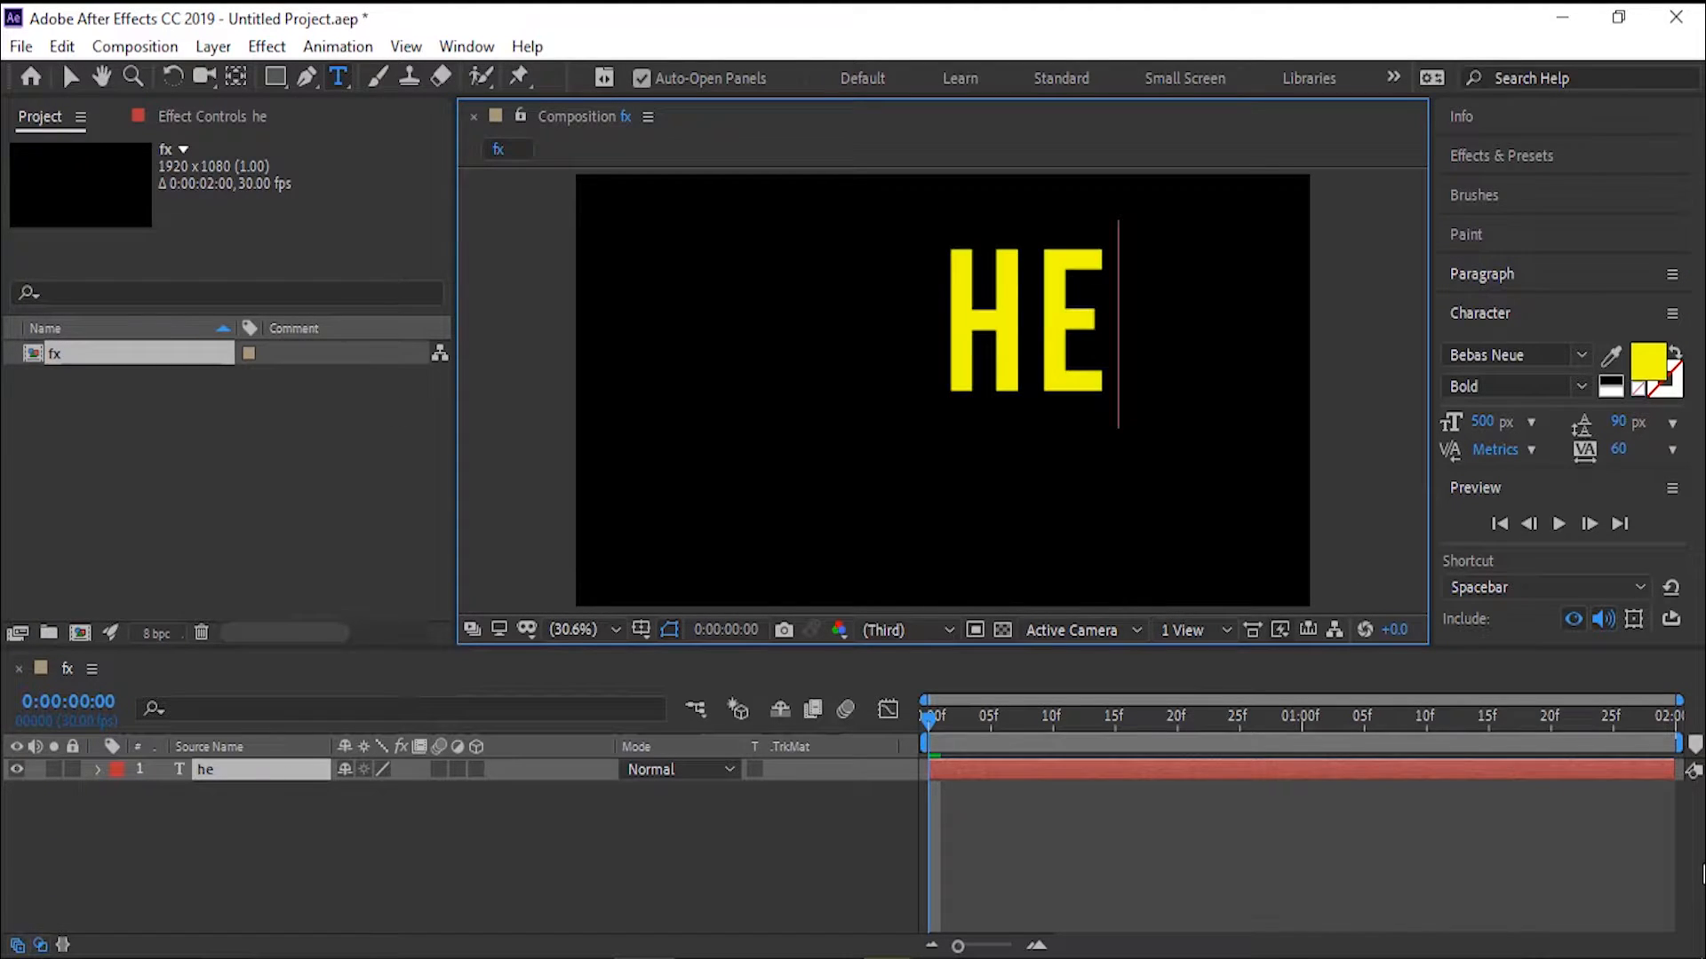
pyautogui.write('llo')
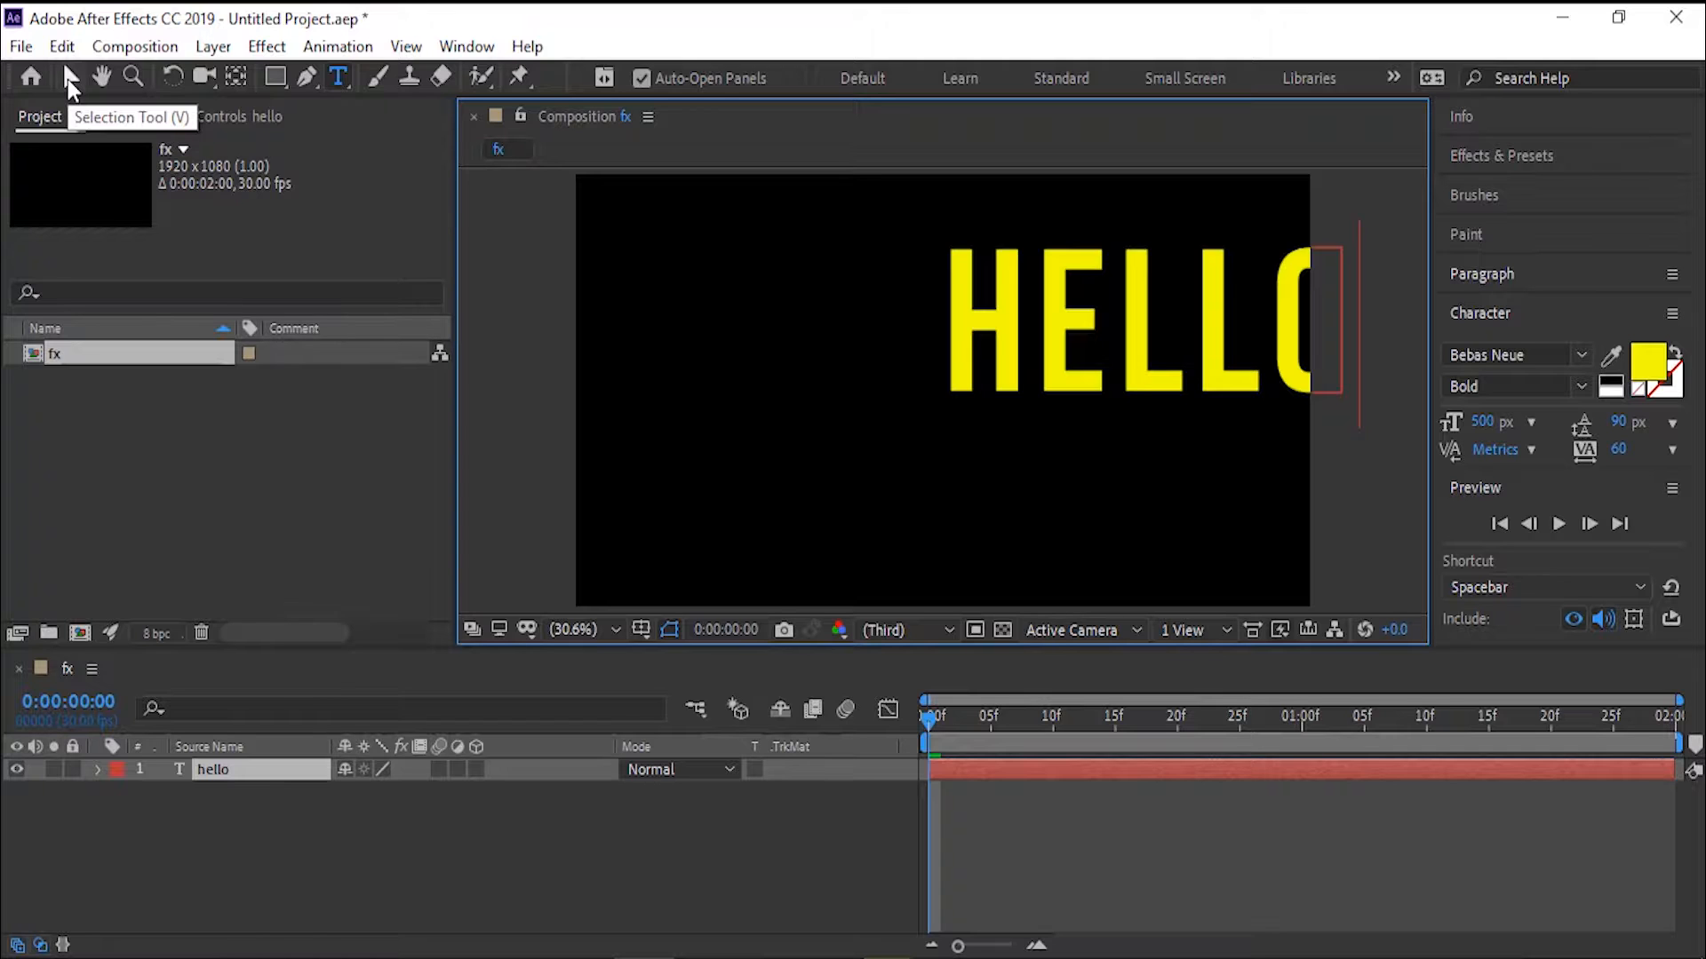
# Step: Move the HELLO text to roughly the centre of the composition frame with the Selection tool
pyautogui.click(69, 78)
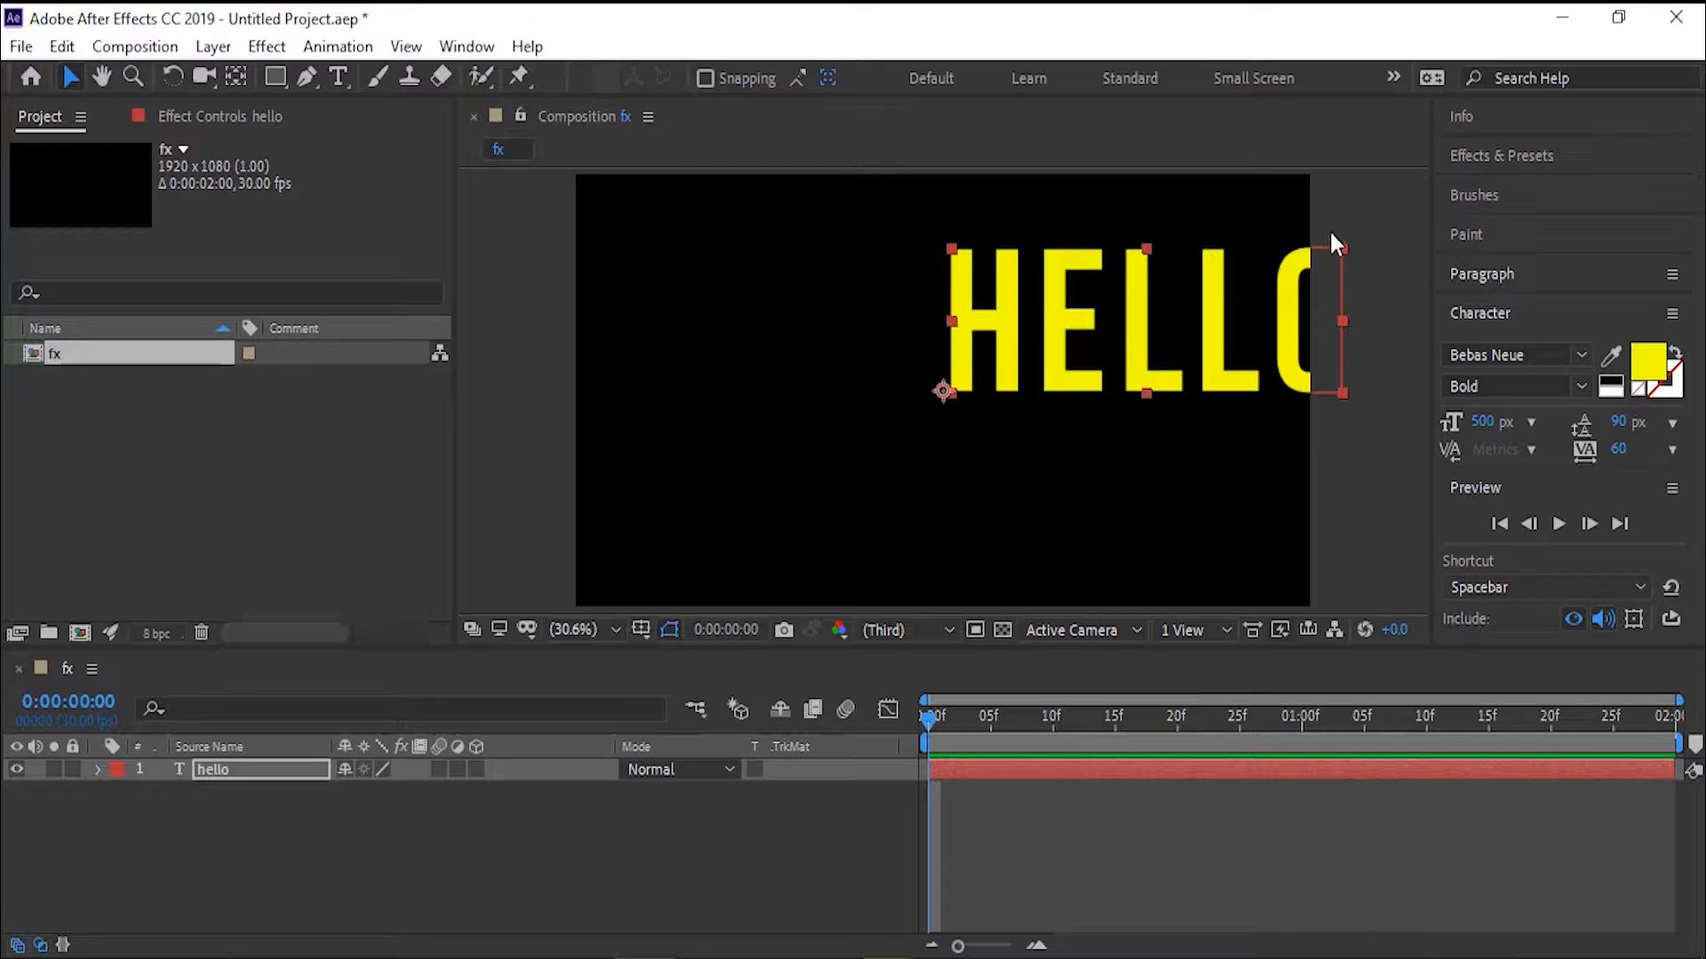
pyautogui.moveTo(1119, 319); pyautogui.dragTo(953, 405)
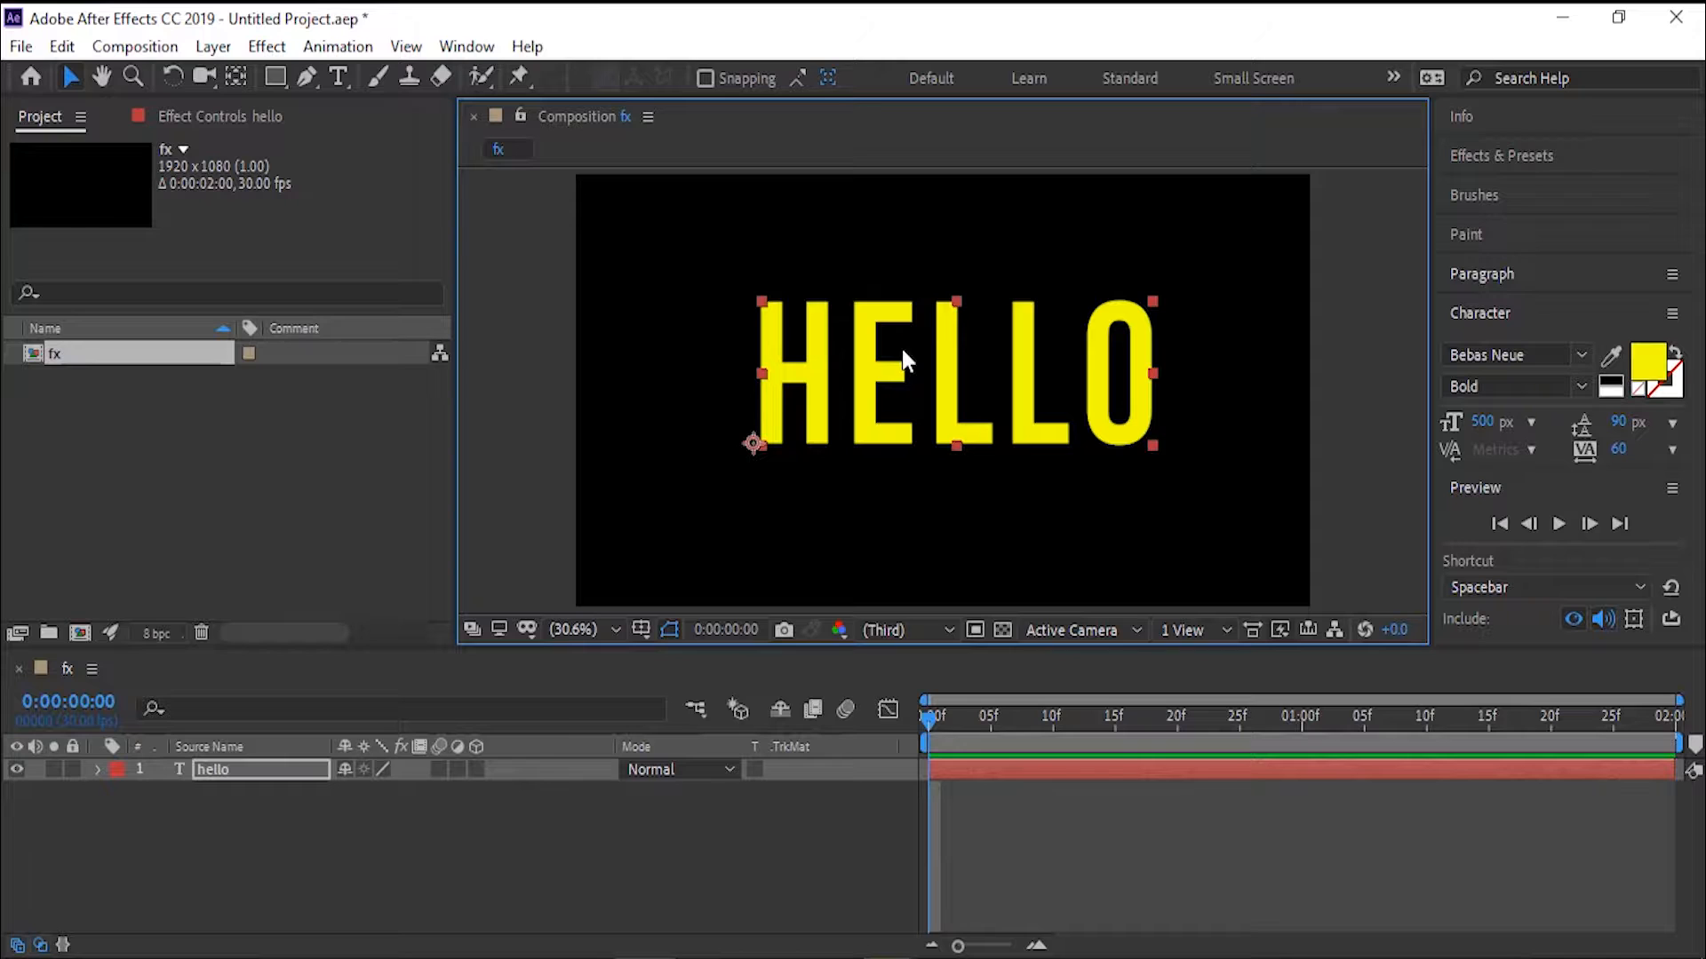
# Step: Try a font size of 539 px on the HELLO text, set it back to 500 px and deselect the layer
pyautogui.moveTo(1482, 423); pyautogui.dragTo(1529, 446)
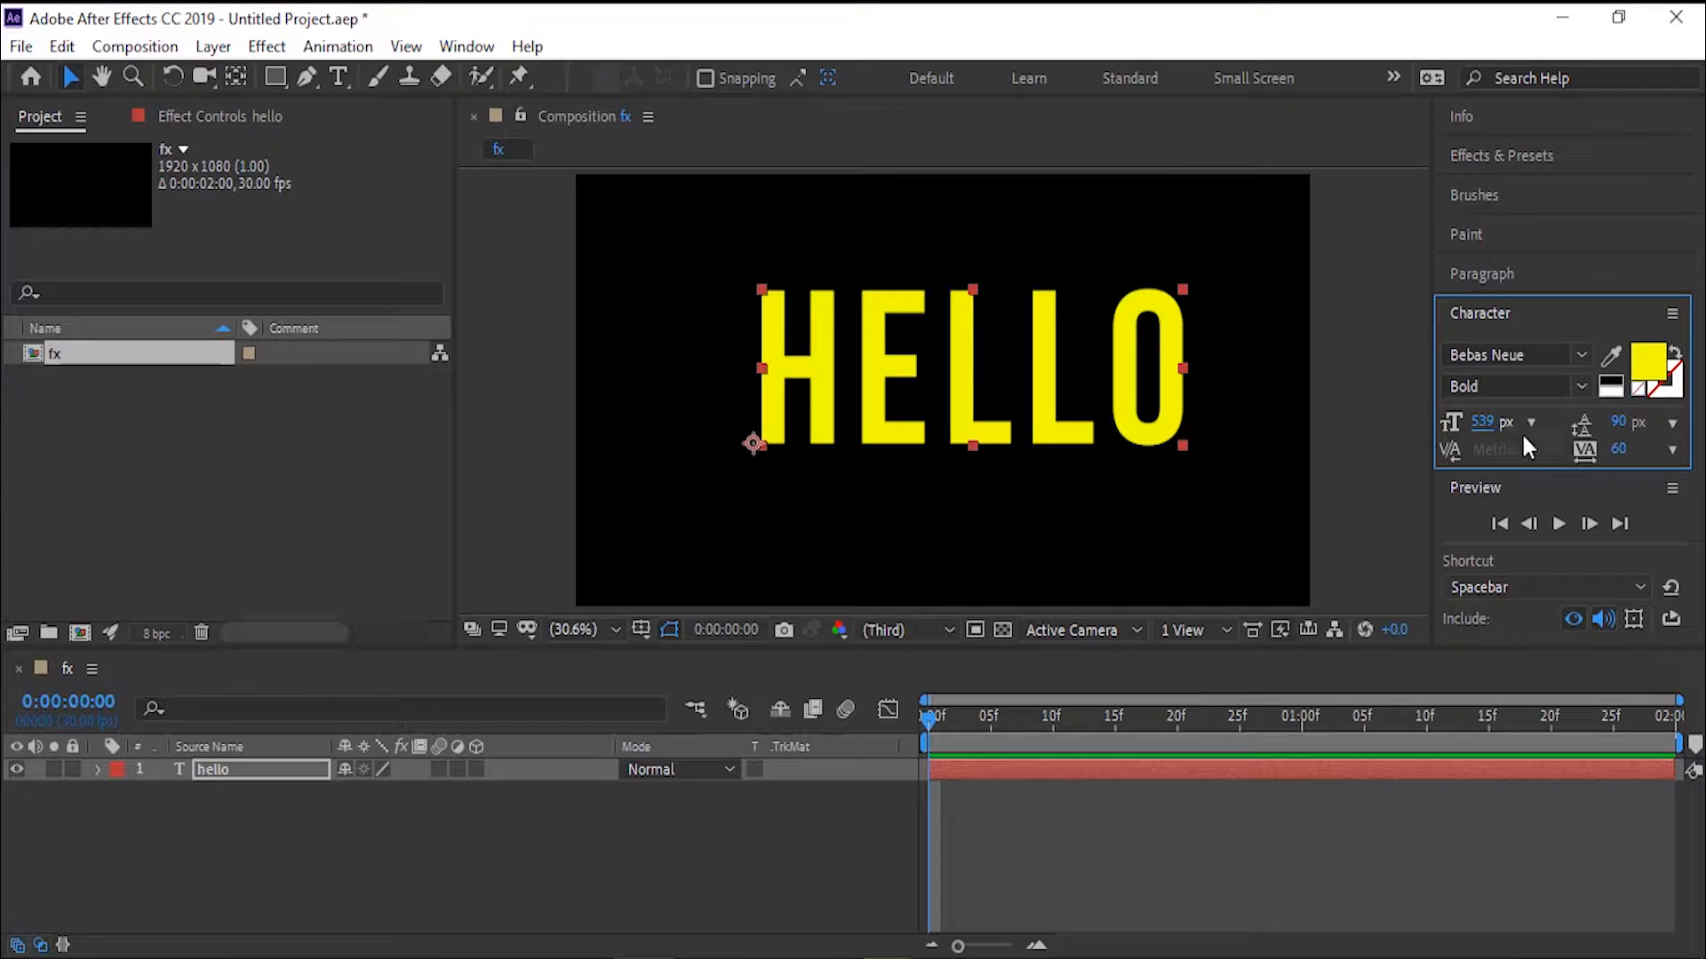
pyautogui.click(1482, 423)
pyautogui.write('500')
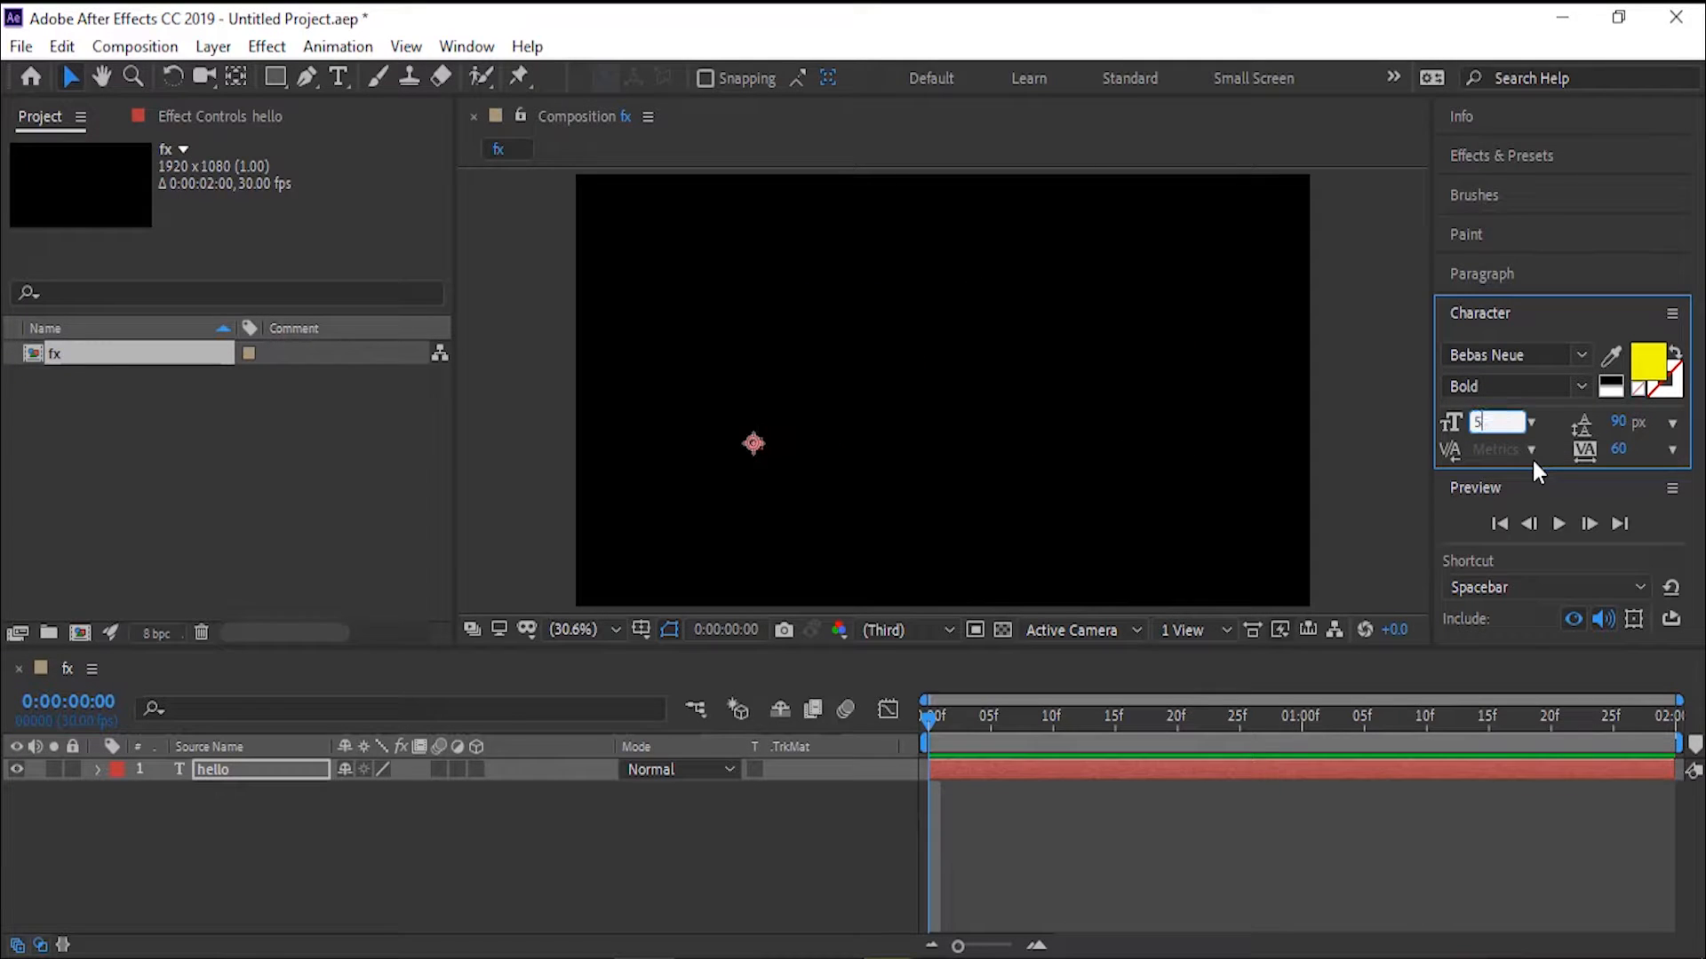
pyautogui.press('Return')
pyautogui.click(818, 545)
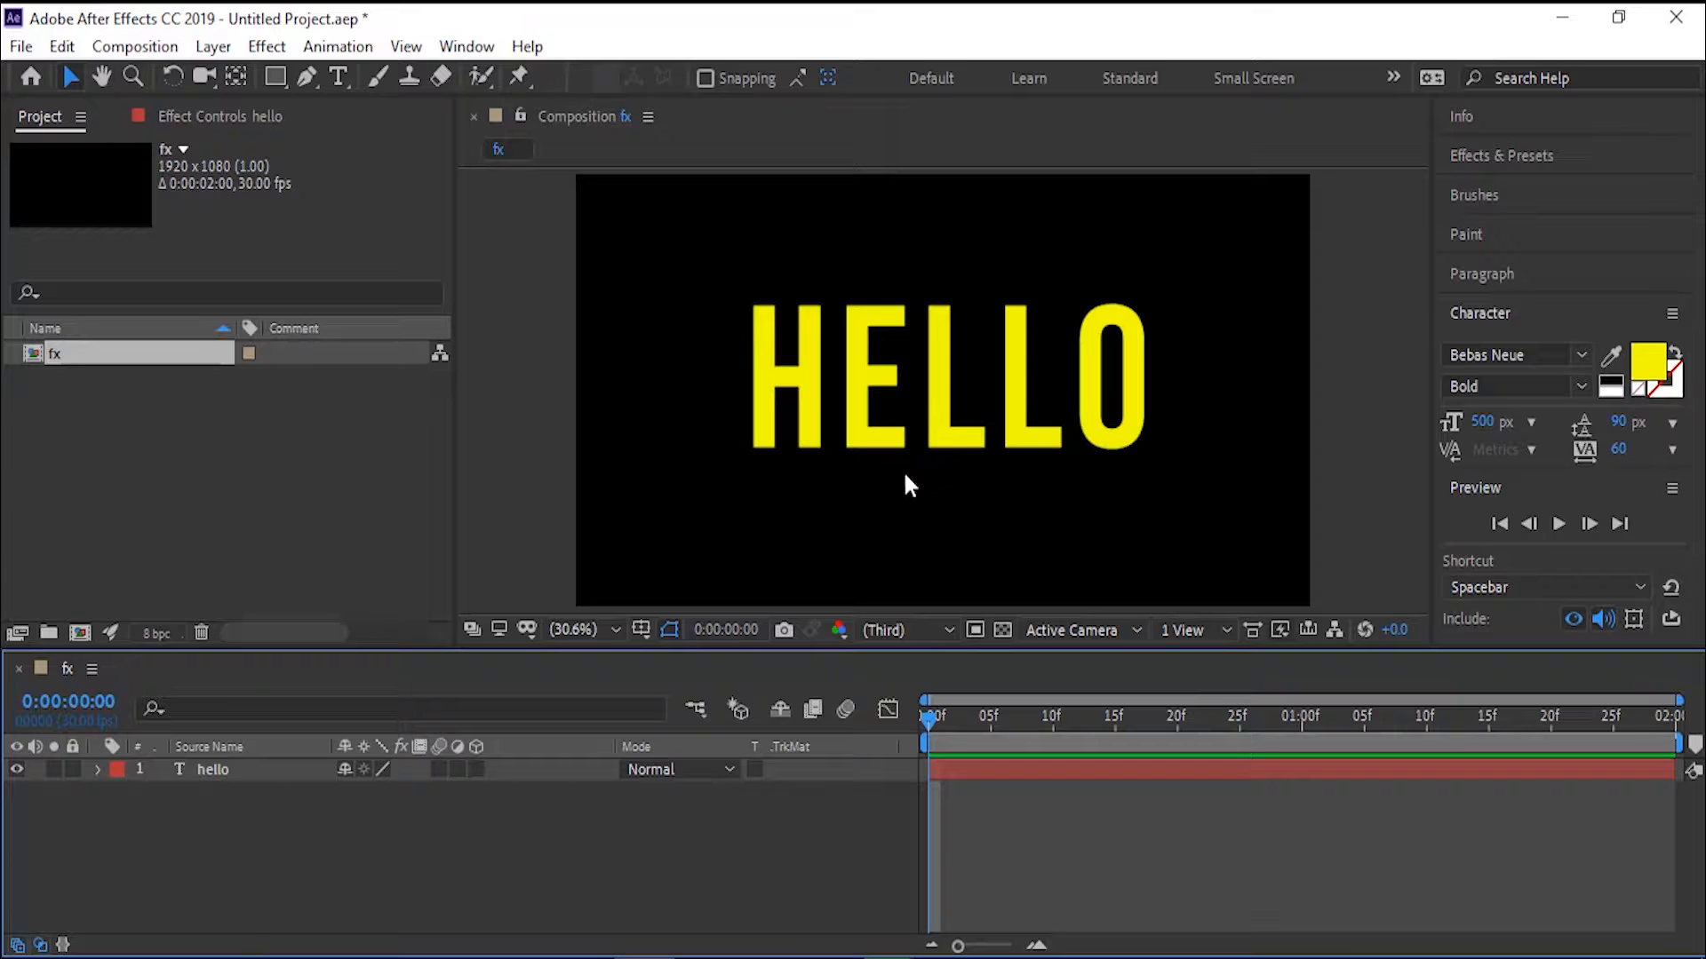
# Step: Duplicate the hello text layer in the timeline
pyautogui.scroll(1, 904, 475)
pyautogui.click(300, 815)
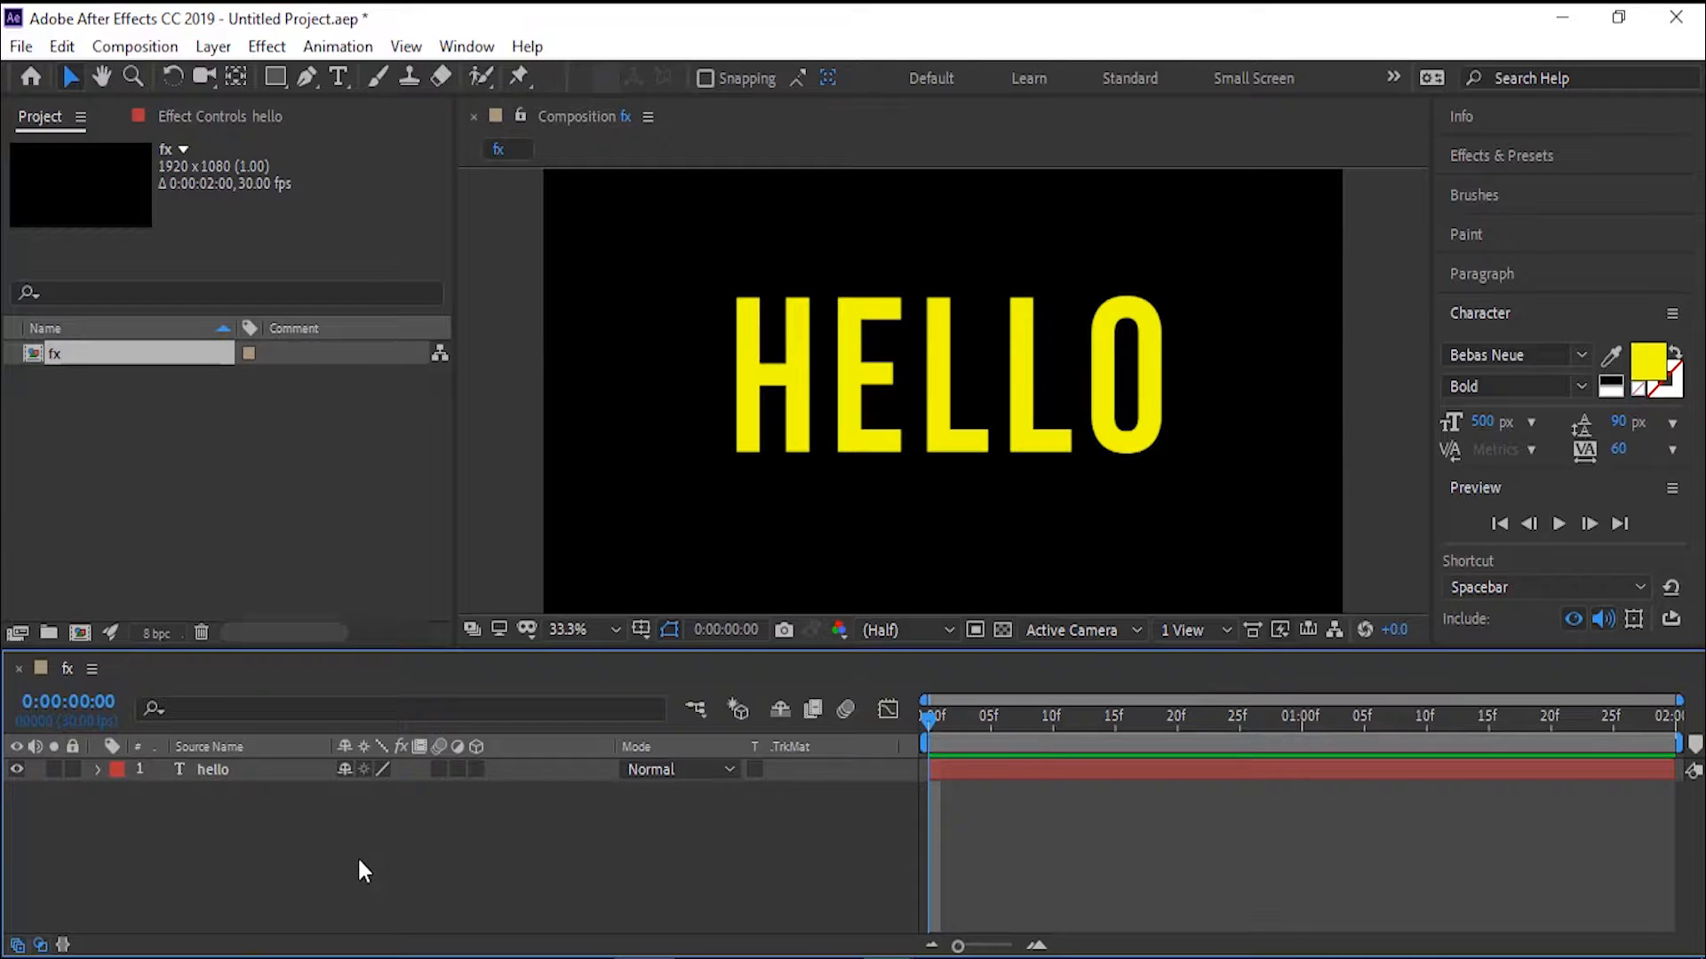
pyautogui.click(215, 772)
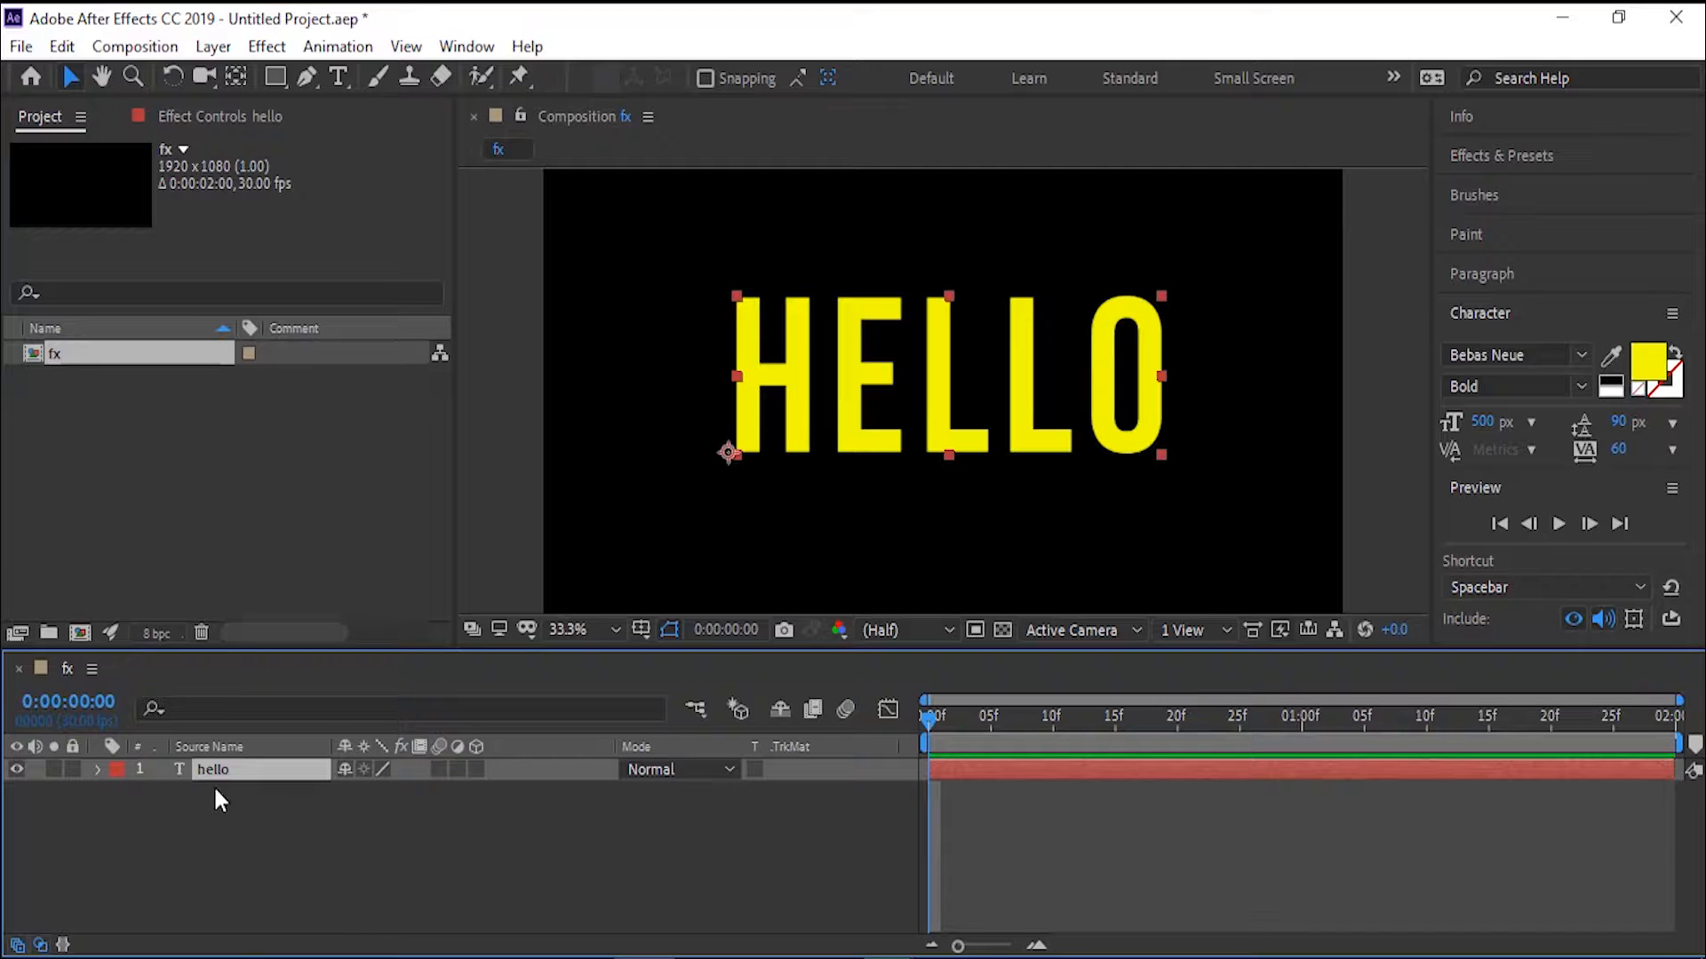
pyautogui.click(59, 48)
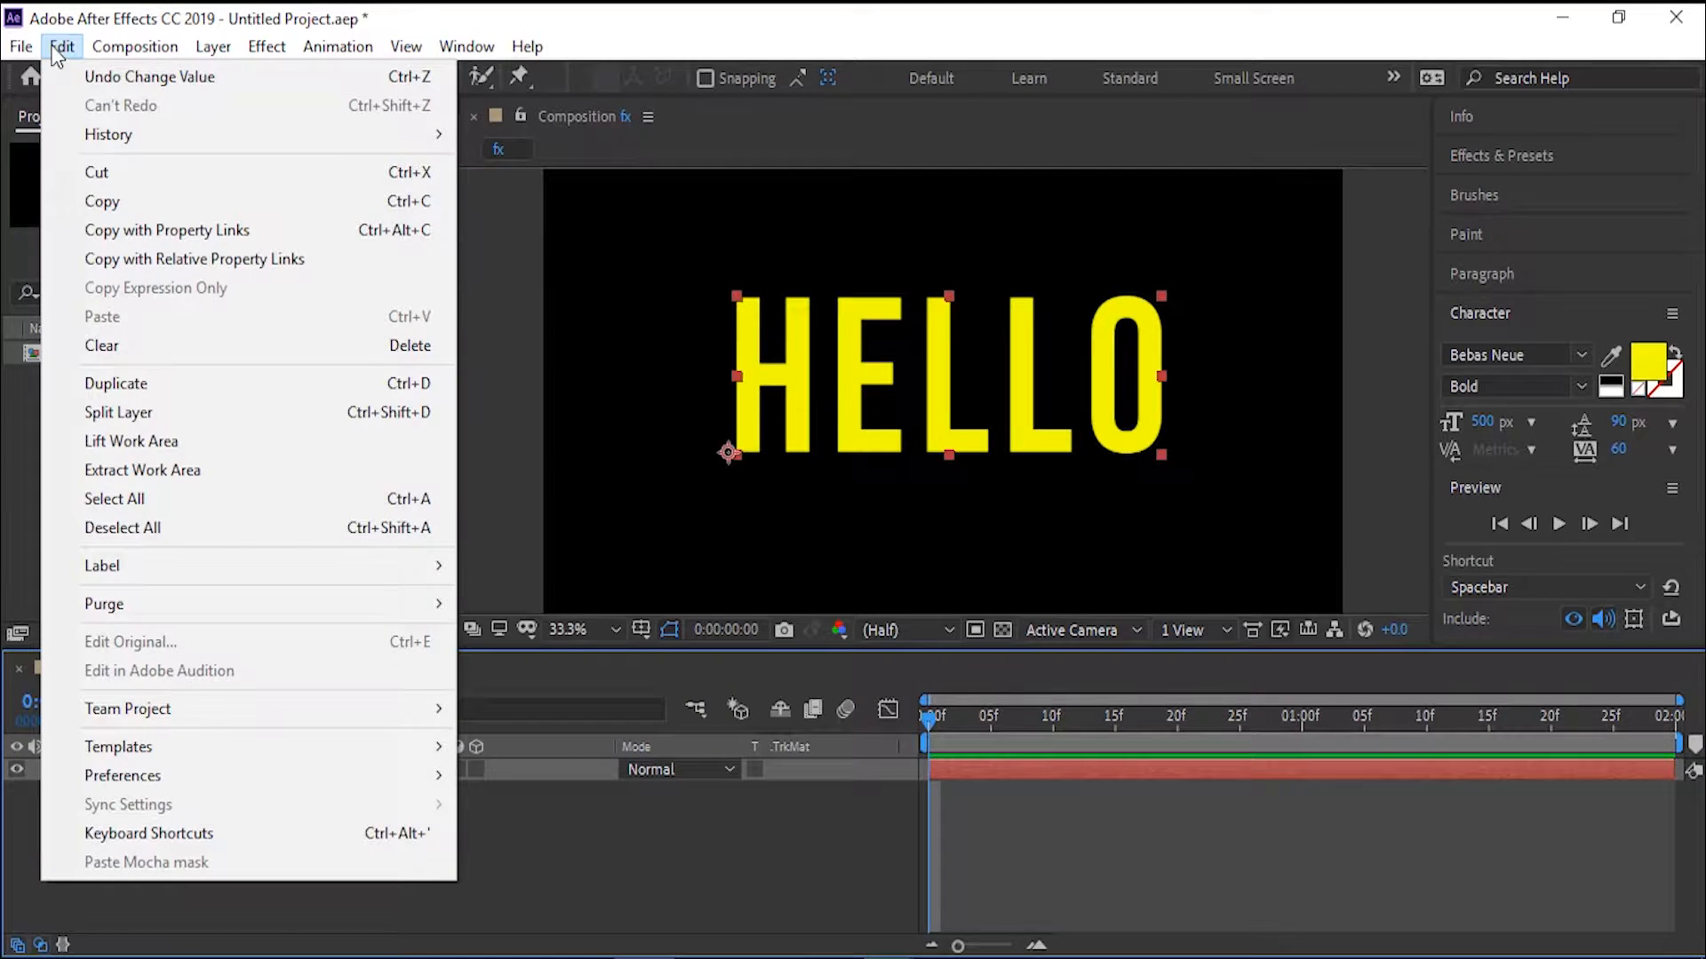
pyautogui.click(162, 381)
pyautogui.click(227, 769)
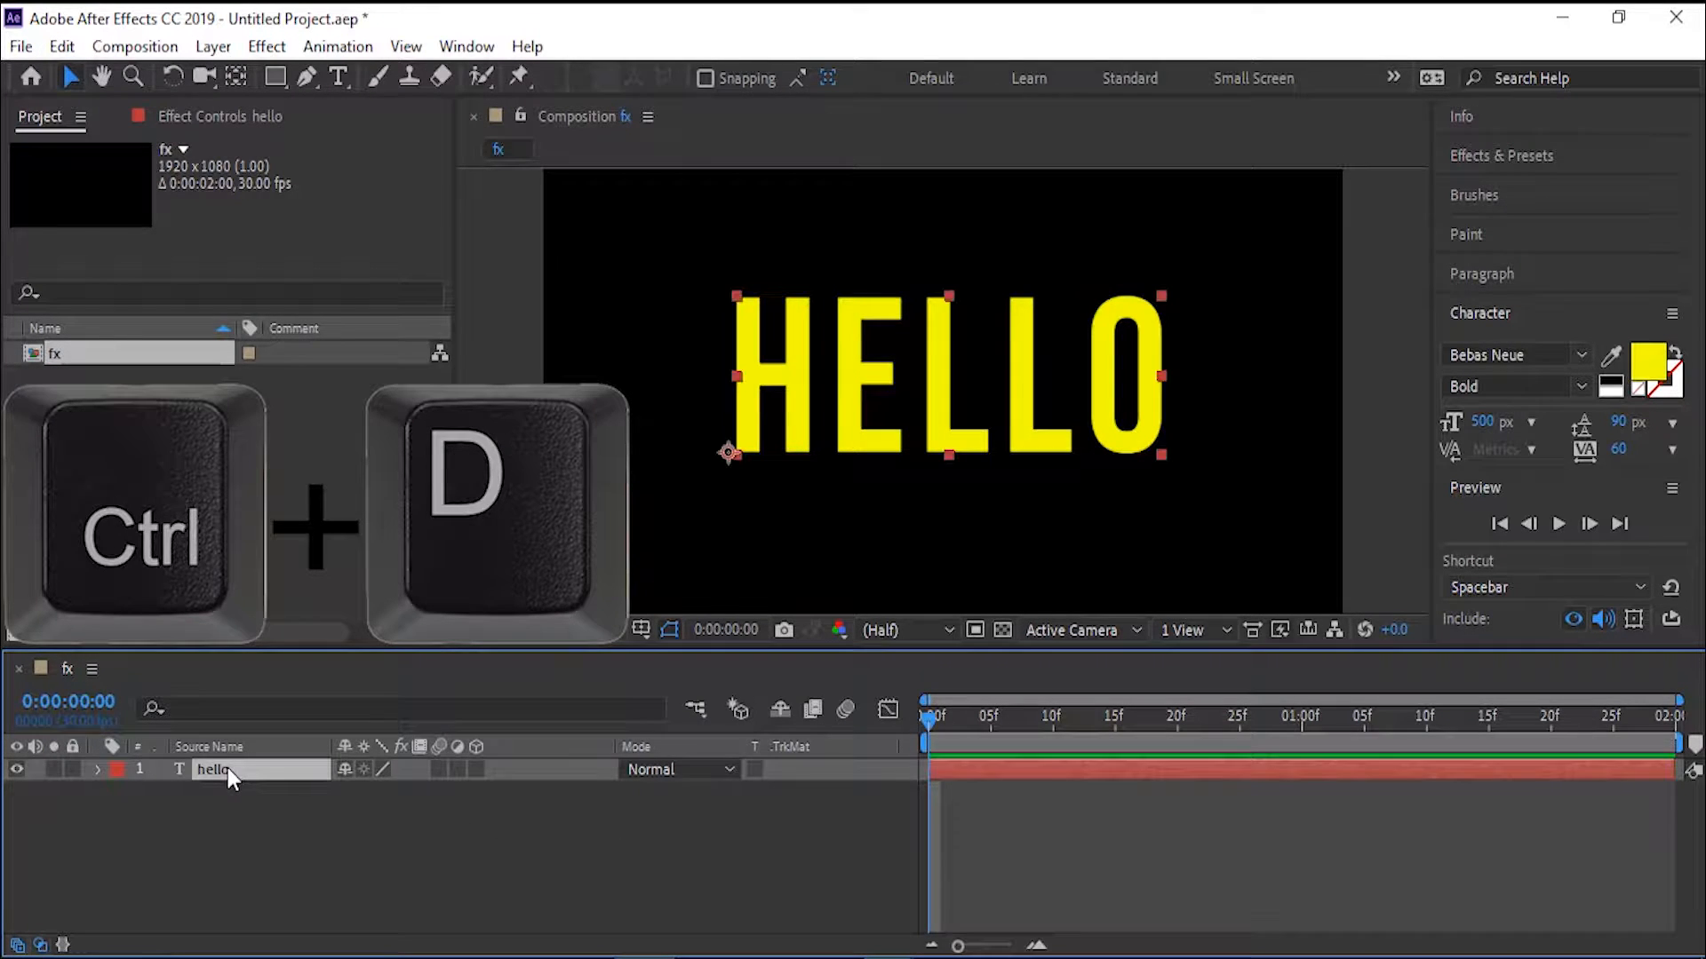
pyautogui.hotkey('ctrl', 'd')
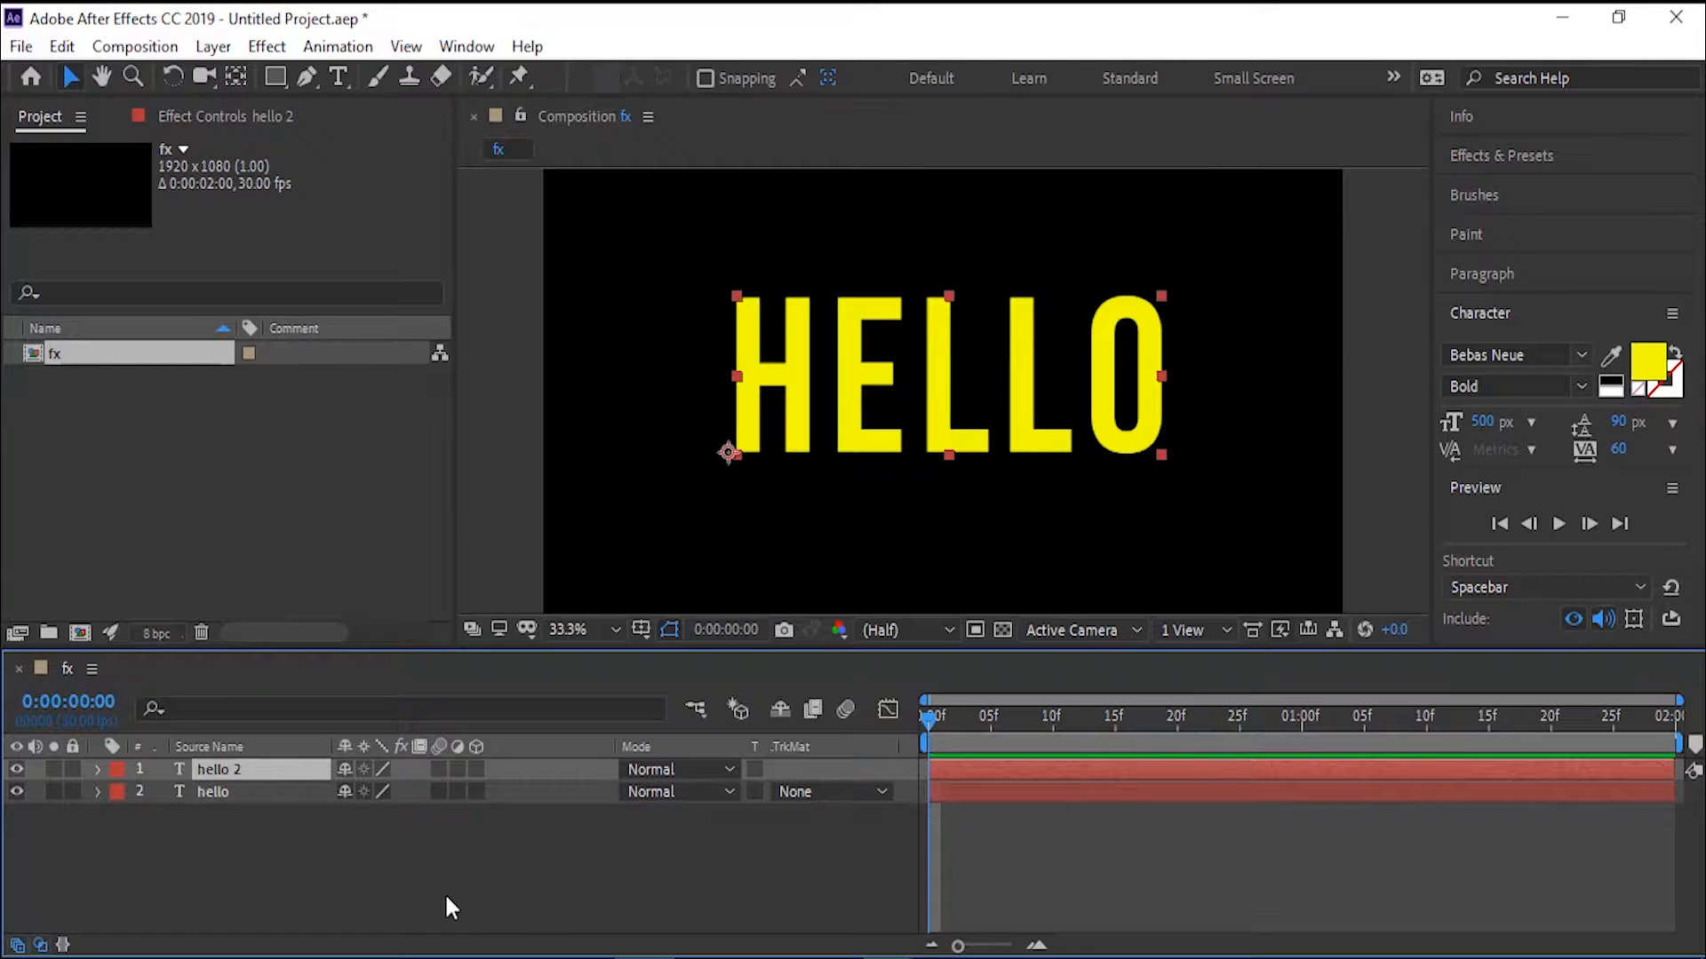
# Step: Delete the duplicate hello 2 layer and select the remaining hello text layer
pyautogui.press('Delete')
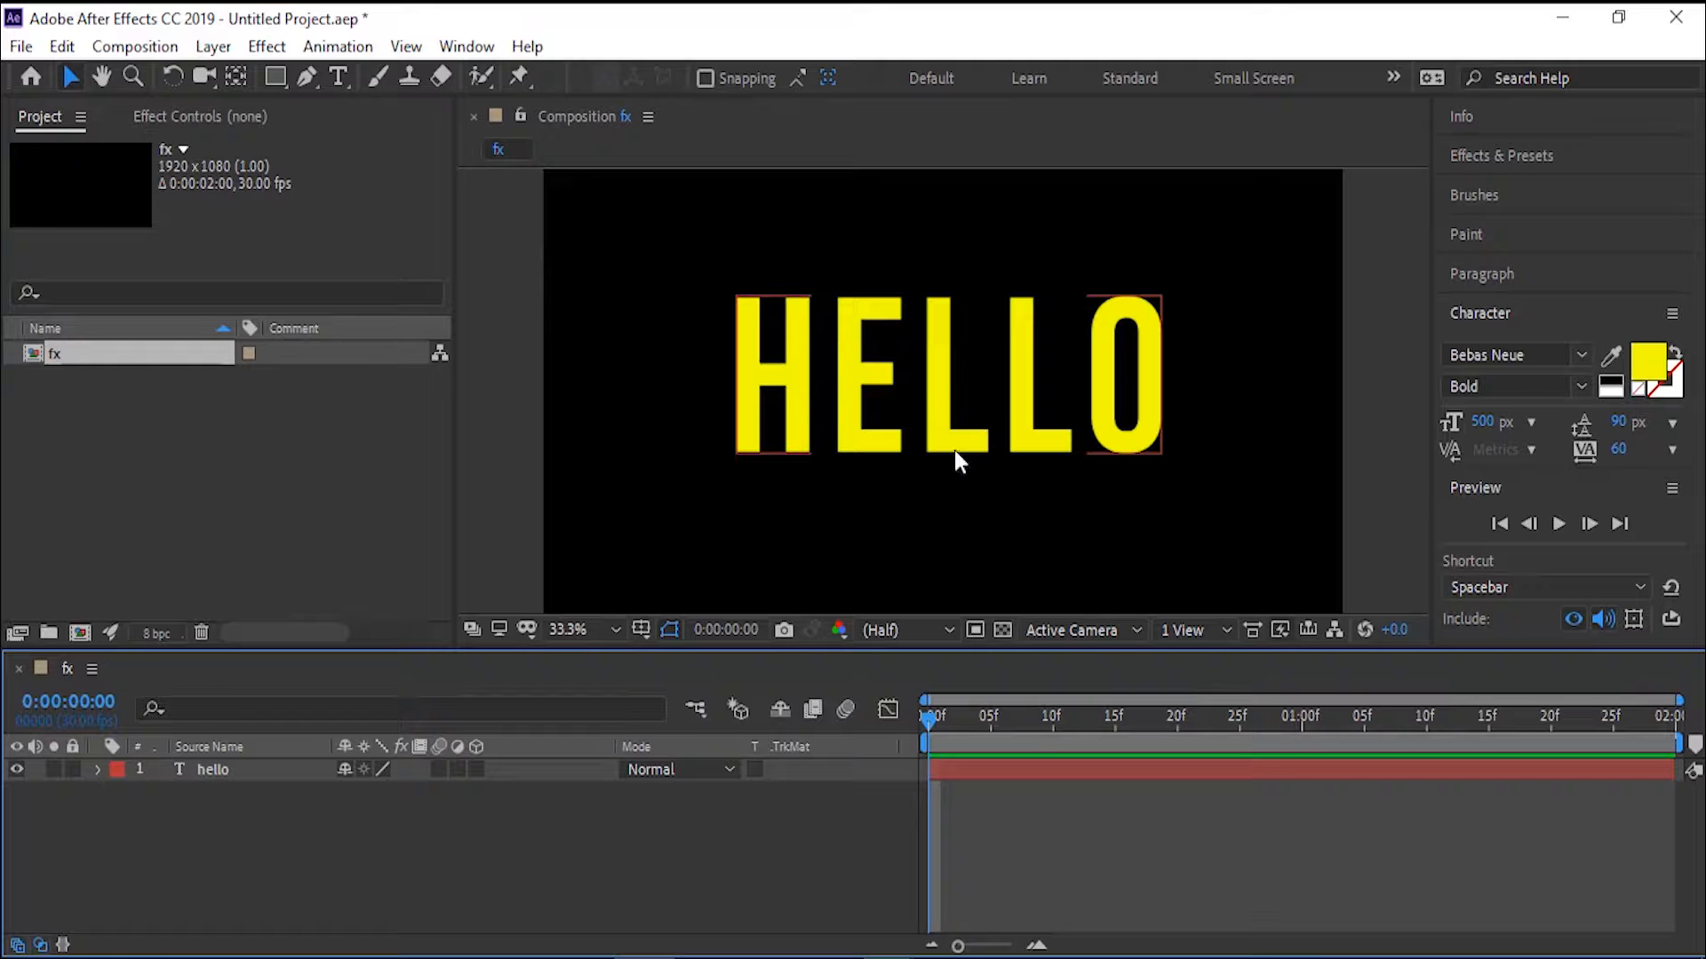
pyautogui.click(257, 48)
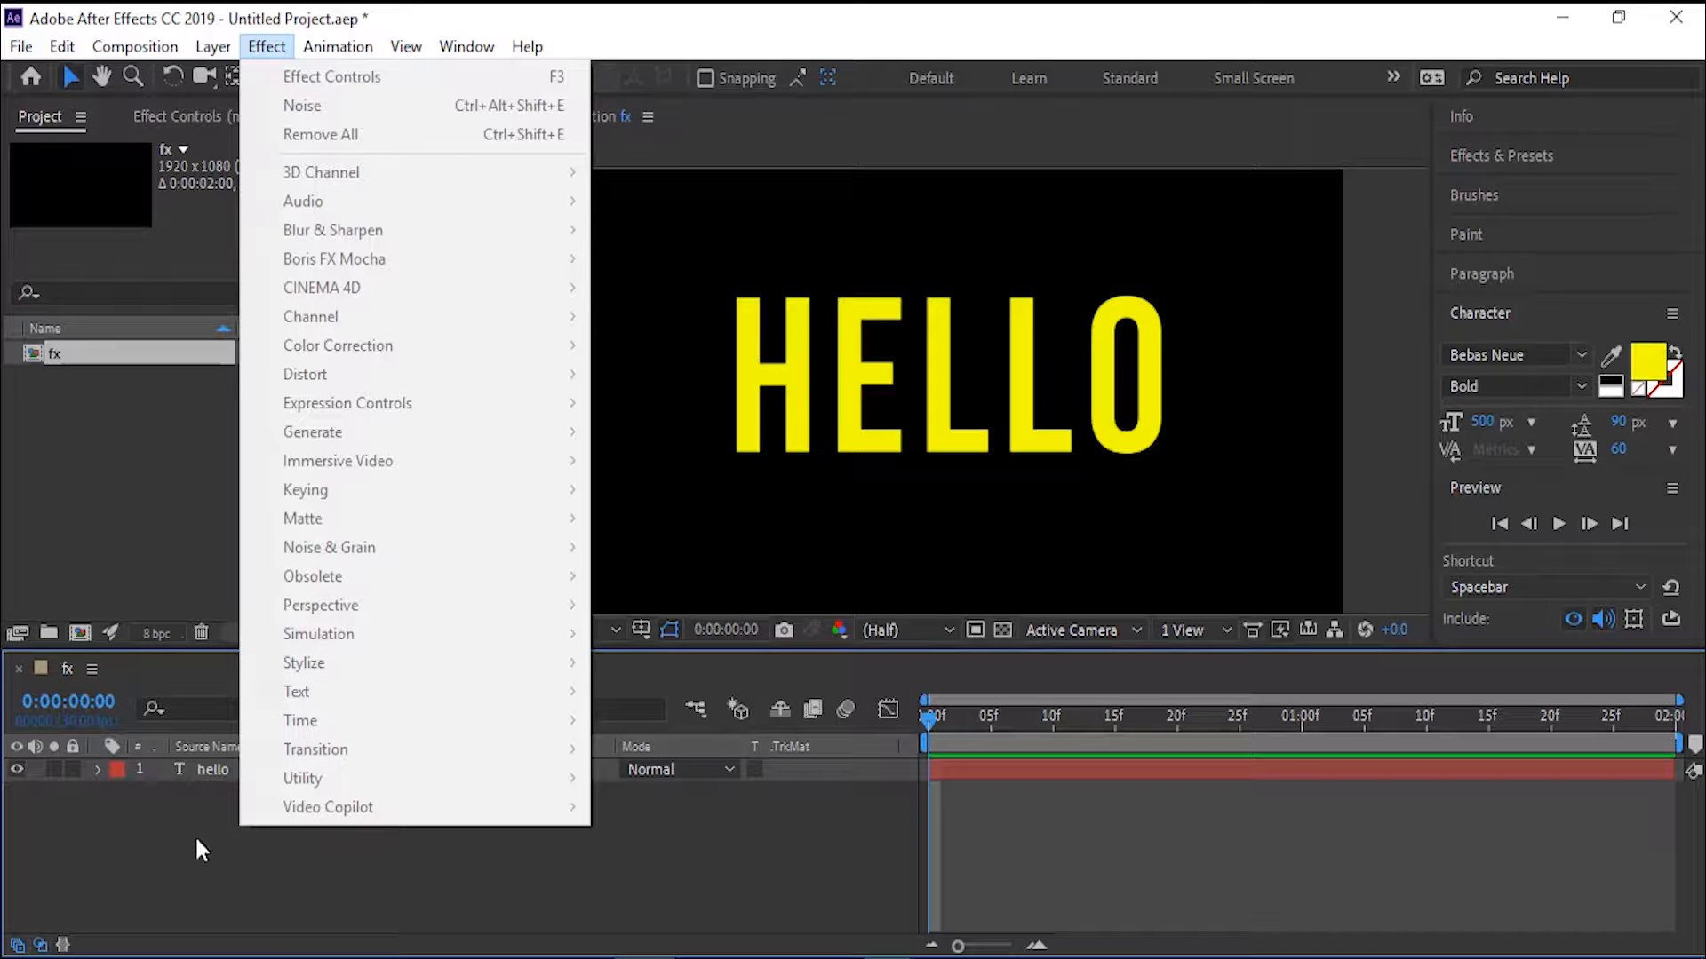
pyautogui.click(161, 812)
pyautogui.click(217, 769)
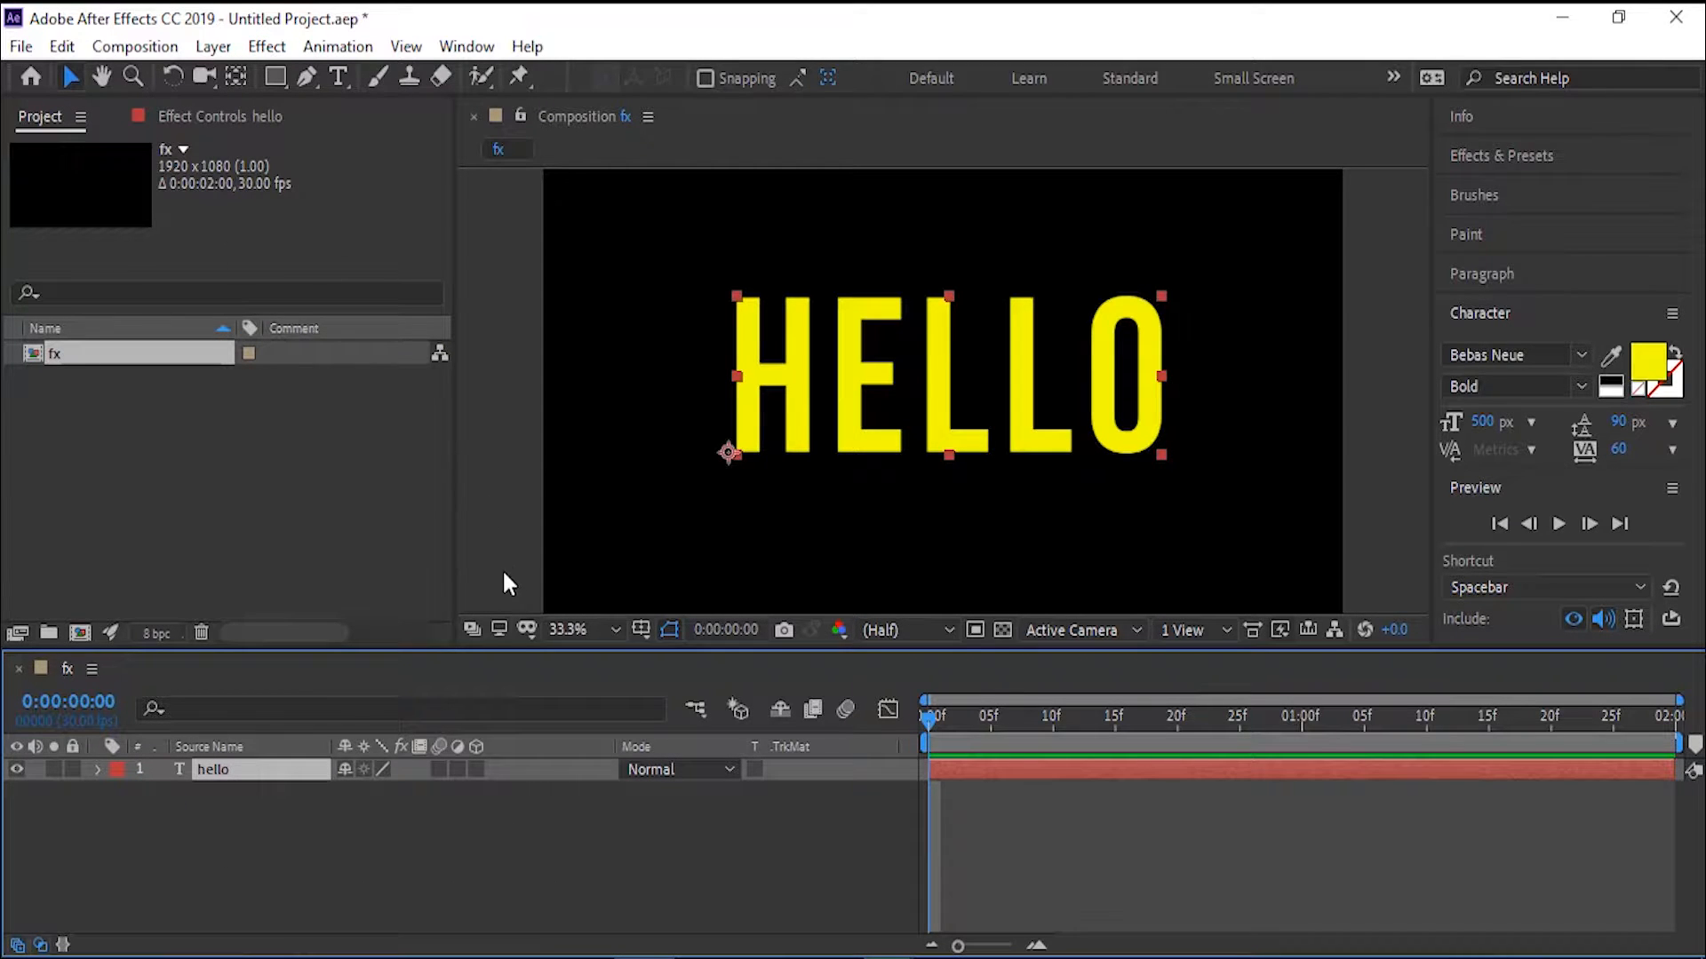
# Step: Apply the Hue/Saturation color correction effect to the hello text layer and look over its settings
pyautogui.click(1474, 310)
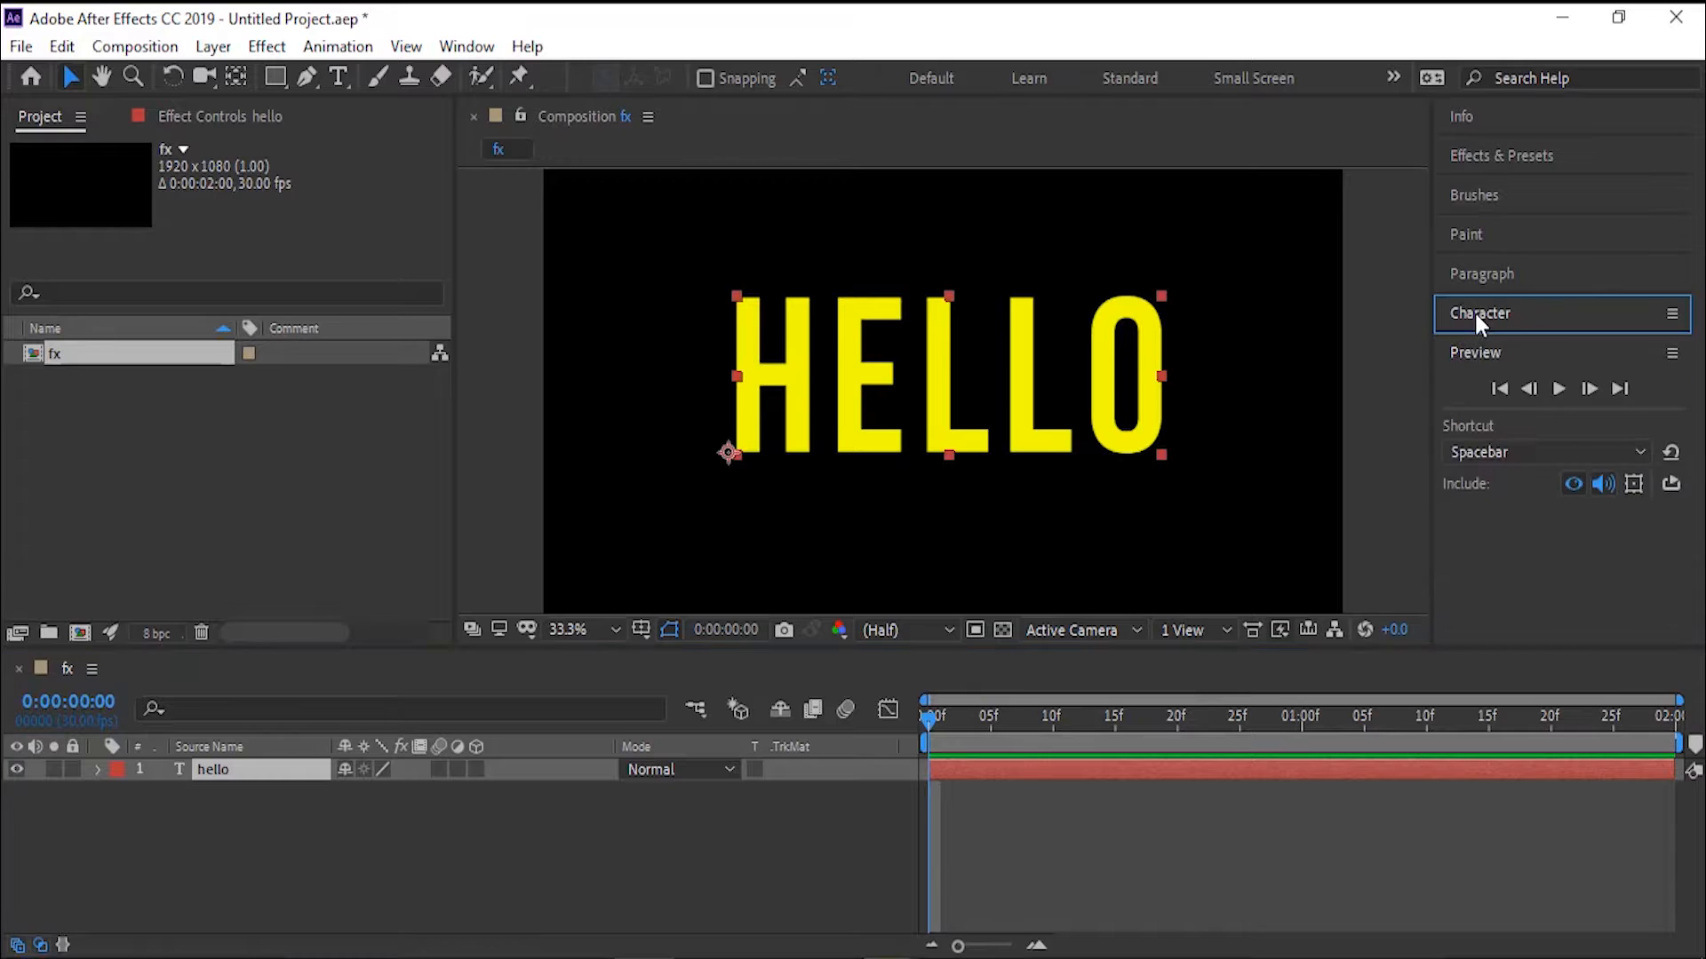
pyautogui.click(1493, 155)
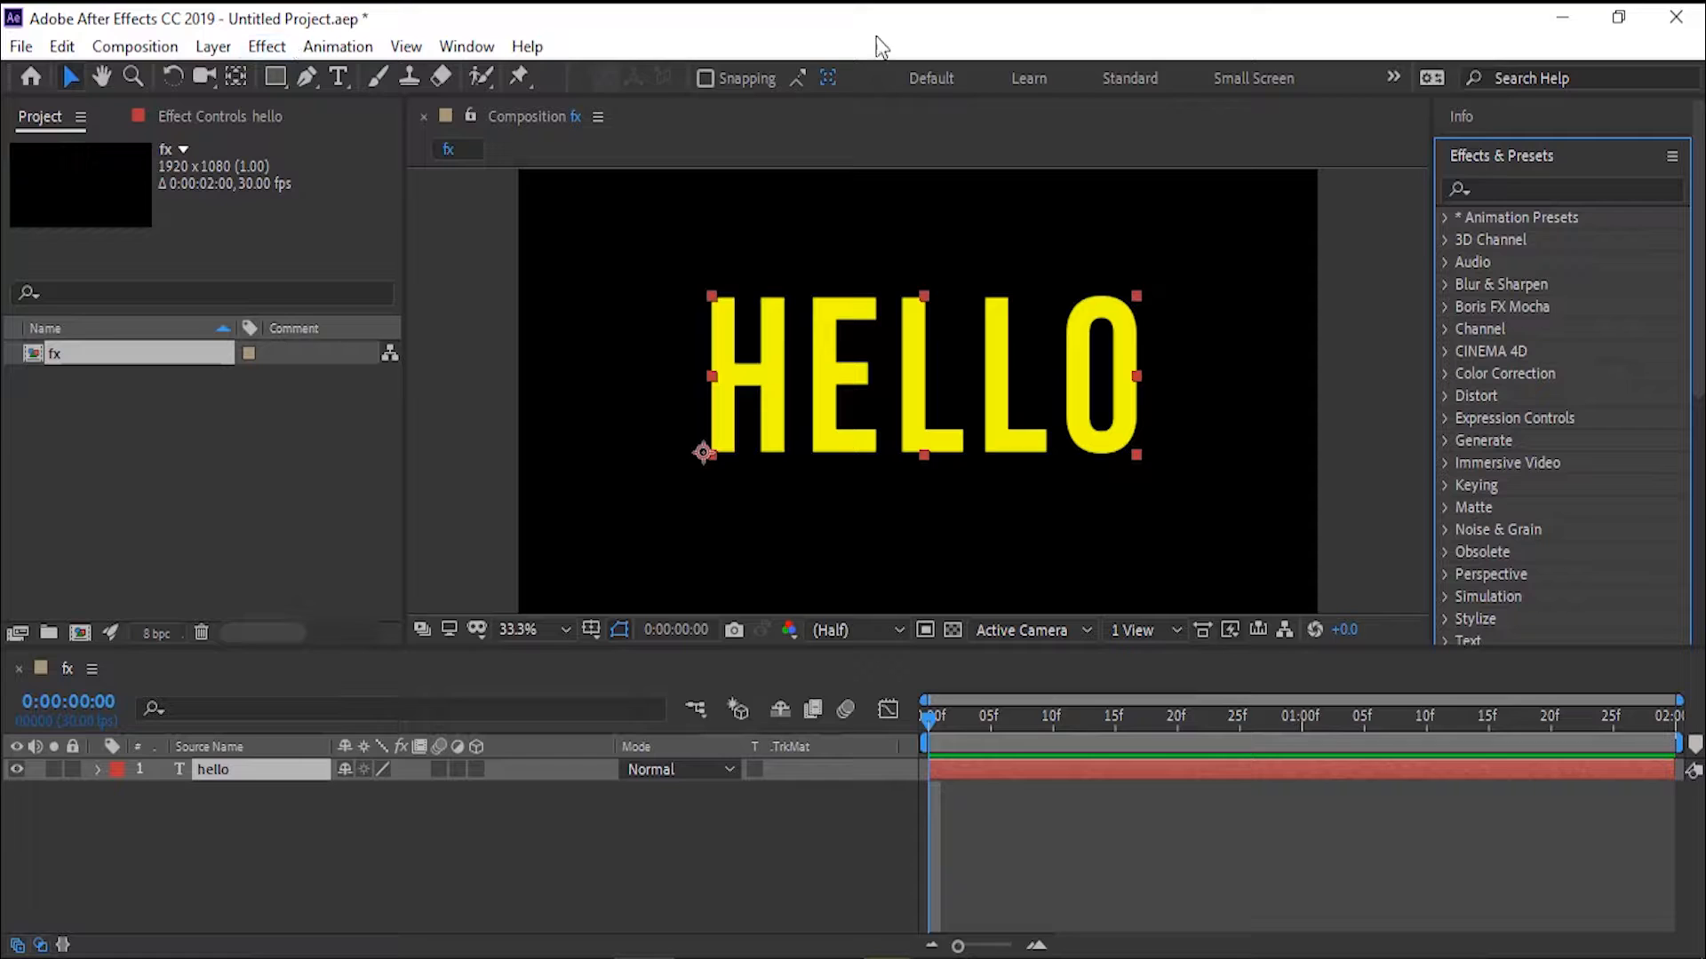
pyautogui.click(237, 771)
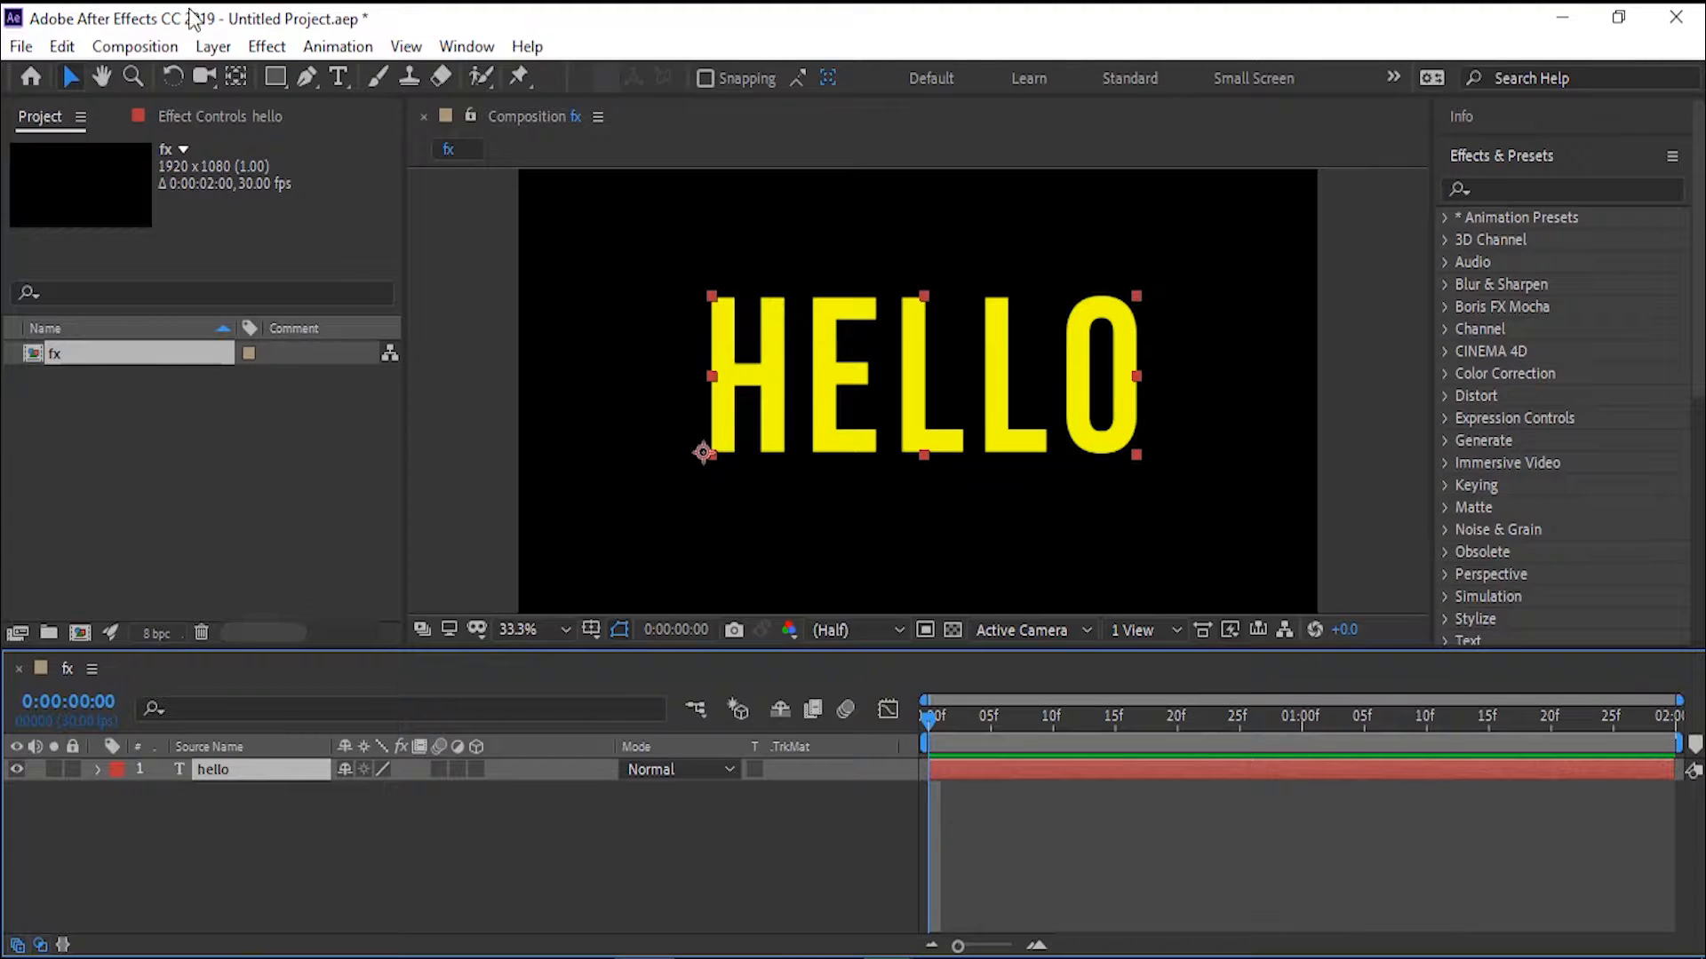
pyautogui.click(258, 51)
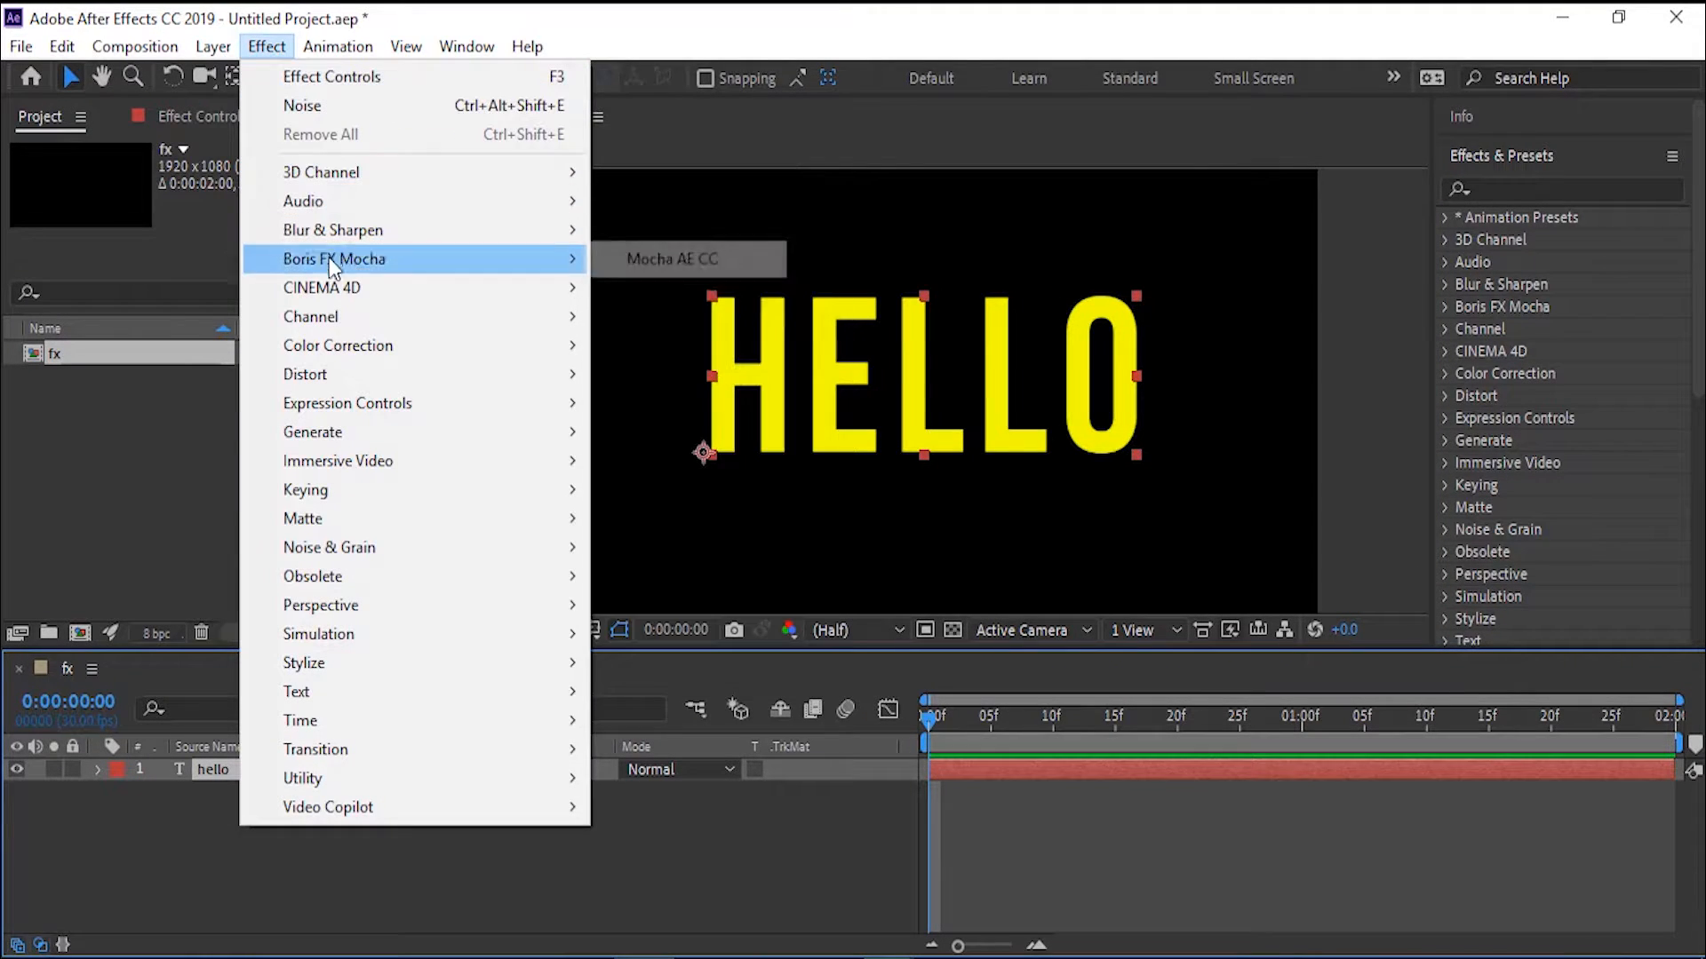
pyautogui.moveTo(313, 396)
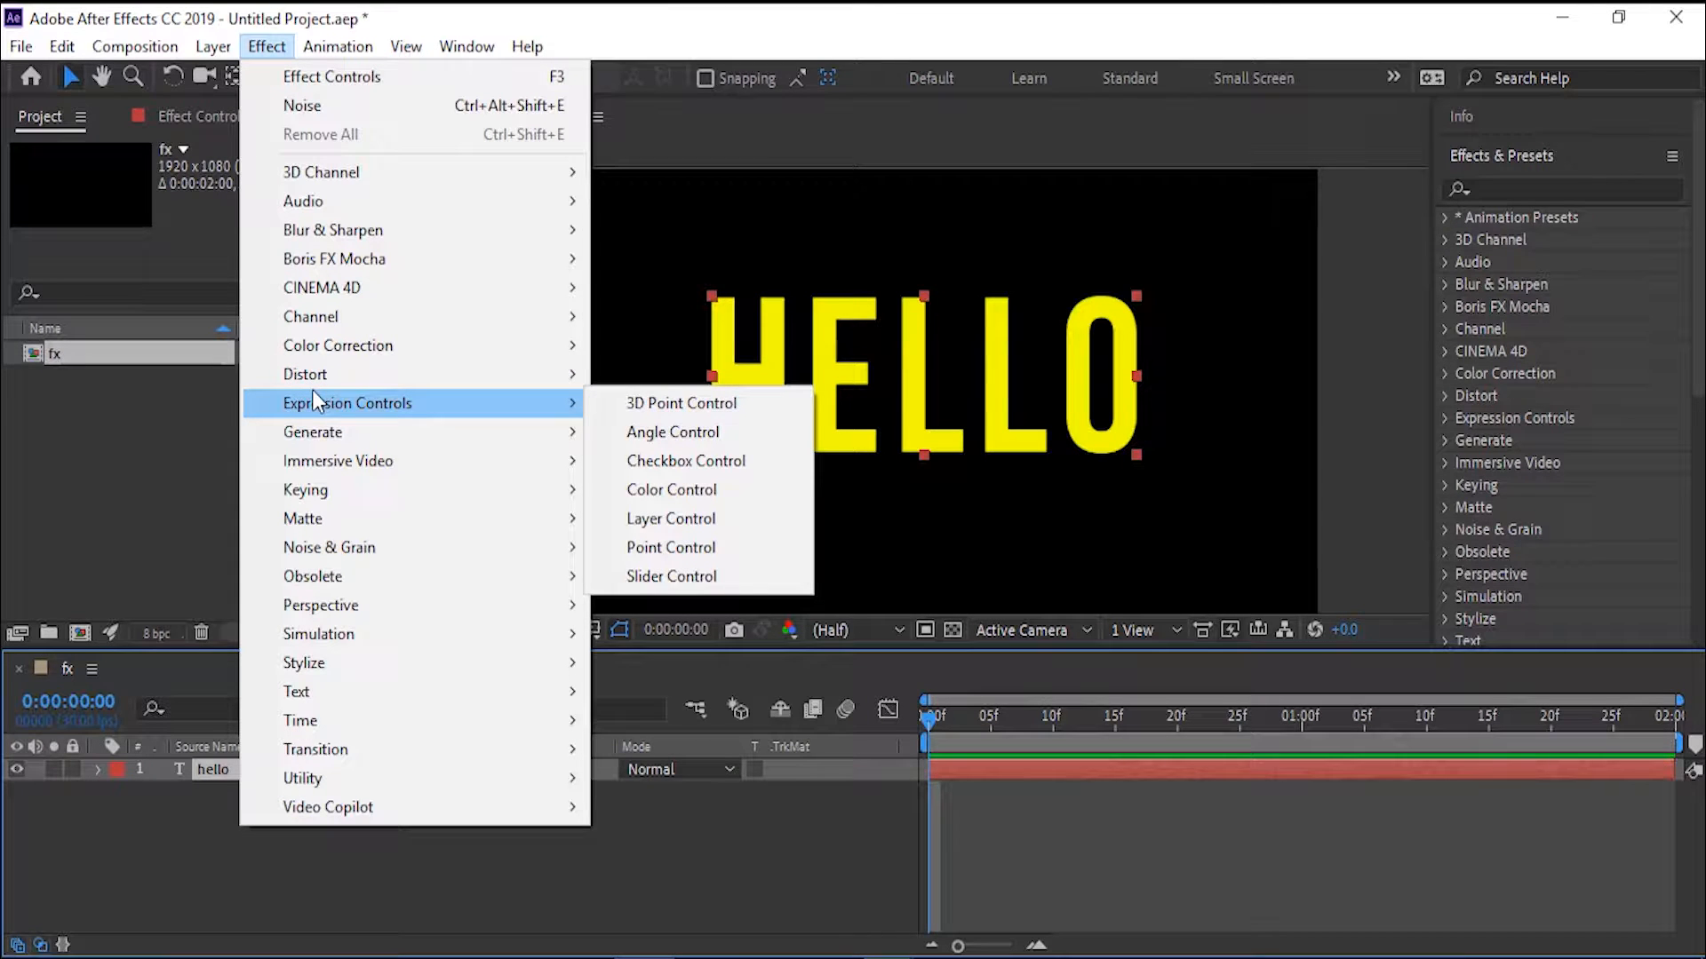
pyautogui.moveTo(312, 345)
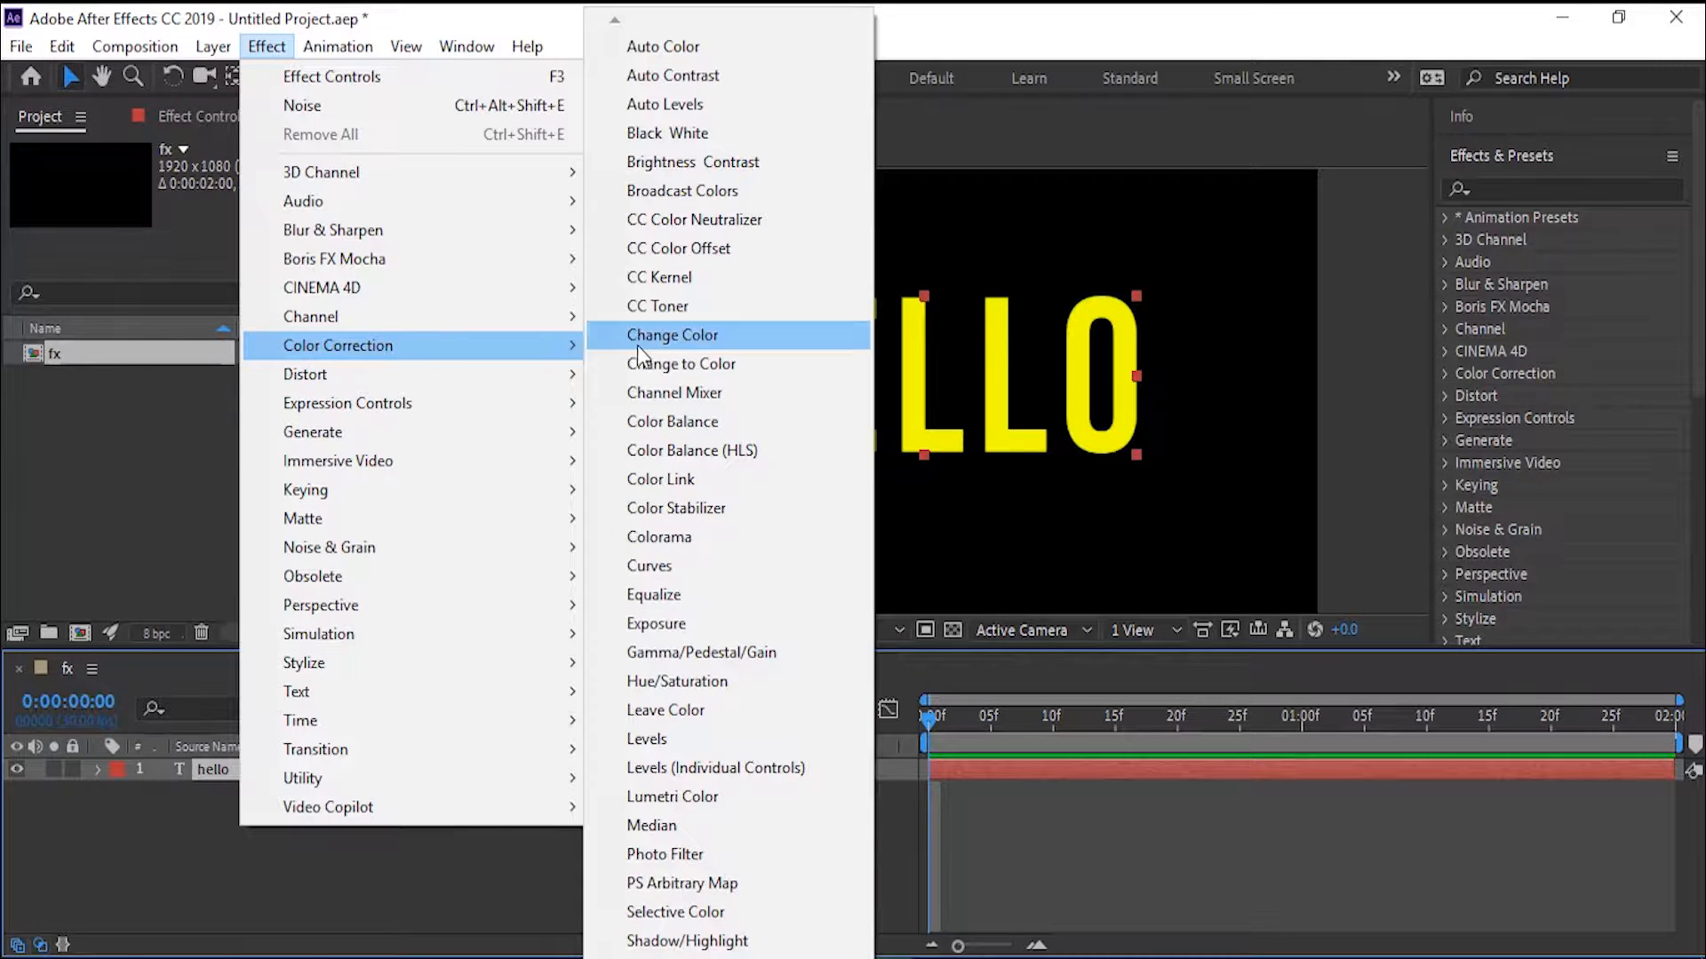
pyautogui.click(705, 680)
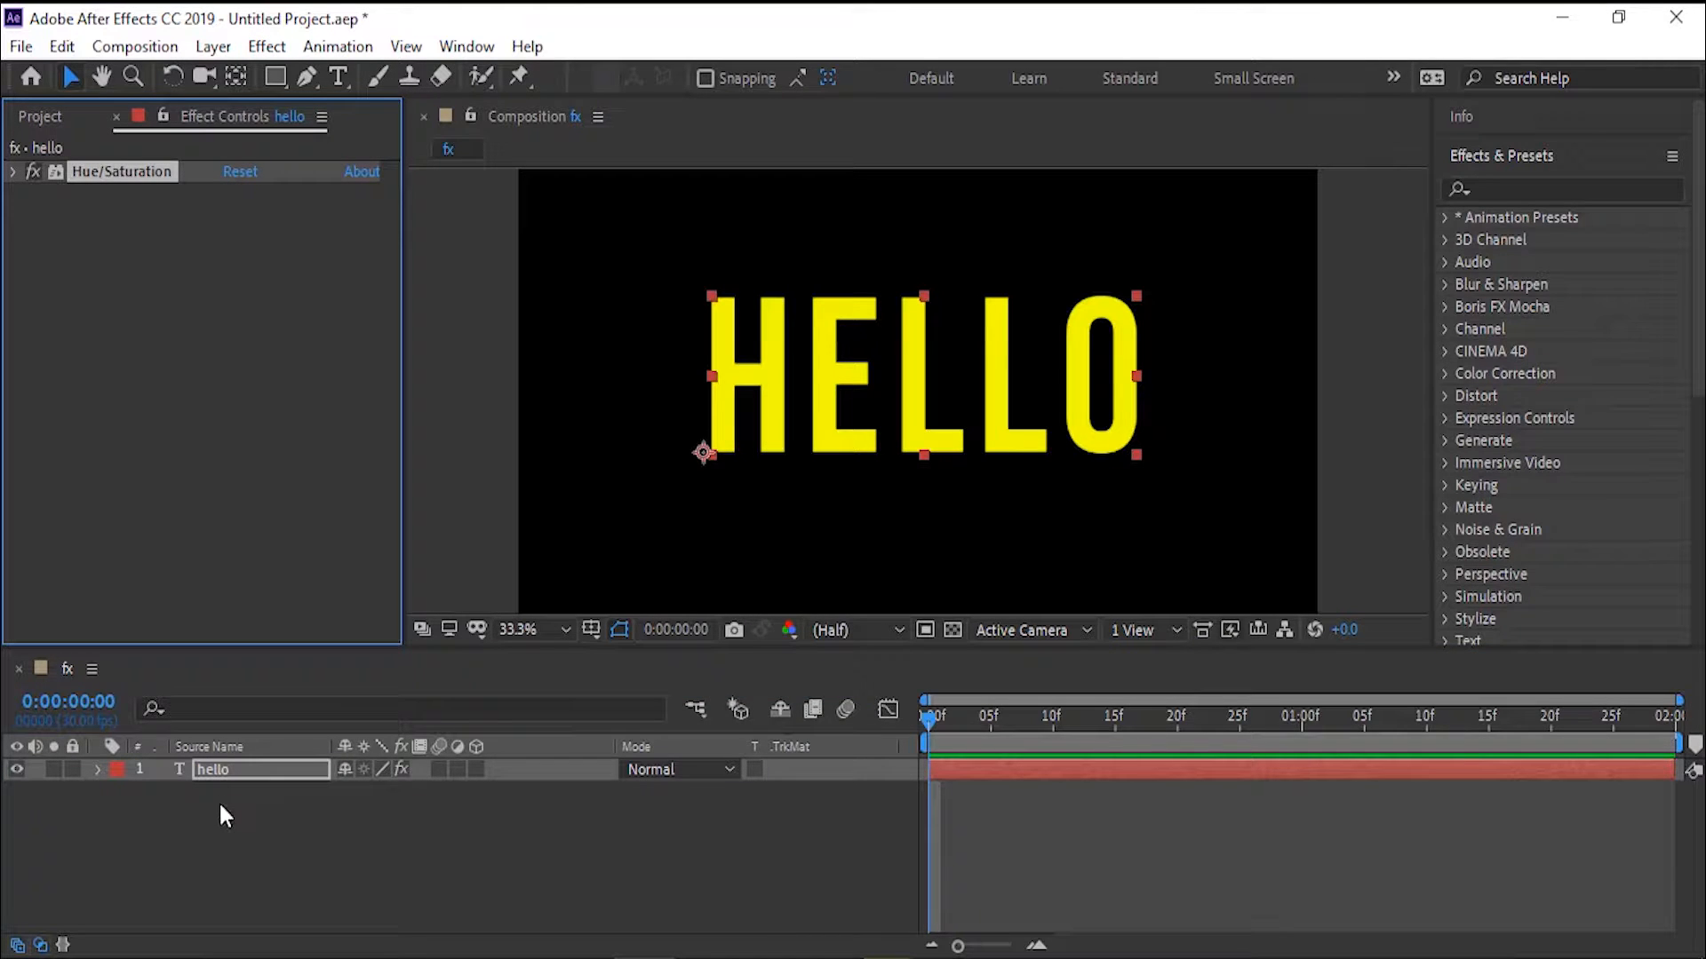
pyautogui.click(197, 813)
pyautogui.click(217, 766)
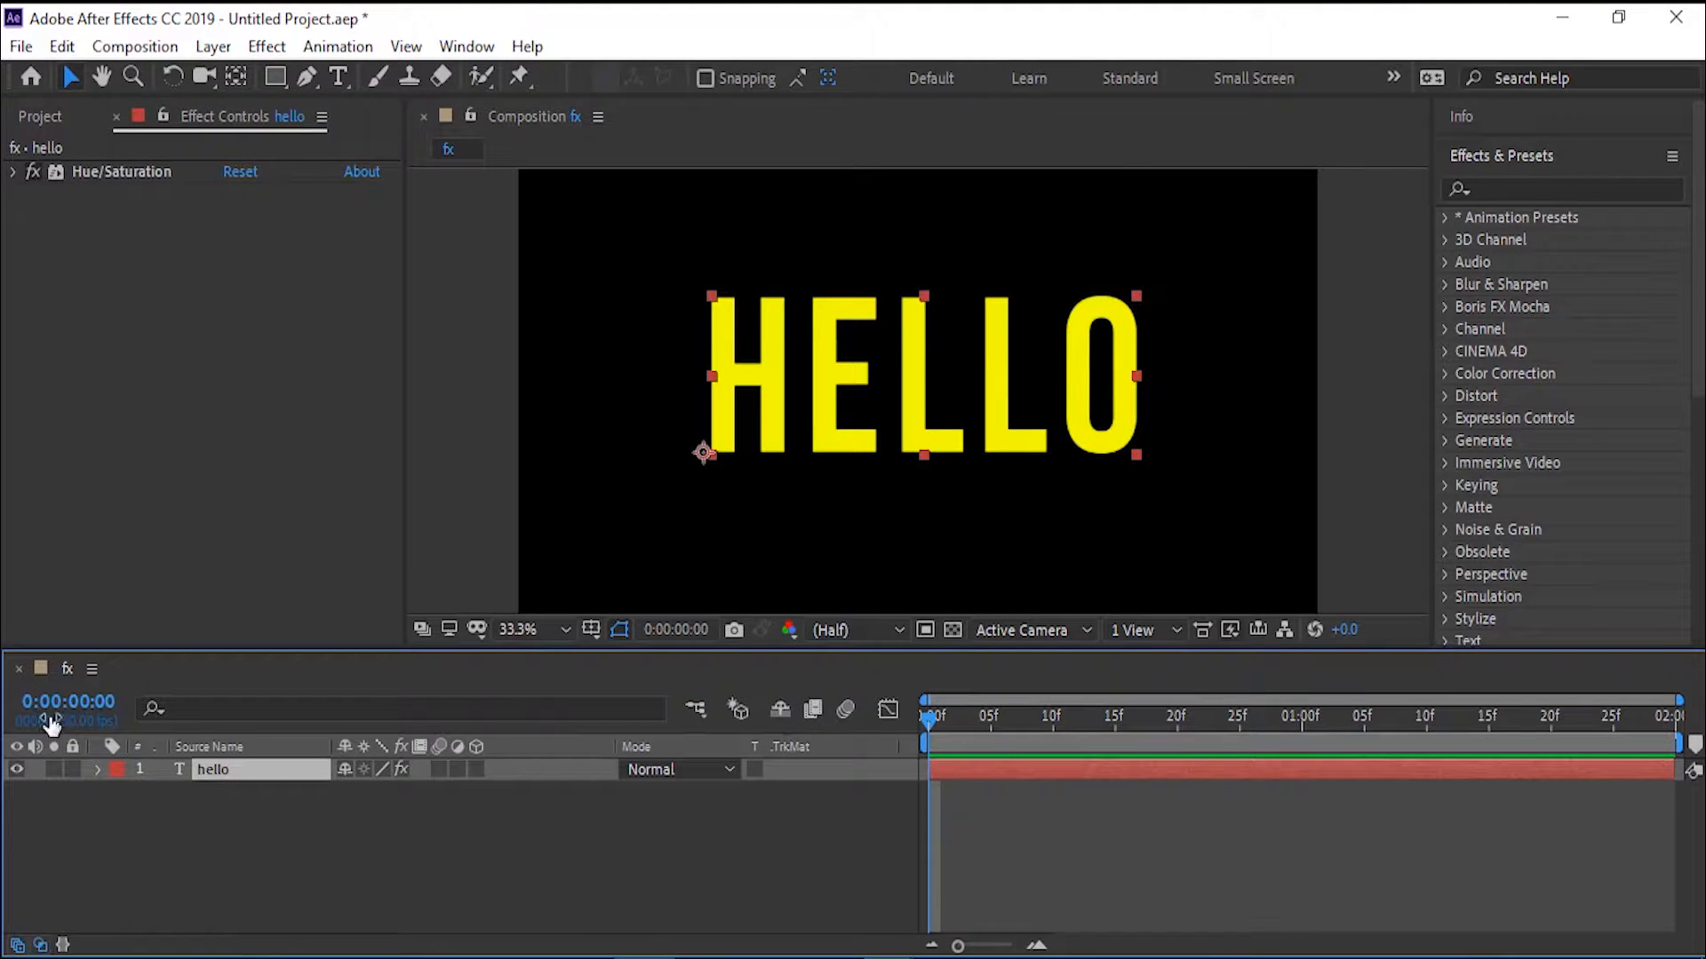
pyautogui.click(15, 173)
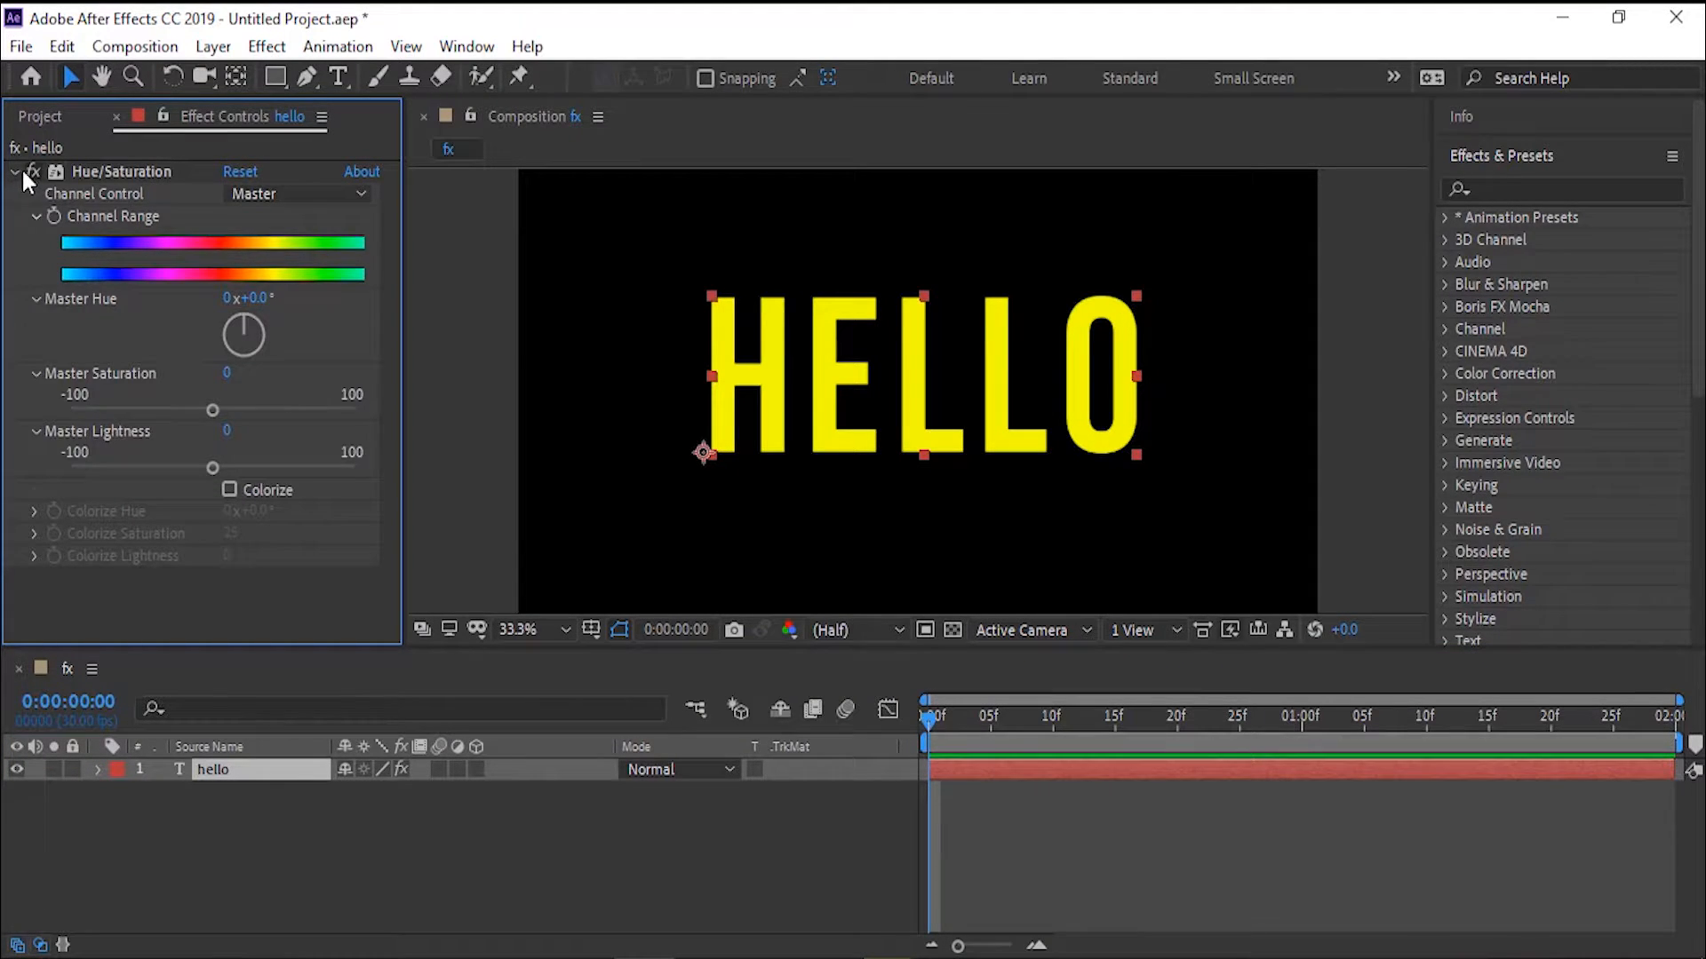
pyautogui.click(23, 174)
pyautogui.click(311, 919)
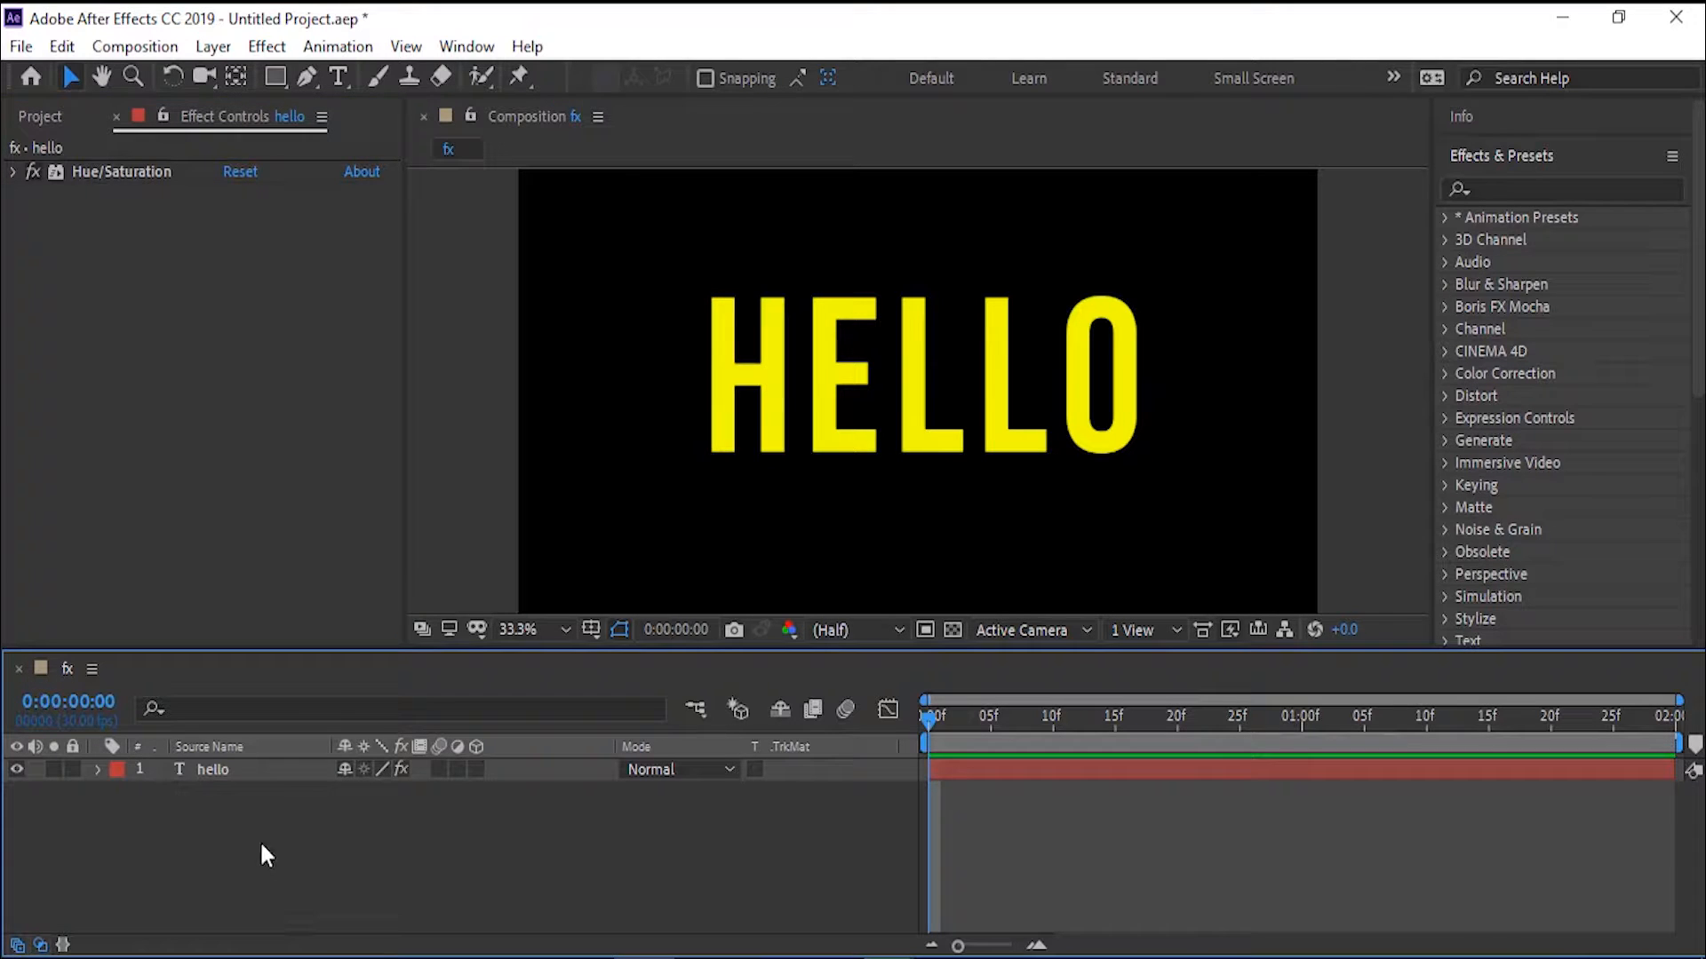
# Step: Duplicate the hello layer and set the copy's Hue/Saturation Master Hue to 50°
pyautogui.click(236, 771)
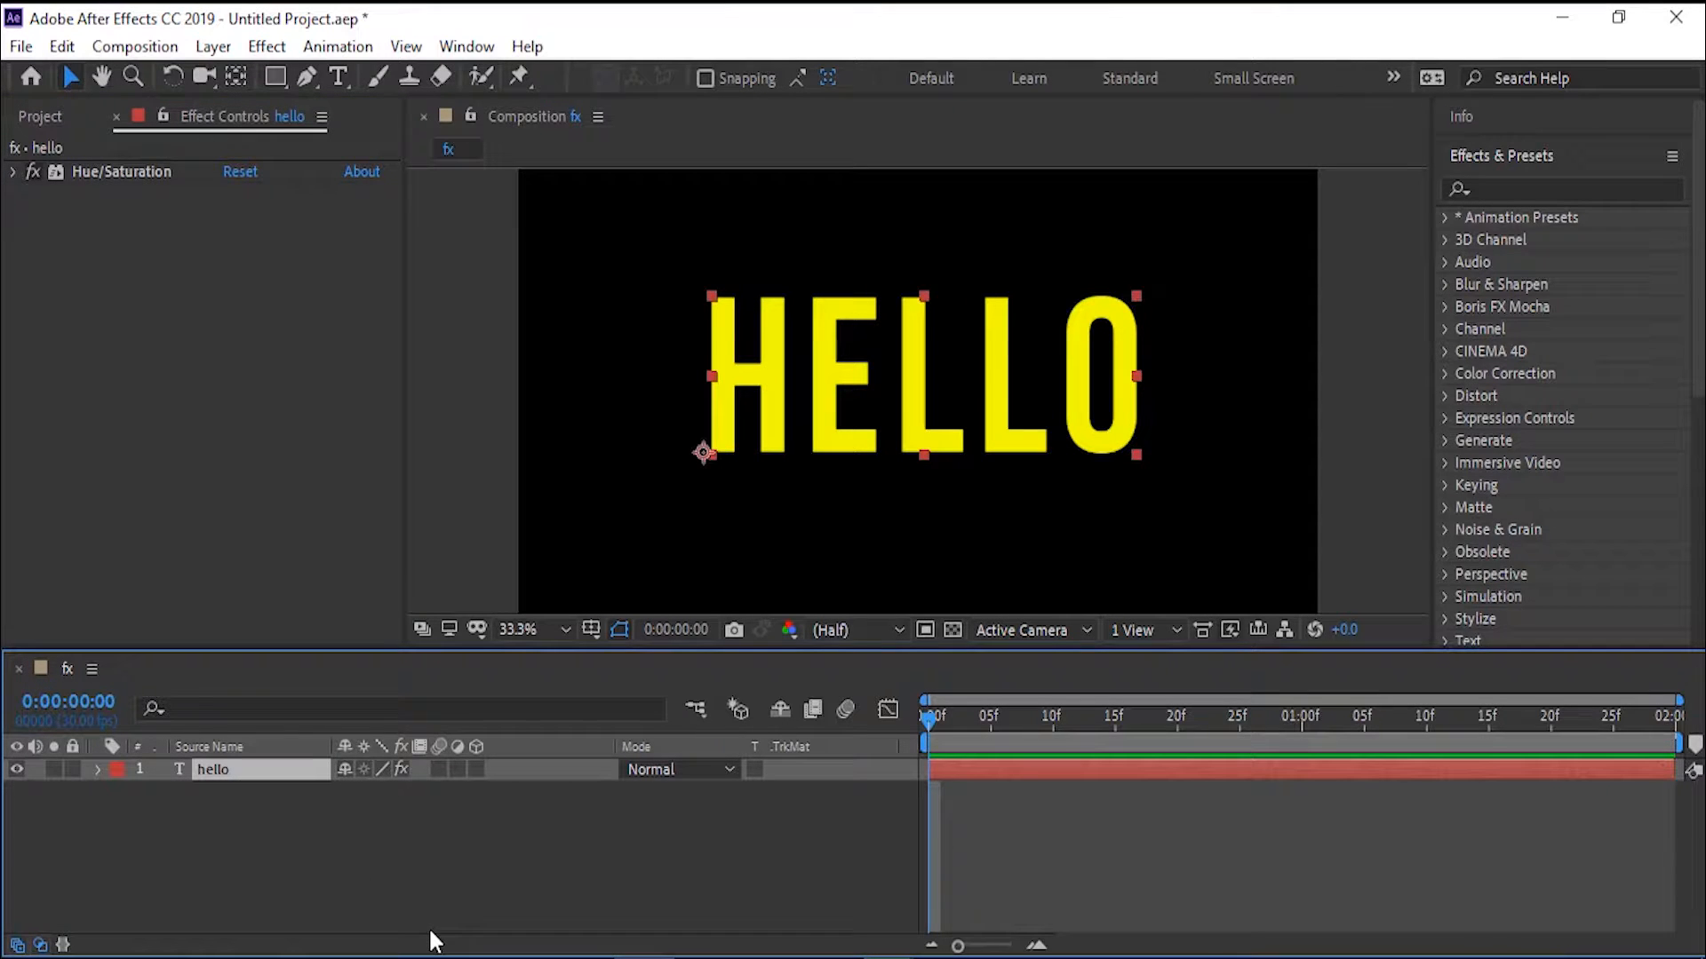
pyautogui.hotkey('ctrl', 'd')
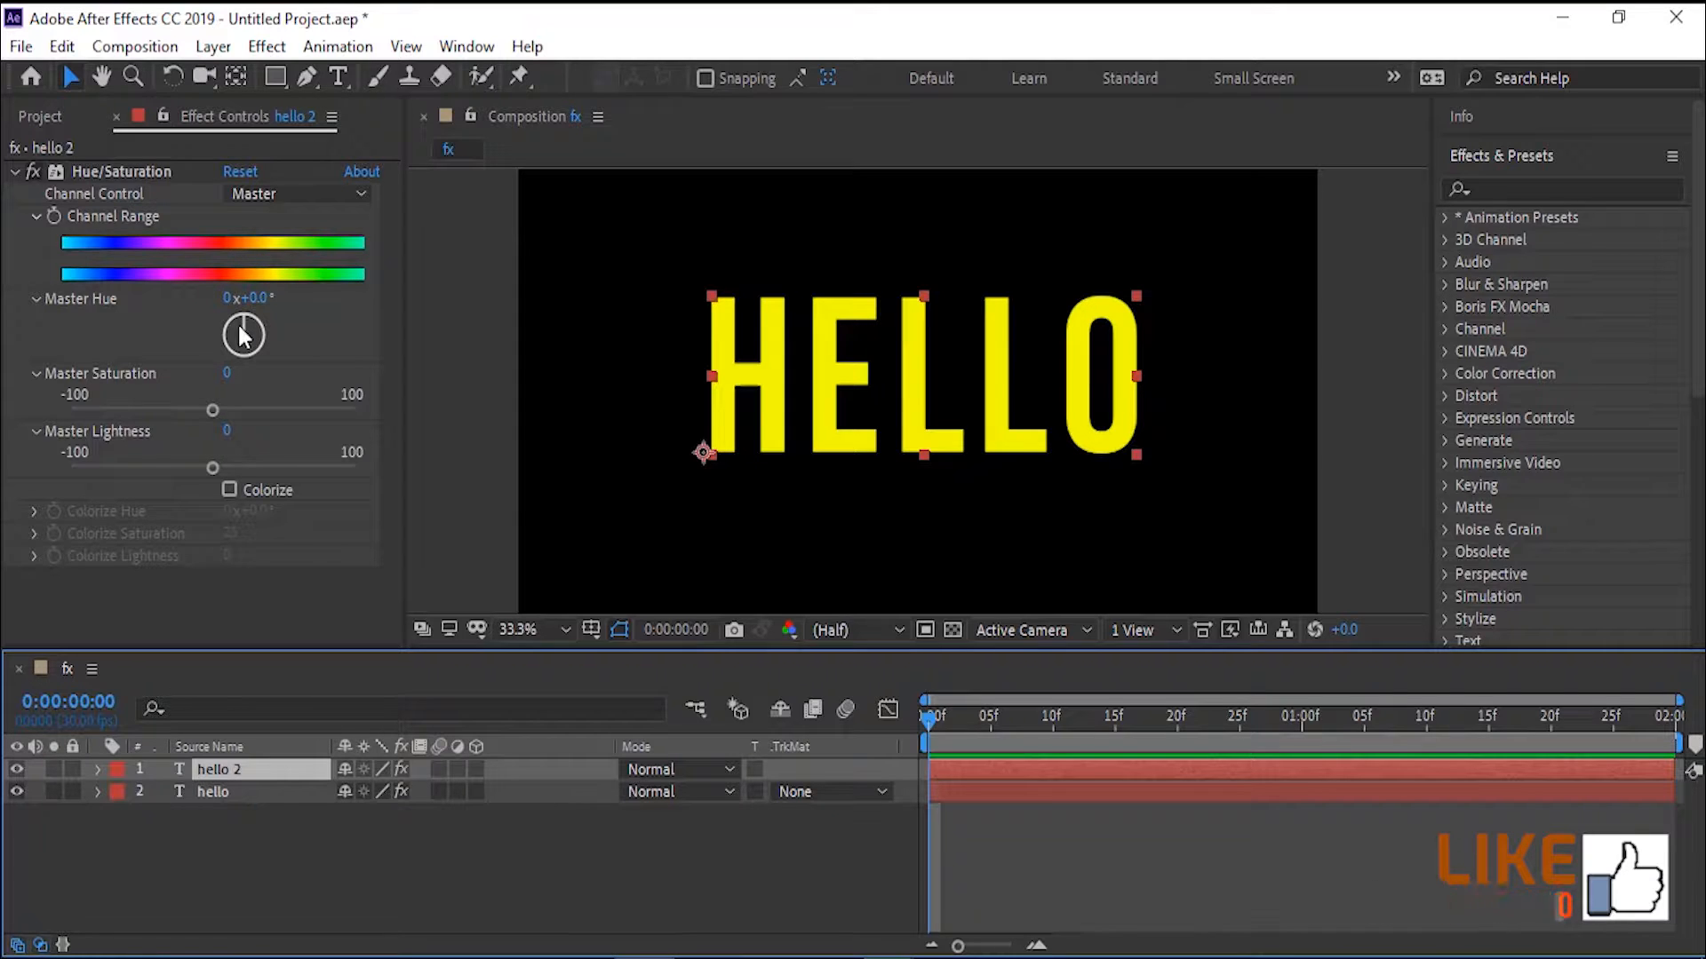
pyautogui.moveTo(245, 333); pyautogui.dragTo(255, 326)
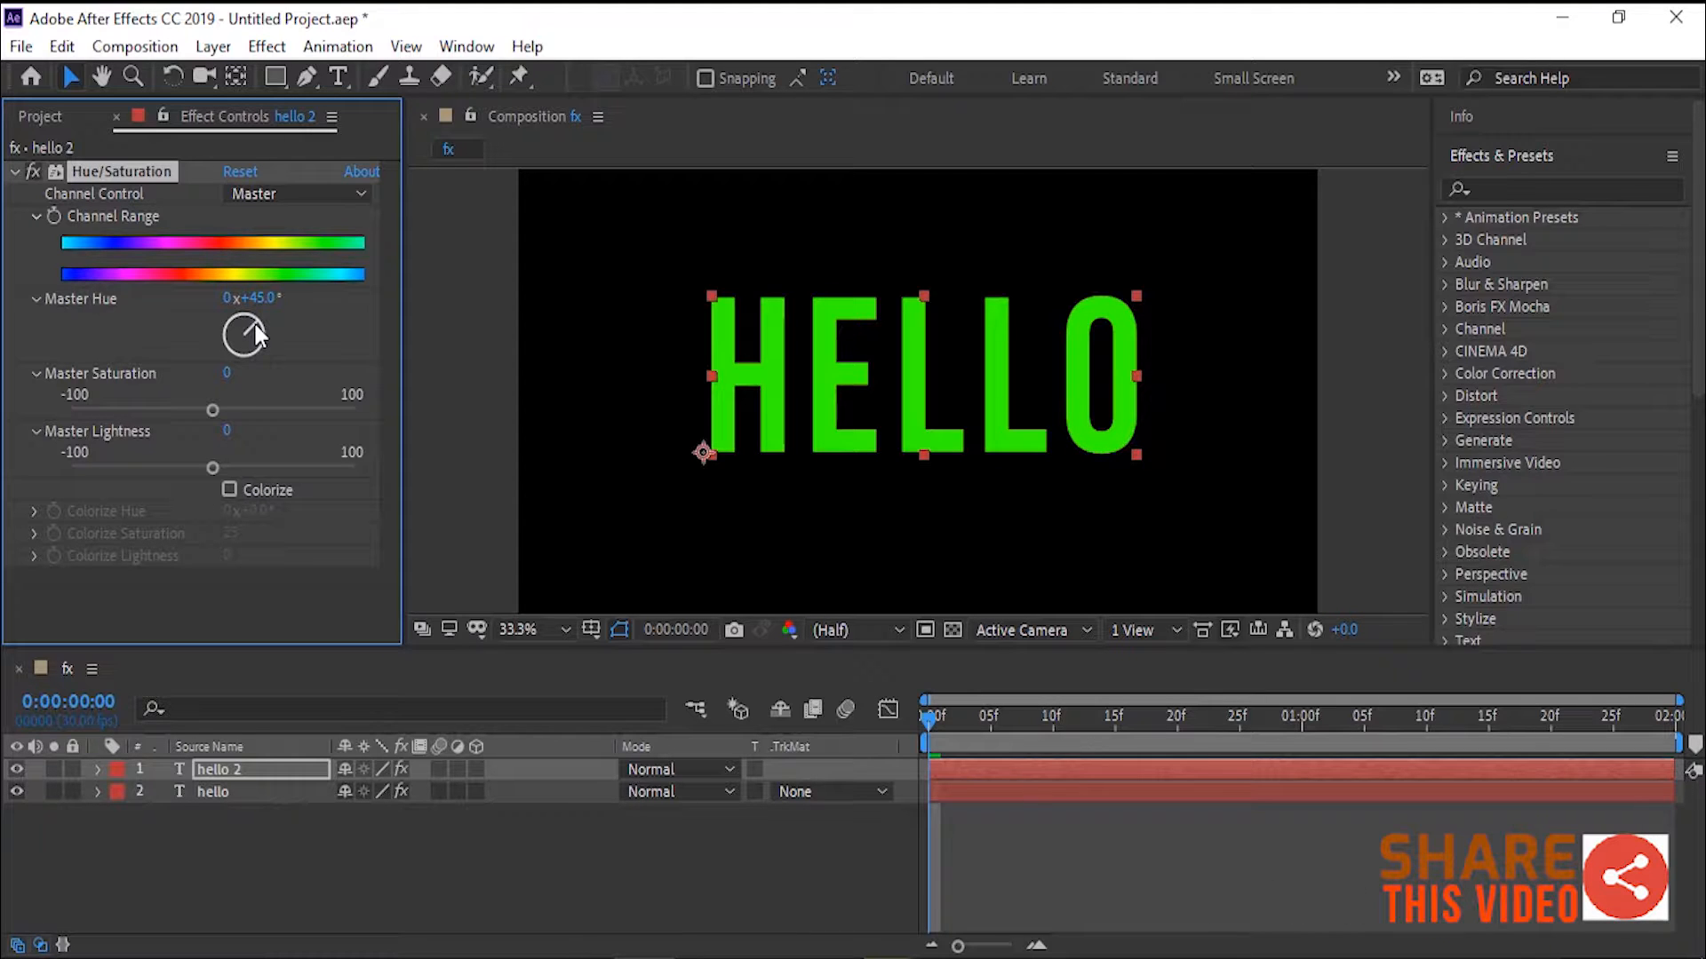
pyautogui.moveTo(256, 326)
pyautogui.mouseDown()
pyautogui.moveTo(255, 386)
pyautogui.moveTo(195, 401)
pyautogui.moveTo(190, 355)
pyautogui.moveTo(216, 327)
pyautogui.moveTo(247, 324)
pyautogui.moveTo(222, 337)
pyautogui.moveTo(257, 373)
pyautogui.moveTo(275, 345)
pyautogui.moveTo(249, 275)
pyautogui.moveTo(275, 298)
pyautogui.mouseUp()
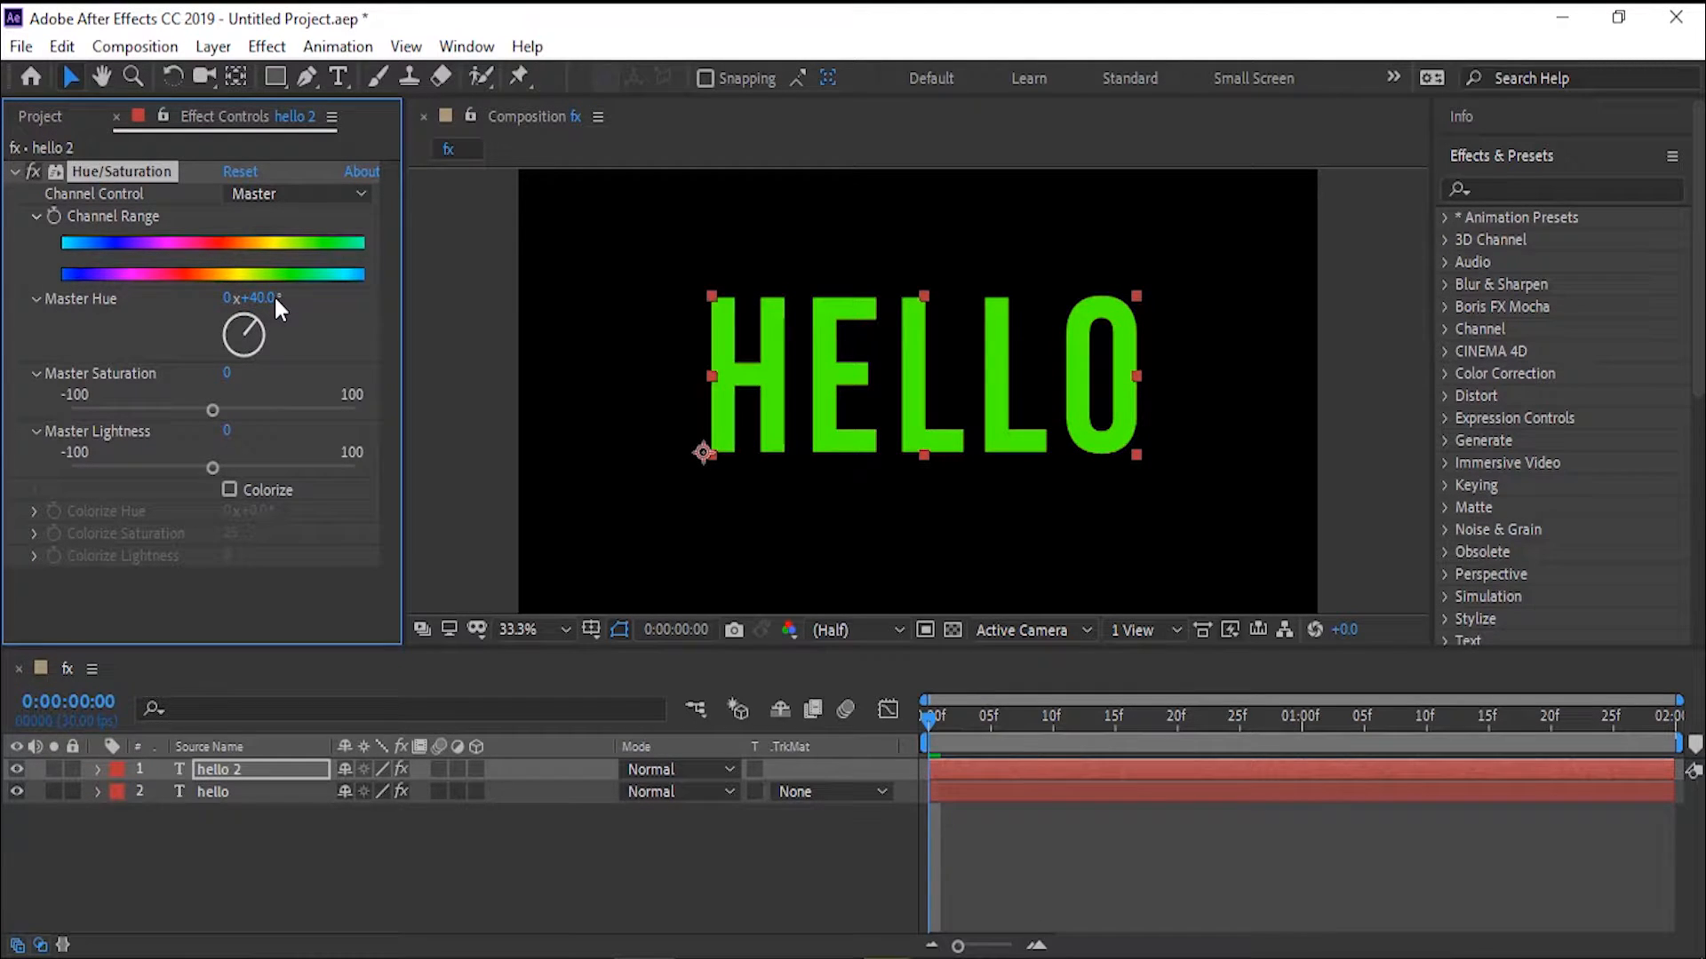
pyautogui.click(274, 297)
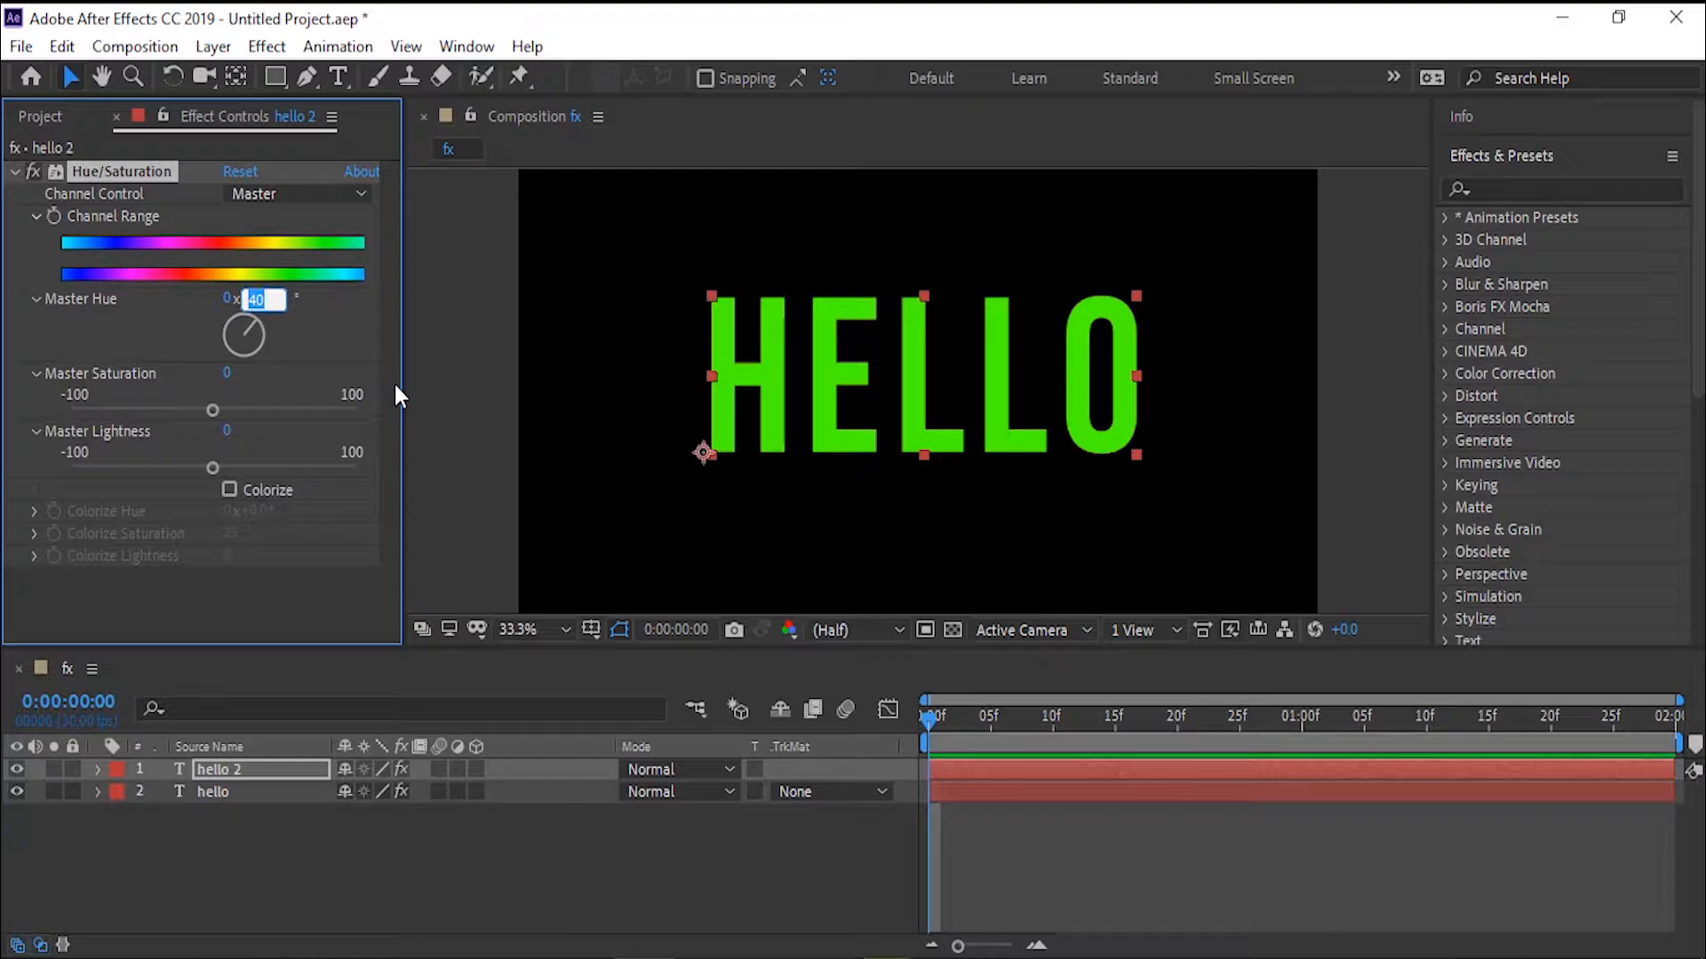
pyautogui.write('50')
pyautogui.press('Return')
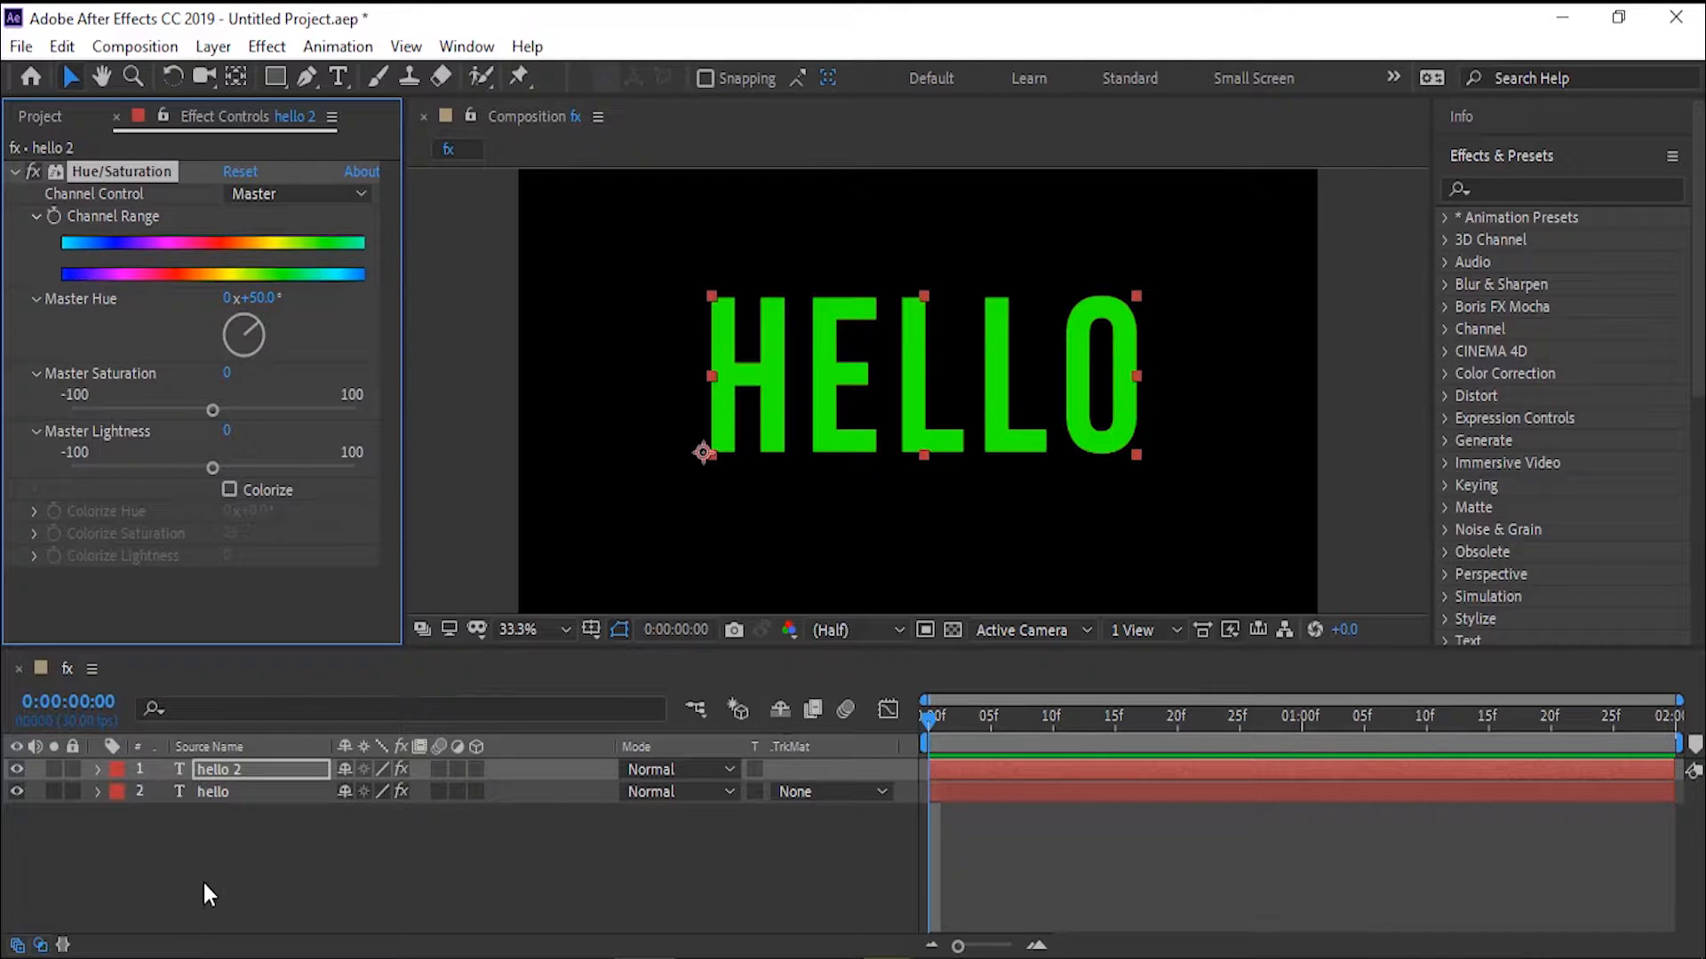
# Step: Duplicate the hello 2 layer and set the new copy's Master Hue to 100°
pyautogui.click(241, 858)
pyautogui.click(210, 763)
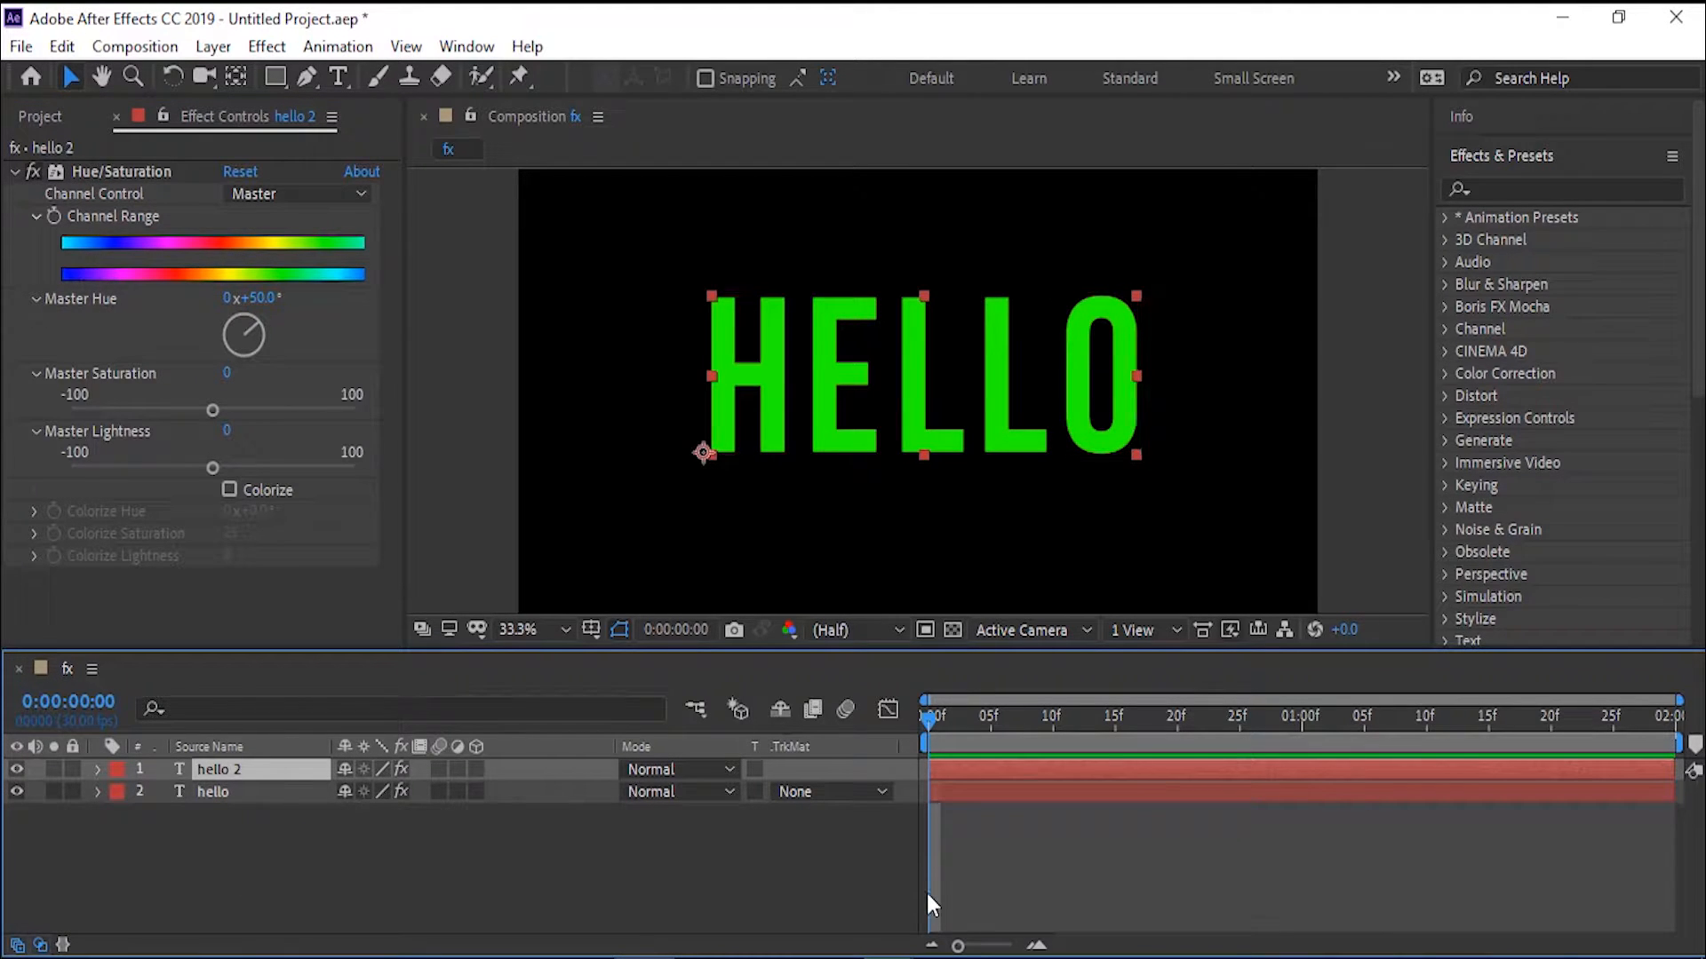
pyautogui.hotkey('ctrl', 'd')
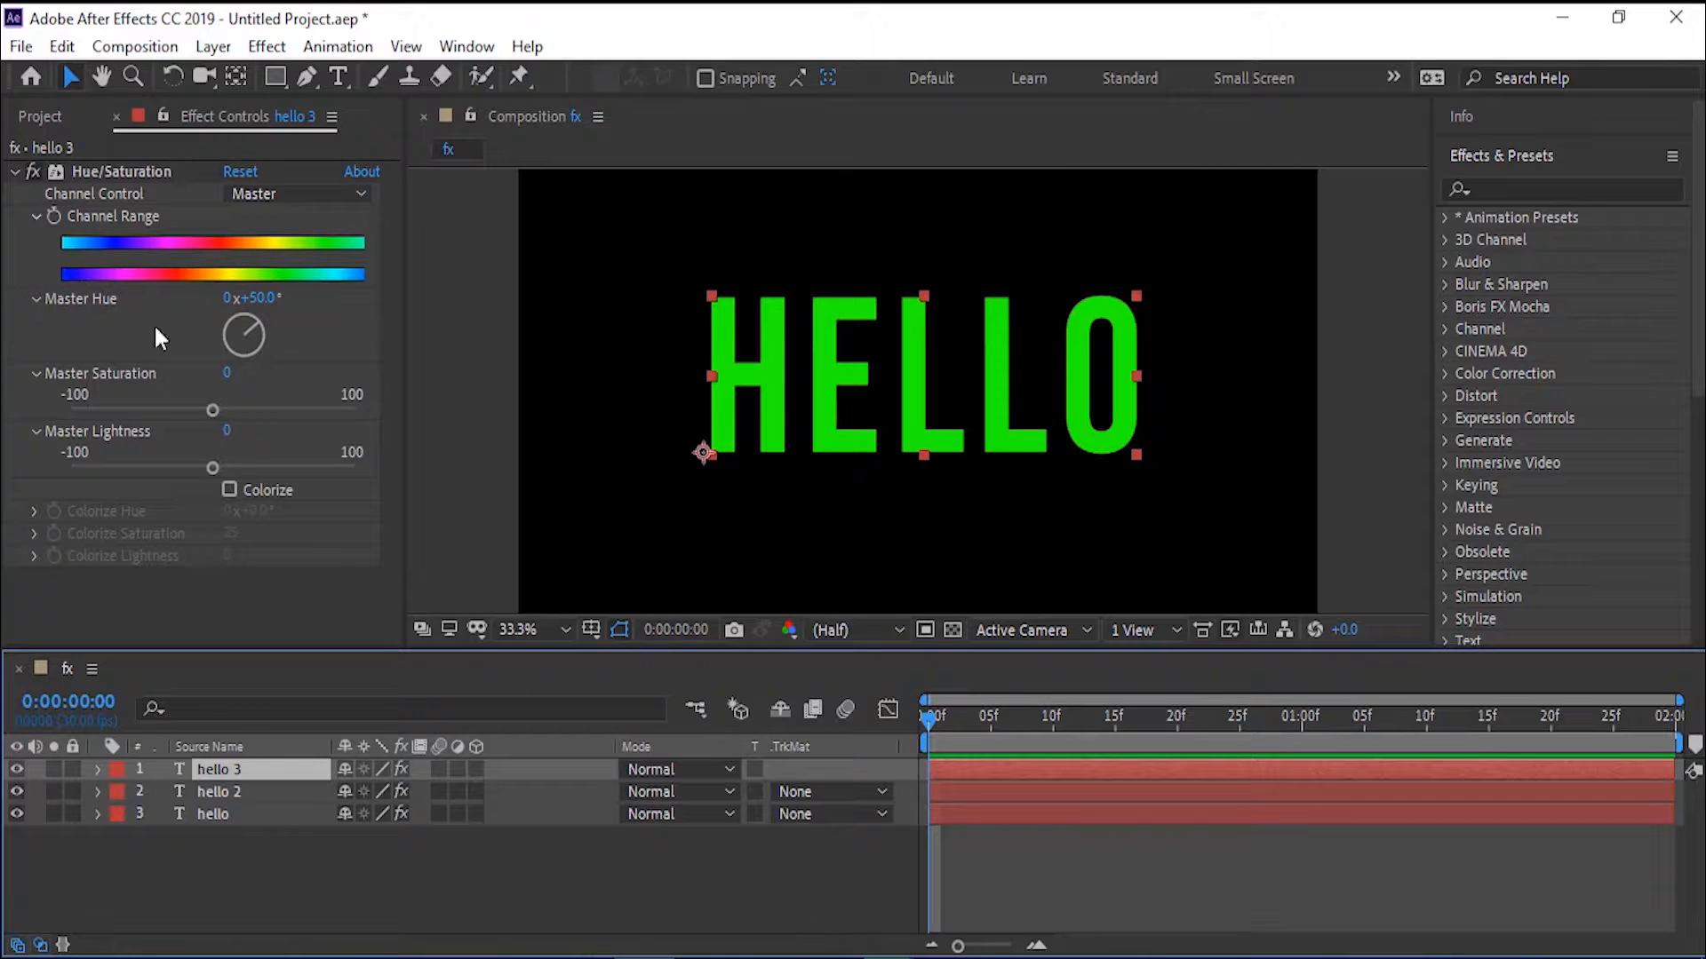
pyautogui.click(256, 298)
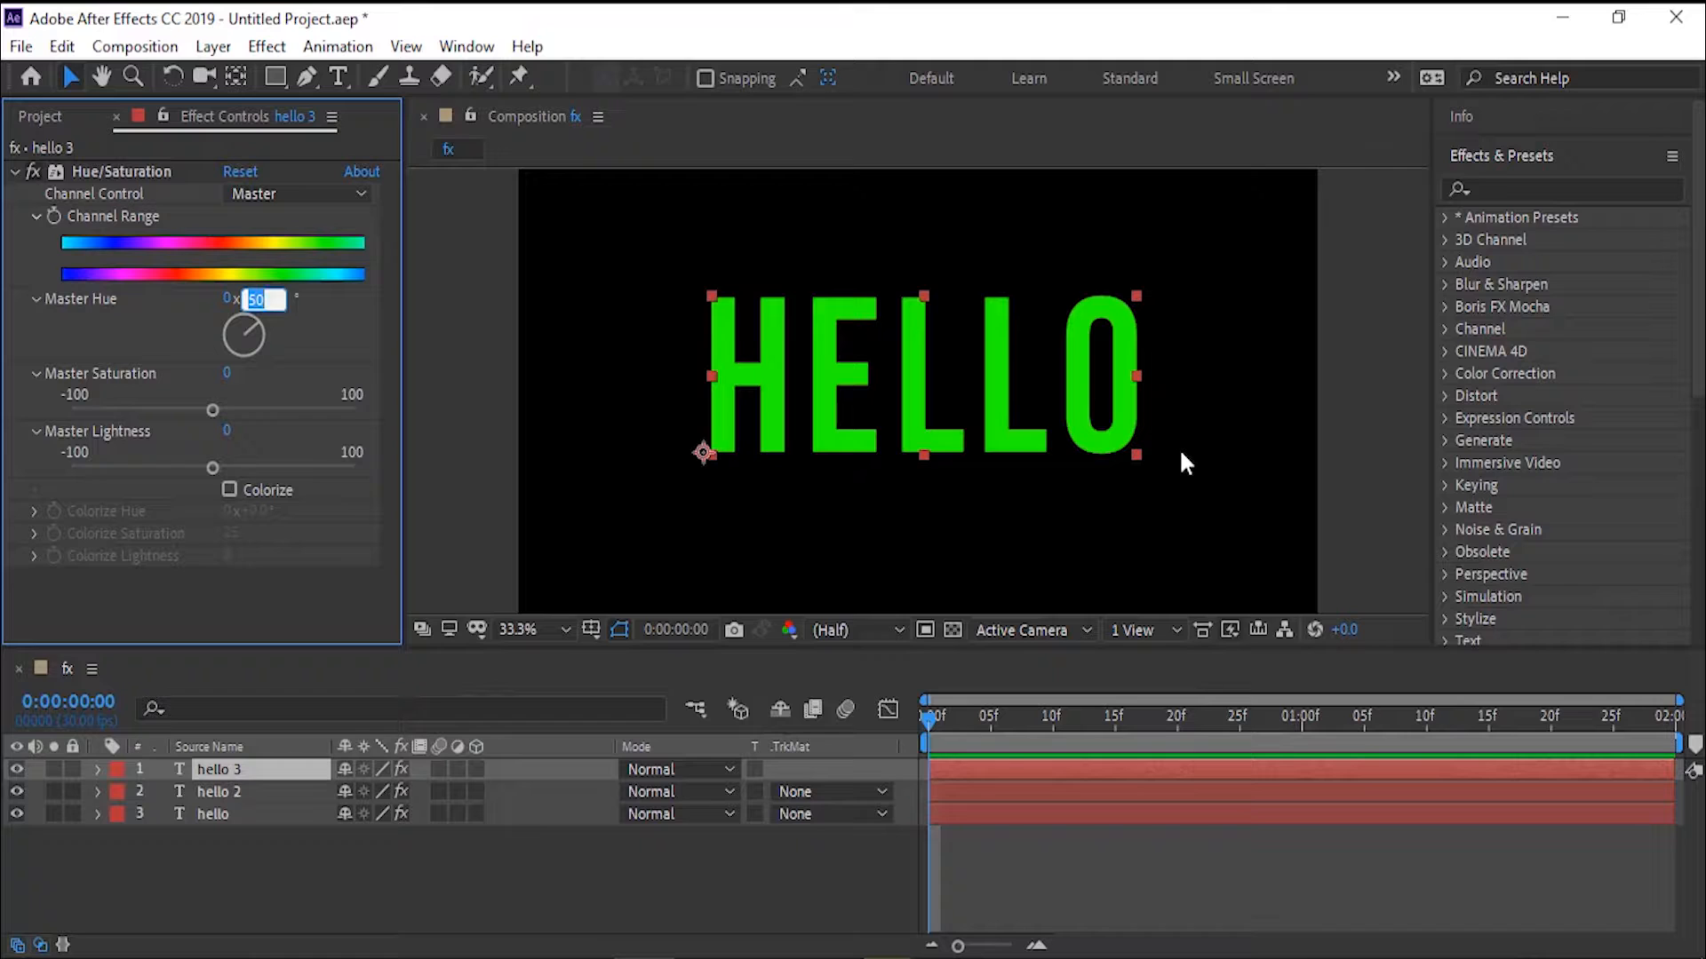
pyautogui.write('100')
pyautogui.press('Return')
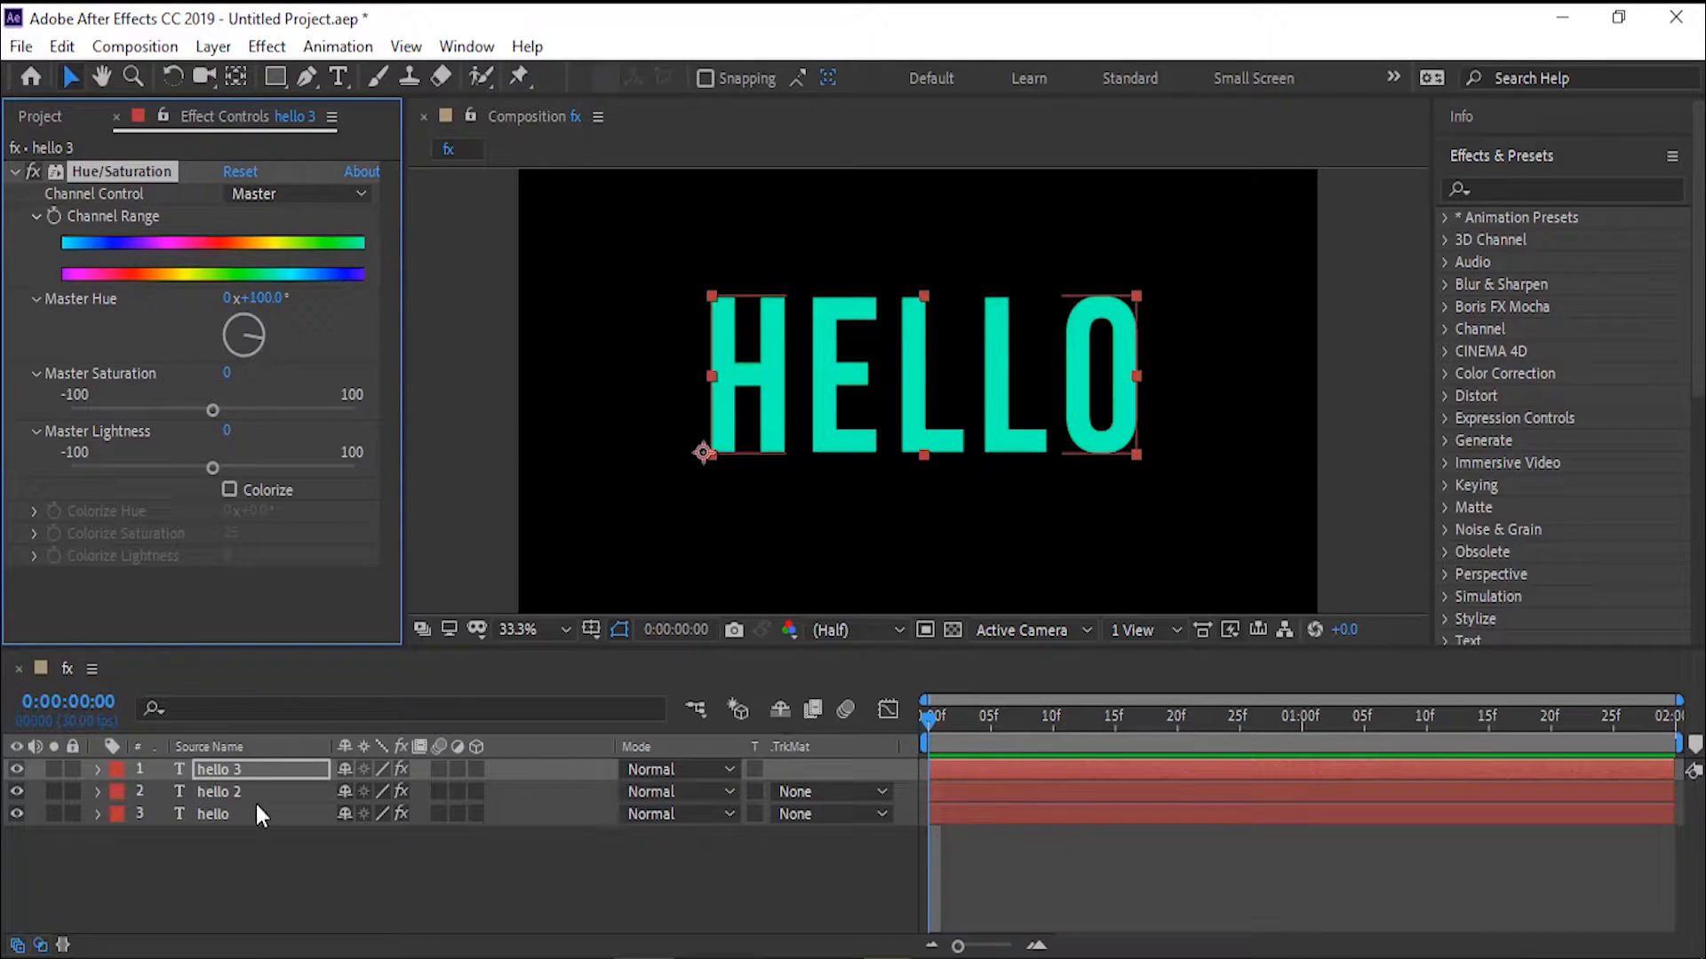
# Step: Duplicate the hello 3 layer and set the new copy's Master Hue to 150°
pyautogui.click(256, 833)
pyautogui.click(247, 766)
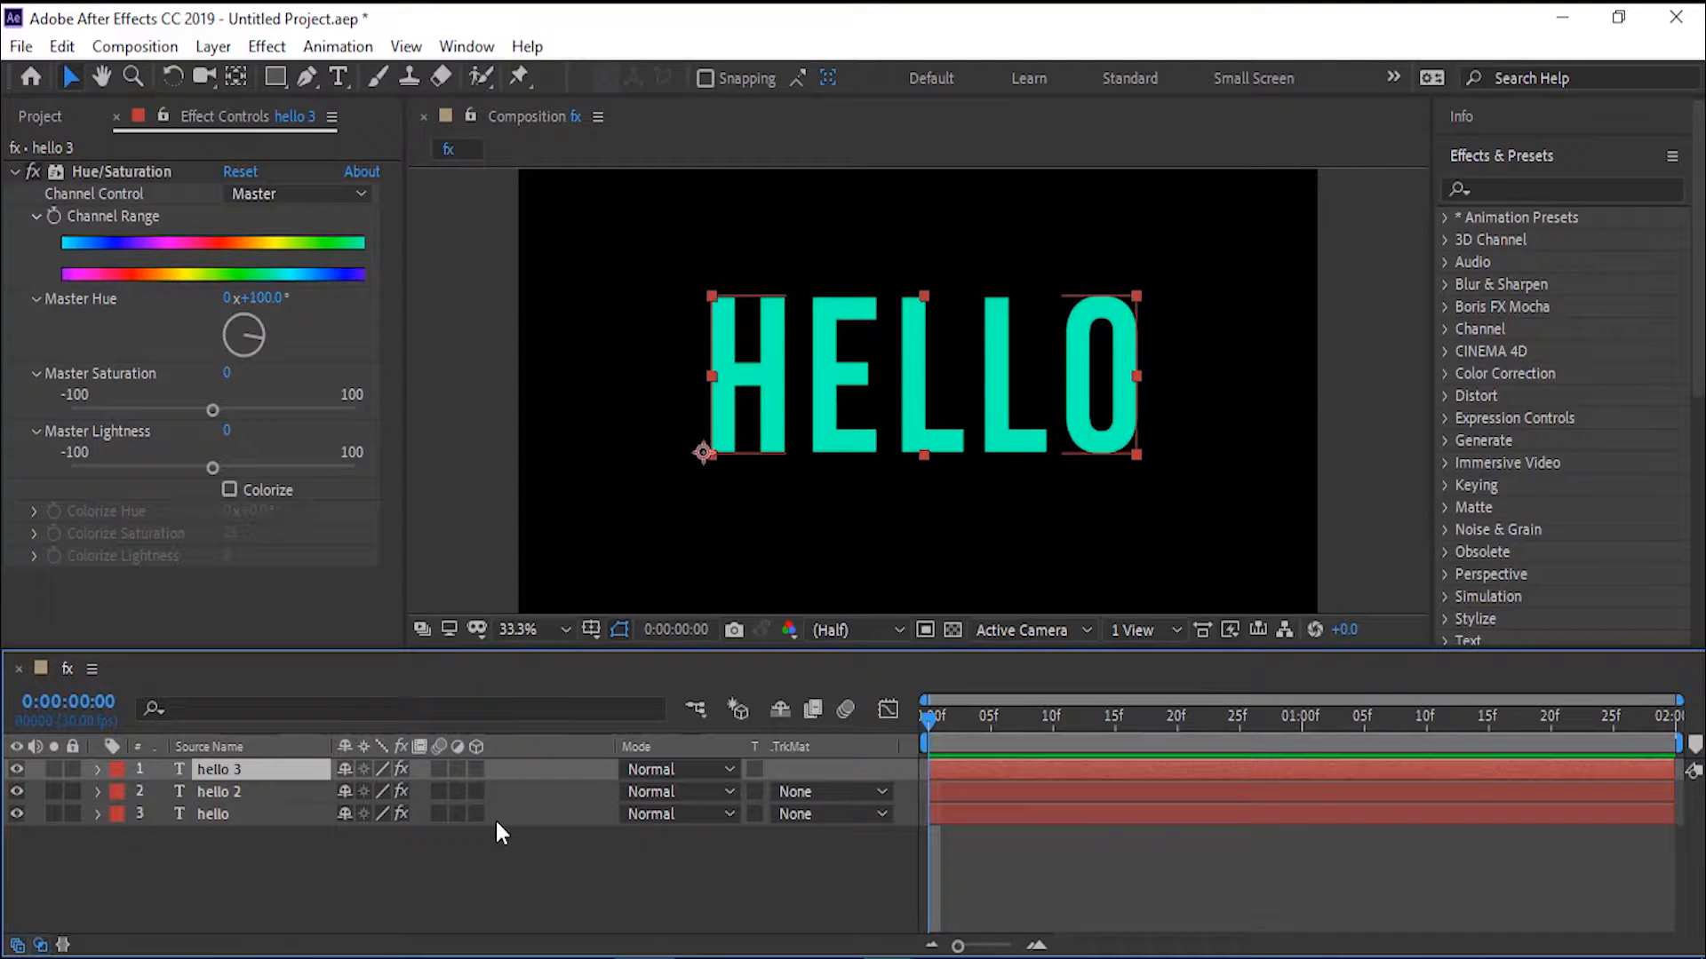
pyautogui.hotkey('ctrl', 'd')
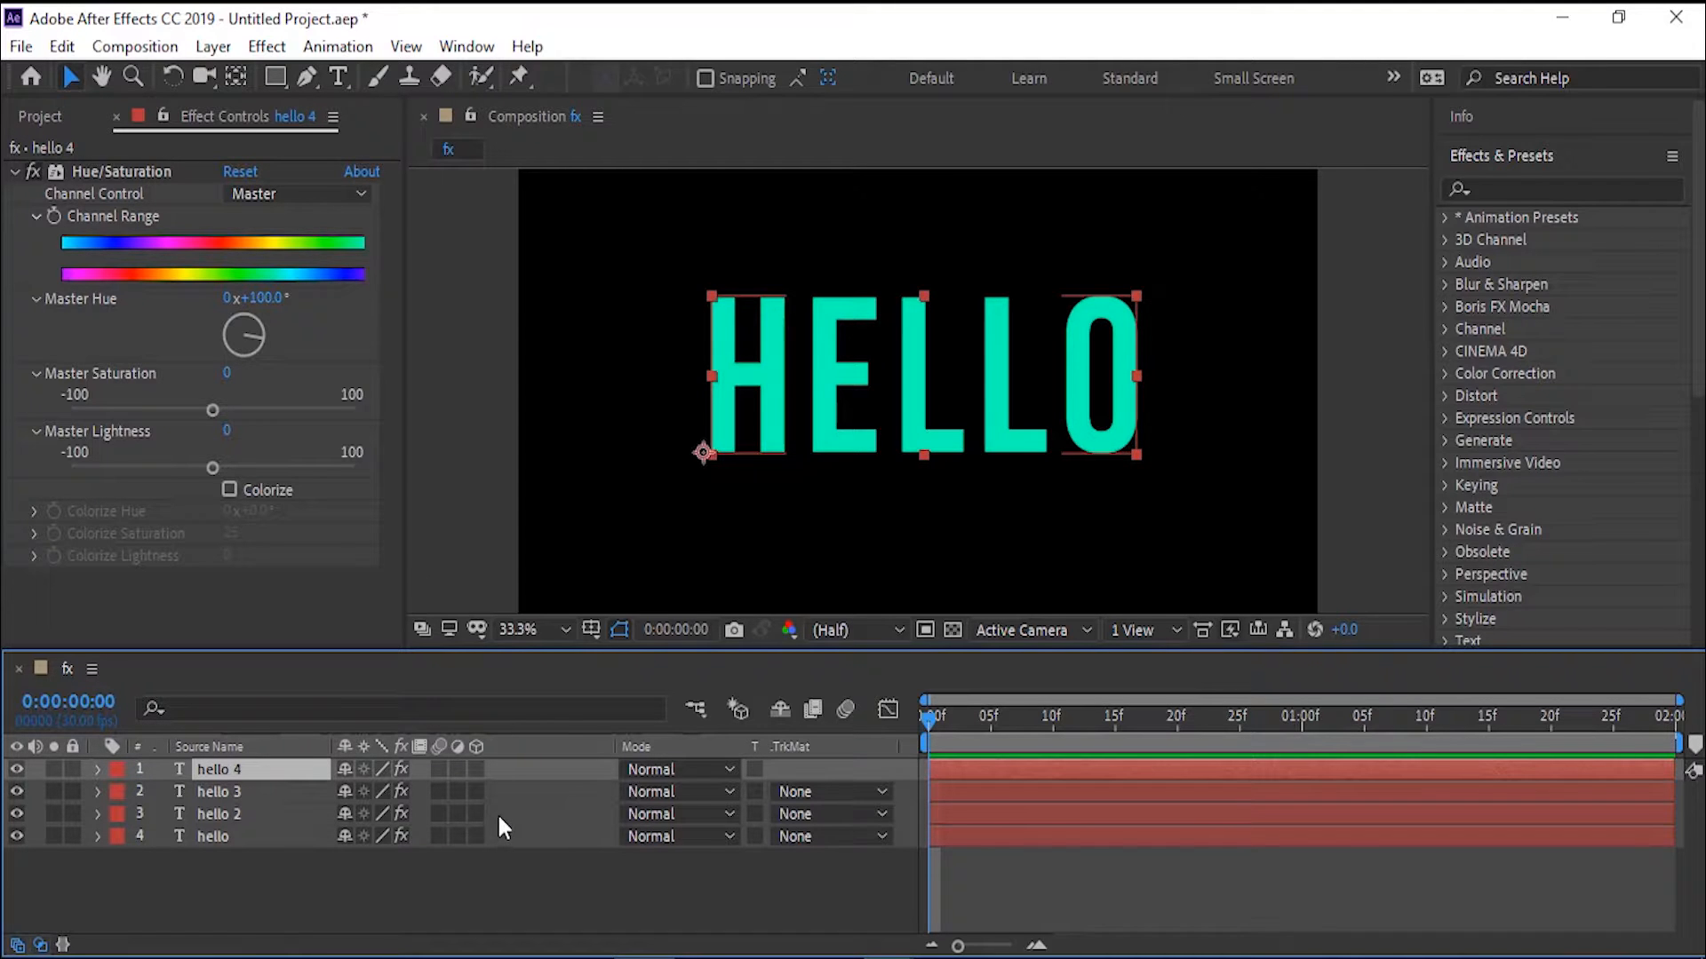
pyautogui.click(260, 299)
pyautogui.write('150')
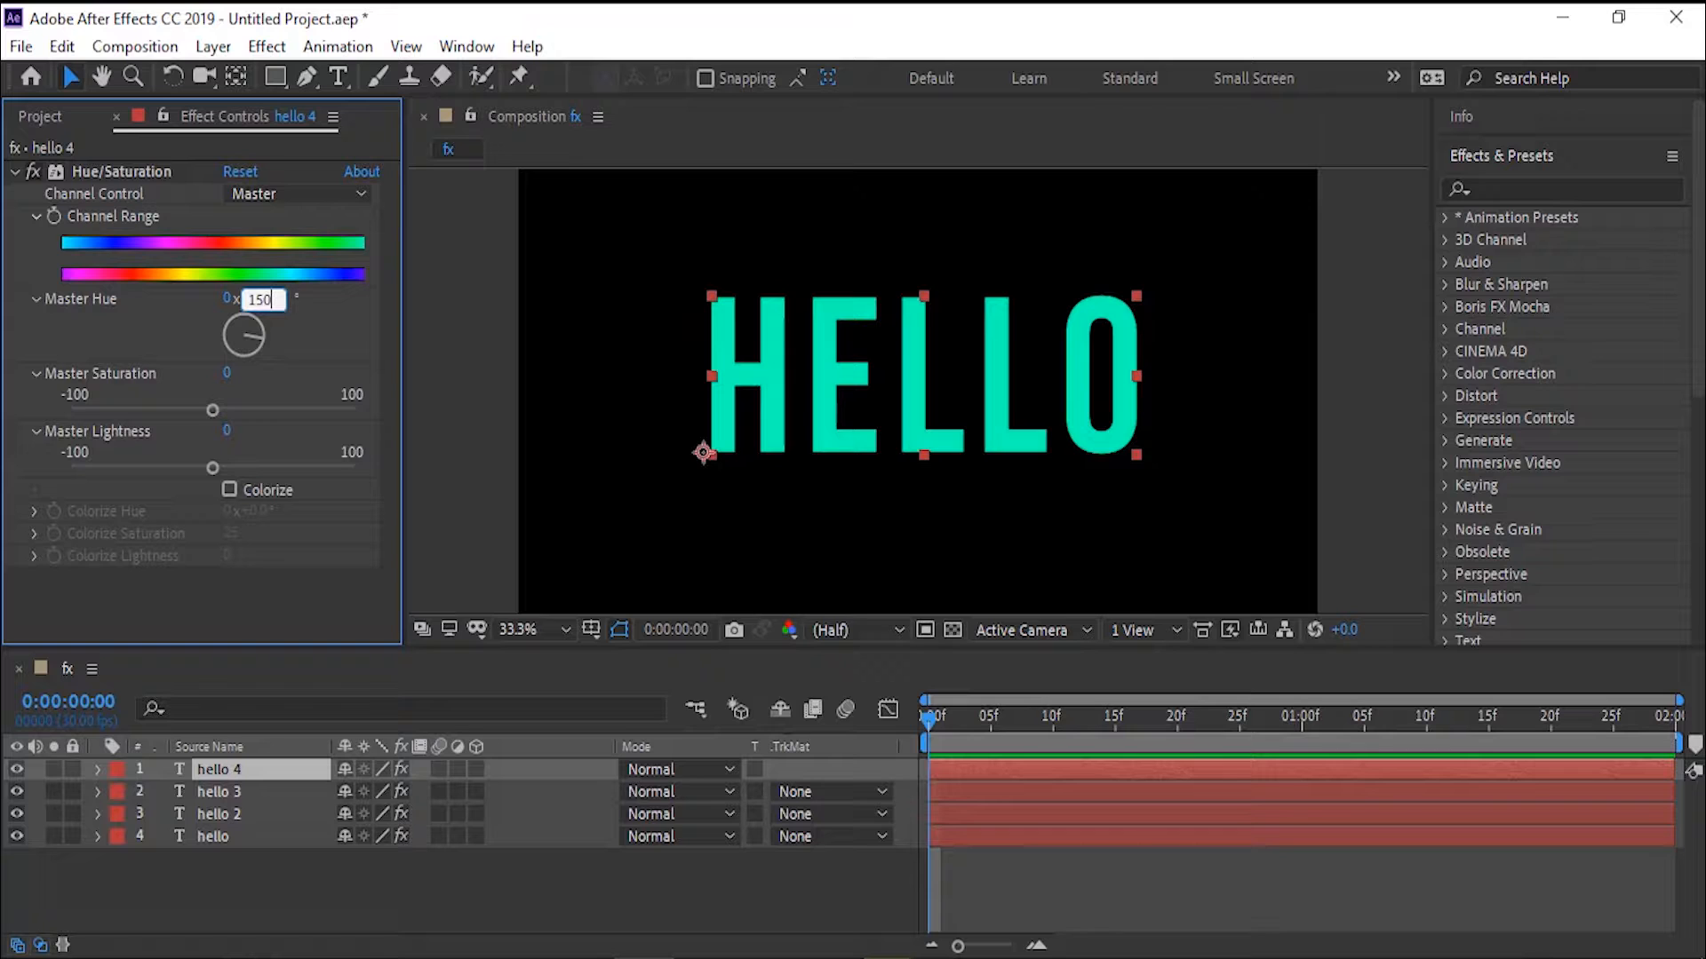
pyautogui.press('Return')
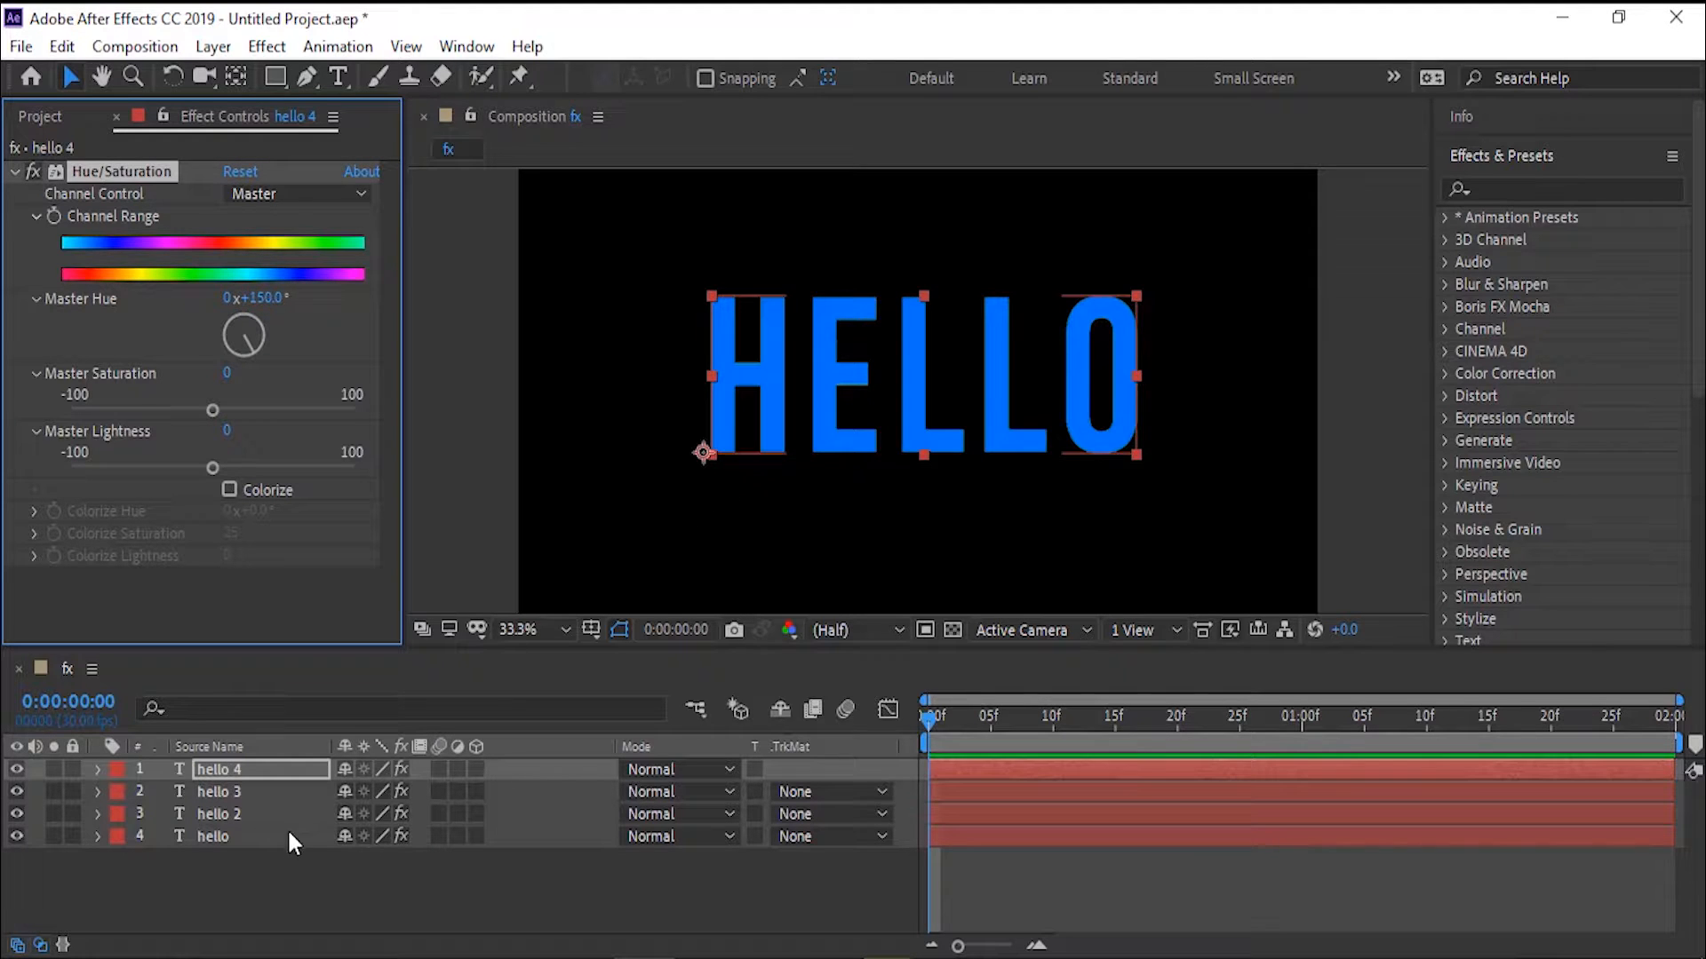
# Step: Duplicate the hello 4 layer and set the new copy's Master Hue to 200°
pyautogui.click(240, 887)
pyautogui.click(221, 770)
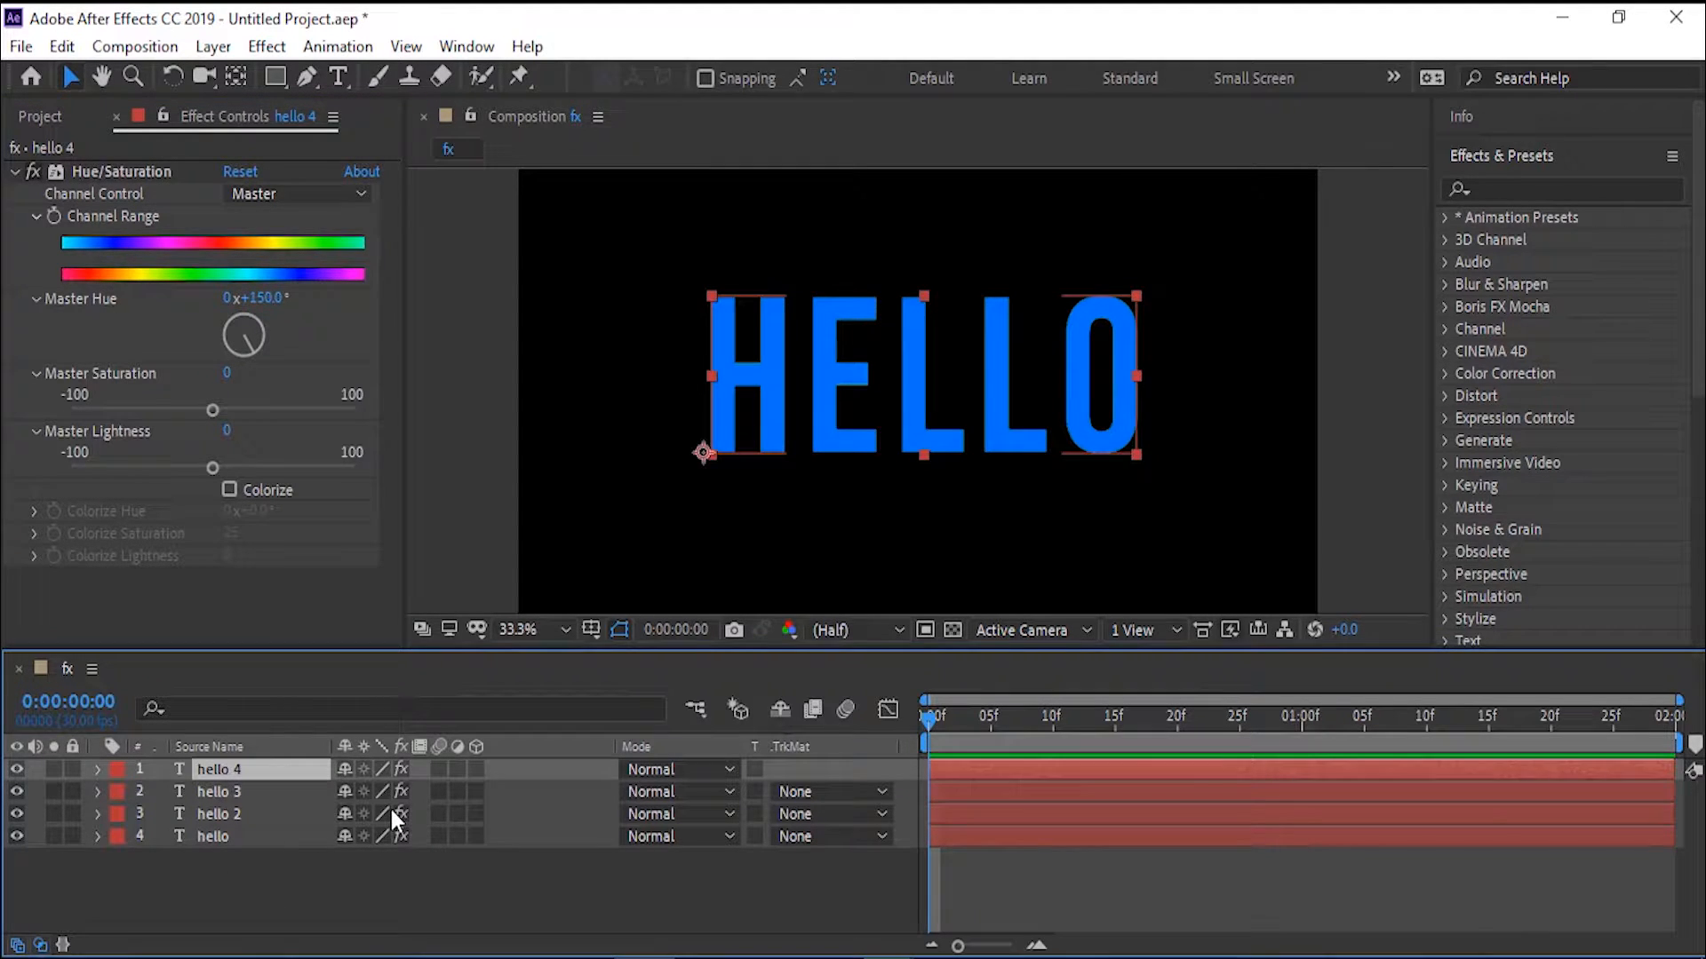
pyautogui.hotkey('ctrl', 'd')
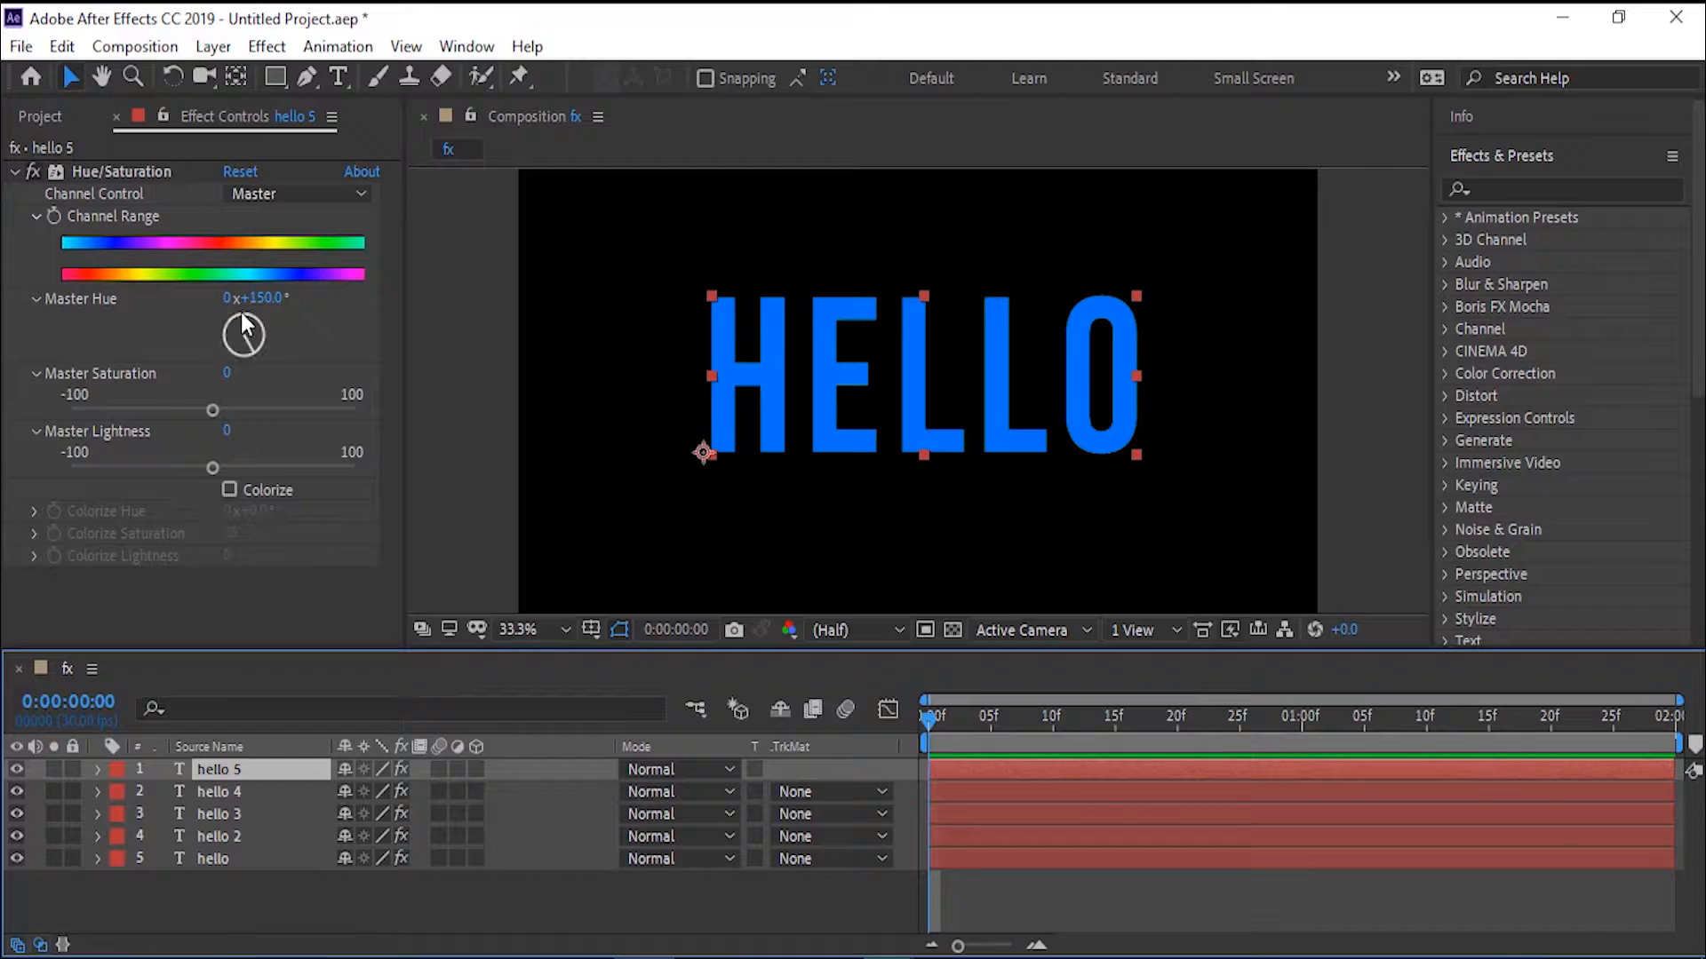
pyautogui.click(263, 299)
pyautogui.write('200')
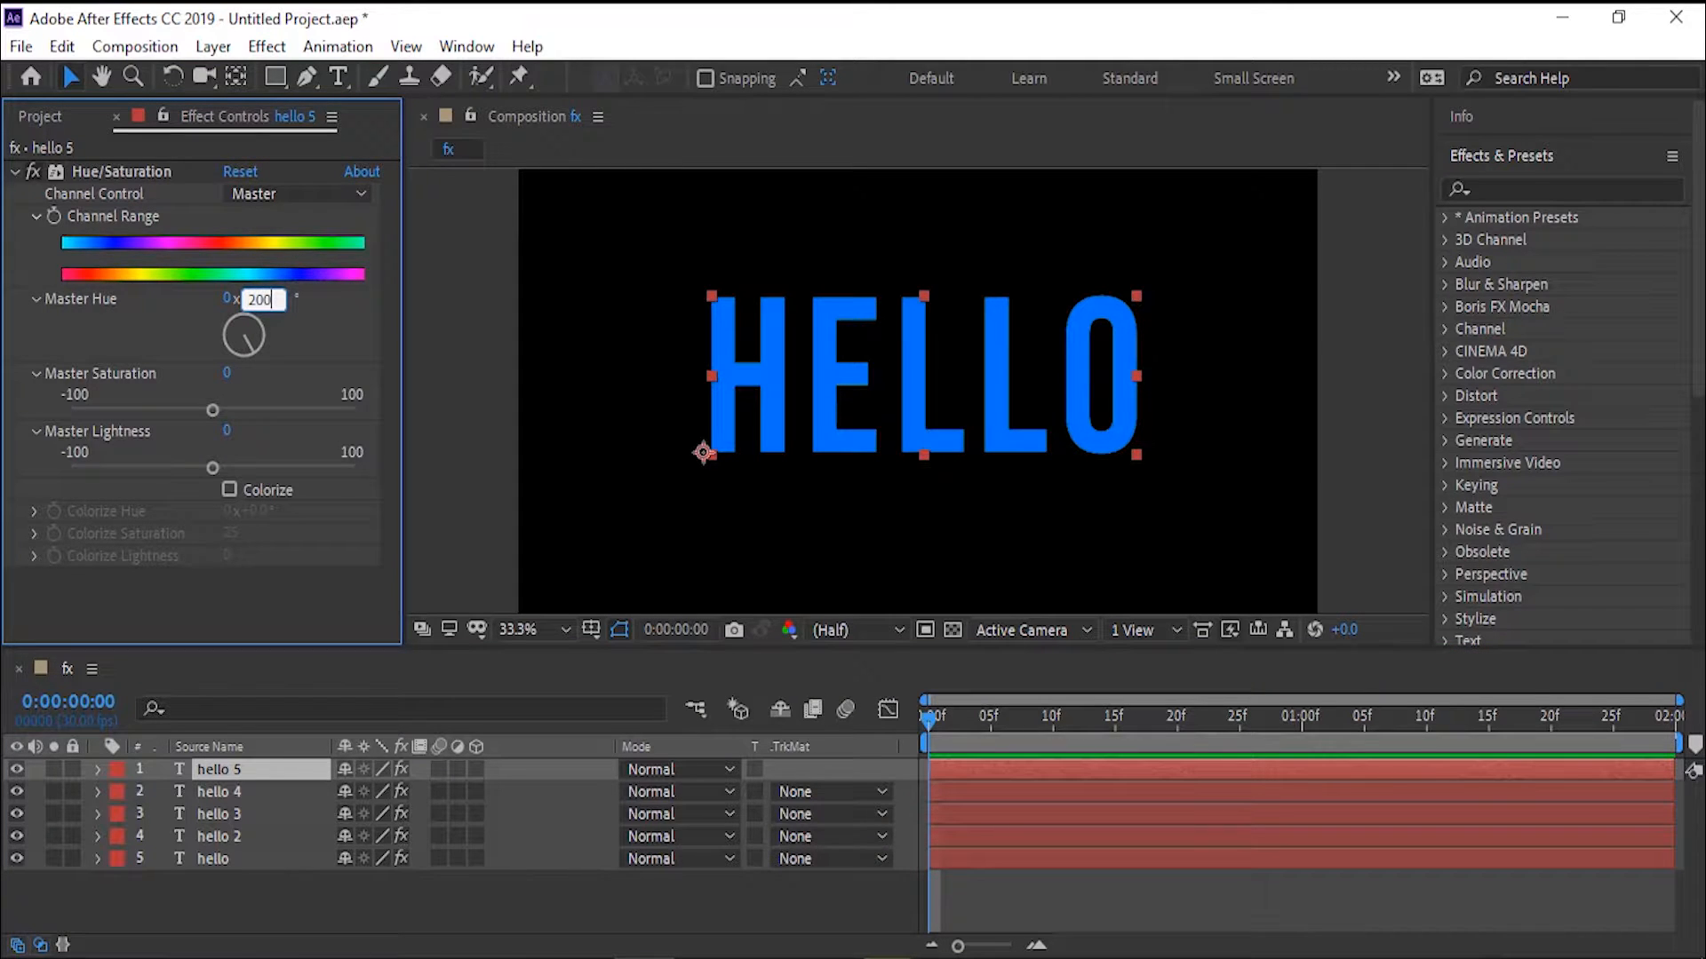
pyautogui.press('Return')
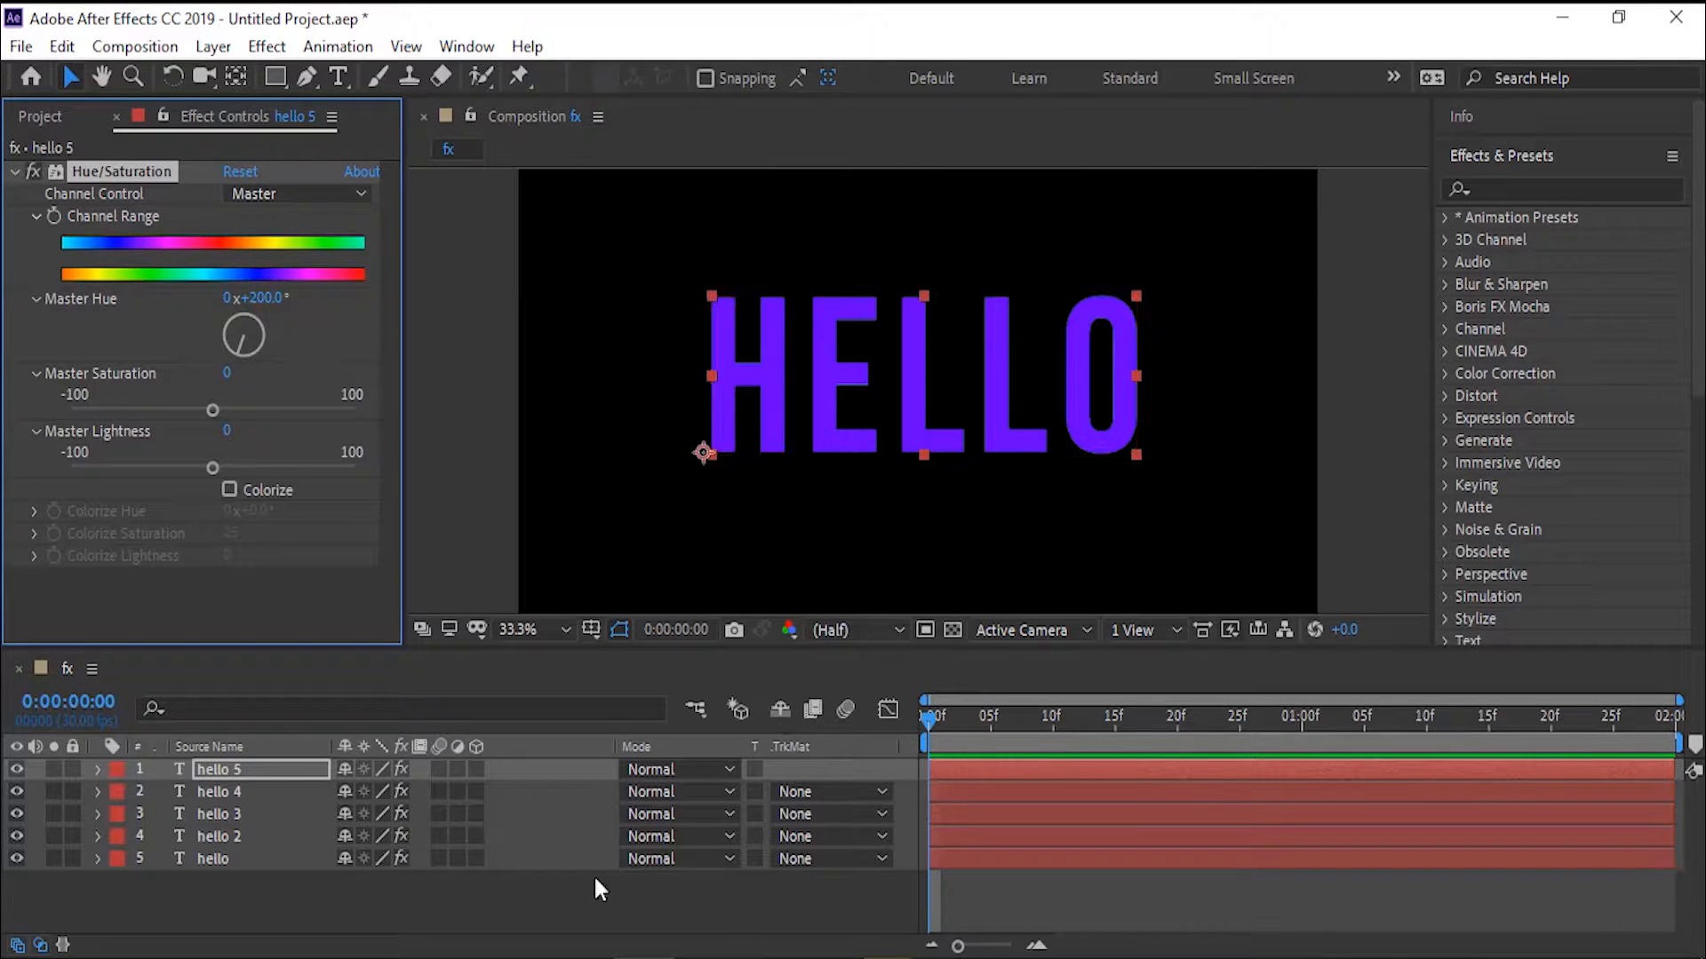
# Step: Trim the end of the original hello layer's bar to frame 15 in the timeline
pyautogui.click(221, 859)
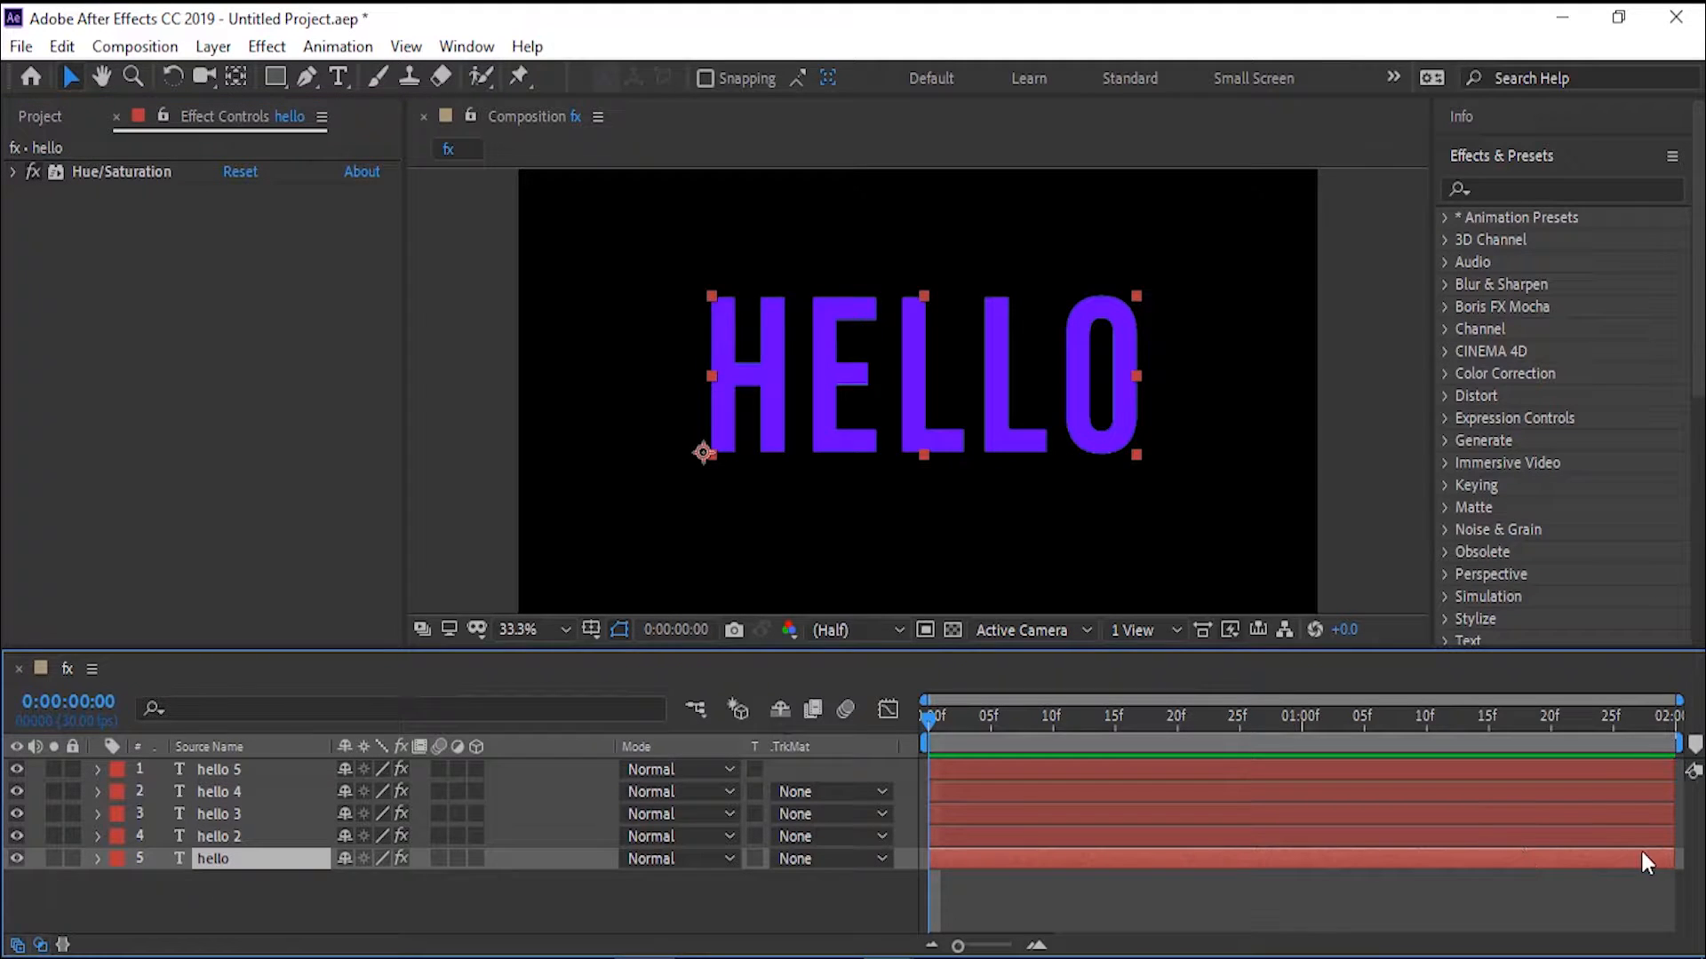
pyautogui.moveTo(1672, 858); pyautogui.dragTo(1114, 862)
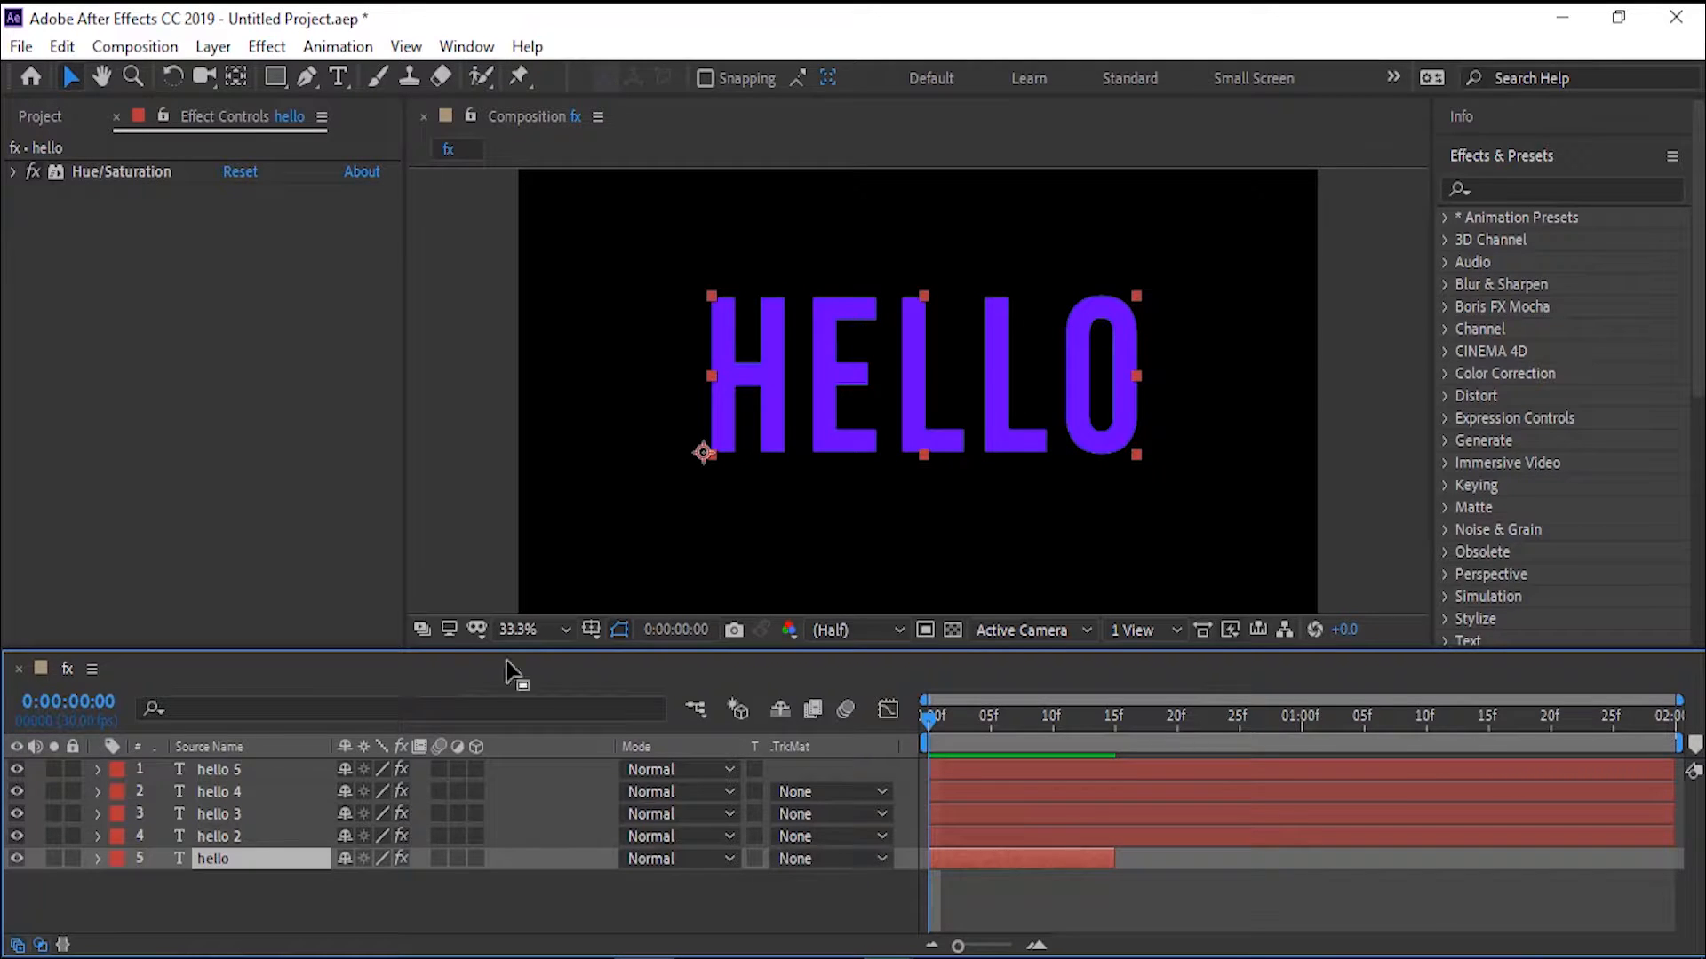
# Step: Trim the hello 2 layer so its bar runs from frame 15 to 1:00 in the timeline
pyautogui.click(227, 839)
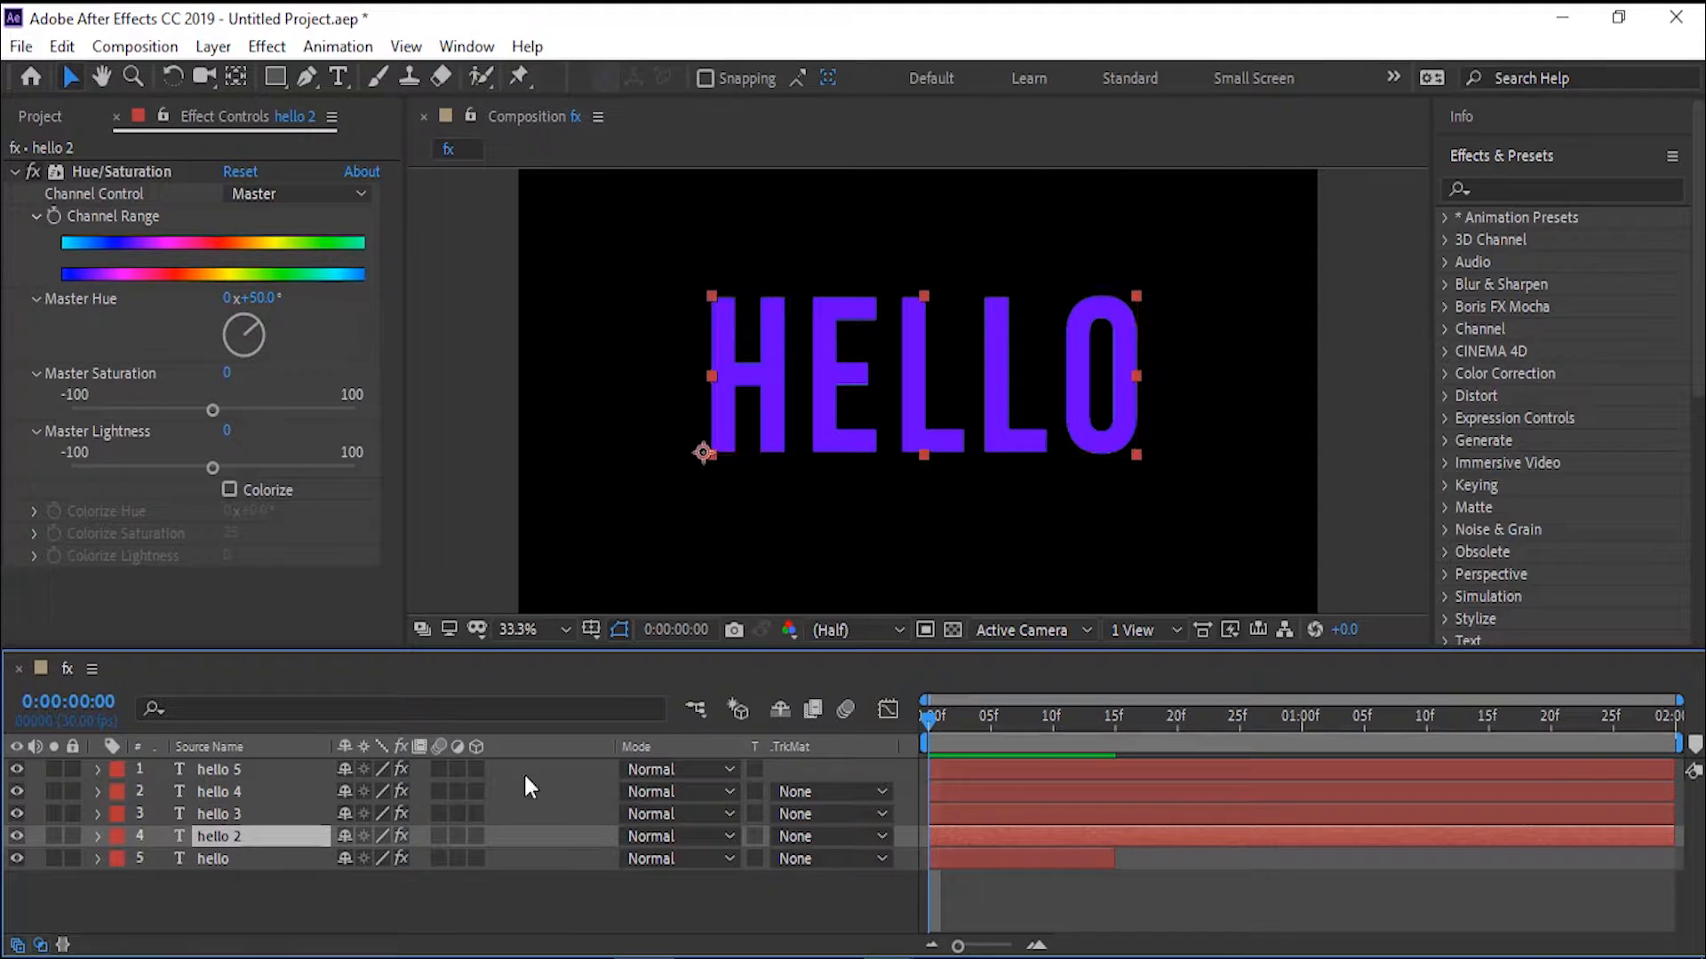
pyautogui.moveTo(924, 714)
pyautogui.mouseDown()
pyautogui.moveTo(1107, 732)
pyautogui.moveTo(1114, 716)
pyautogui.moveTo(925, 715)
pyautogui.mouseUp()
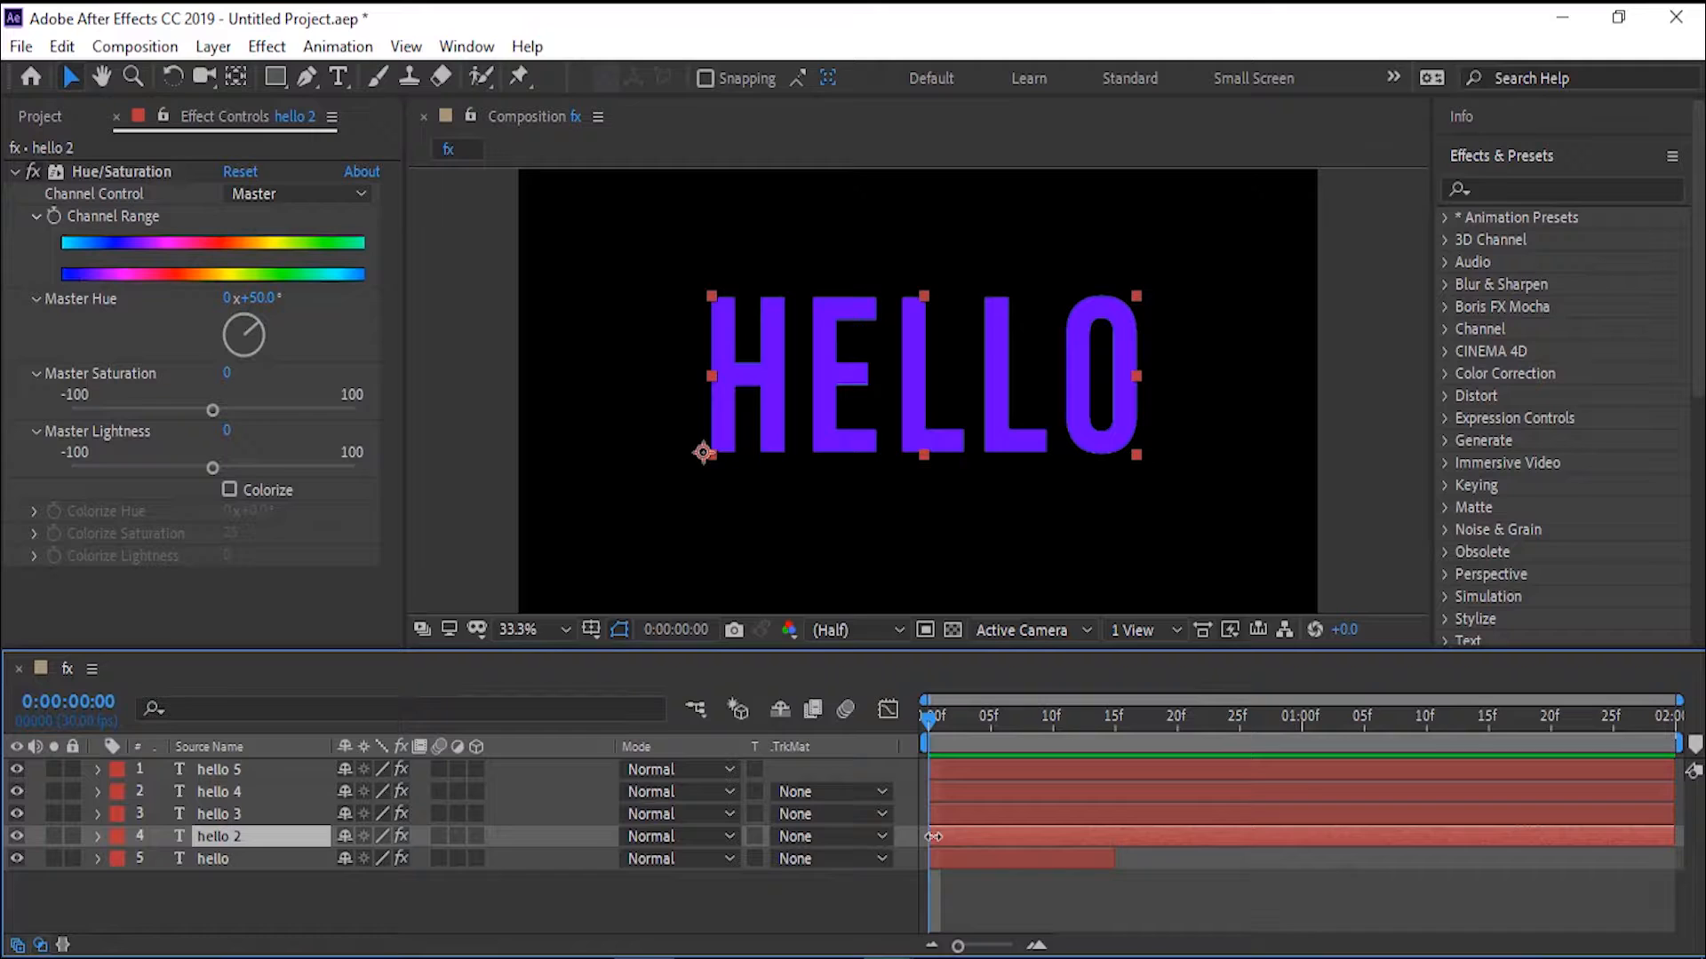
pyautogui.moveTo(932, 836); pyautogui.dragTo(1115, 833)
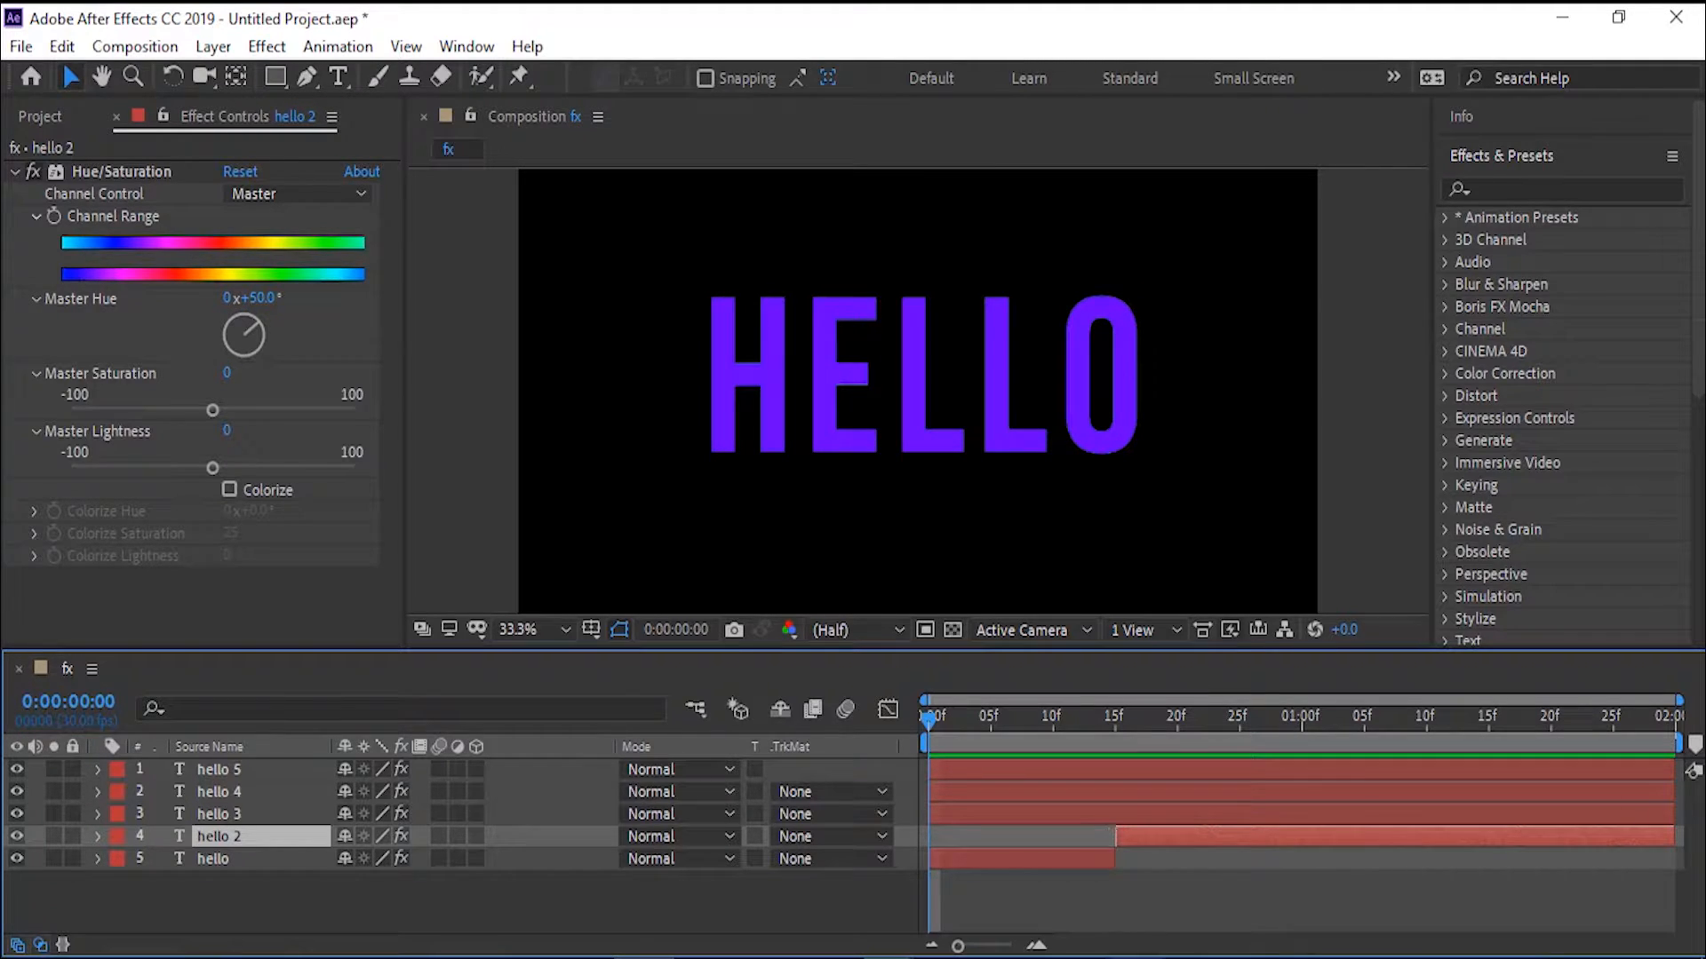
pyautogui.moveTo(1670, 832); pyautogui.dragTo(1302, 855)
# Step: Trim the hello 3 layer to run from 1:00 to 1:15, and trim the start of hello 4 to 1:15
pyautogui.click(965, 822)
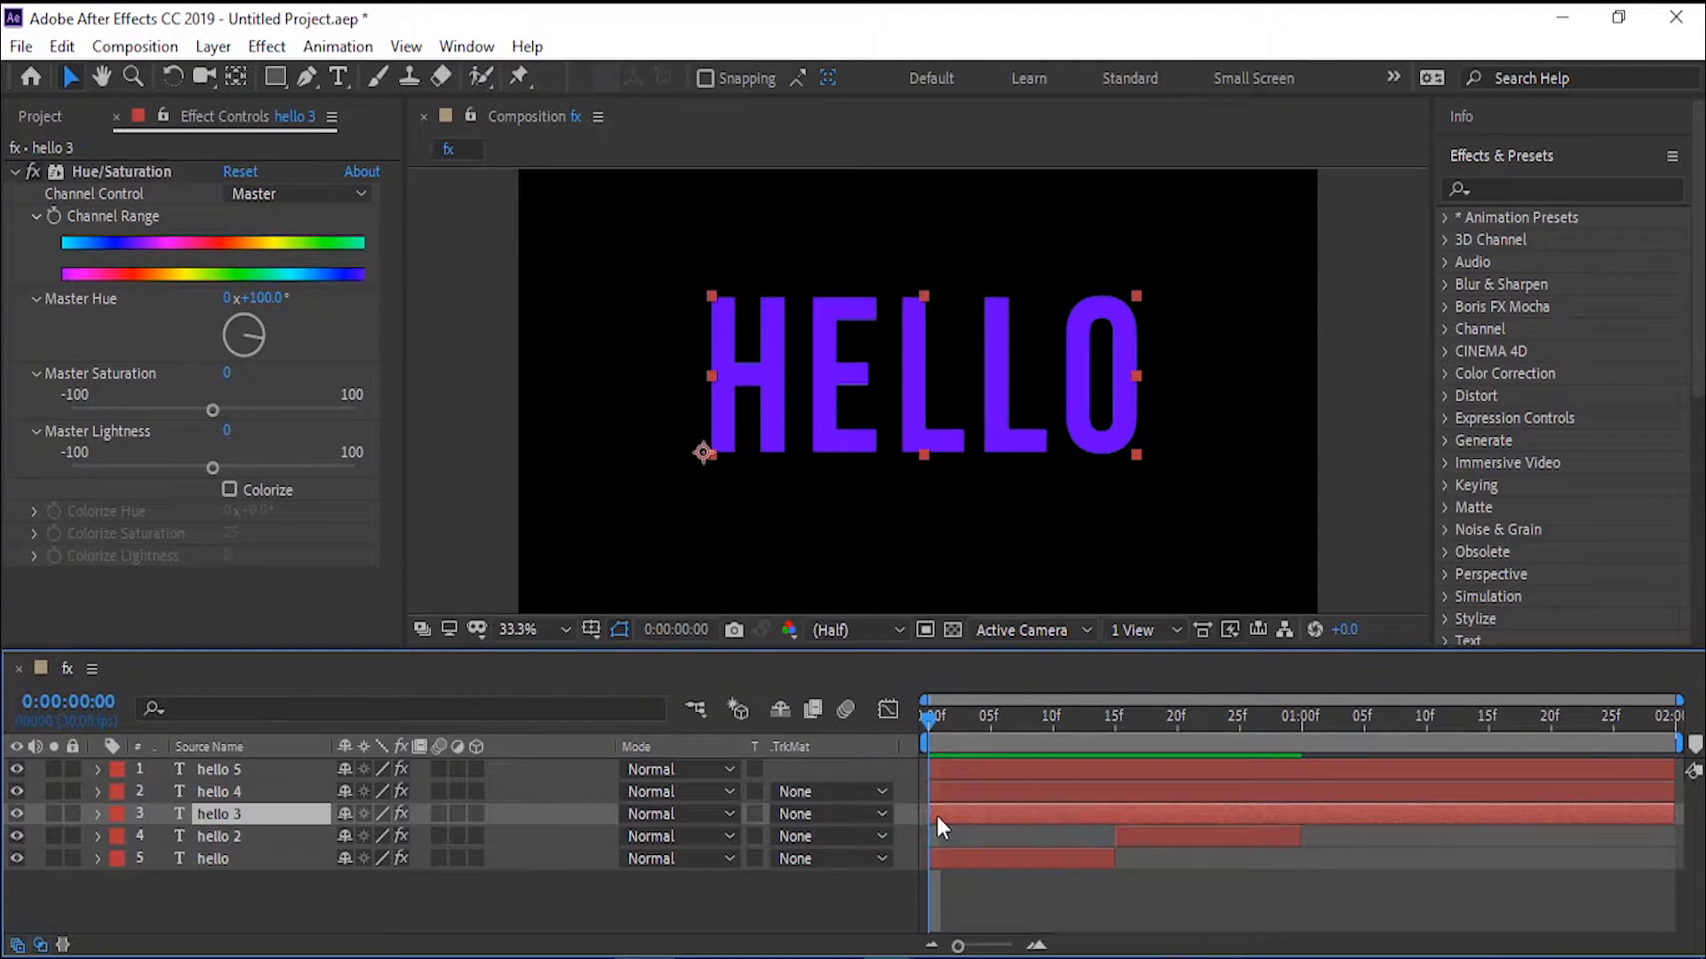
pyautogui.moveTo(933, 813); pyautogui.dragTo(1301, 807)
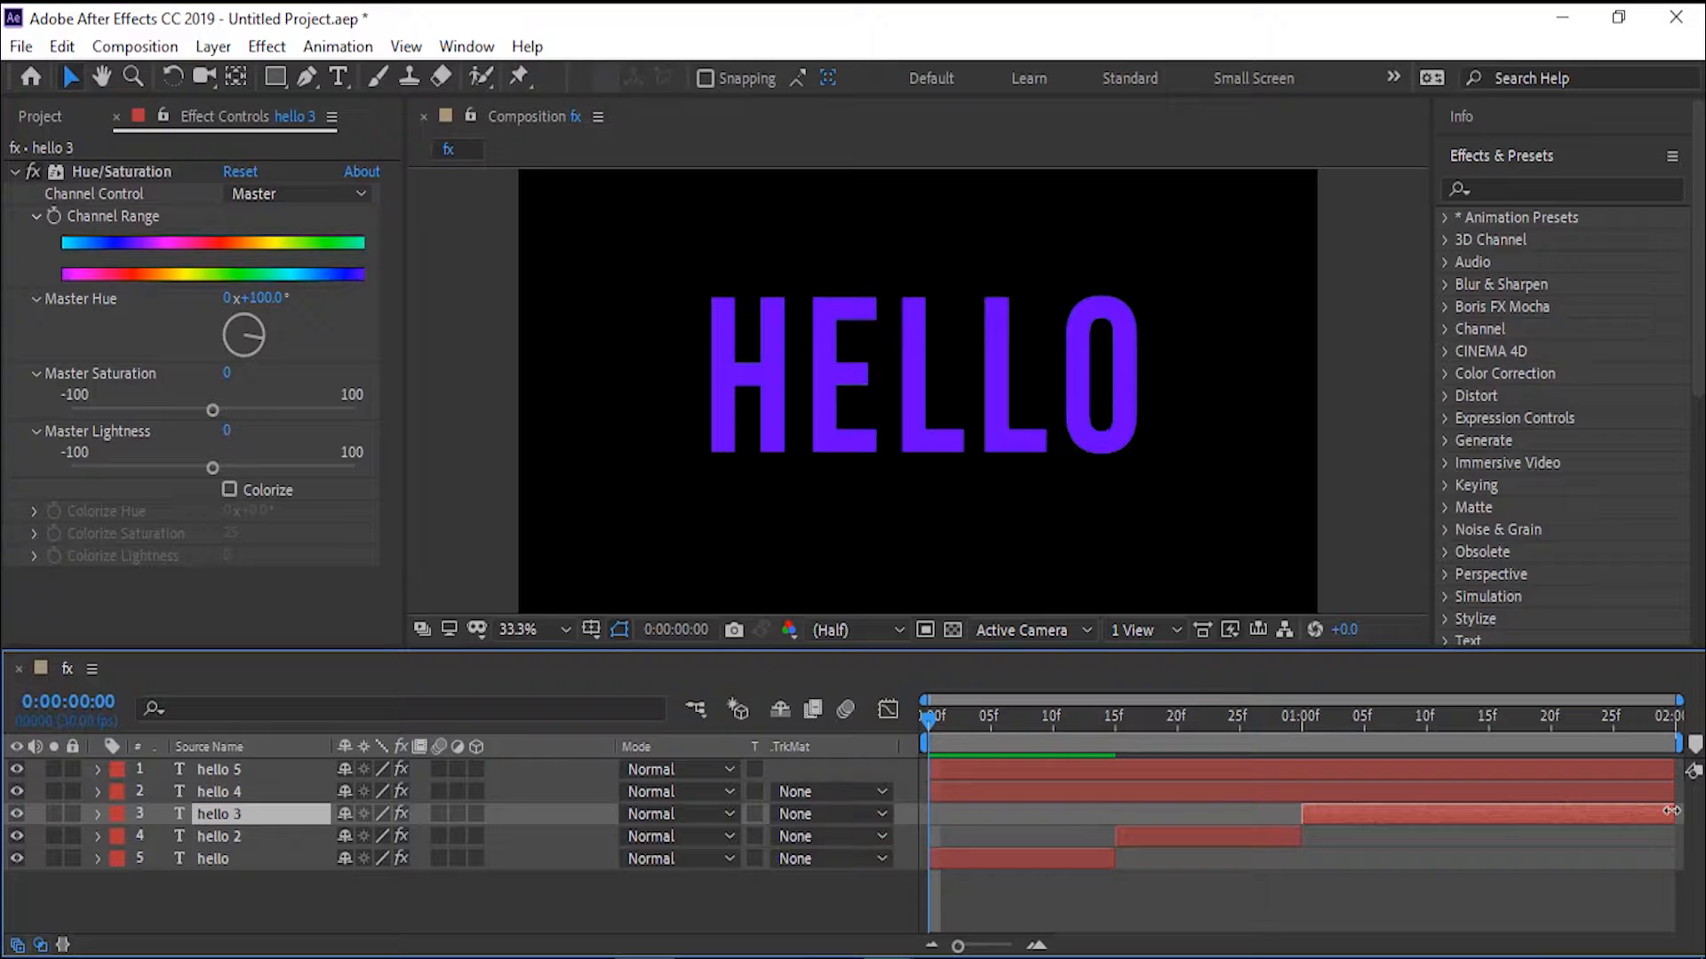
pyautogui.moveTo(1672, 810); pyautogui.dragTo(1488, 819)
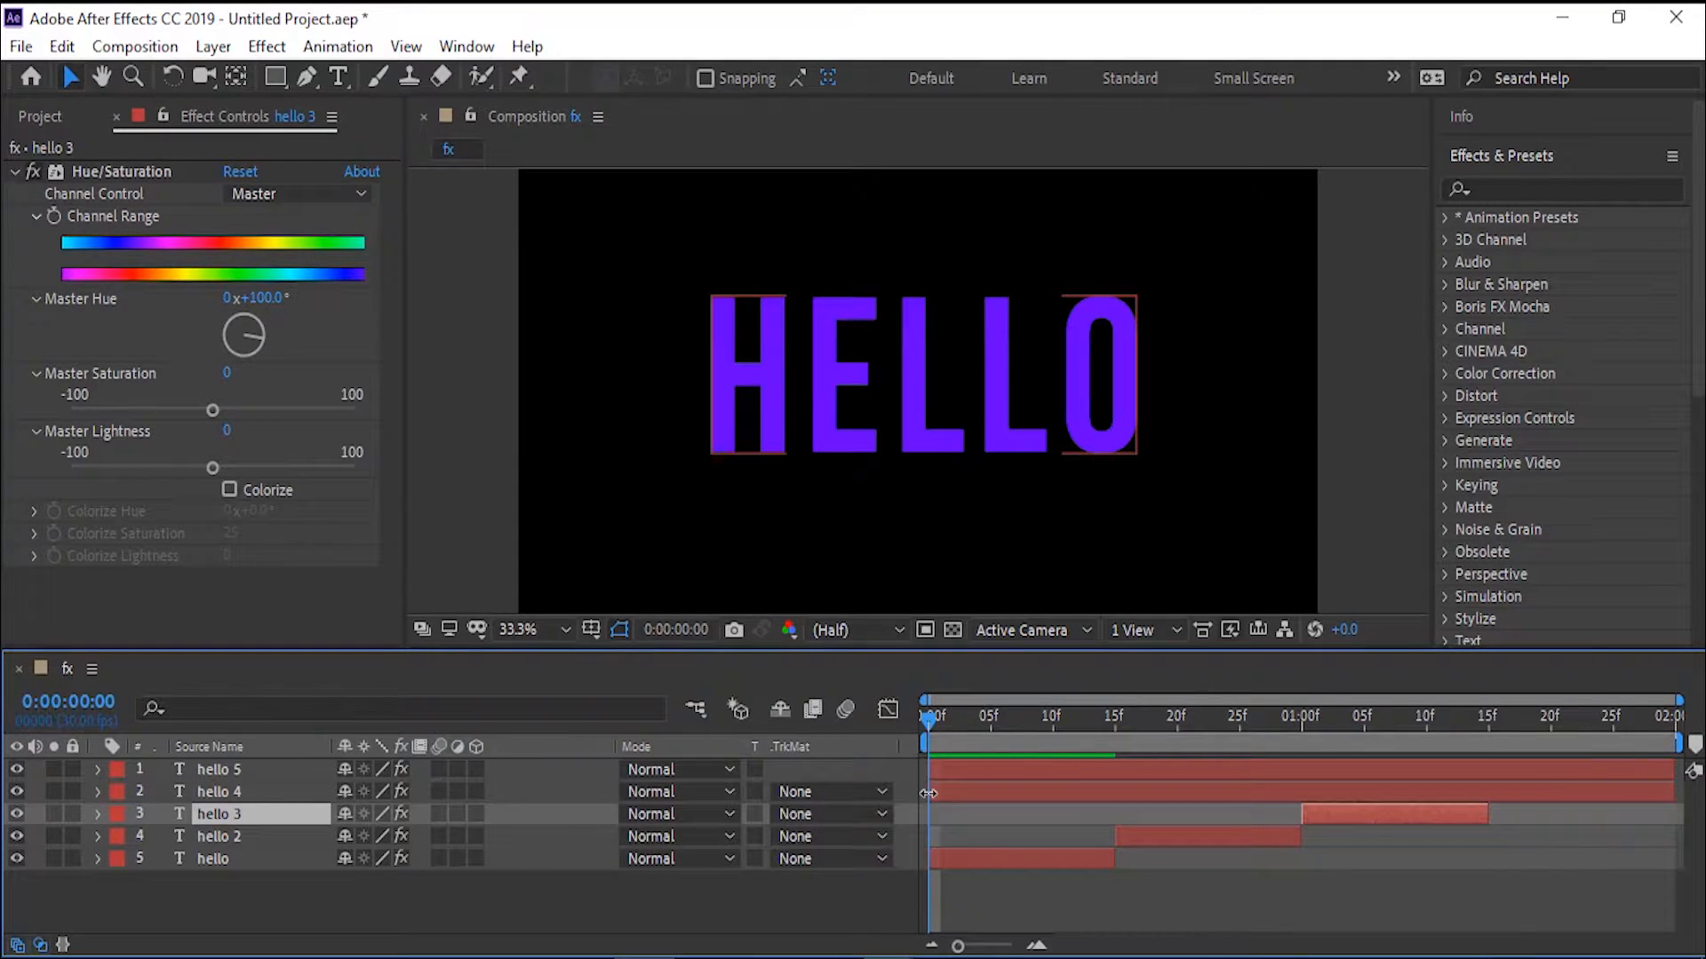
pyautogui.moveTo(931, 794); pyautogui.dragTo(1489, 791)
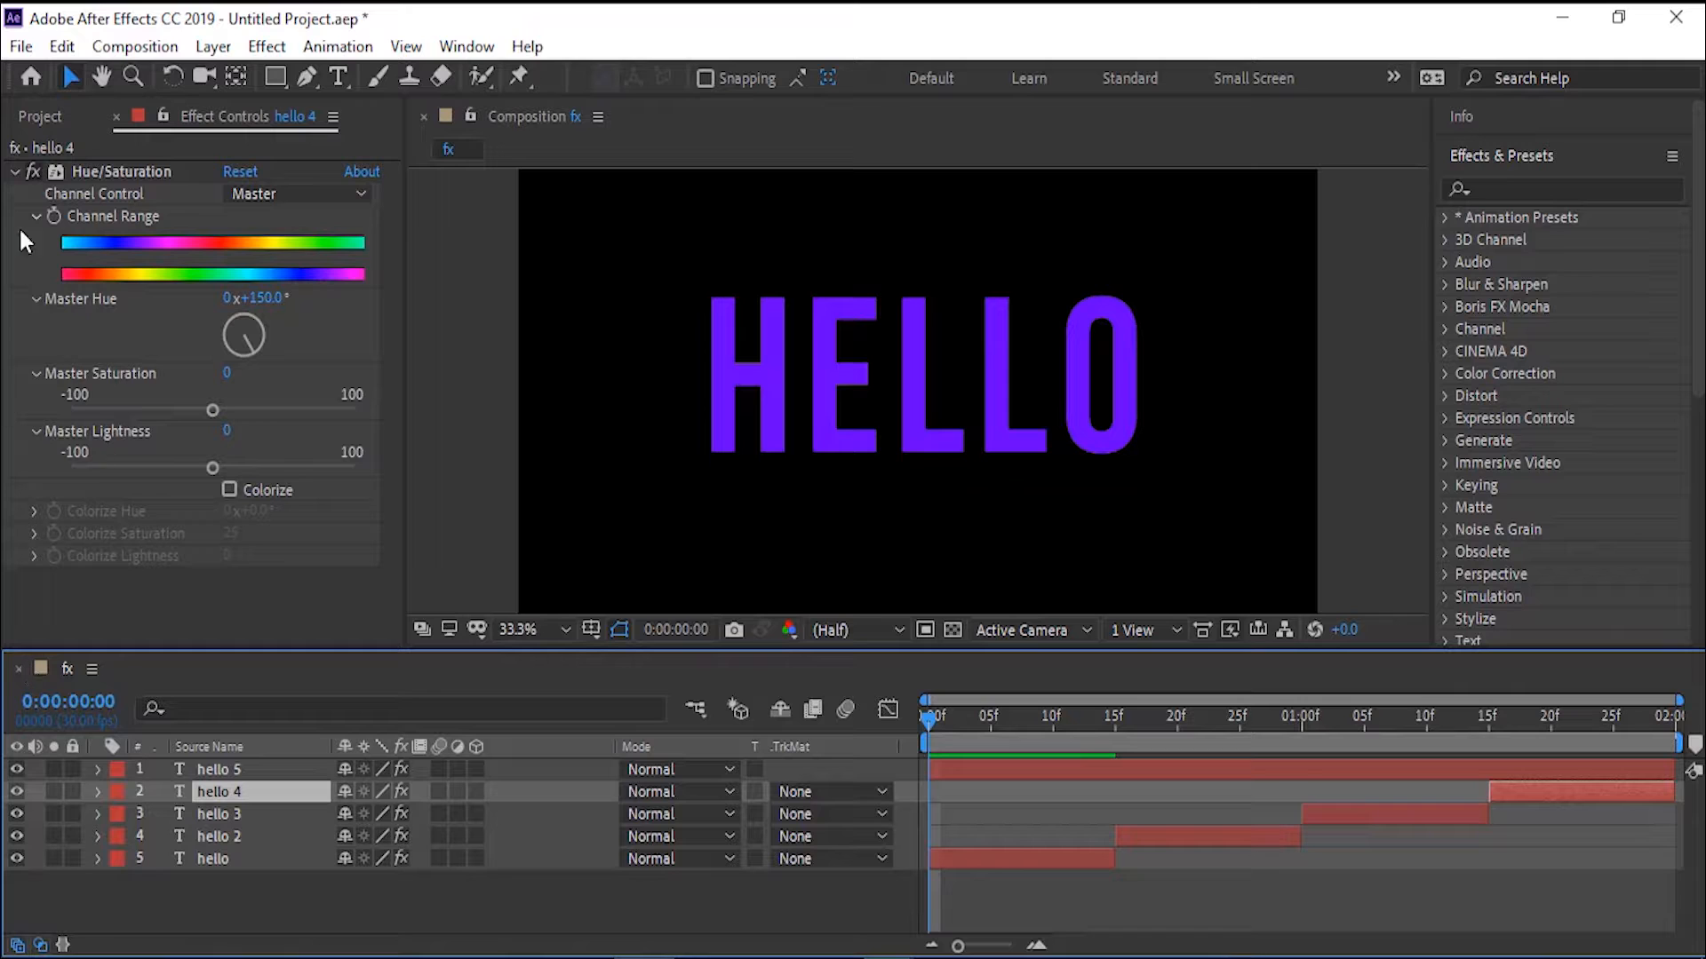
# Step: Set the fx composition's duration to three seconds in its composition settings
pyautogui.click(153, 50)
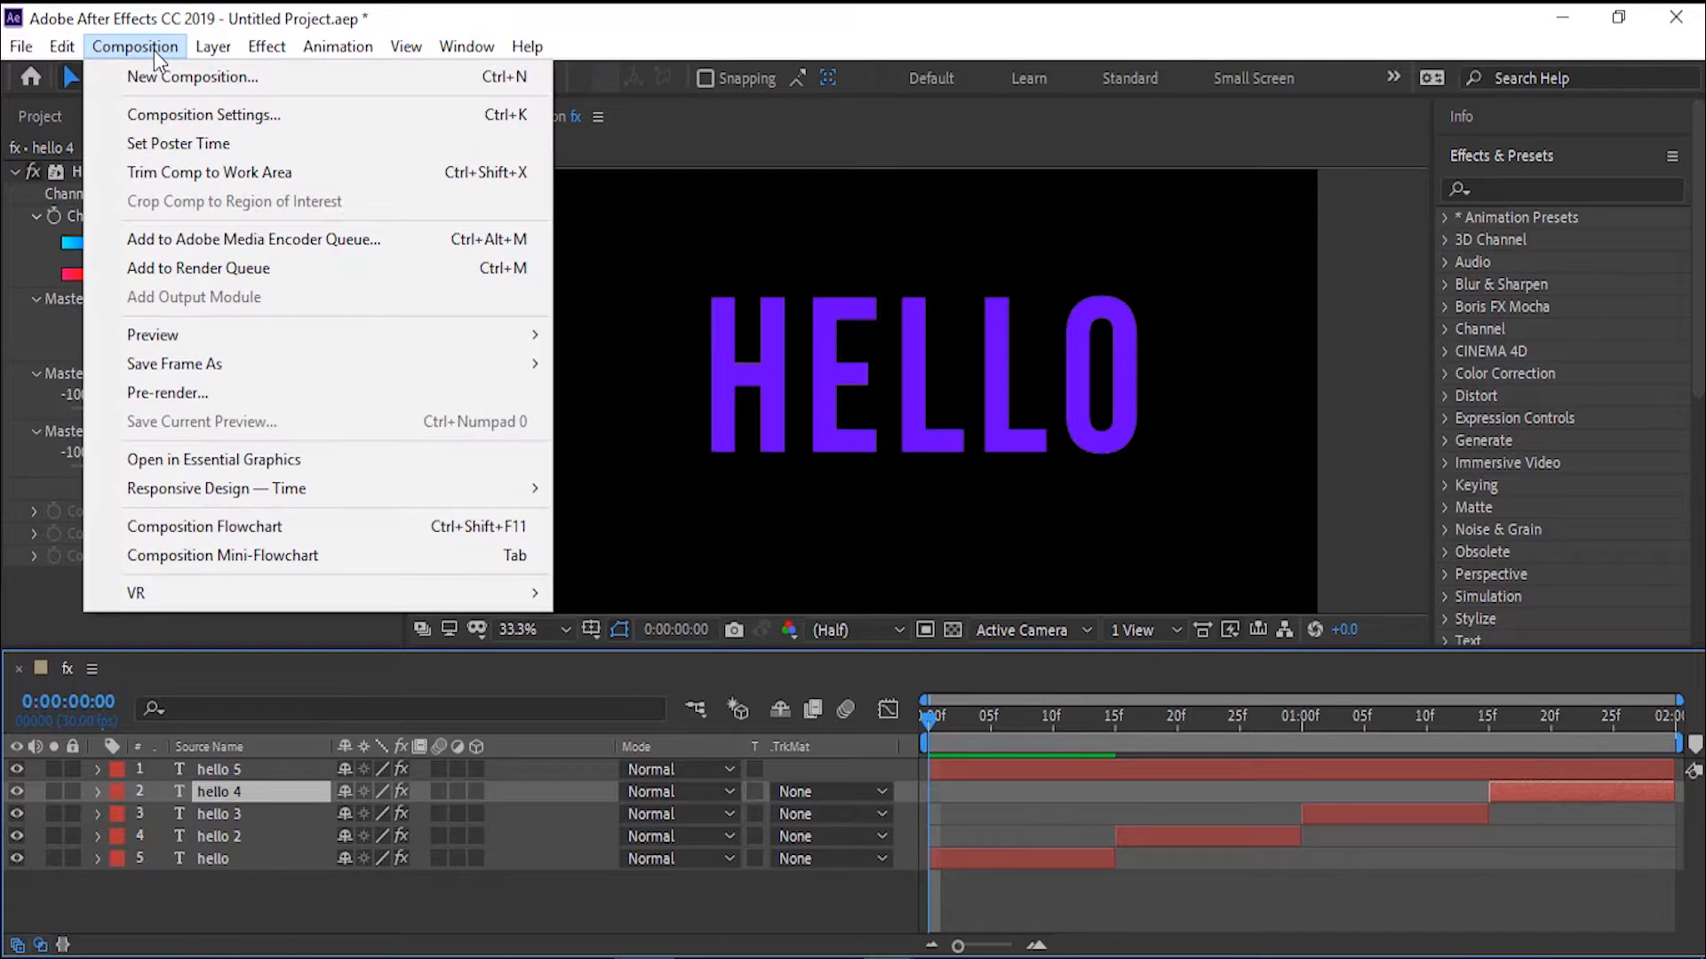
pyautogui.click(195, 117)
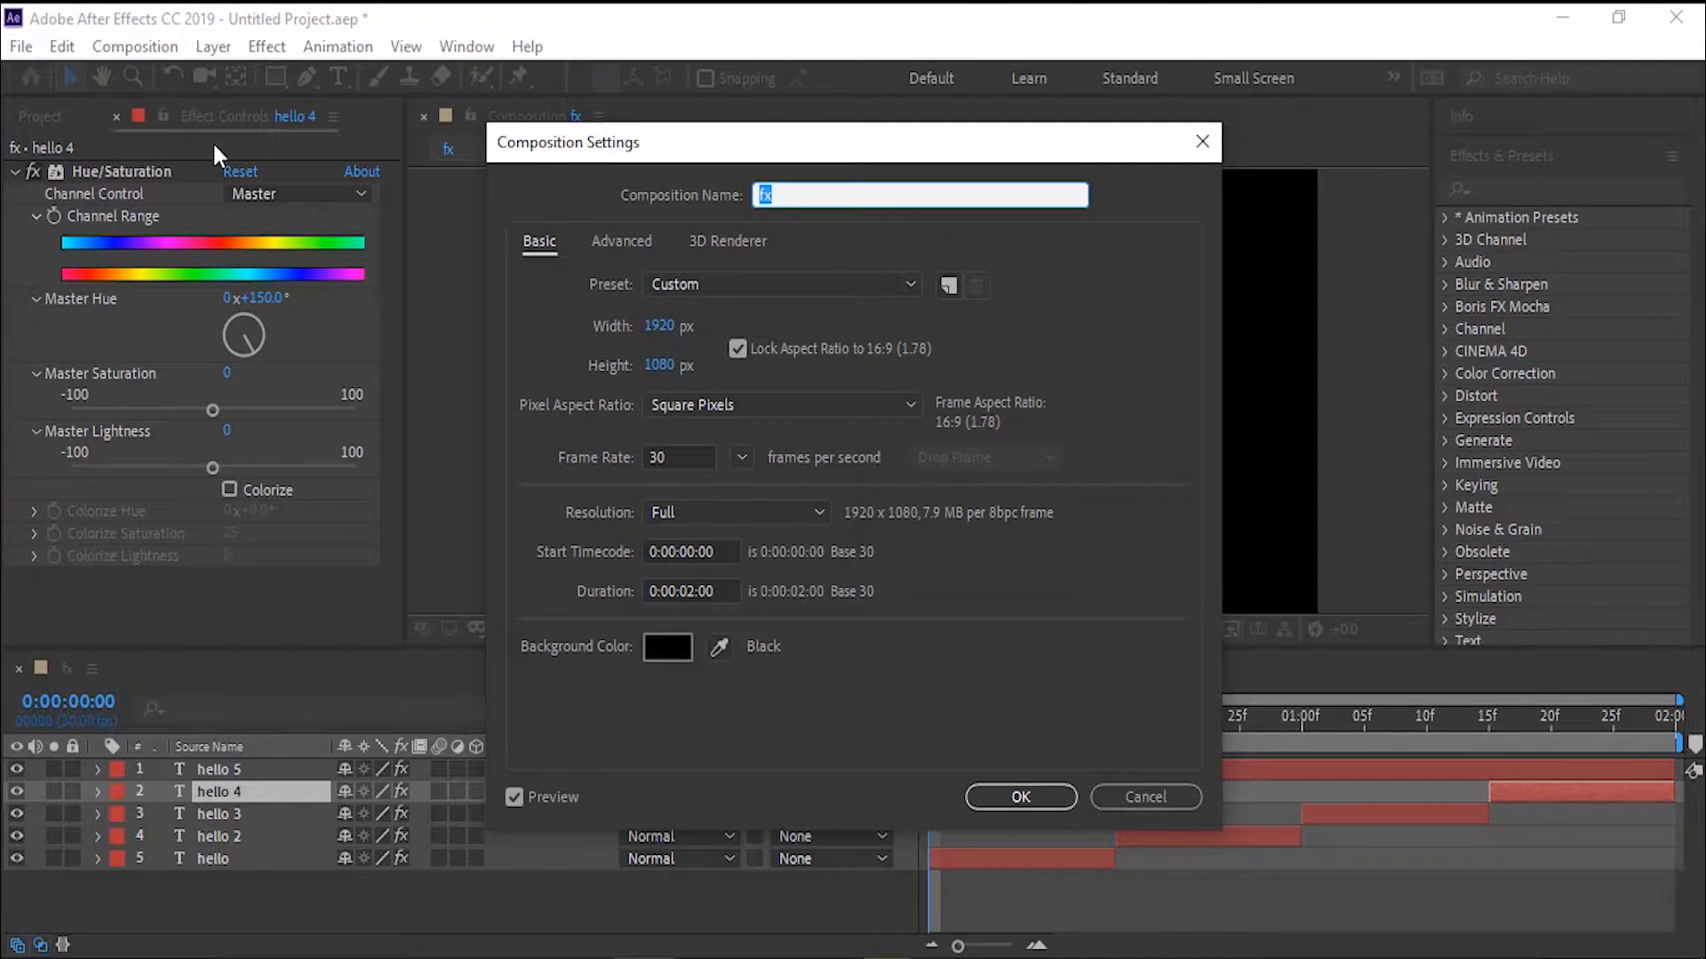
pyautogui.click(691, 585)
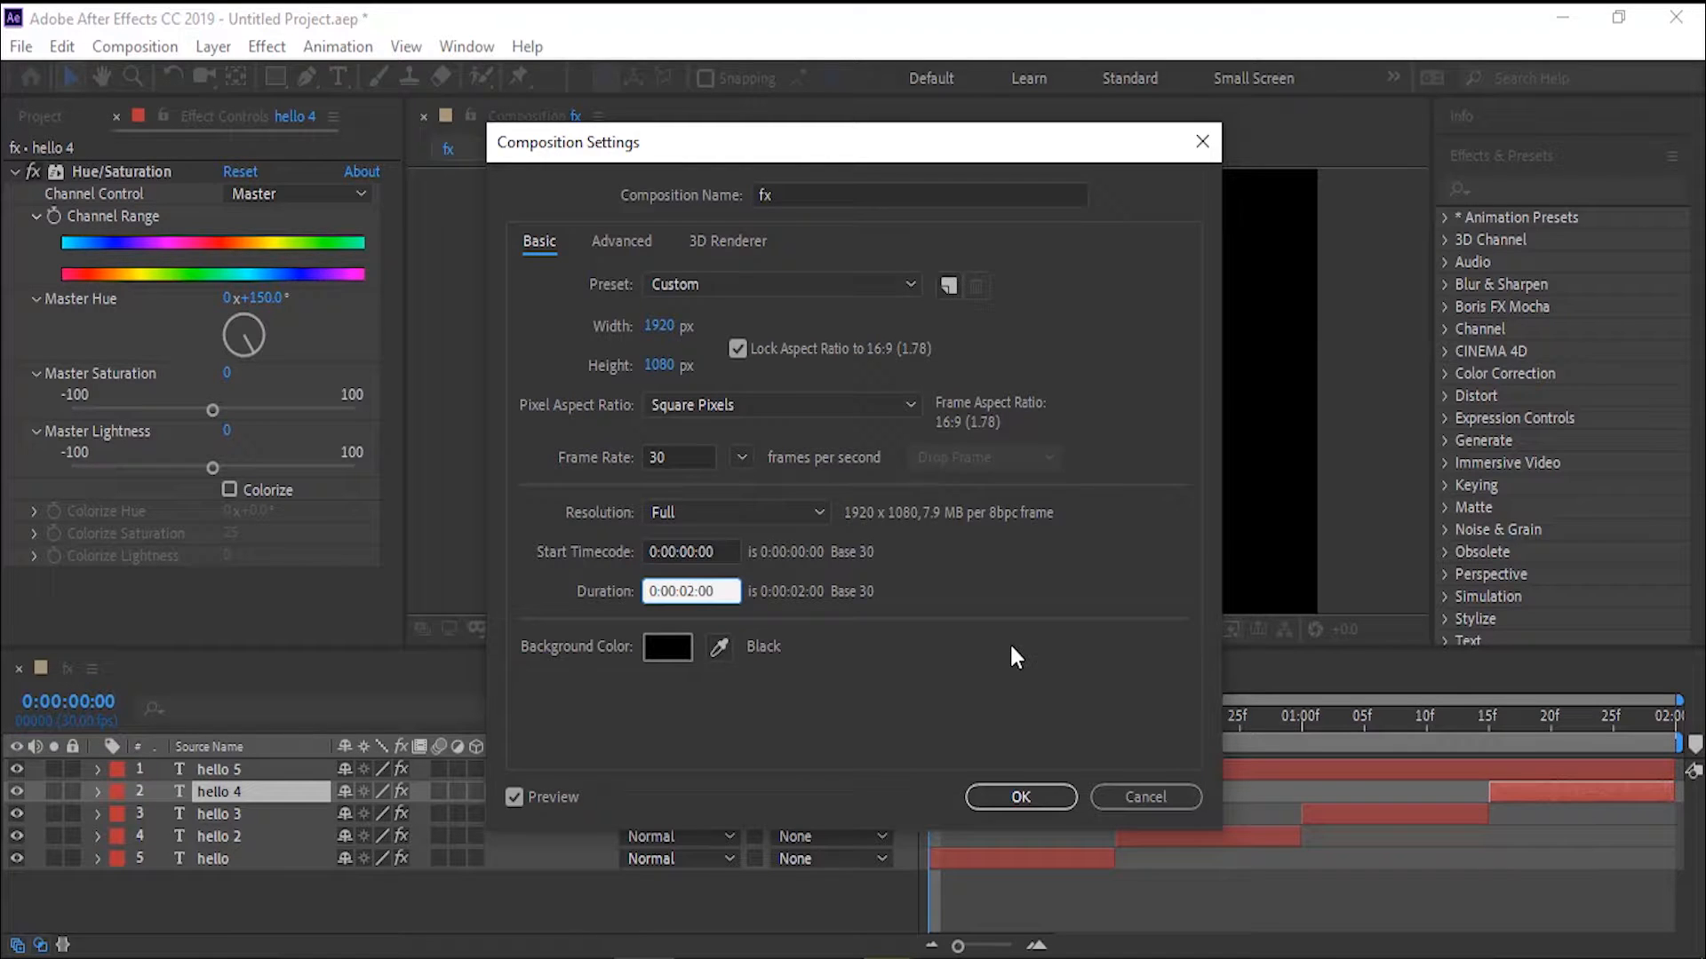
pyautogui.press('BackSpace')
pyautogui.write('3')
pyautogui.click(1021, 797)
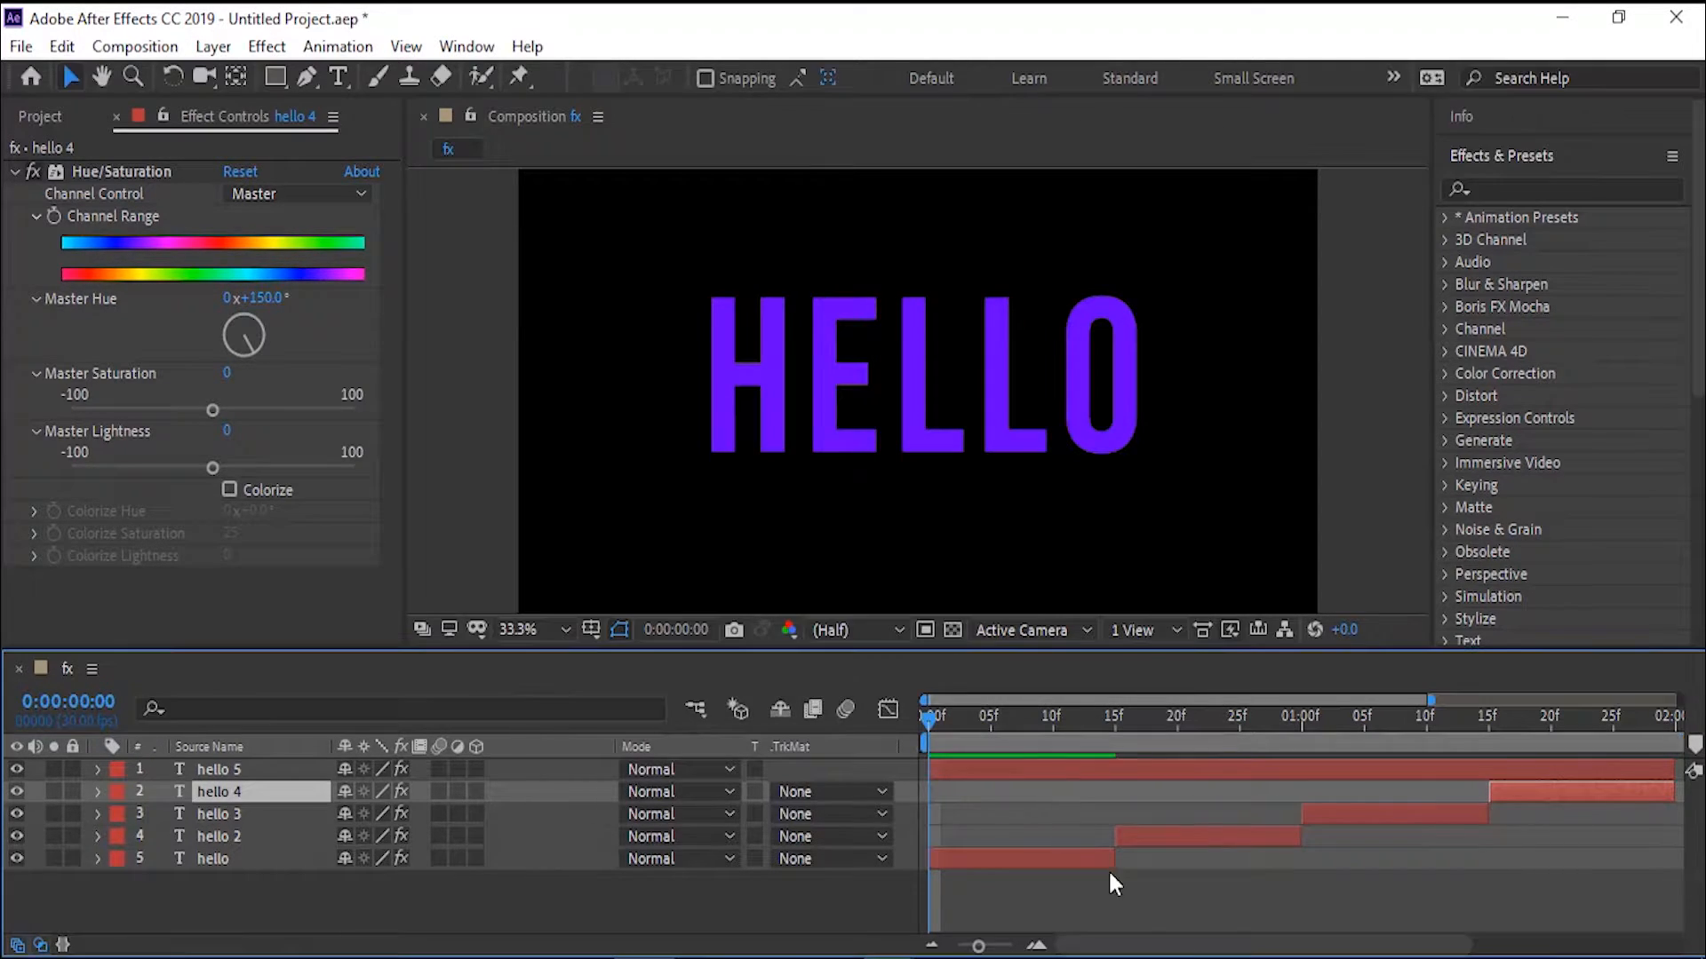
# Step: Reposition and trim the hello 5 layer so its bar runs from 2:00 to 2:15
pyautogui.moveTo(978, 947); pyautogui.dragTo(948, 951)
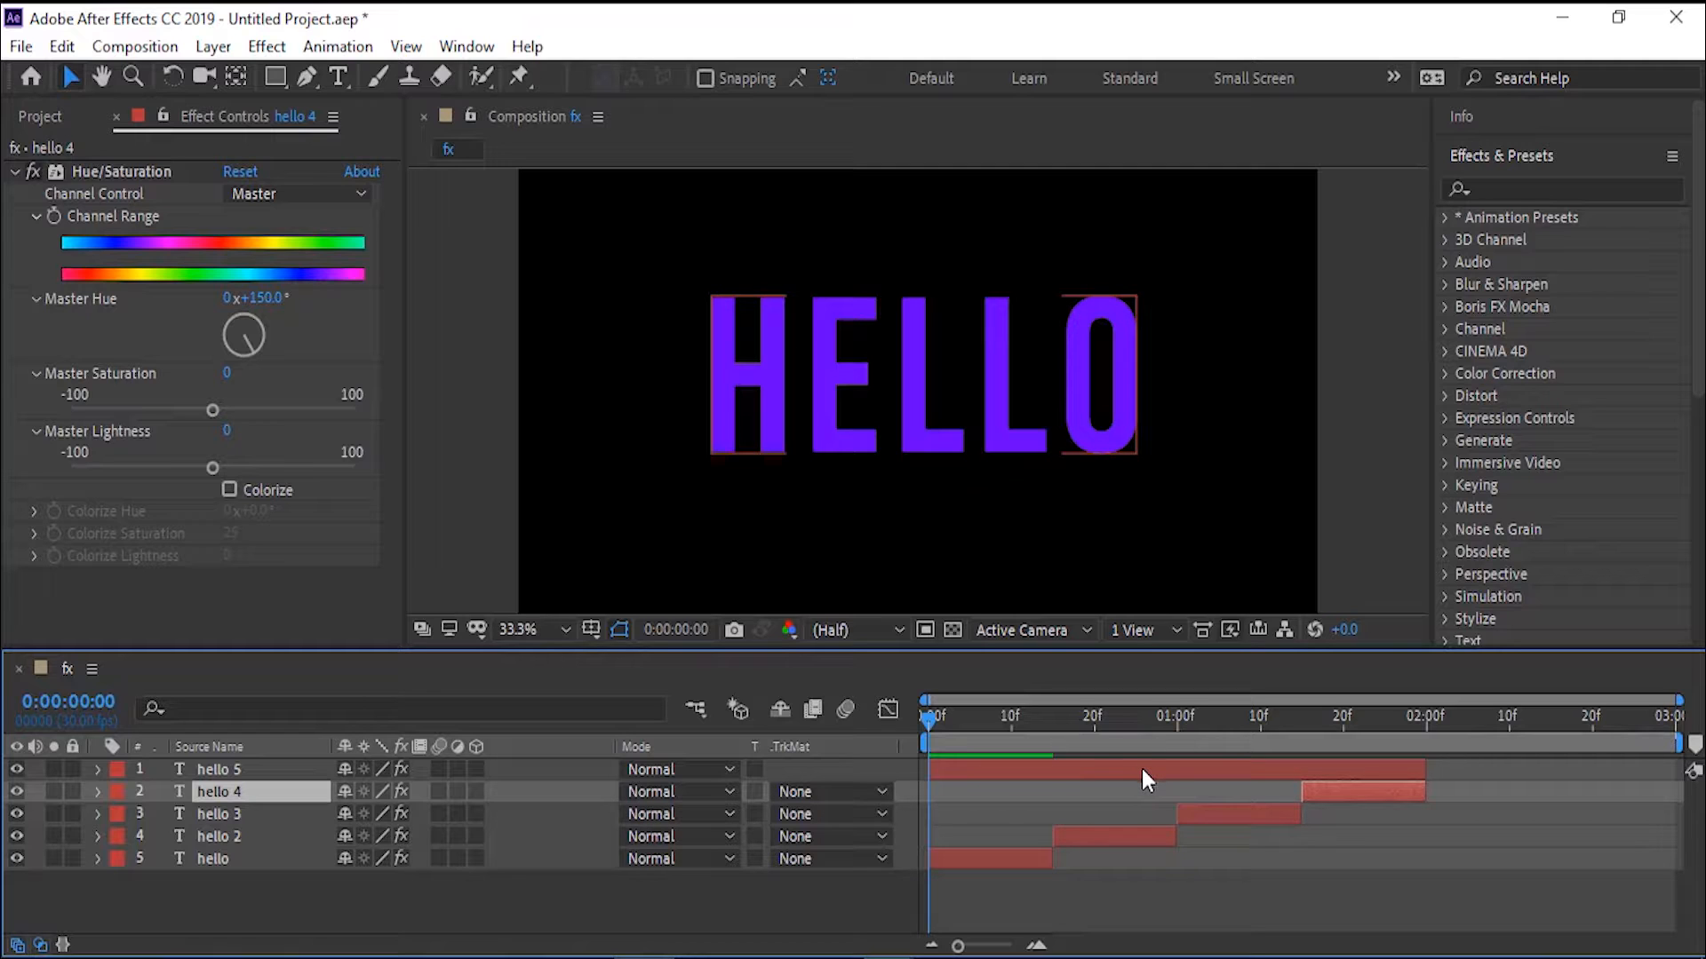
pyautogui.moveTo(1142, 769); pyautogui.dragTo(1340, 764)
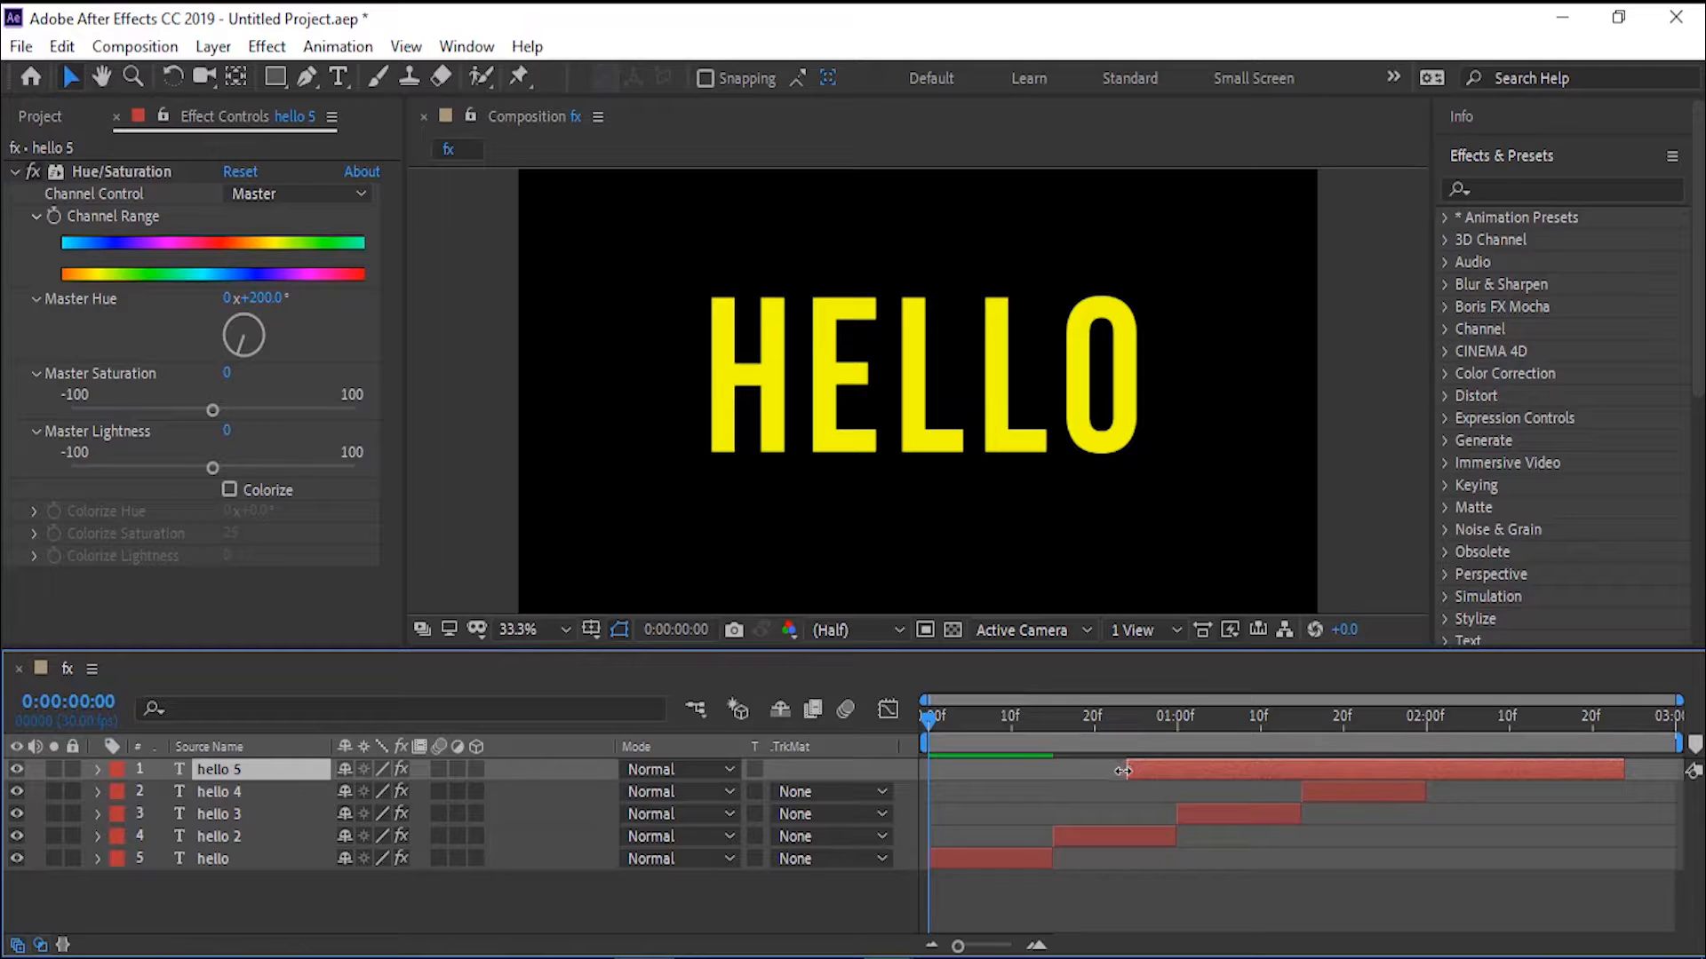
pyautogui.moveTo(1123, 771); pyautogui.dragTo(1420, 757)
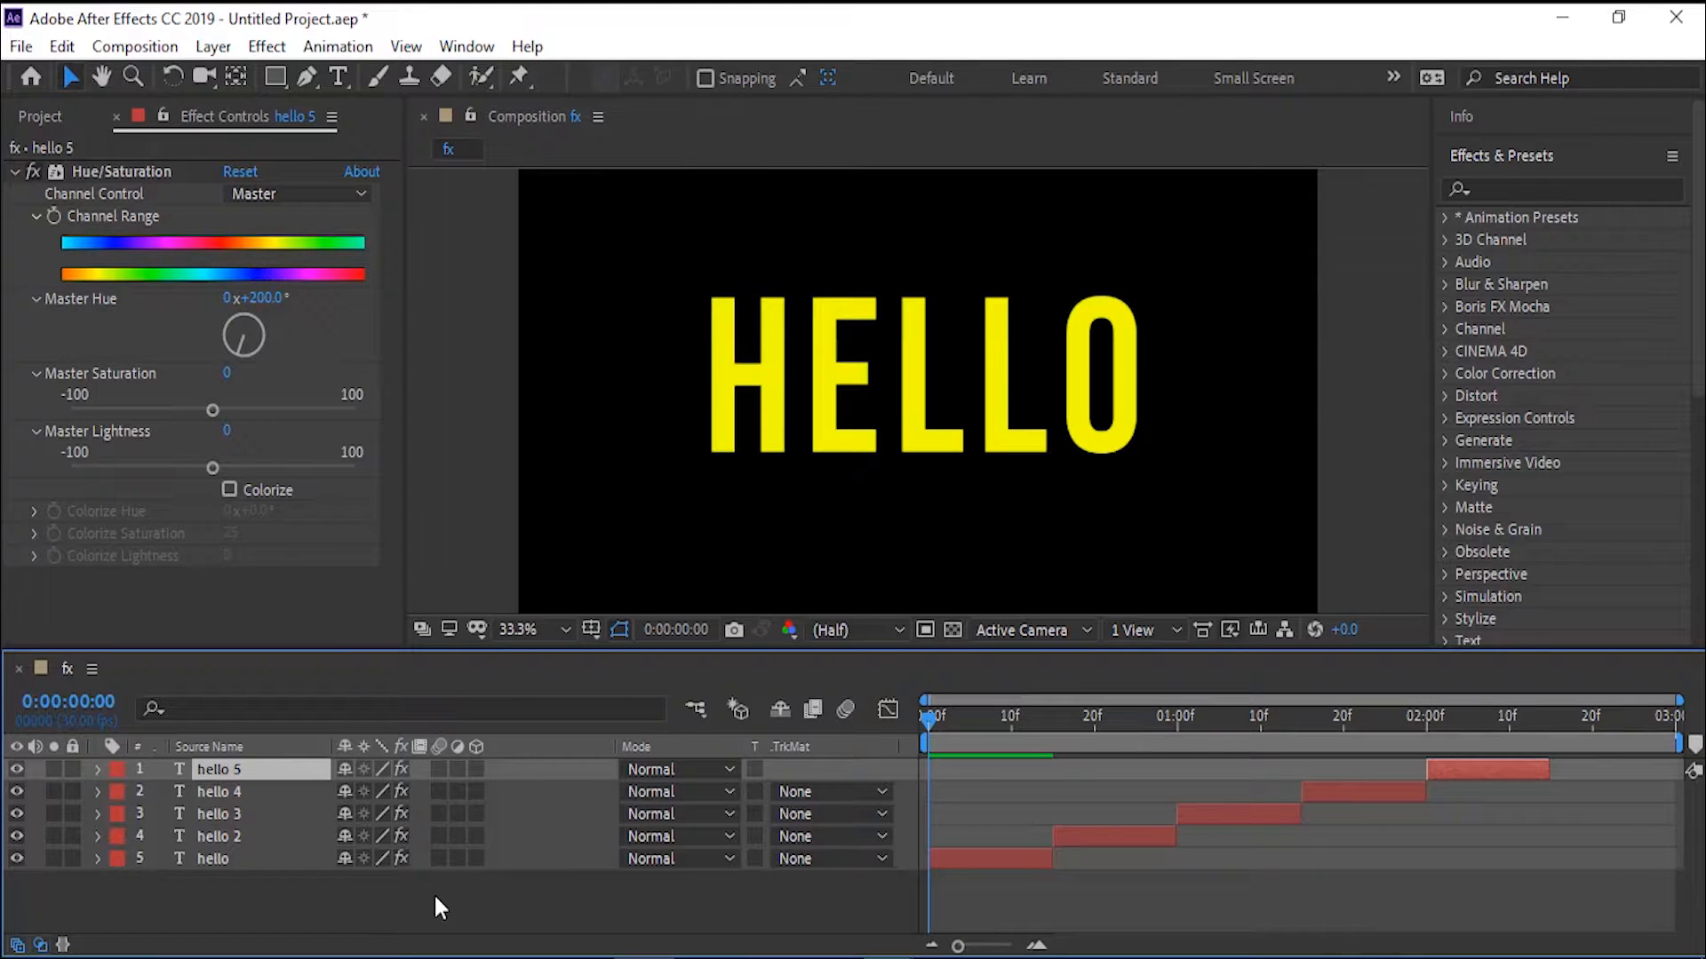
# Step: Make a duplicate of hello 5 with a Master Hue of 250° and shift its bar to start at 2:15
pyautogui.hotkey('ctrl', 'd')
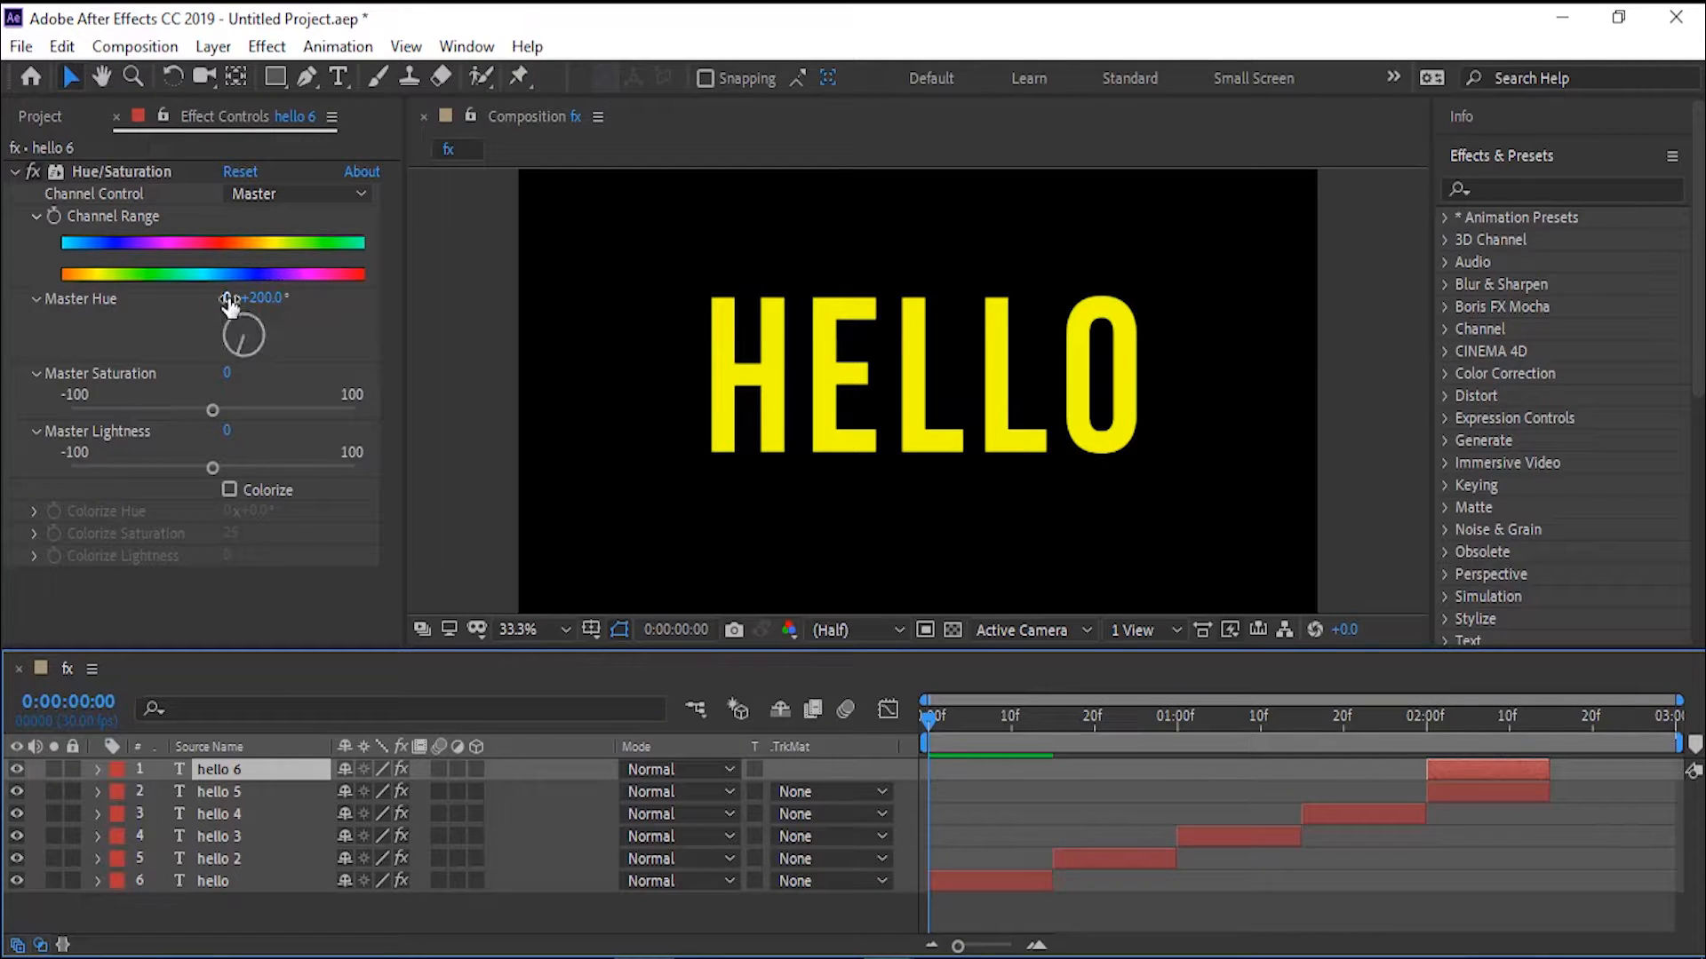
pyautogui.click(264, 296)
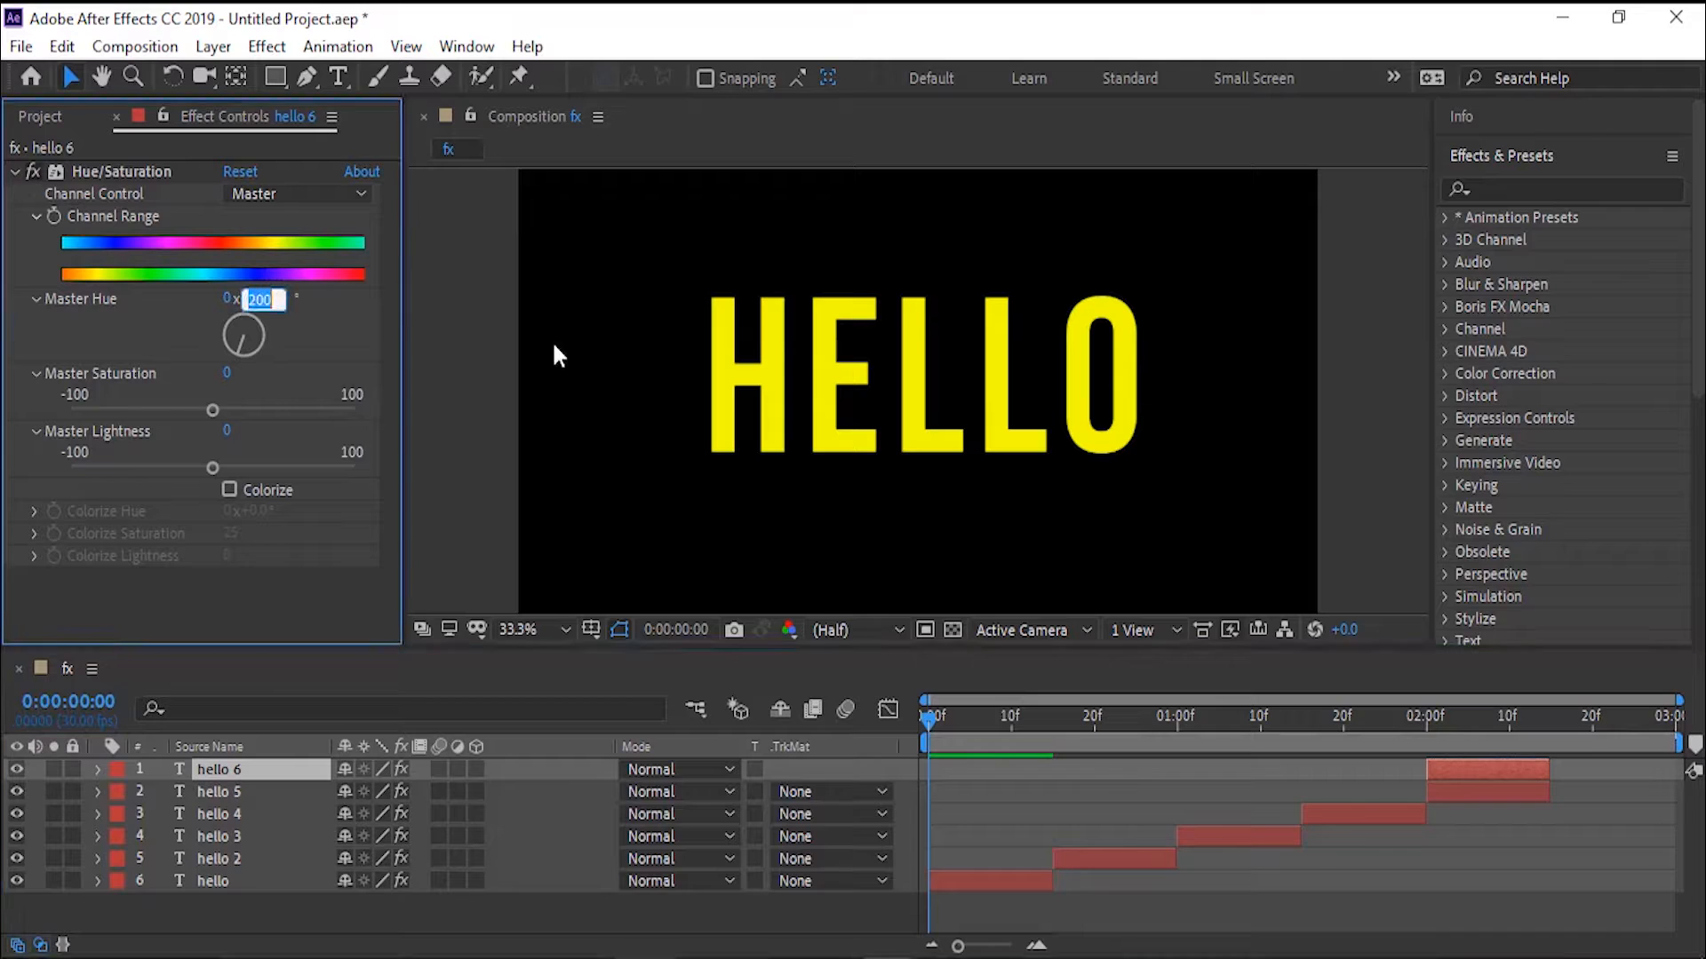
pyautogui.write('250')
pyautogui.press('Return')
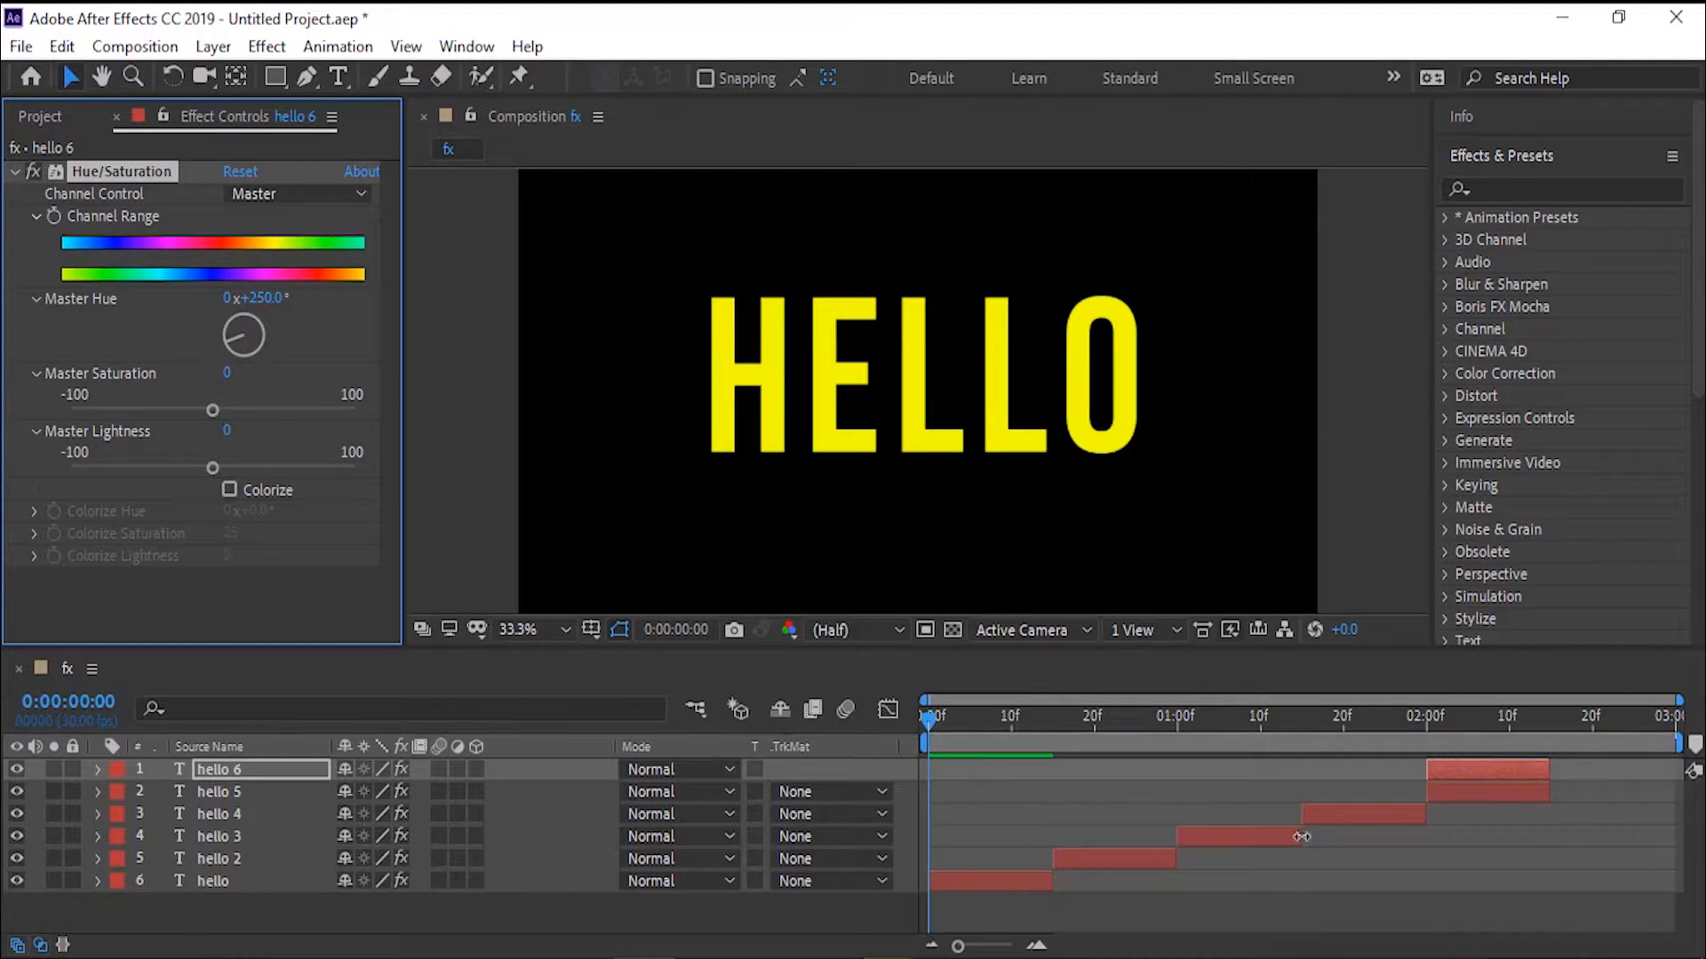
pyautogui.moveTo(1496, 765); pyautogui.dragTo(1618, 769)
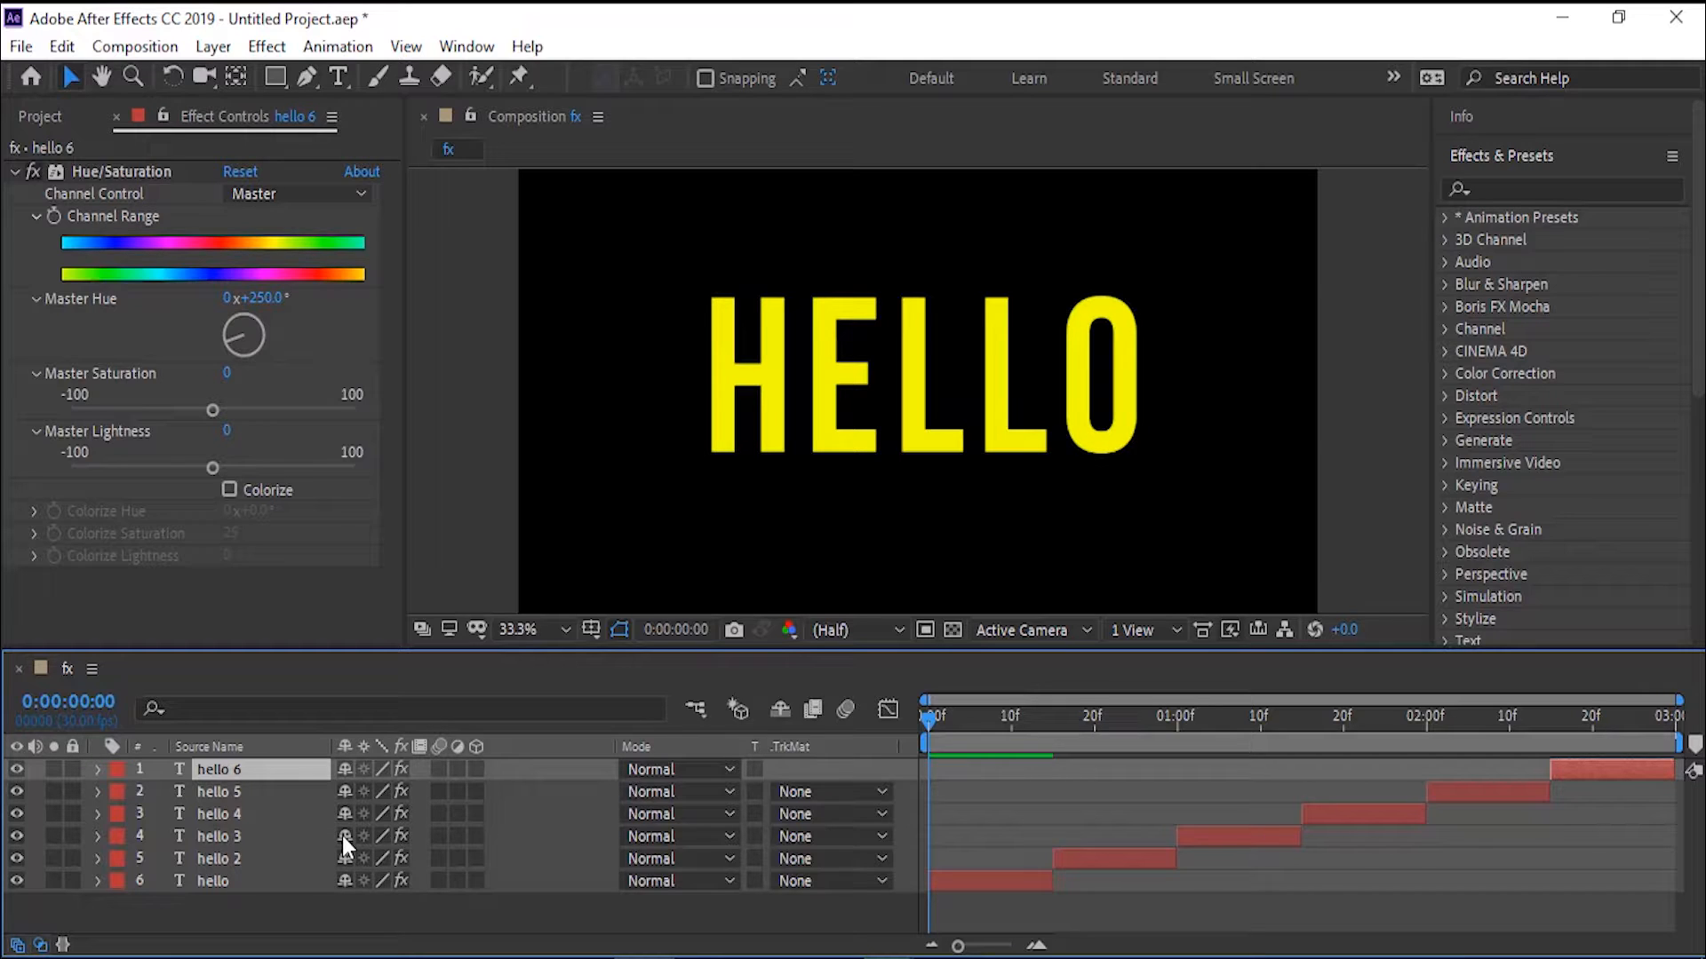
# Step: Collapse the Hue/Saturation effect controls on each of the layers hello 2 through hello 6
pyautogui.click(13, 173)
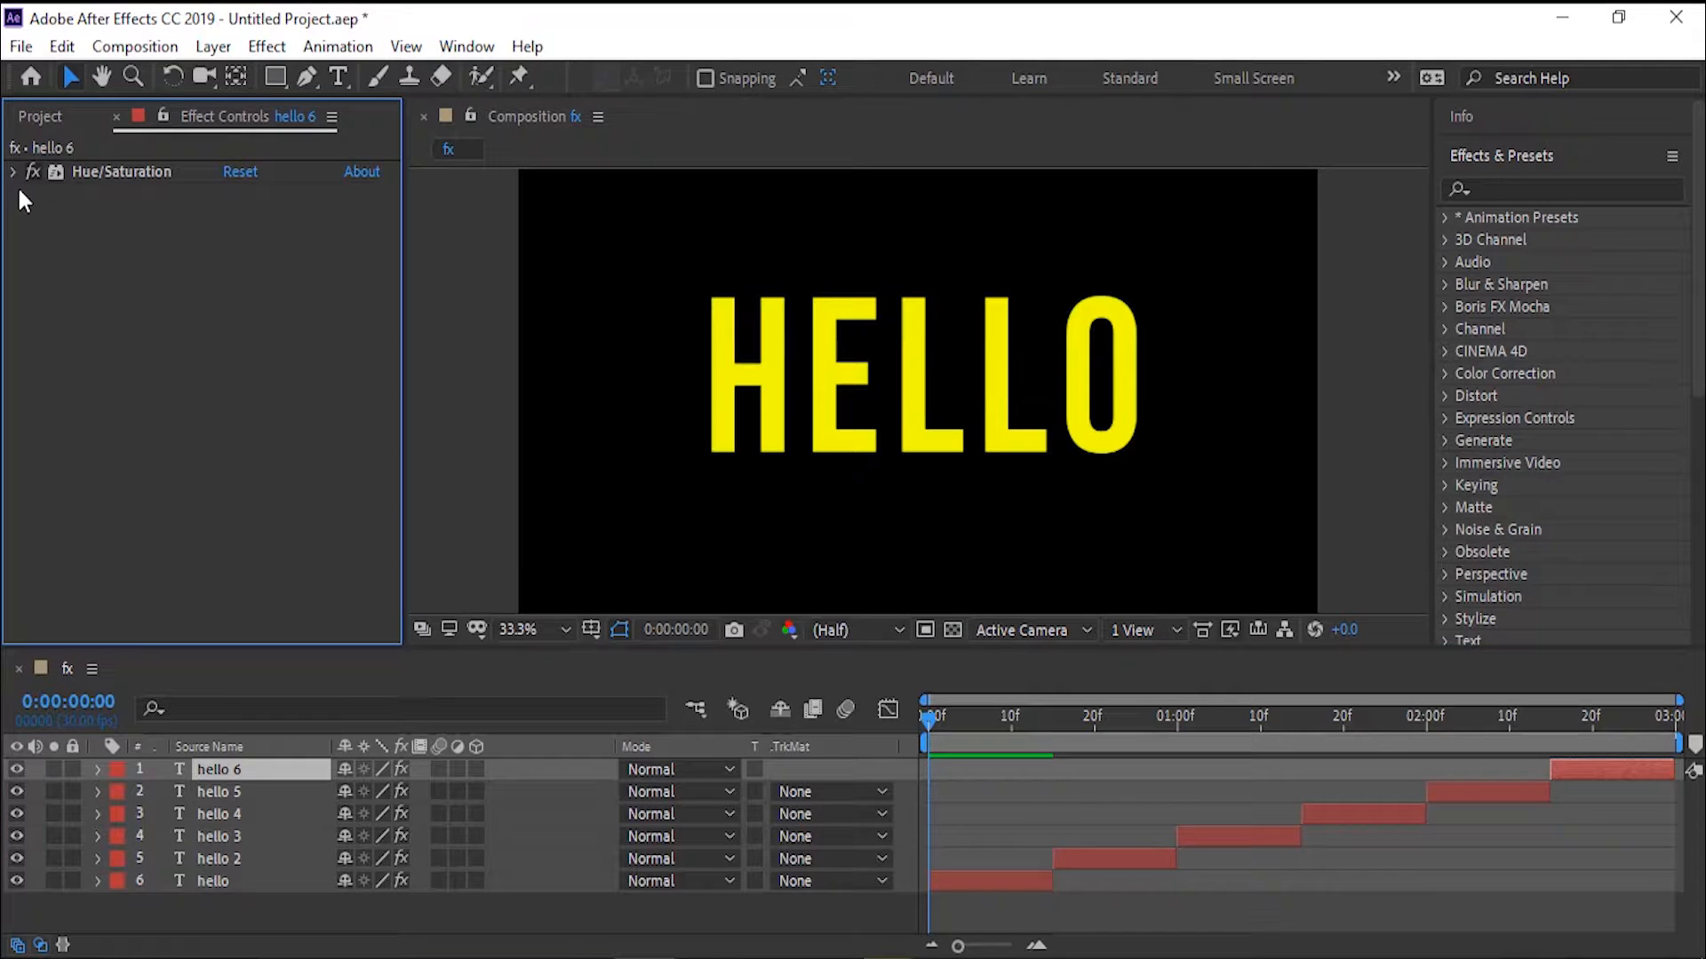
pyautogui.click(260, 791)
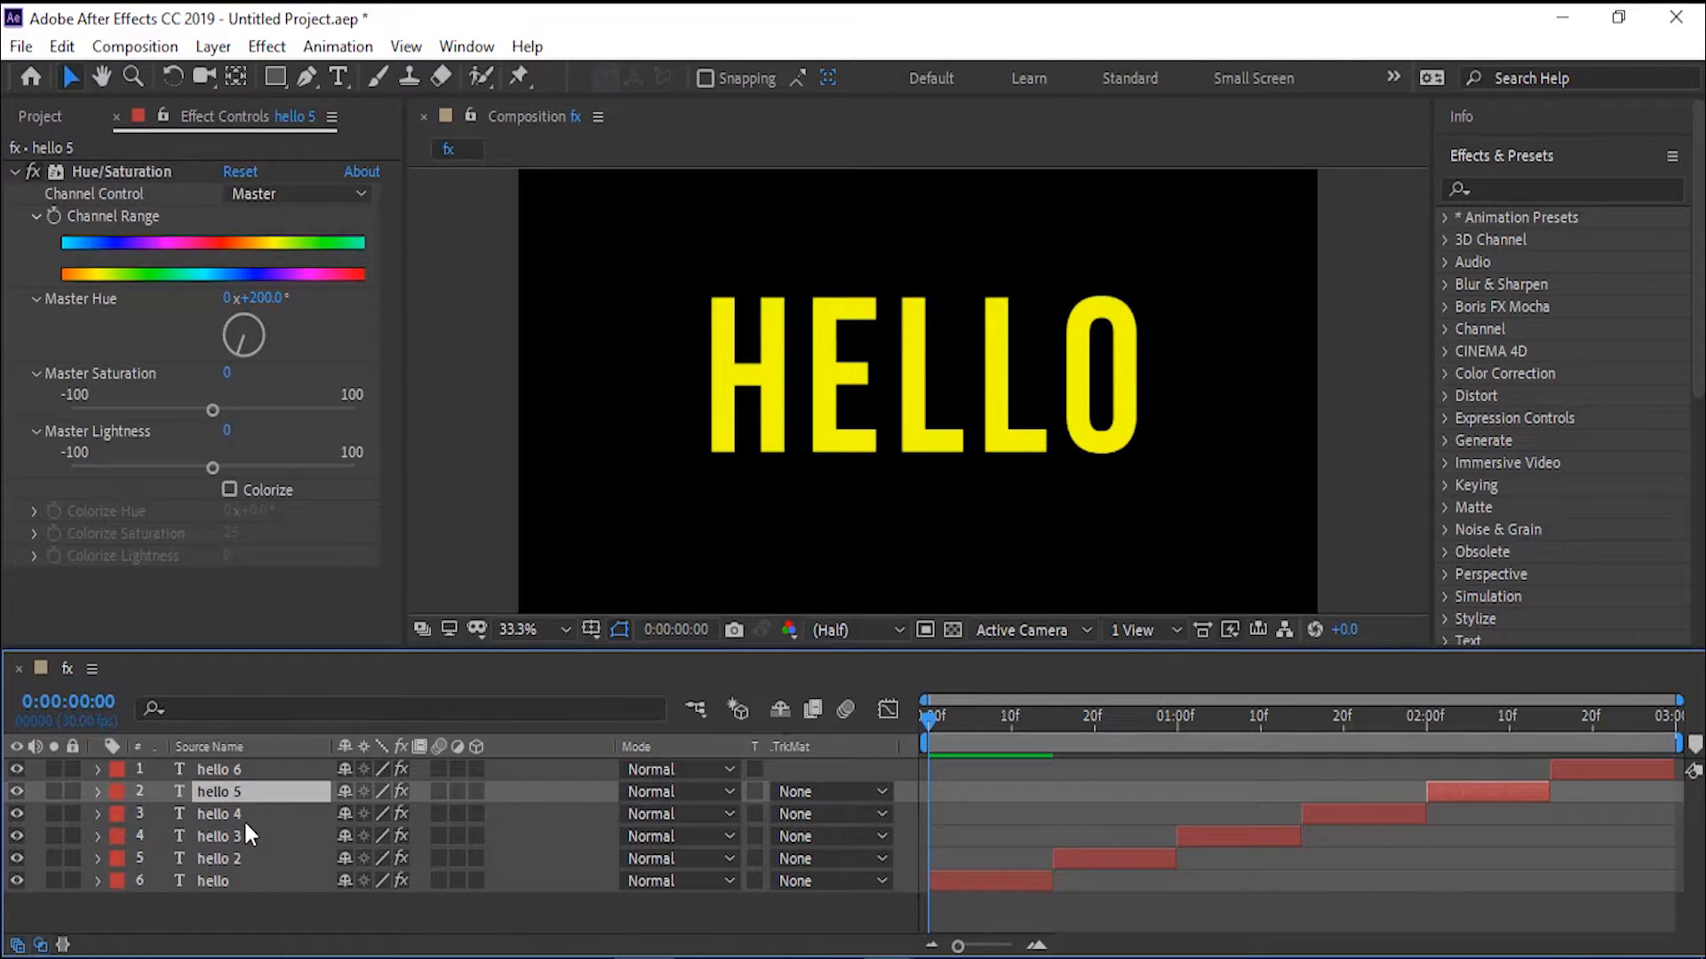
pyautogui.click(248, 815)
pyautogui.click(245, 838)
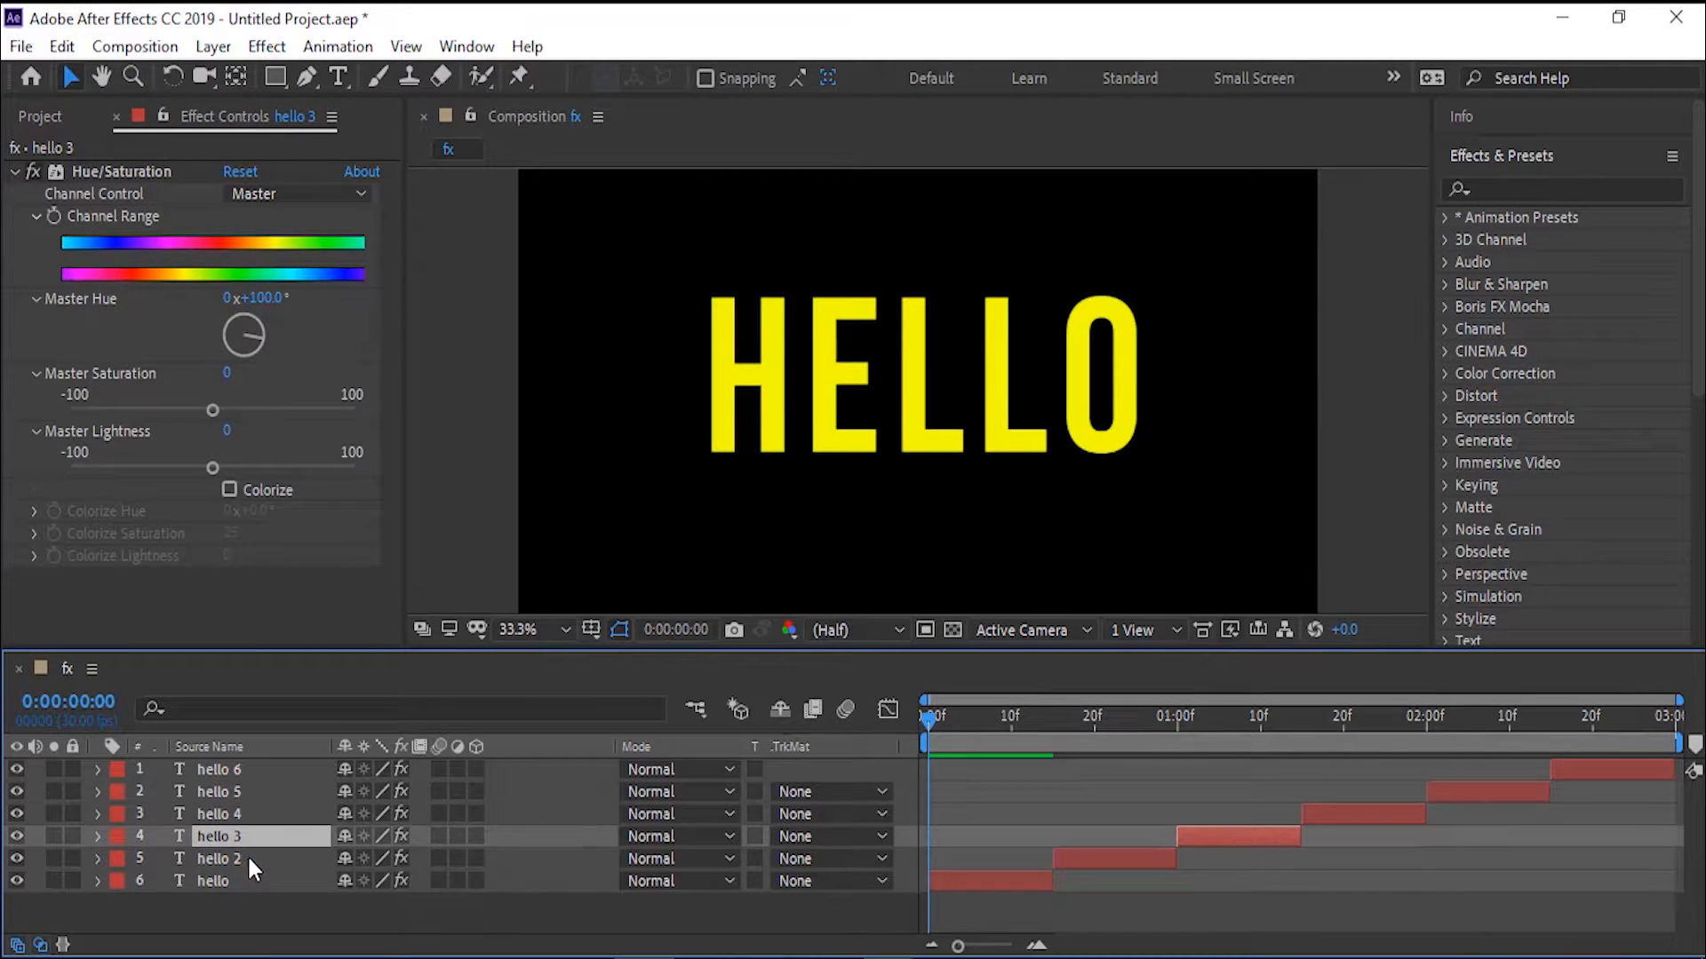
pyautogui.click(246, 856)
pyautogui.click(228, 880)
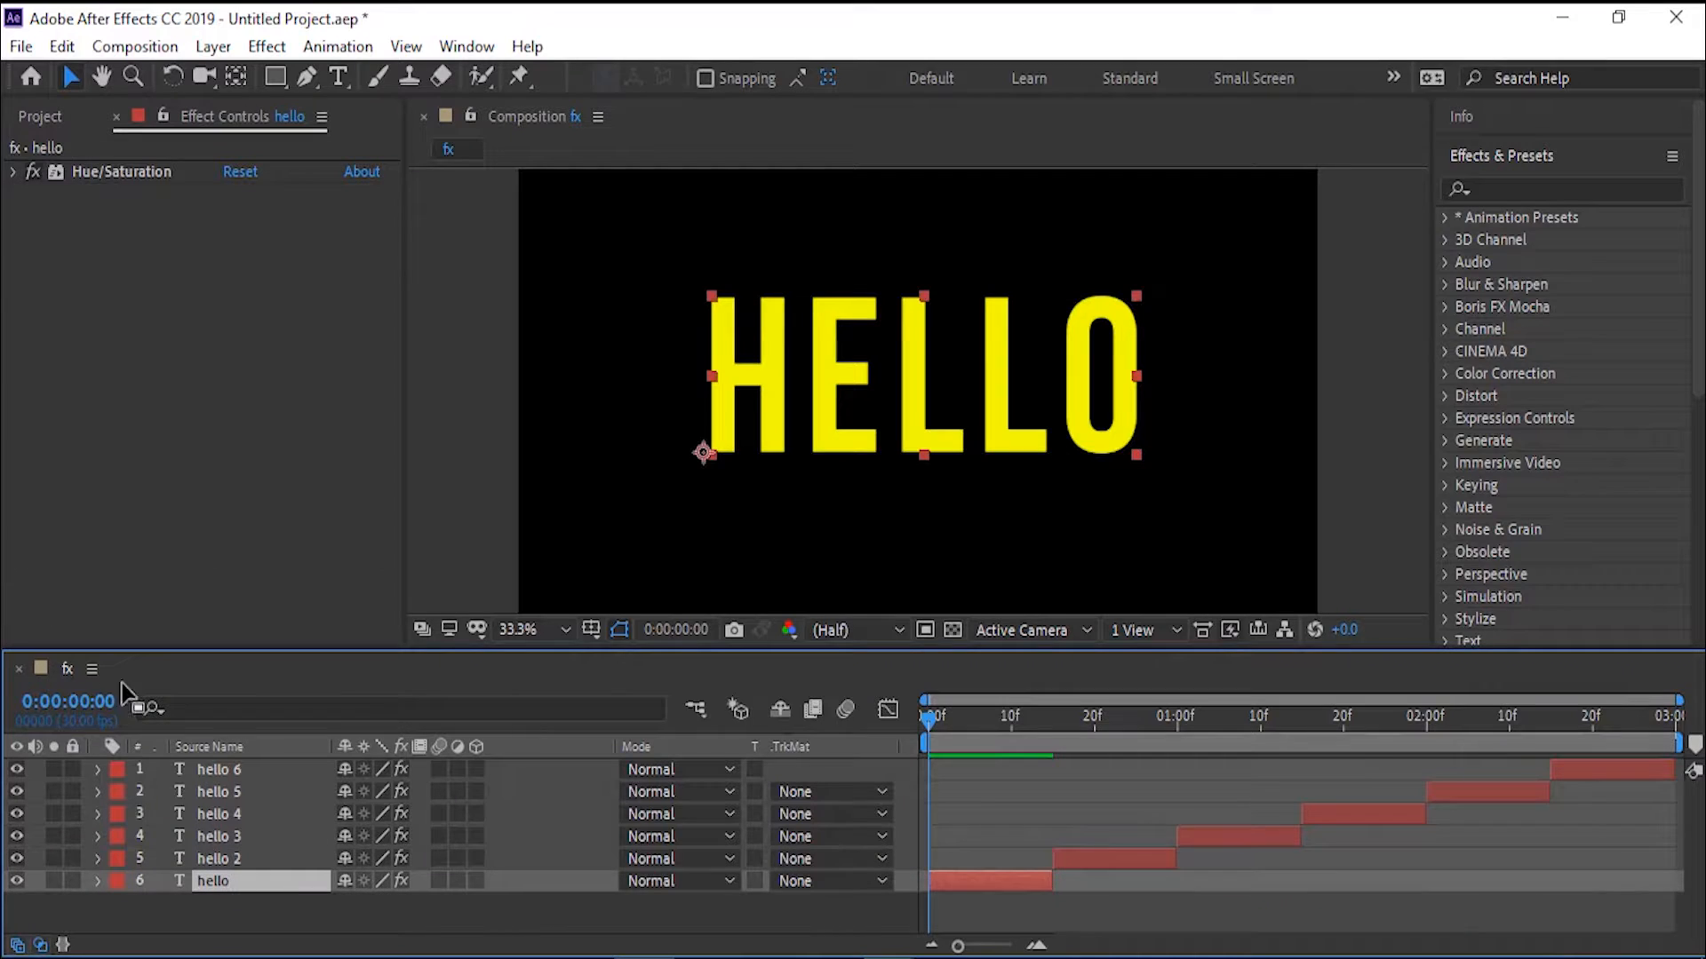
pyautogui.click(259, 857)
pyautogui.click(16, 172)
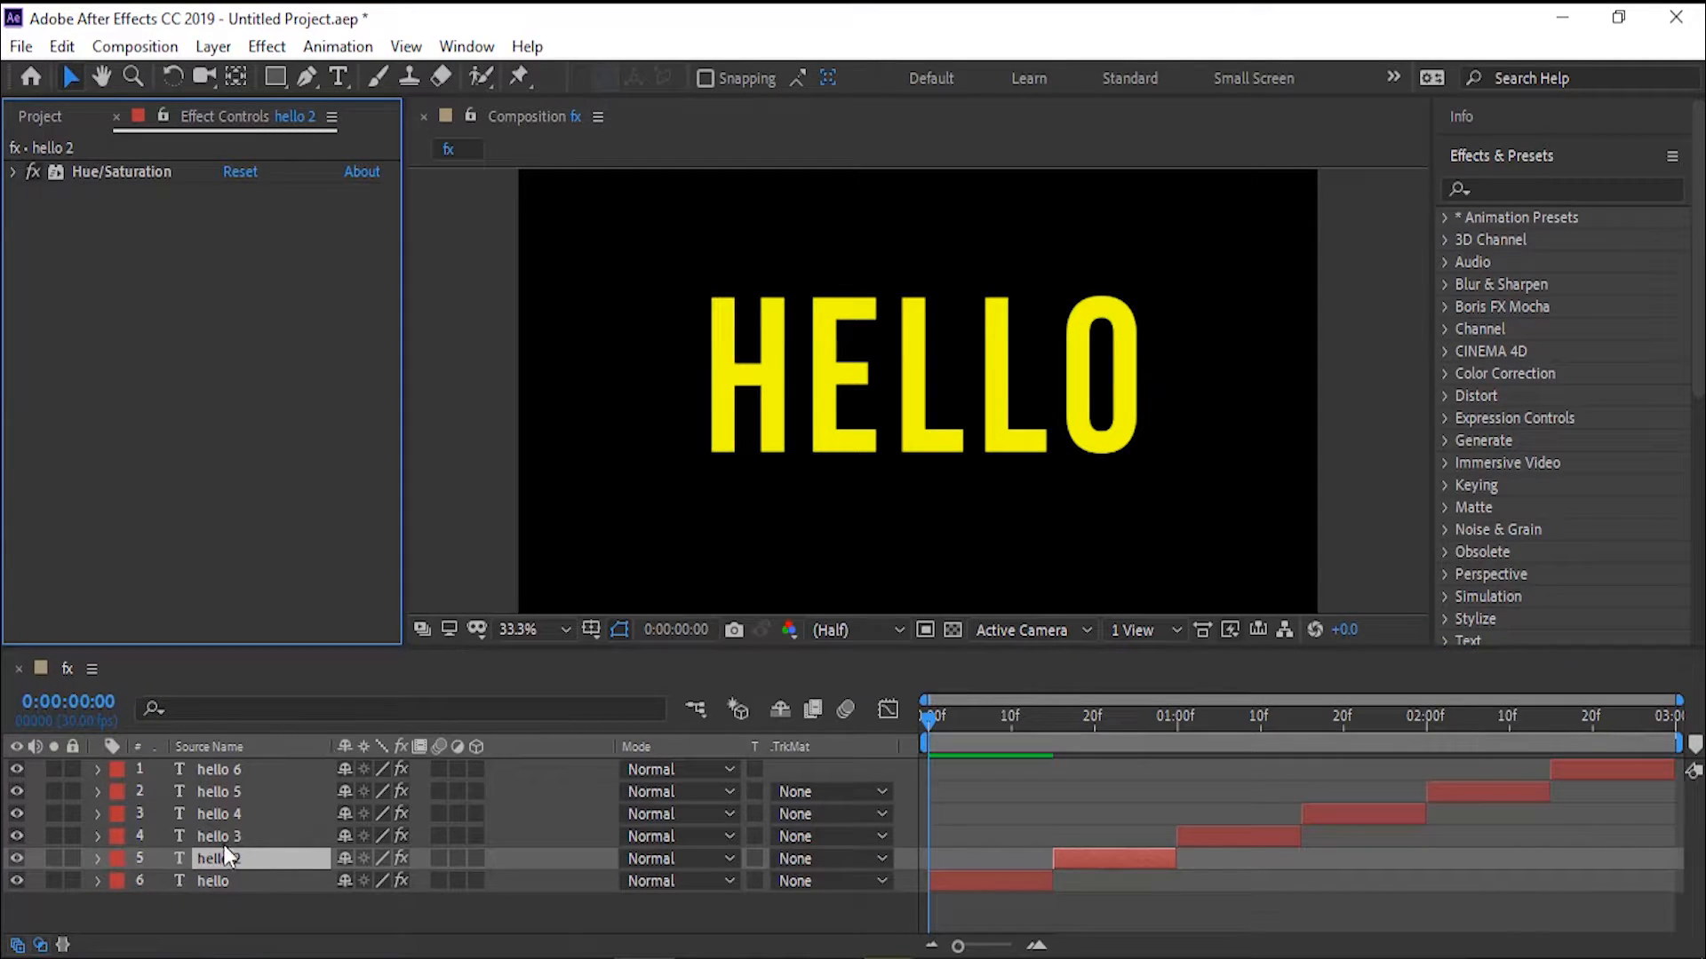
pyautogui.click(226, 837)
pyautogui.click(14, 172)
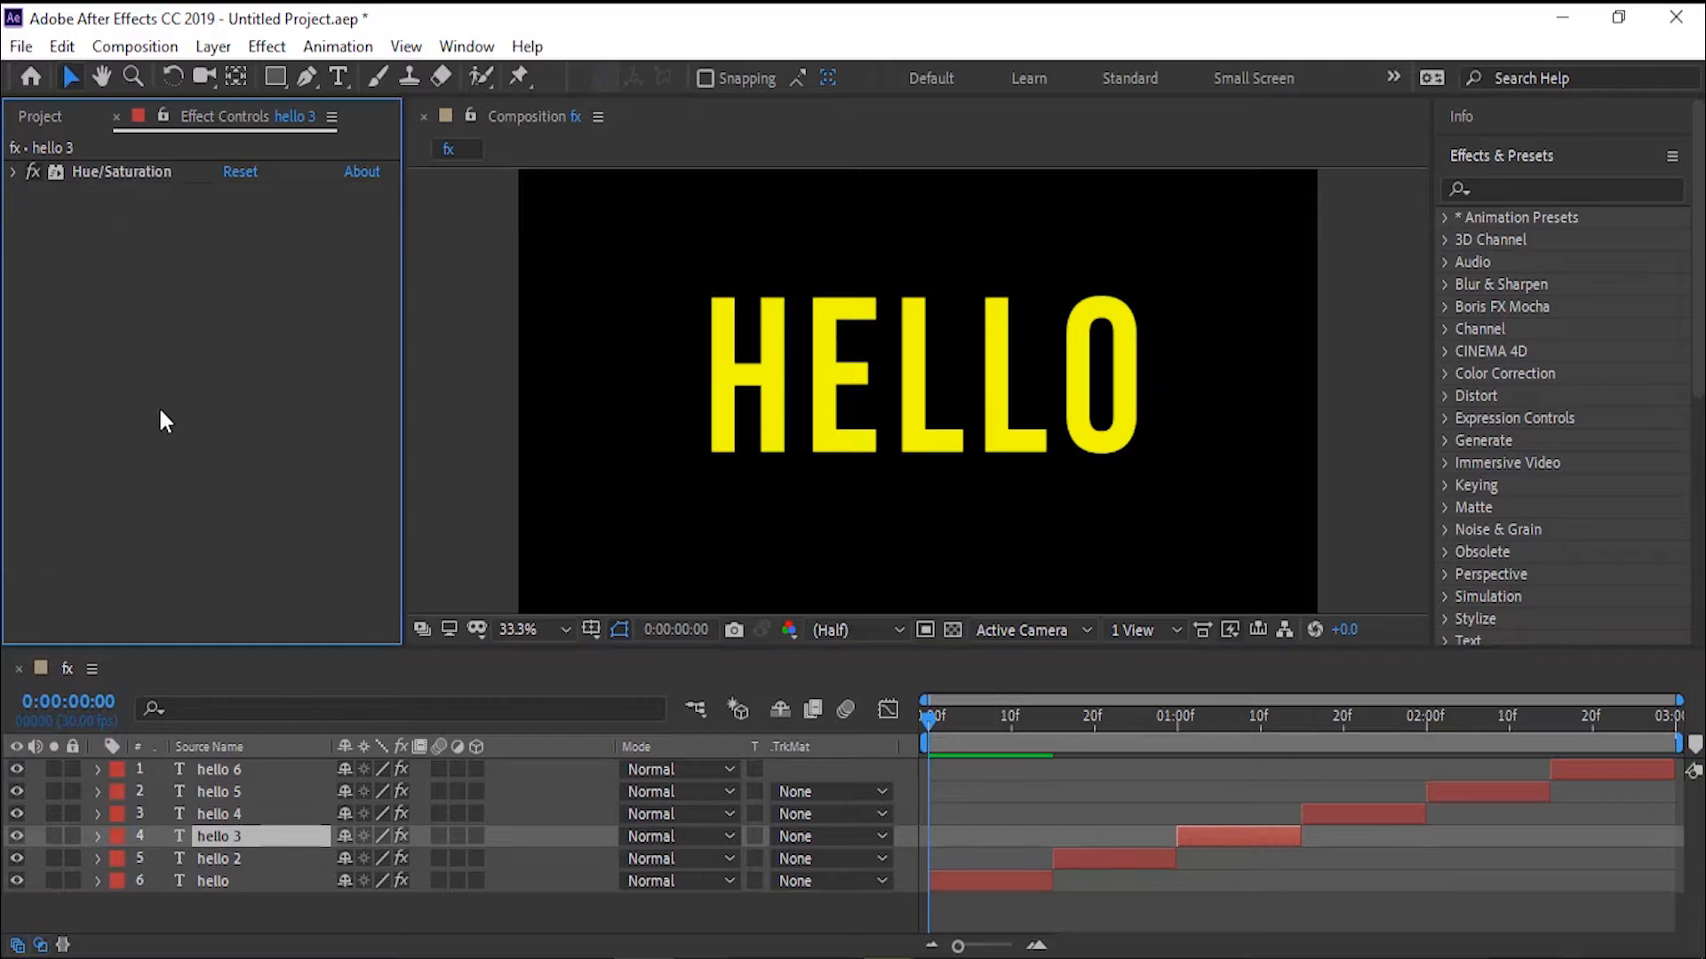
pyautogui.click(247, 814)
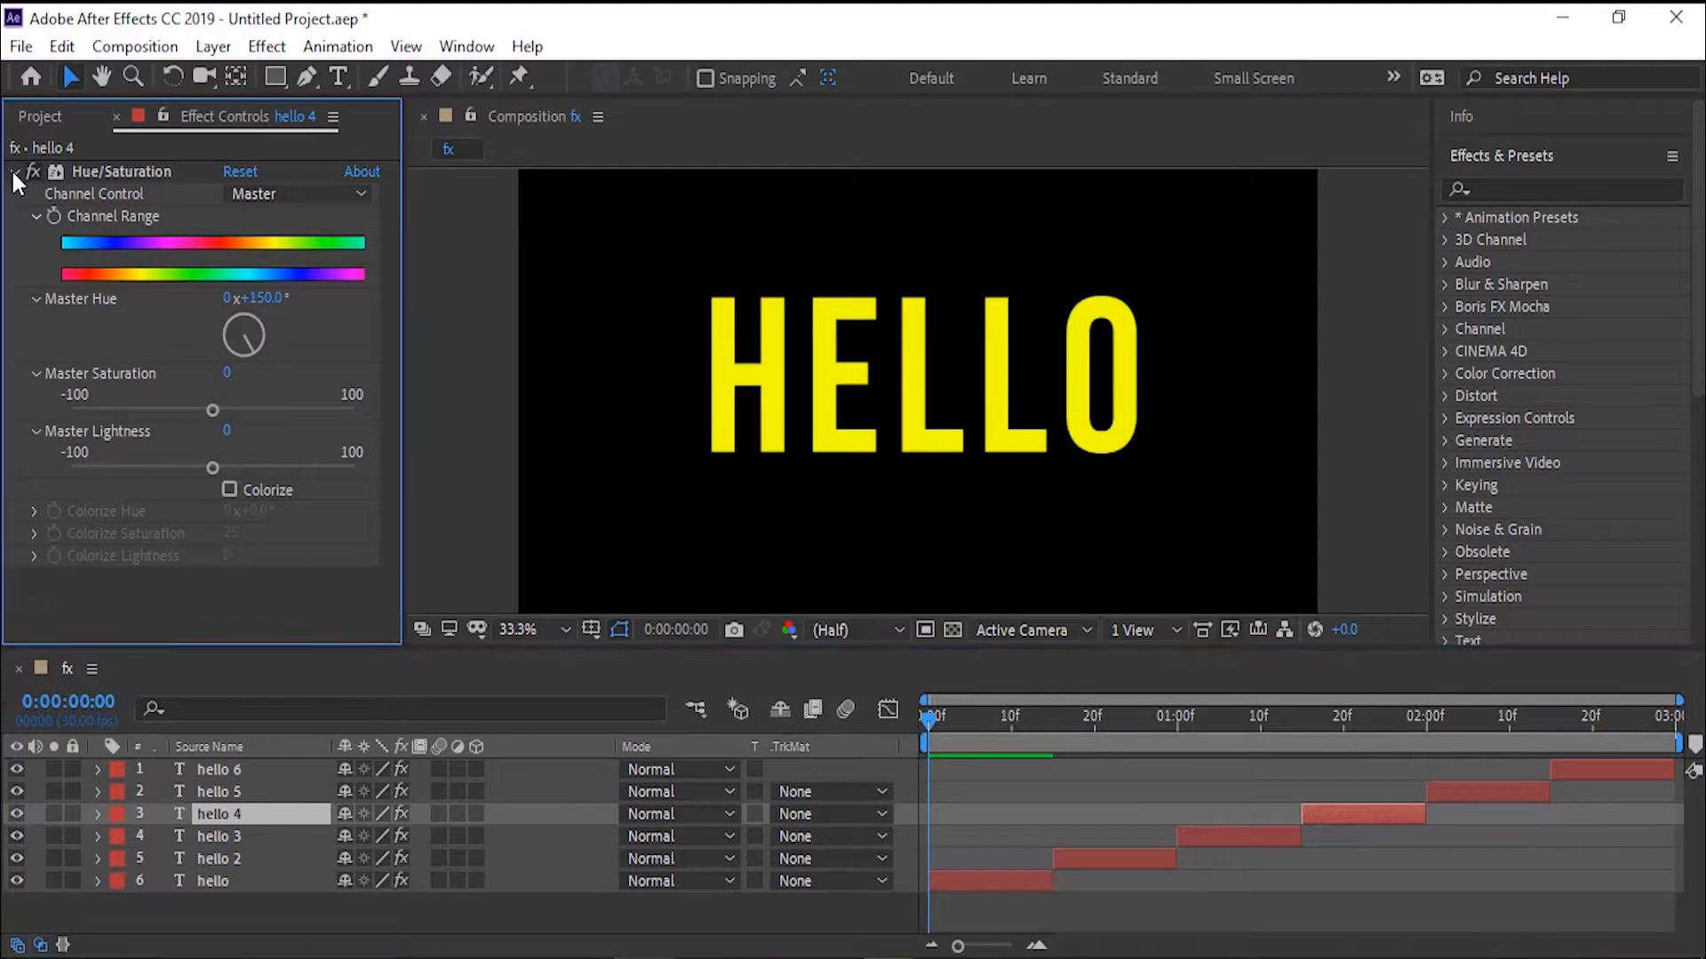
pyautogui.click(14, 172)
pyautogui.click(249, 791)
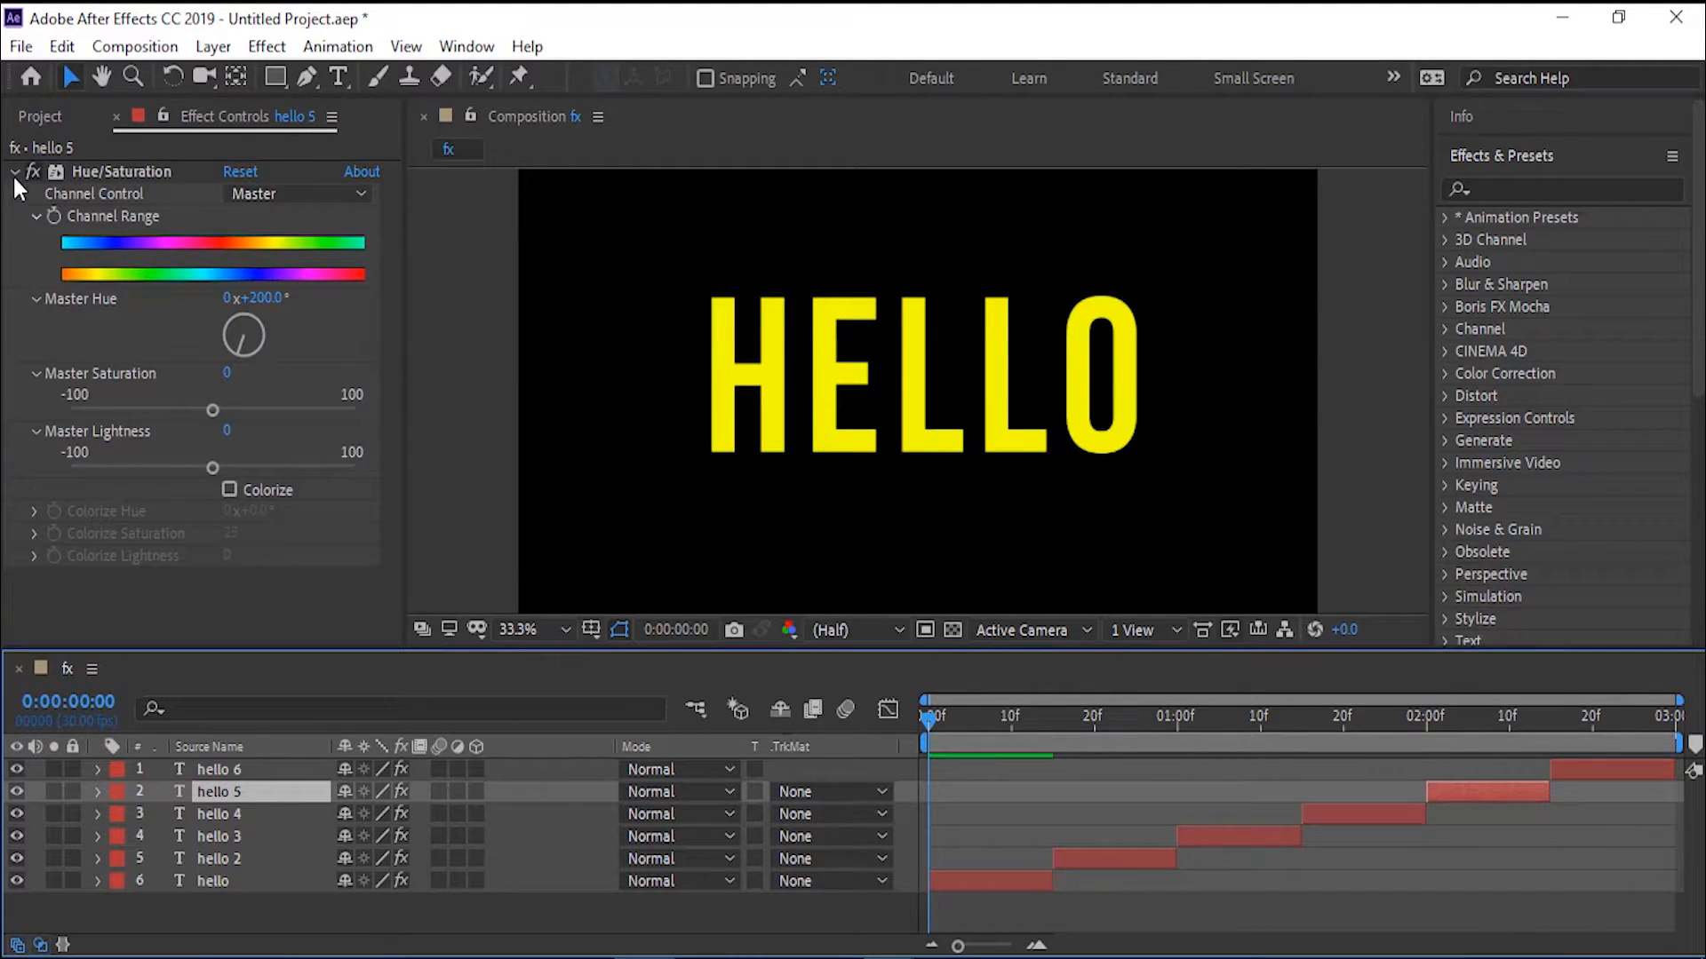
pyautogui.click(13, 173)
pyautogui.click(227, 769)
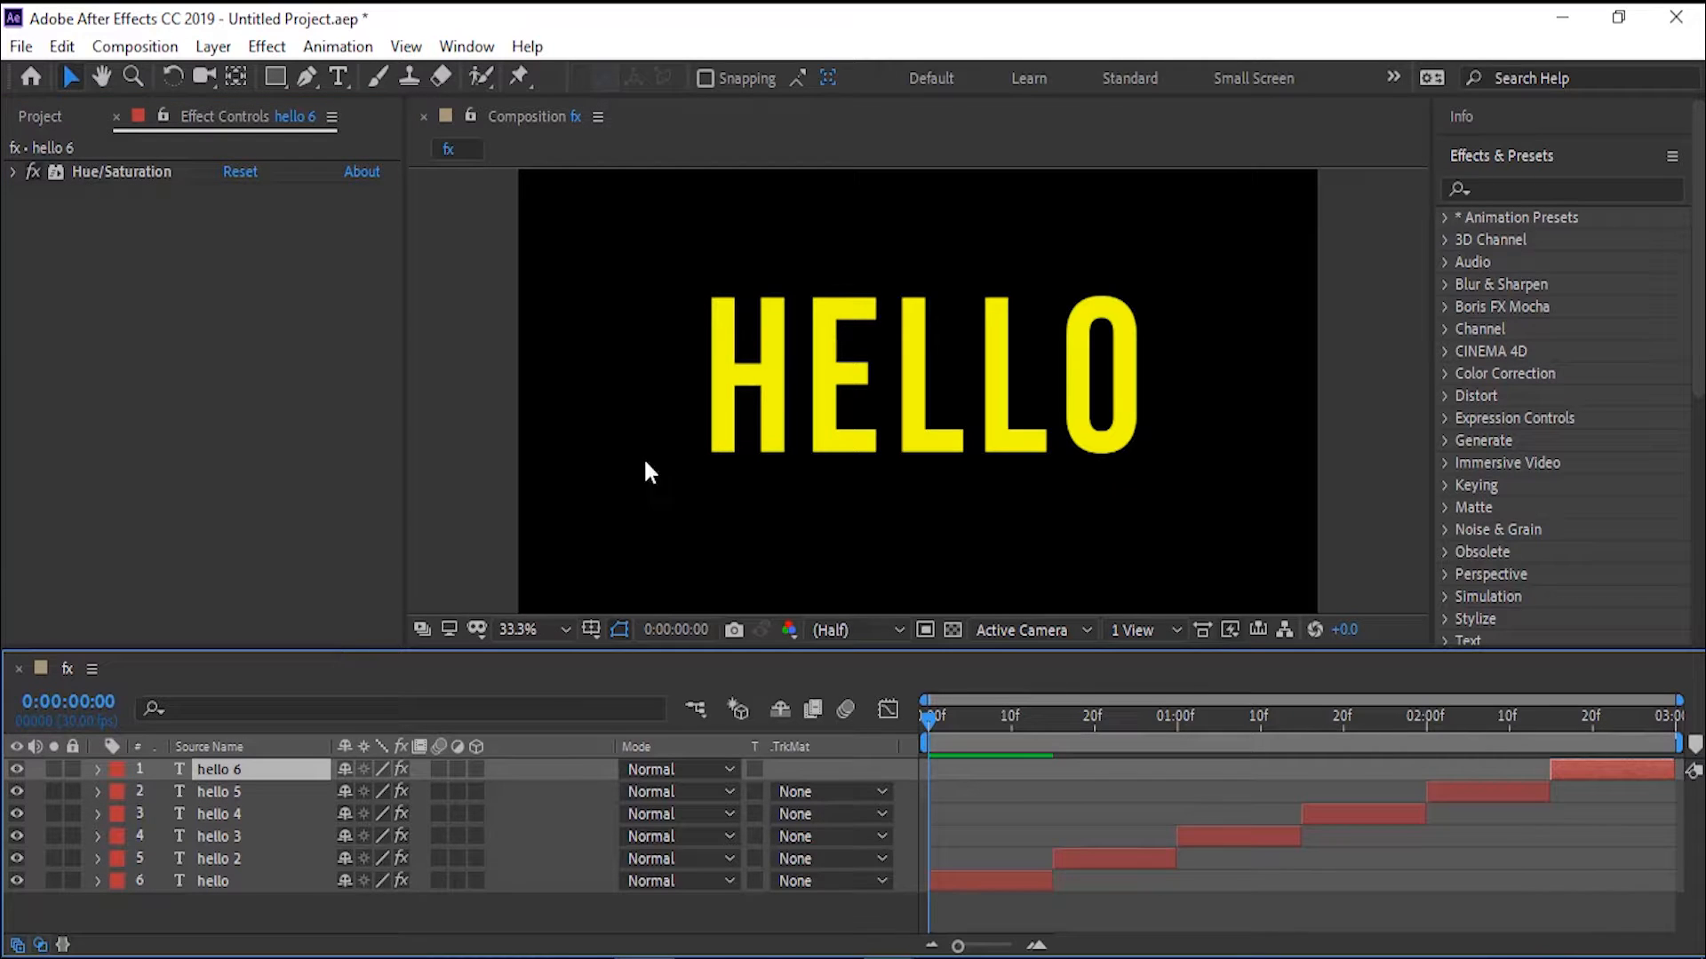
# Step: Preview the colour-changing HELLO animation, stop playback and return the playhead to 0:00
pyautogui.click(1672, 157)
pyautogui.click(1673, 151)
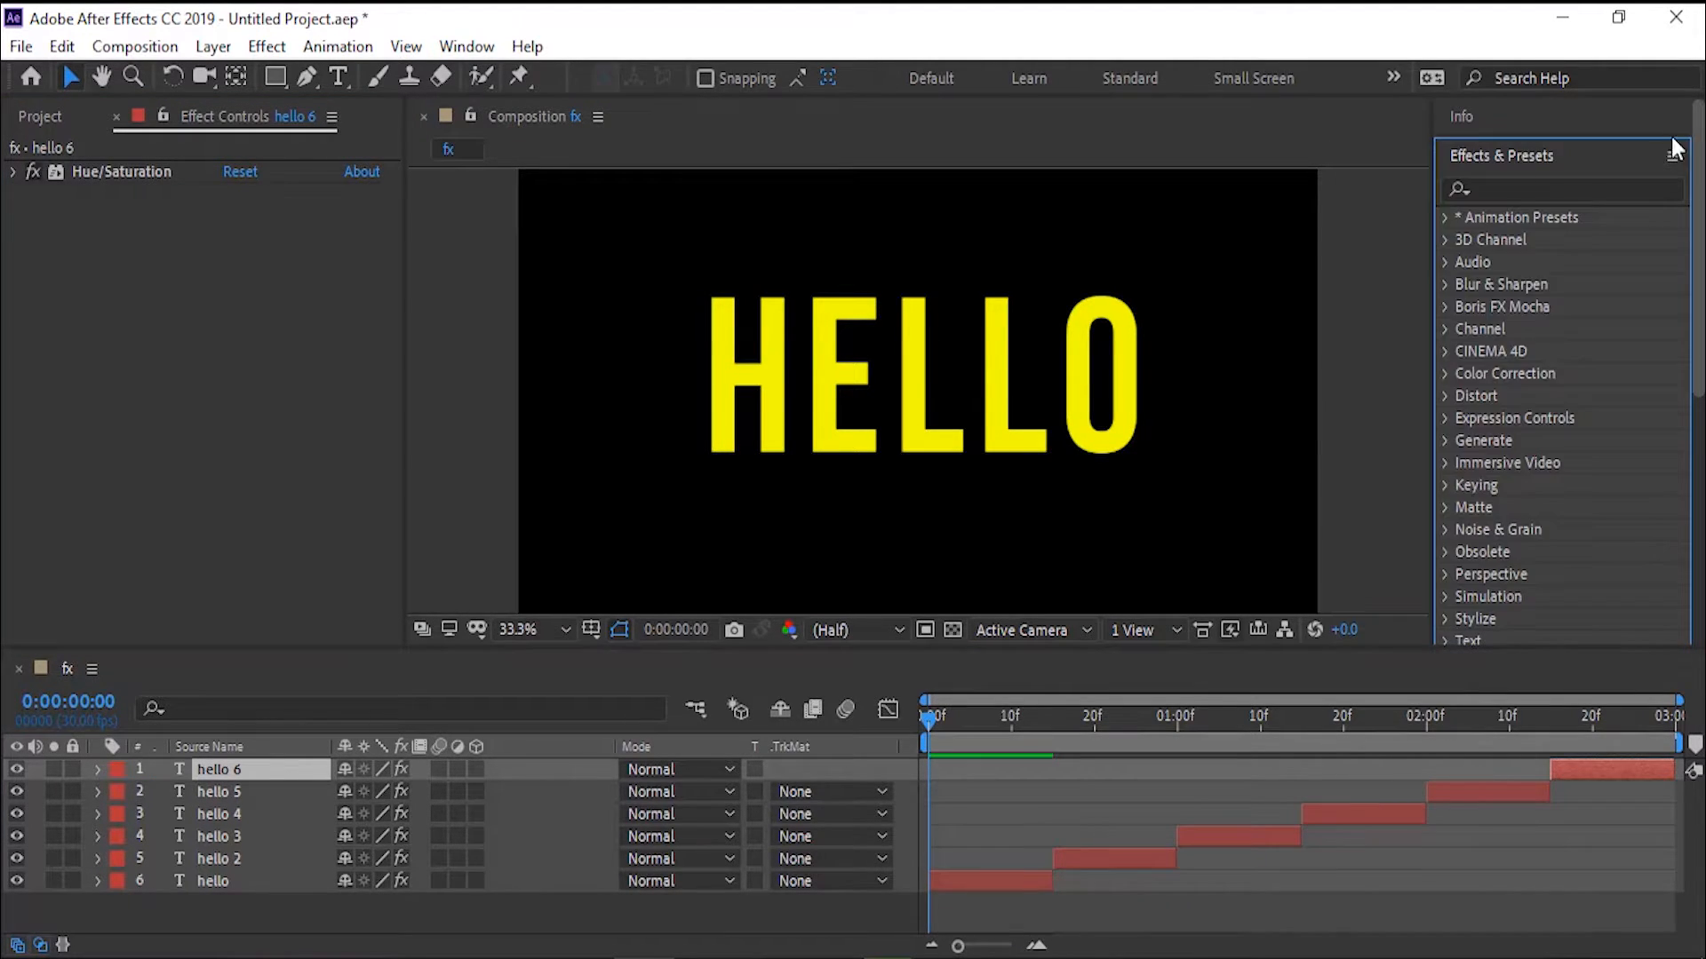
pyautogui.click(1511, 157)
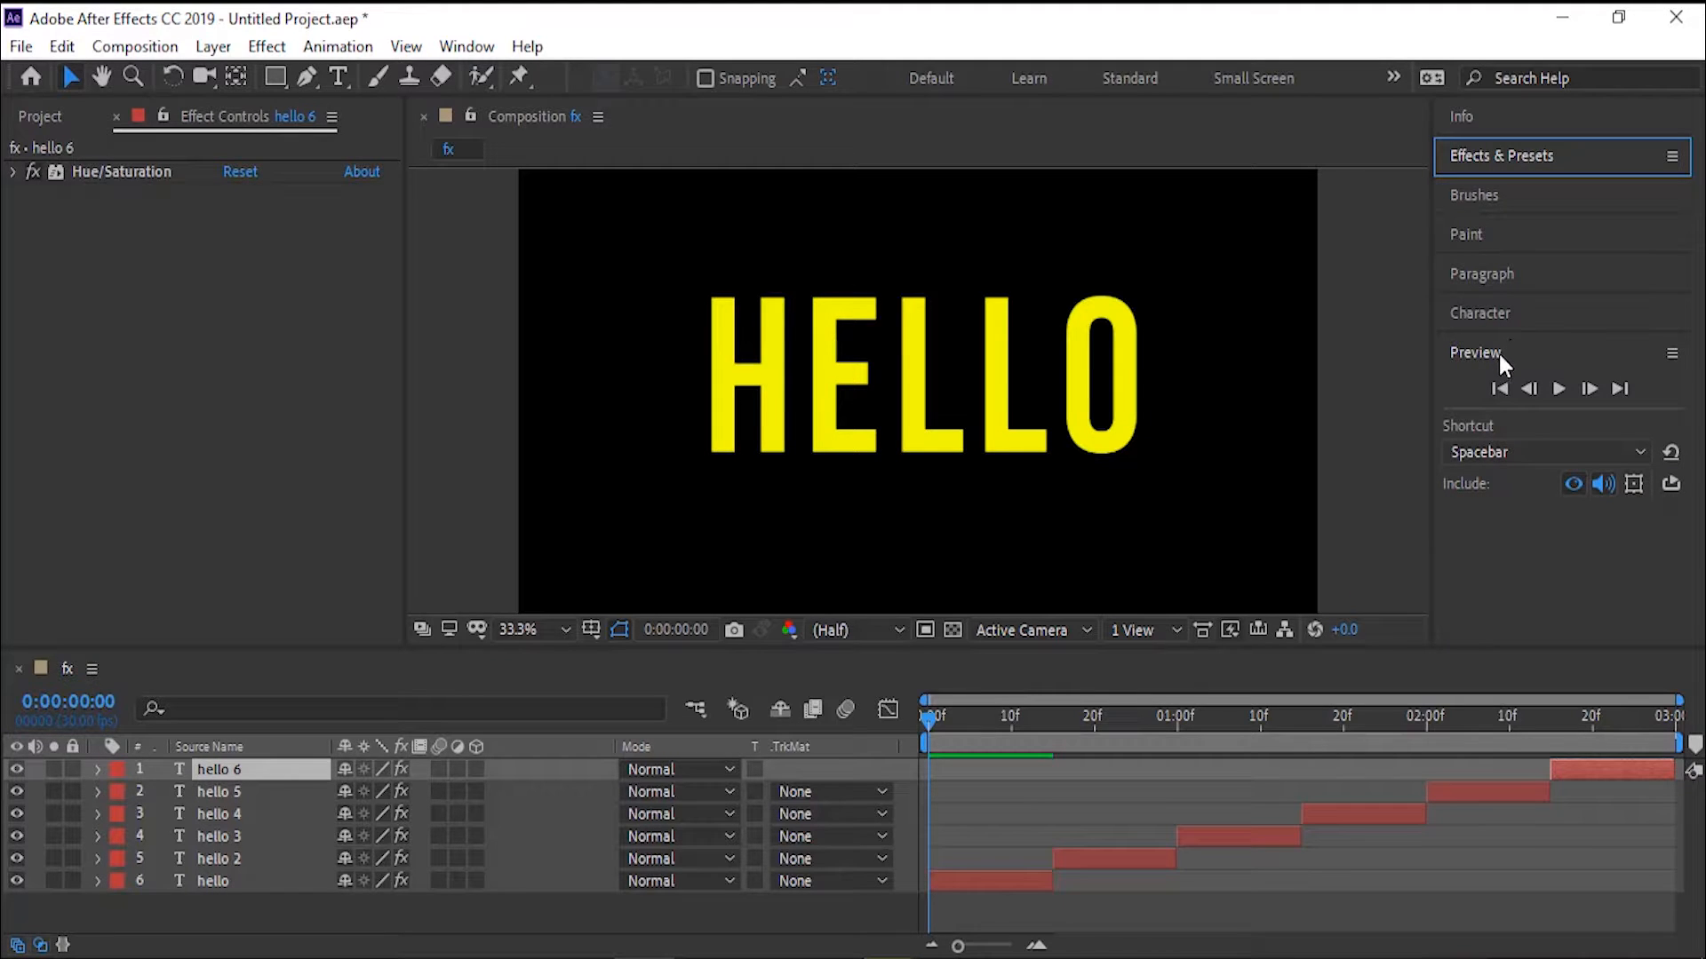
pyautogui.click(1556, 387)
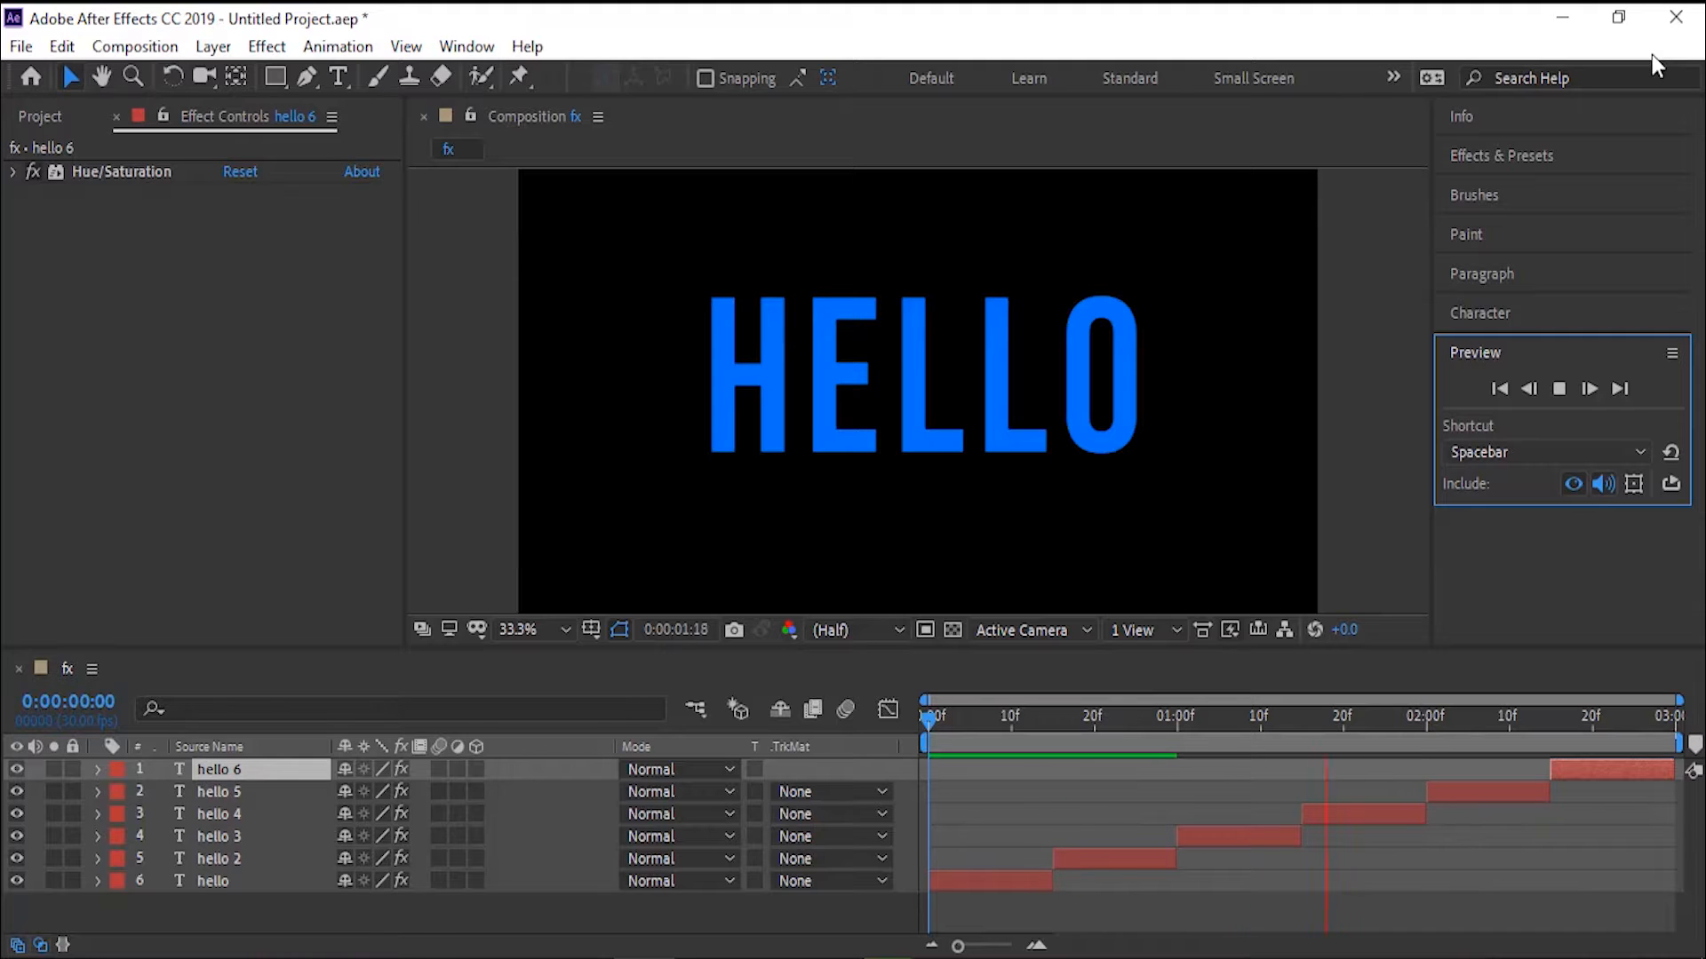
pyautogui.press('space')
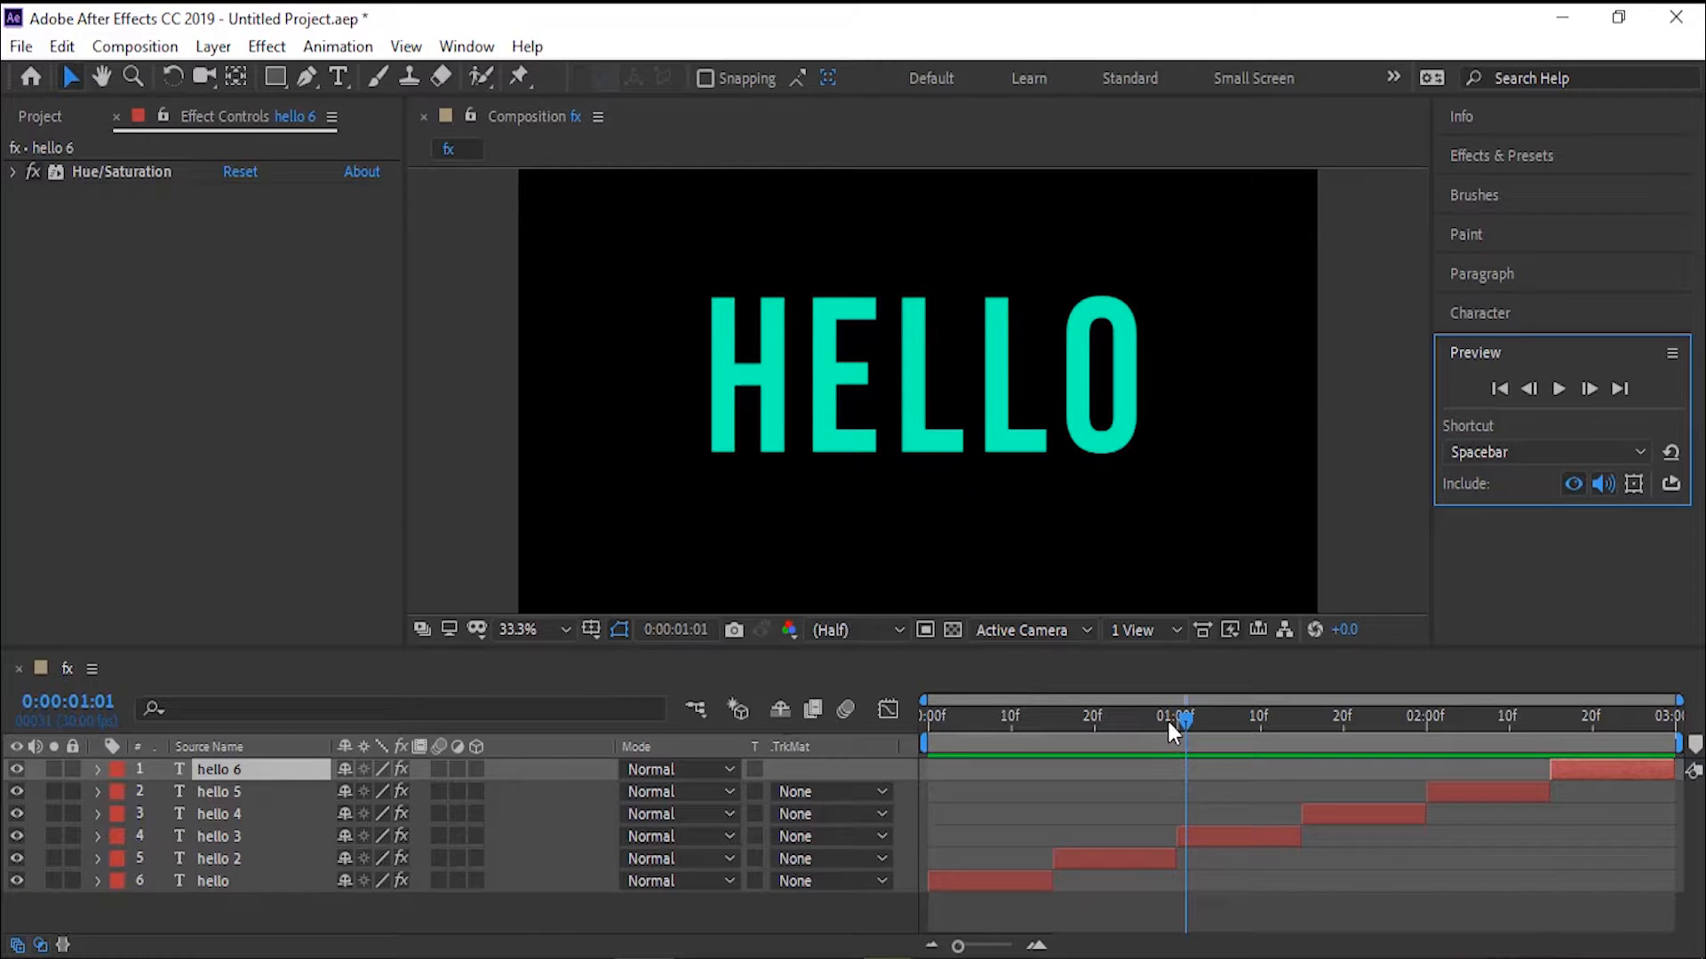
pyautogui.moveTo(1182, 715); pyautogui.dragTo(928, 715)
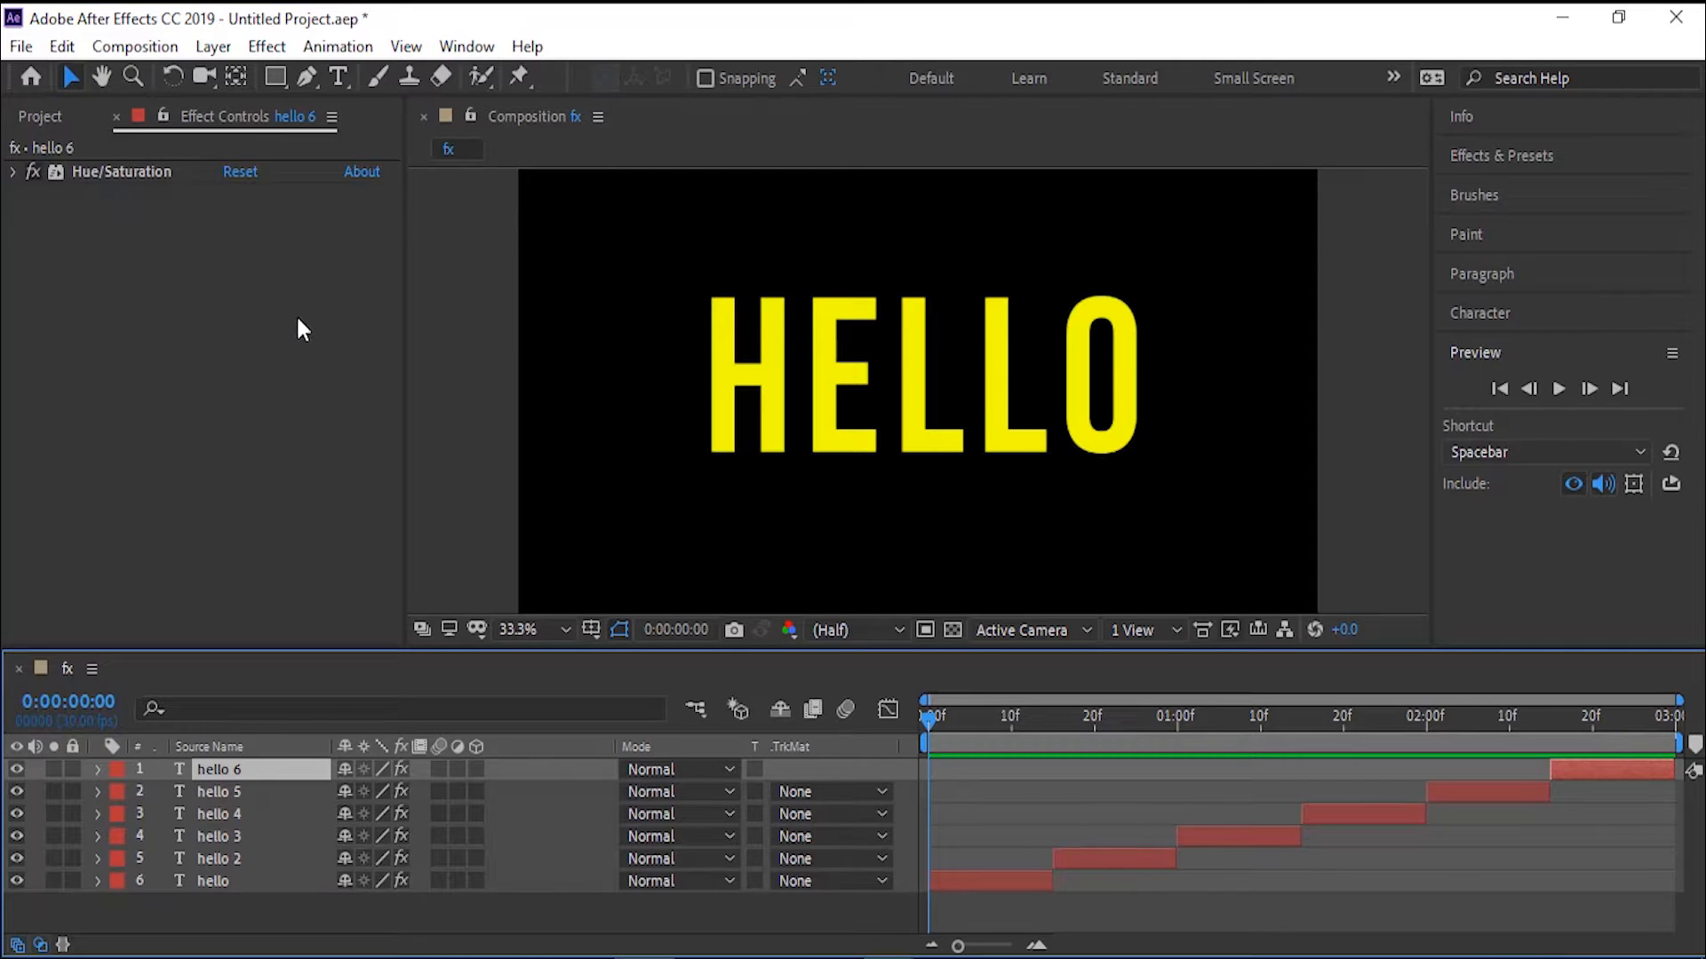
# Step: Delete the layers hello 2 through hello 6 from the fx composition, keeping only the original hello layer
pyautogui.click(794, 393)
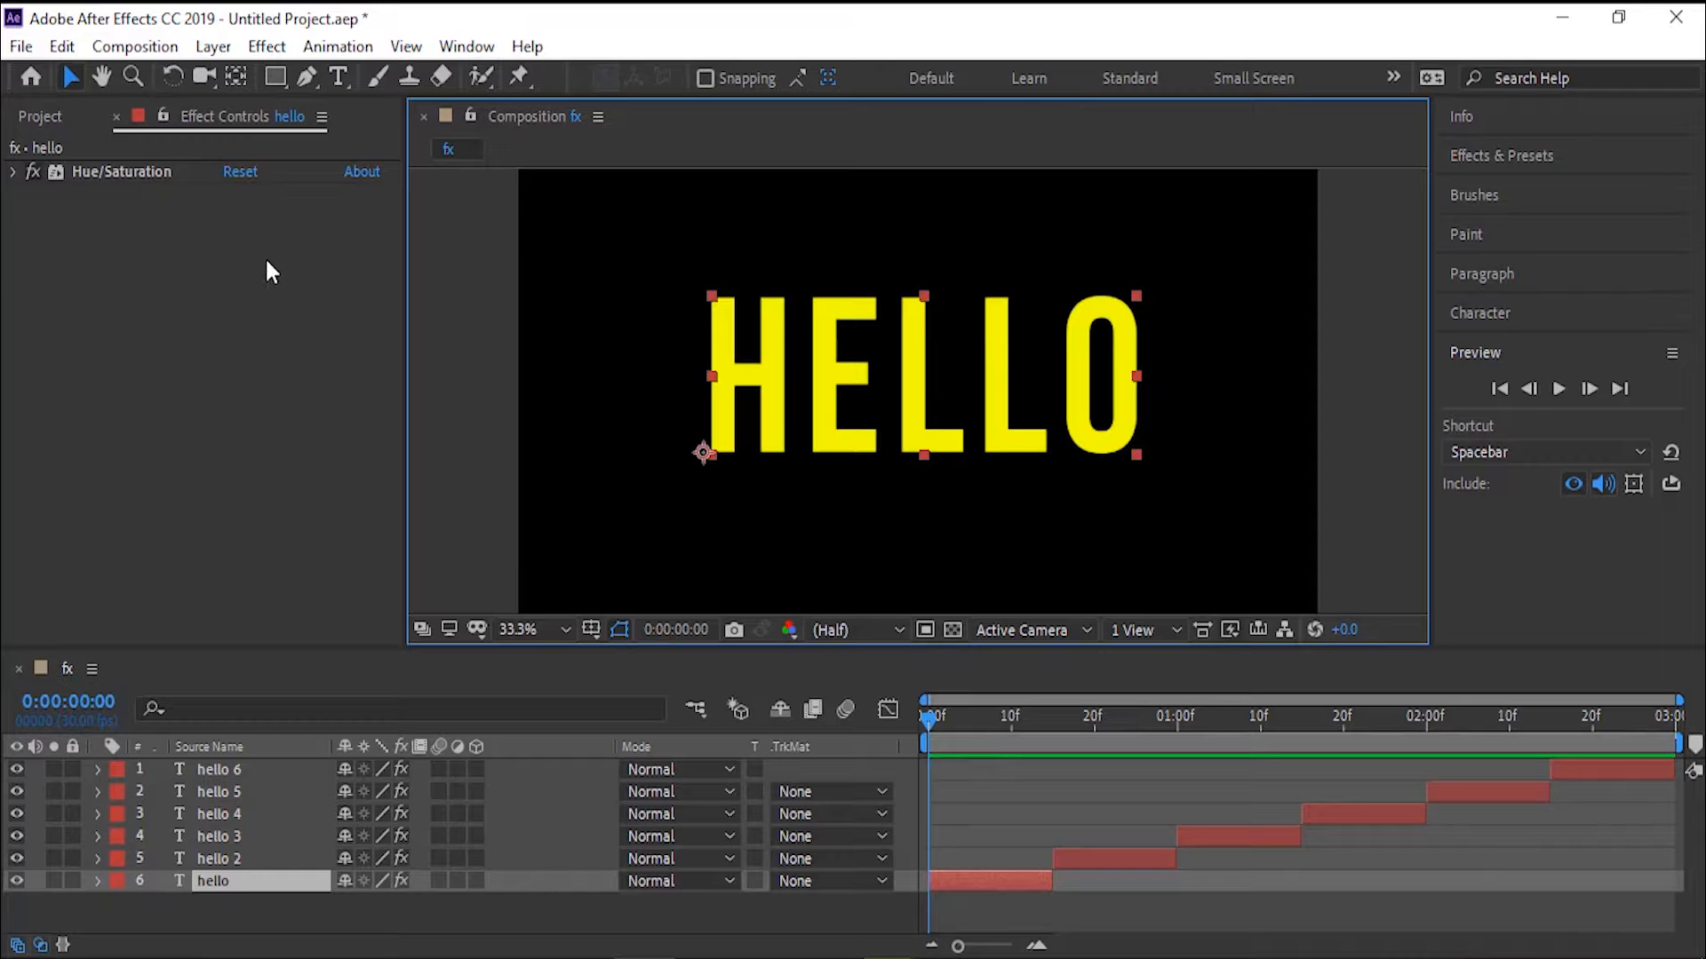
pyautogui.click(231, 765)
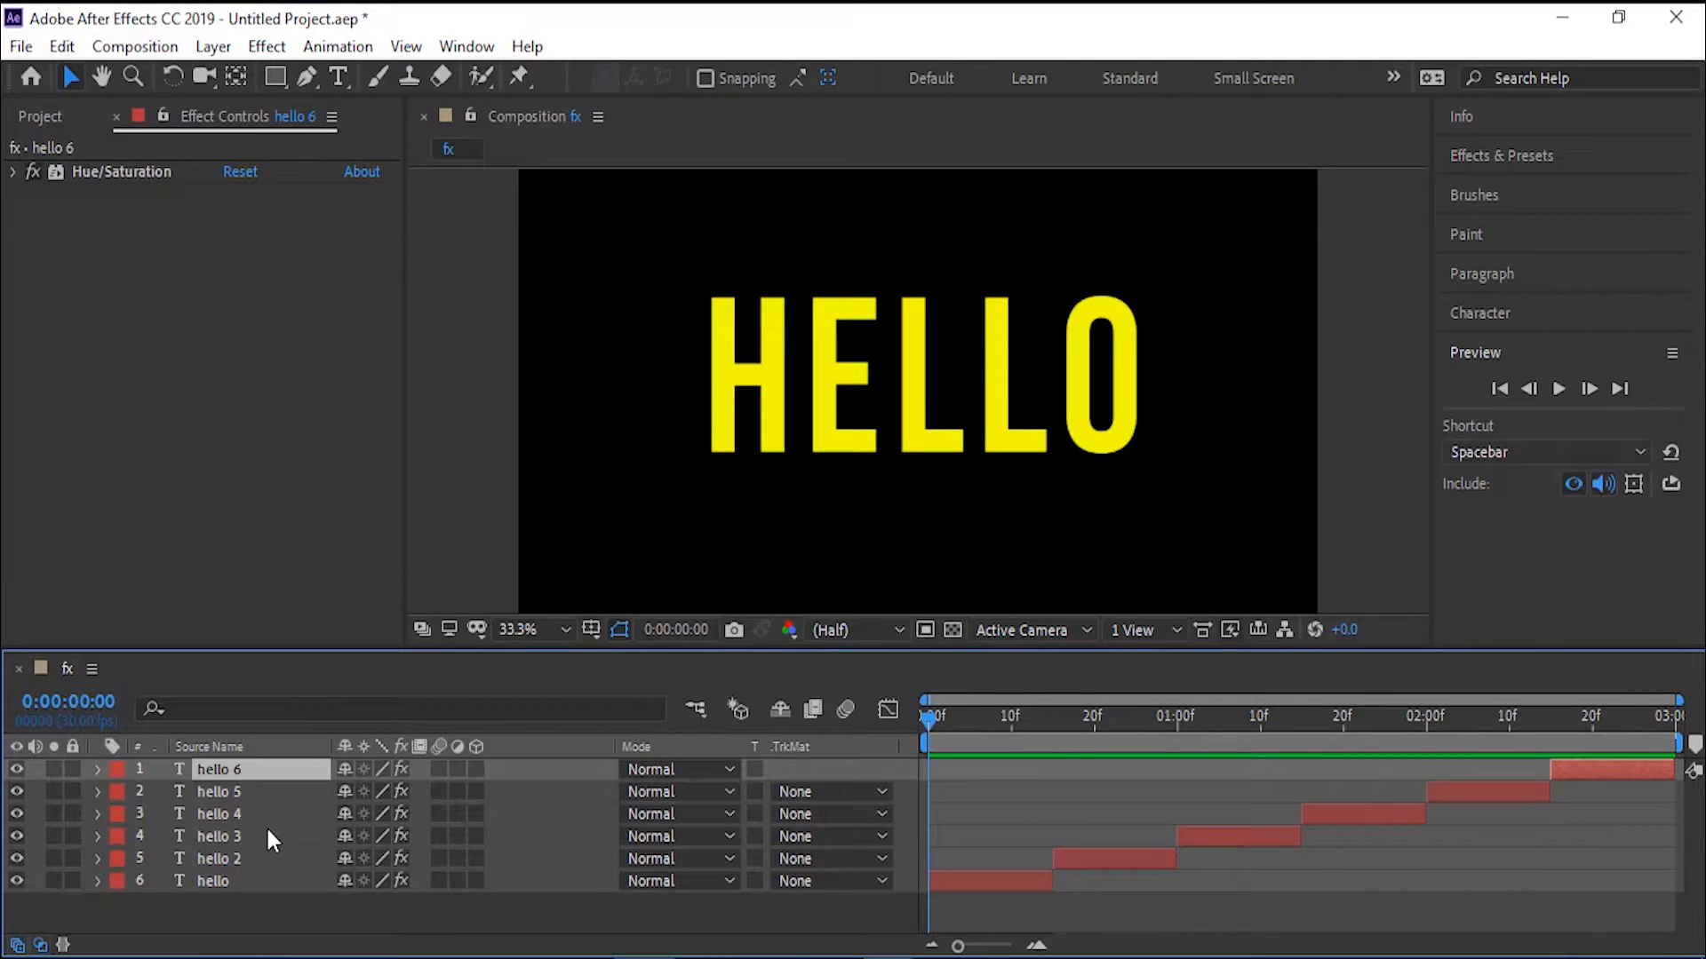
pyautogui.press('Return')
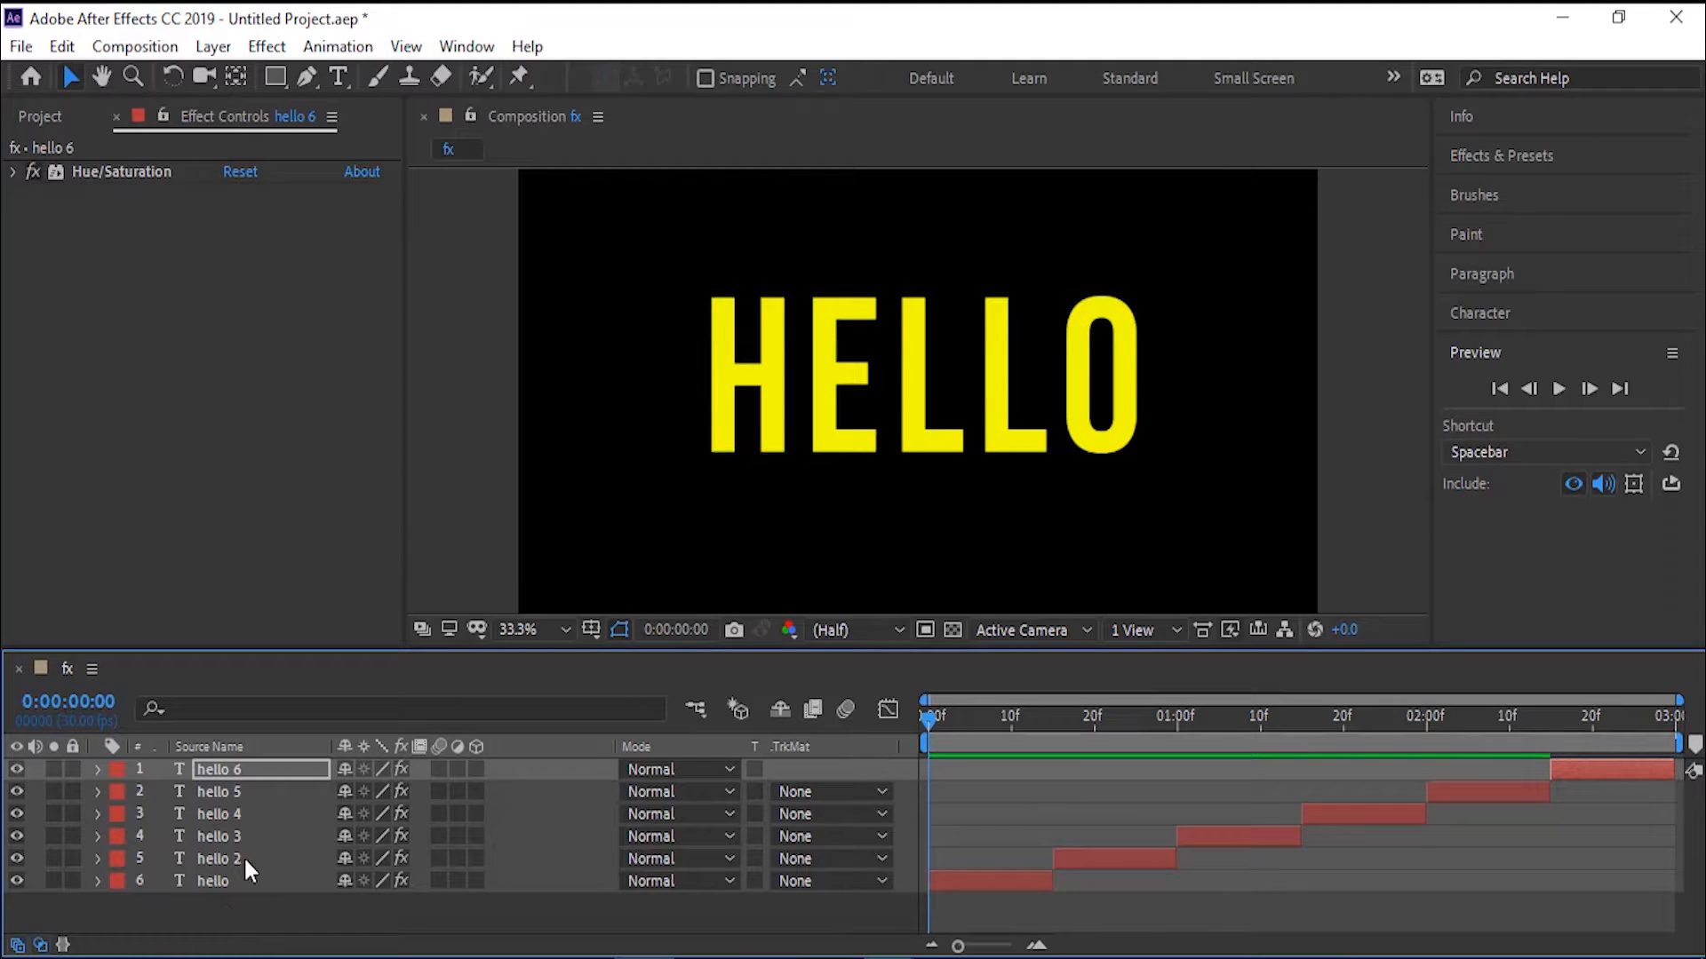
pyautogui.keyDown('shift'); pyautogui.click(244, 858); pyautogui.keyUp('shift')
pyautogui.press('Delete')
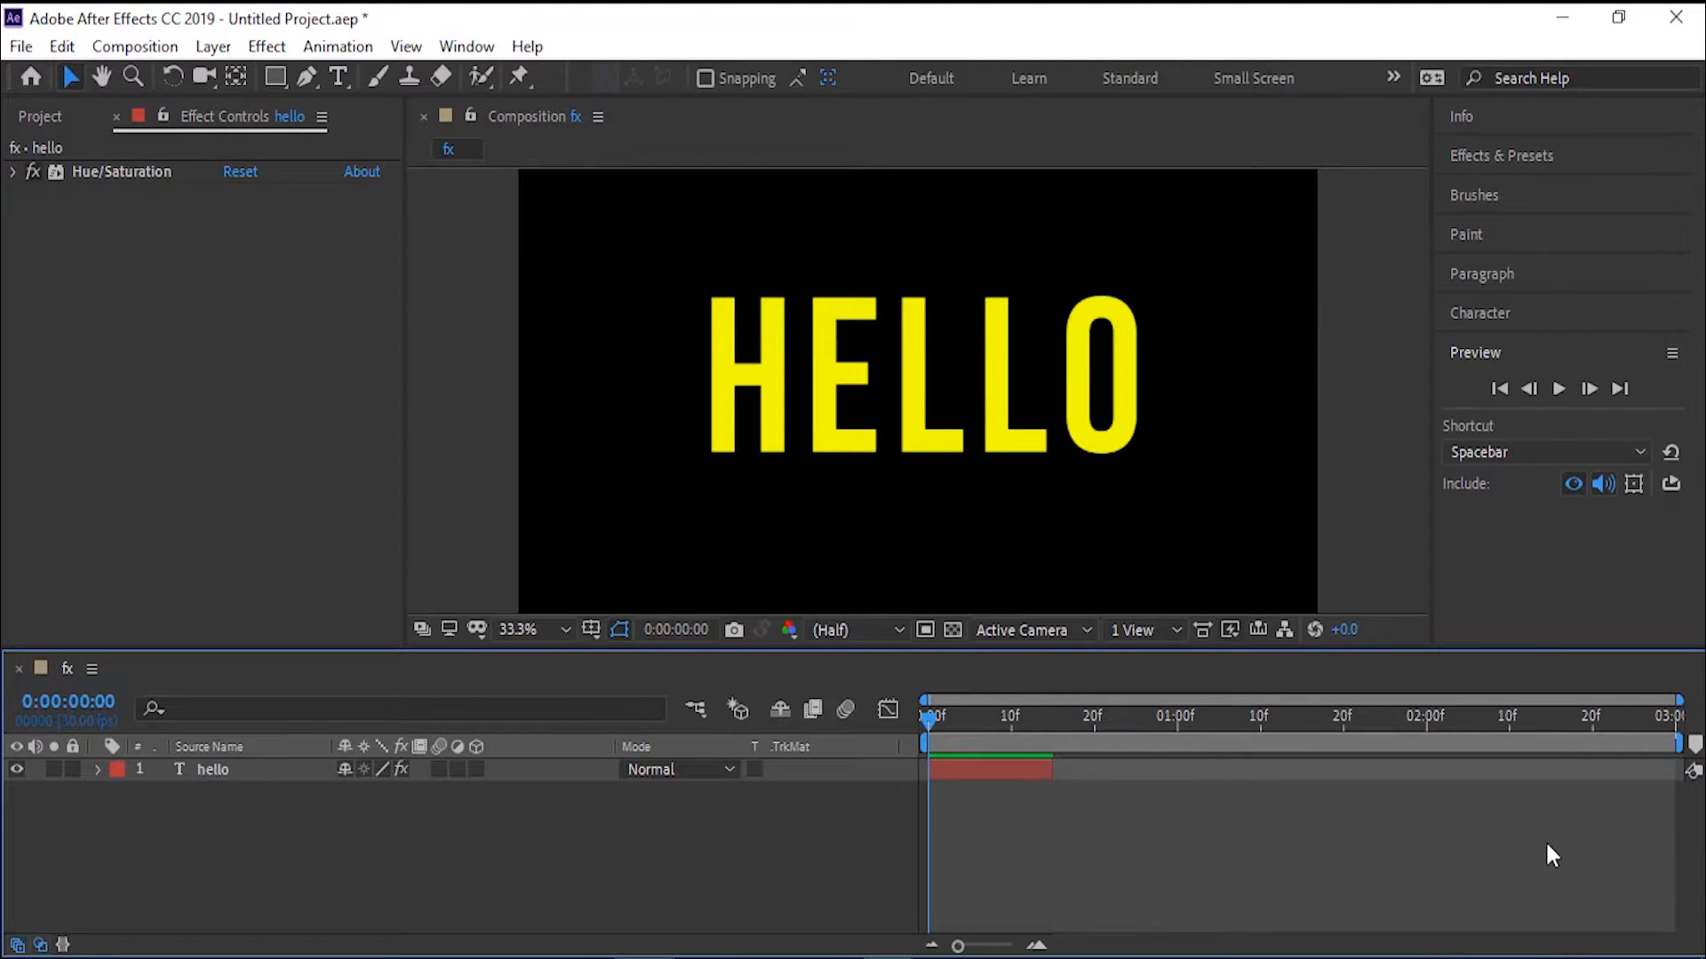
# Step: Remove the Hue/Saturation effect from the hello text layer
pyautogui.click(4, 176)
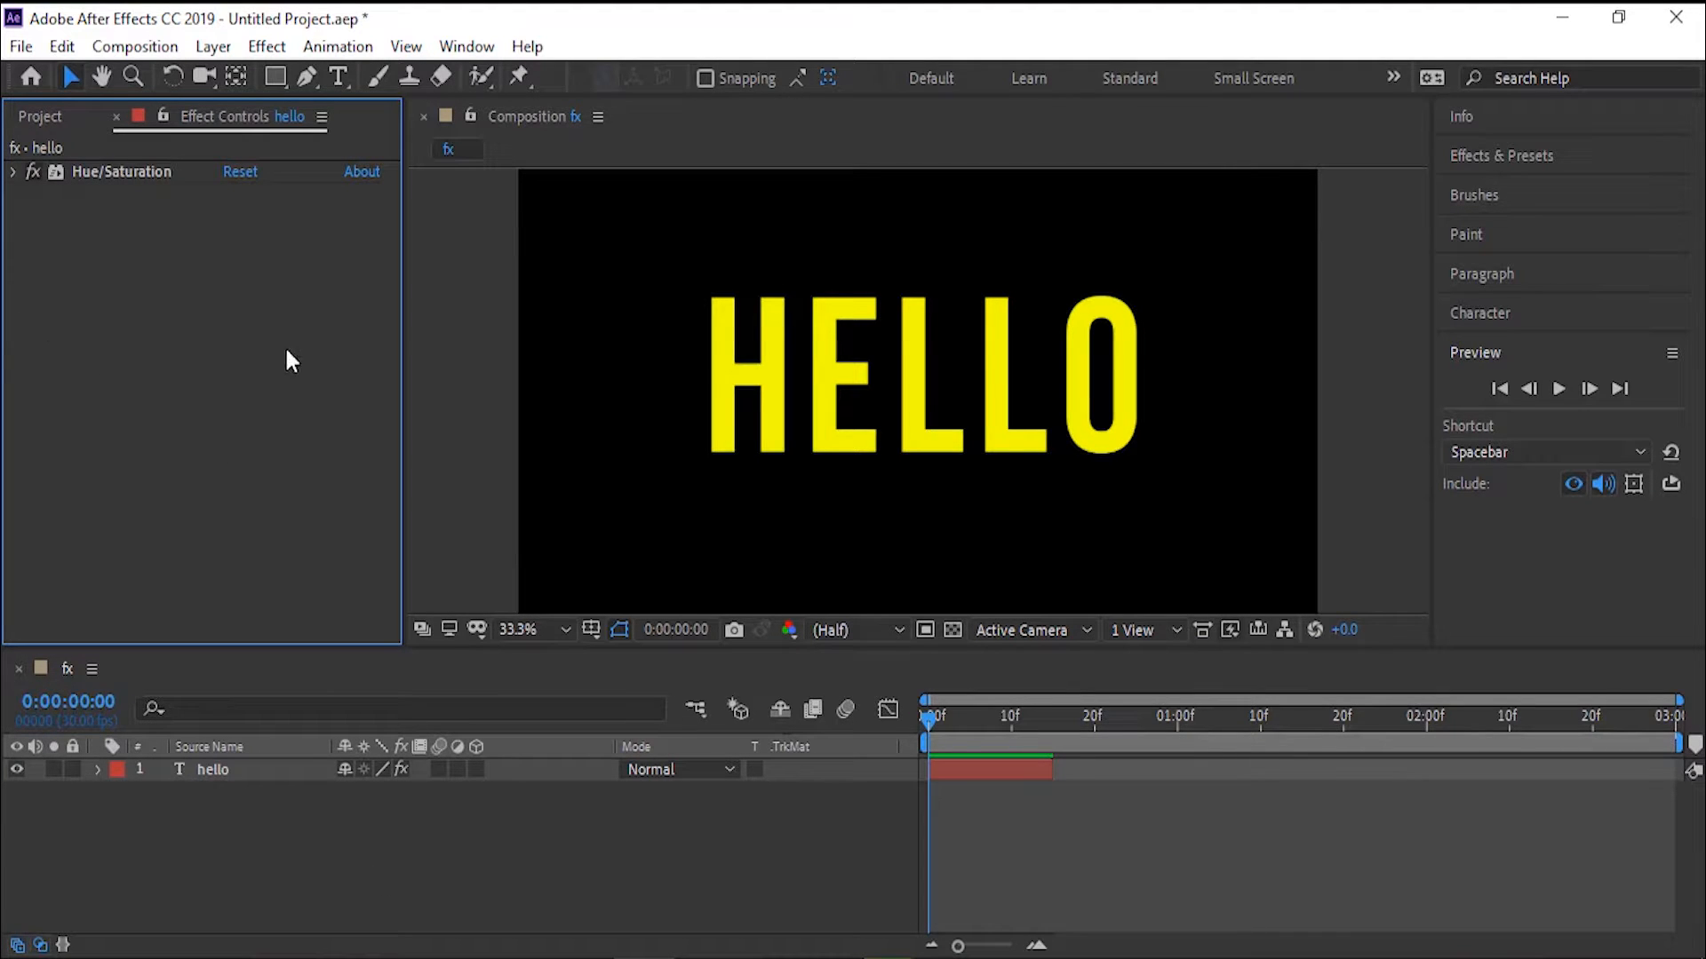
pyautogui.click(242, 779)
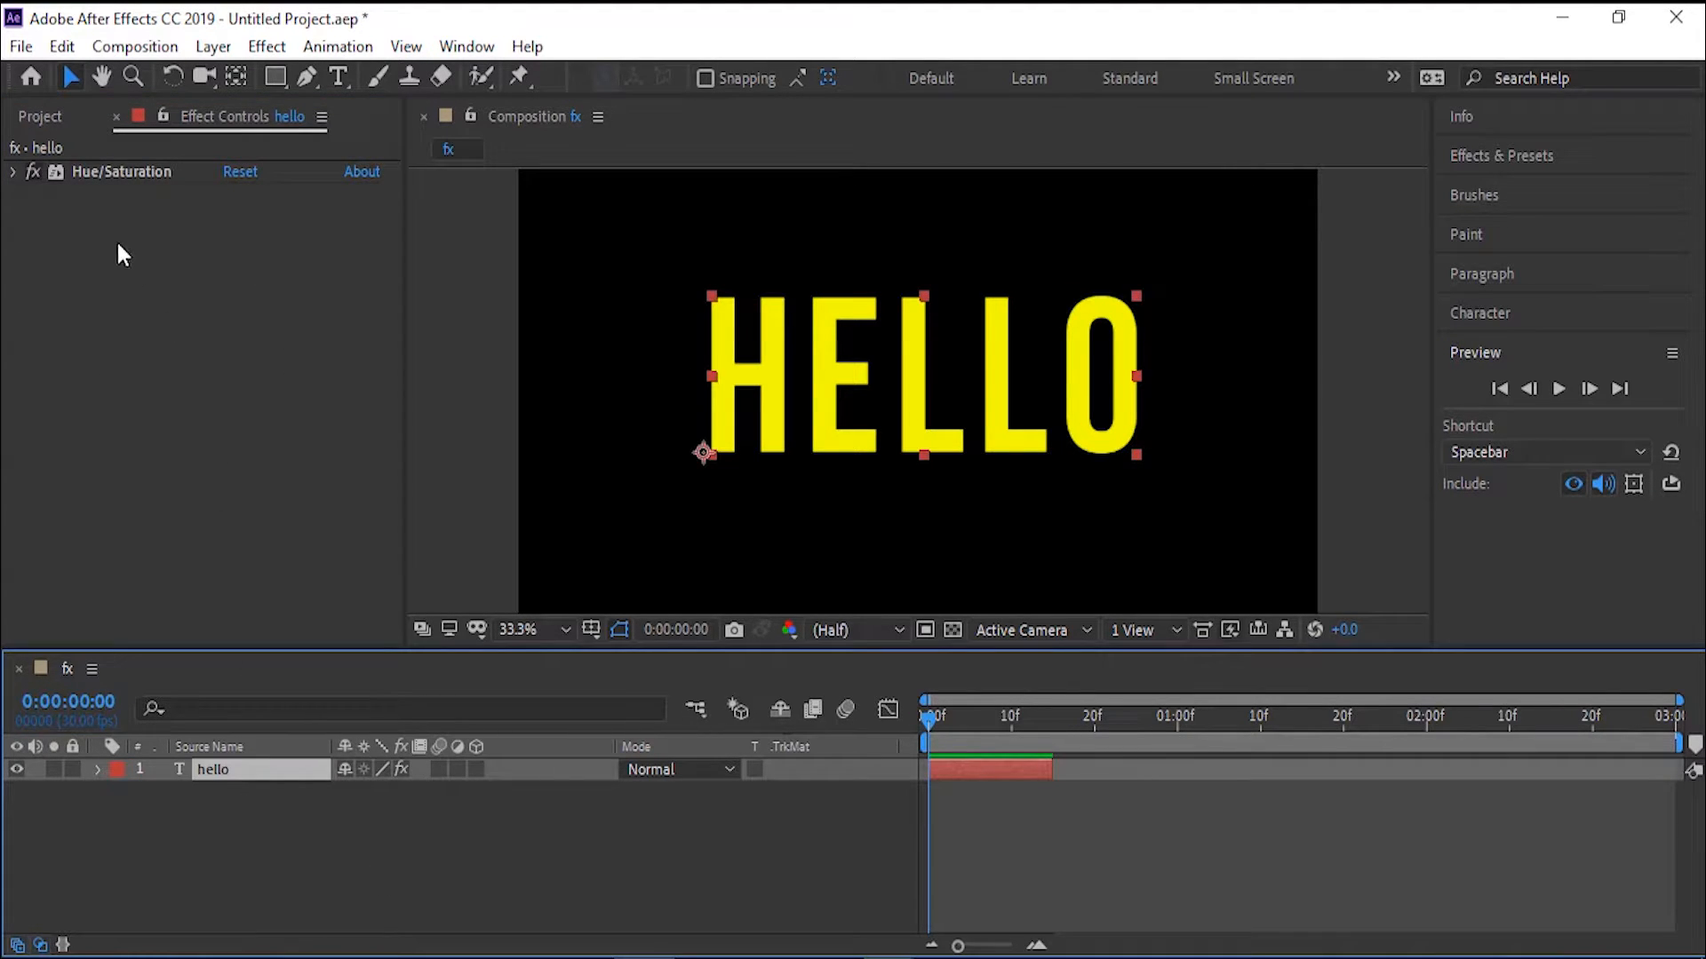
pyautogui.click(105, 171)
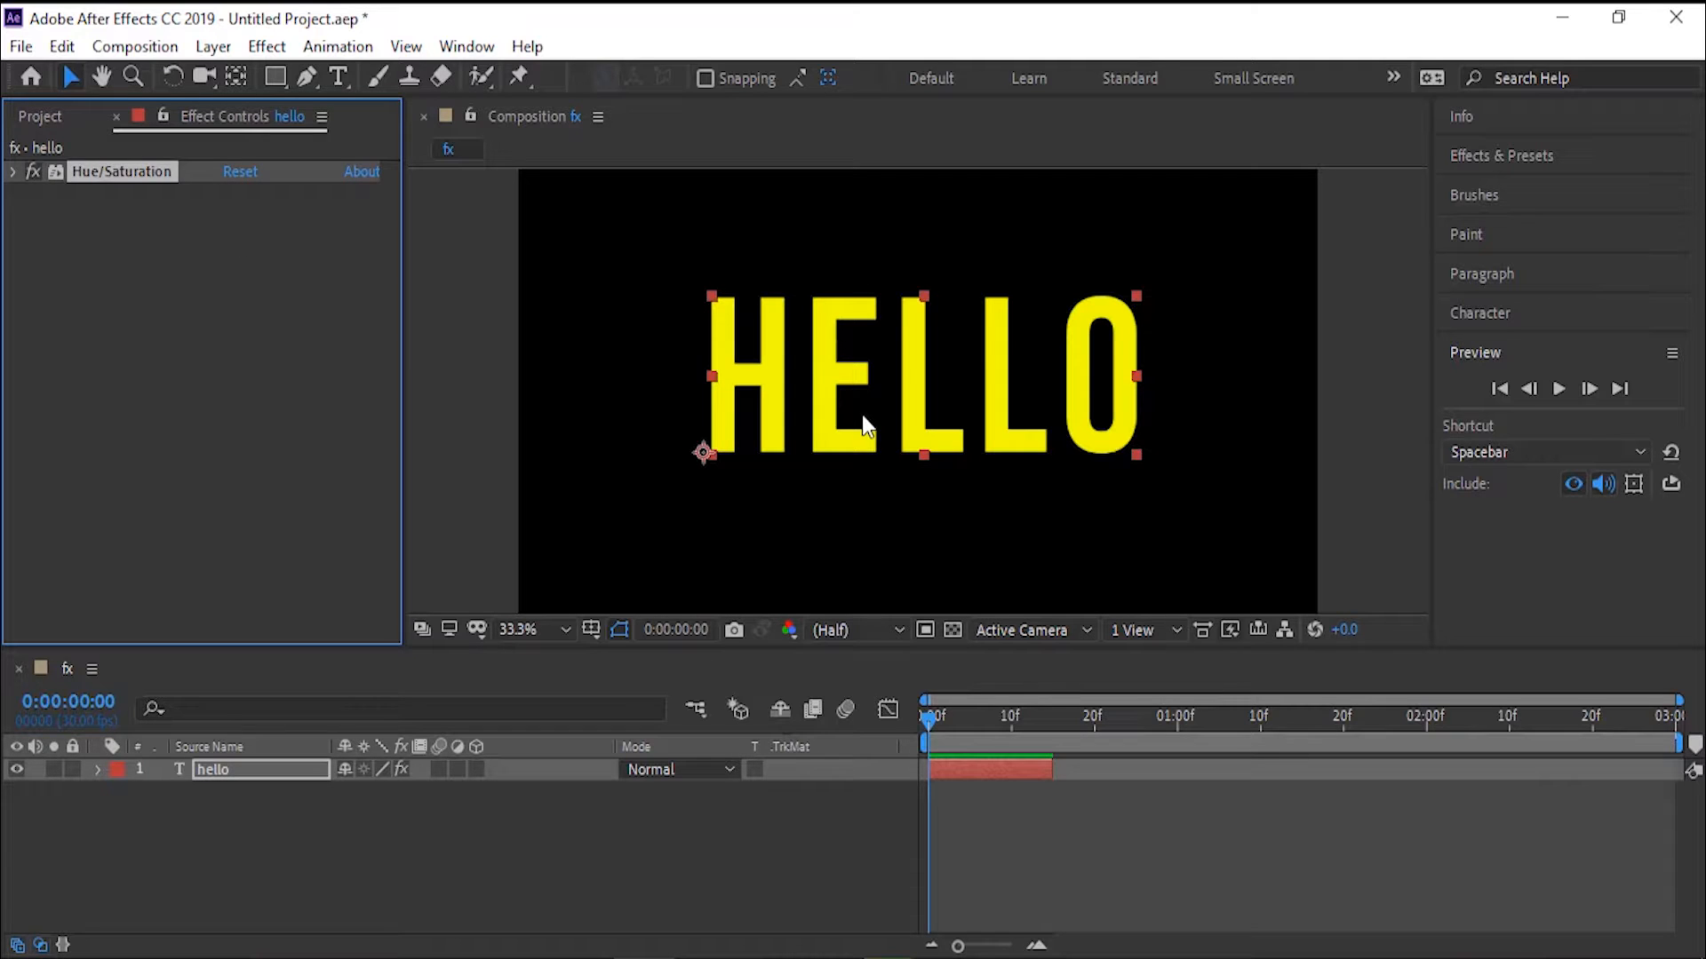
pyautogui.press('Delete')
pyautogui.click(916, 662)
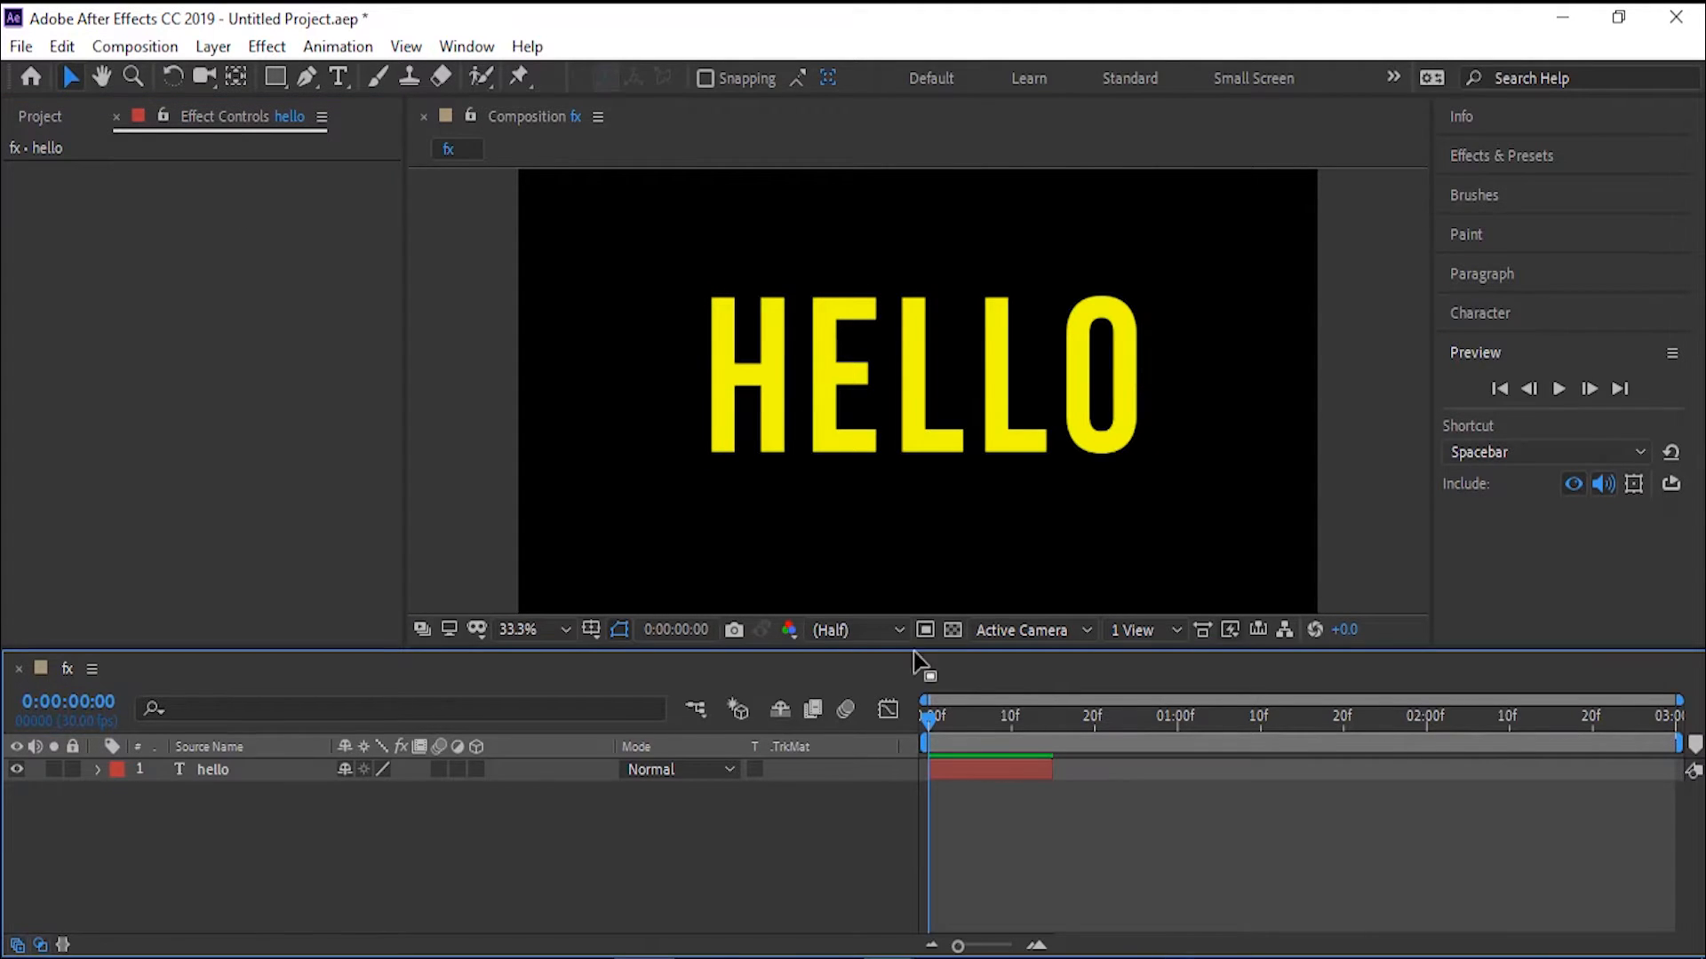
# Step: Apply the Glow effect to the hello layer and collapse the effect's controls
pyautogui.click(261, 47)
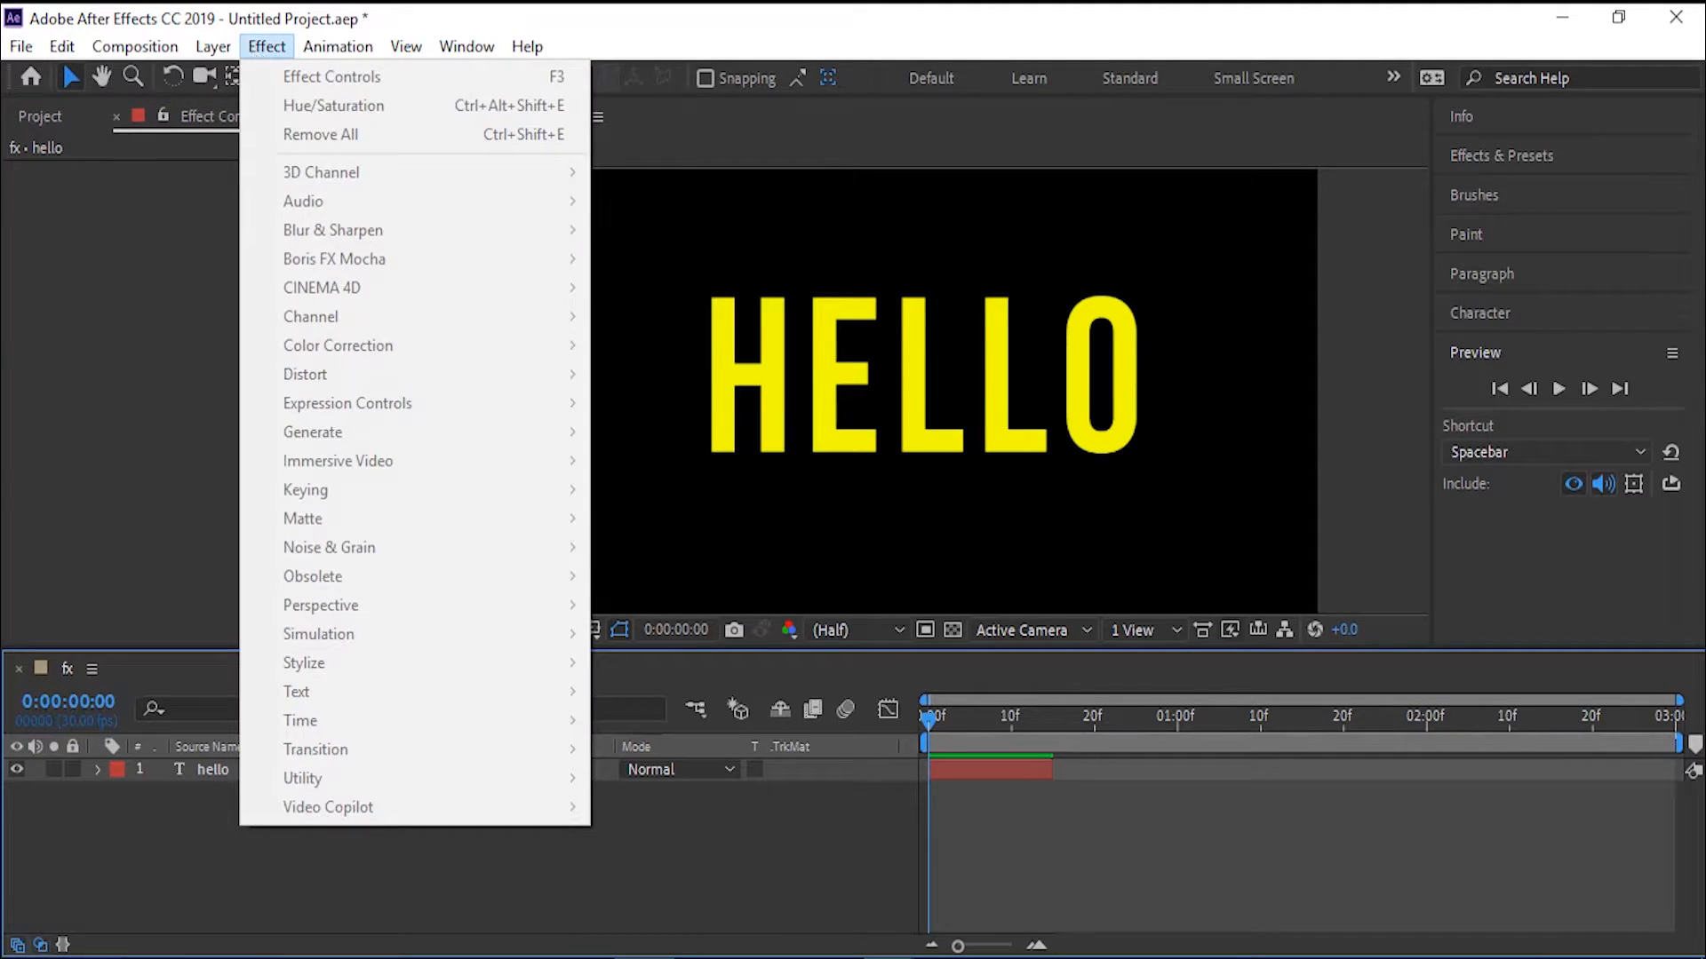
pyautogui.click(181, 860)
pyautogui.click(268, 774)
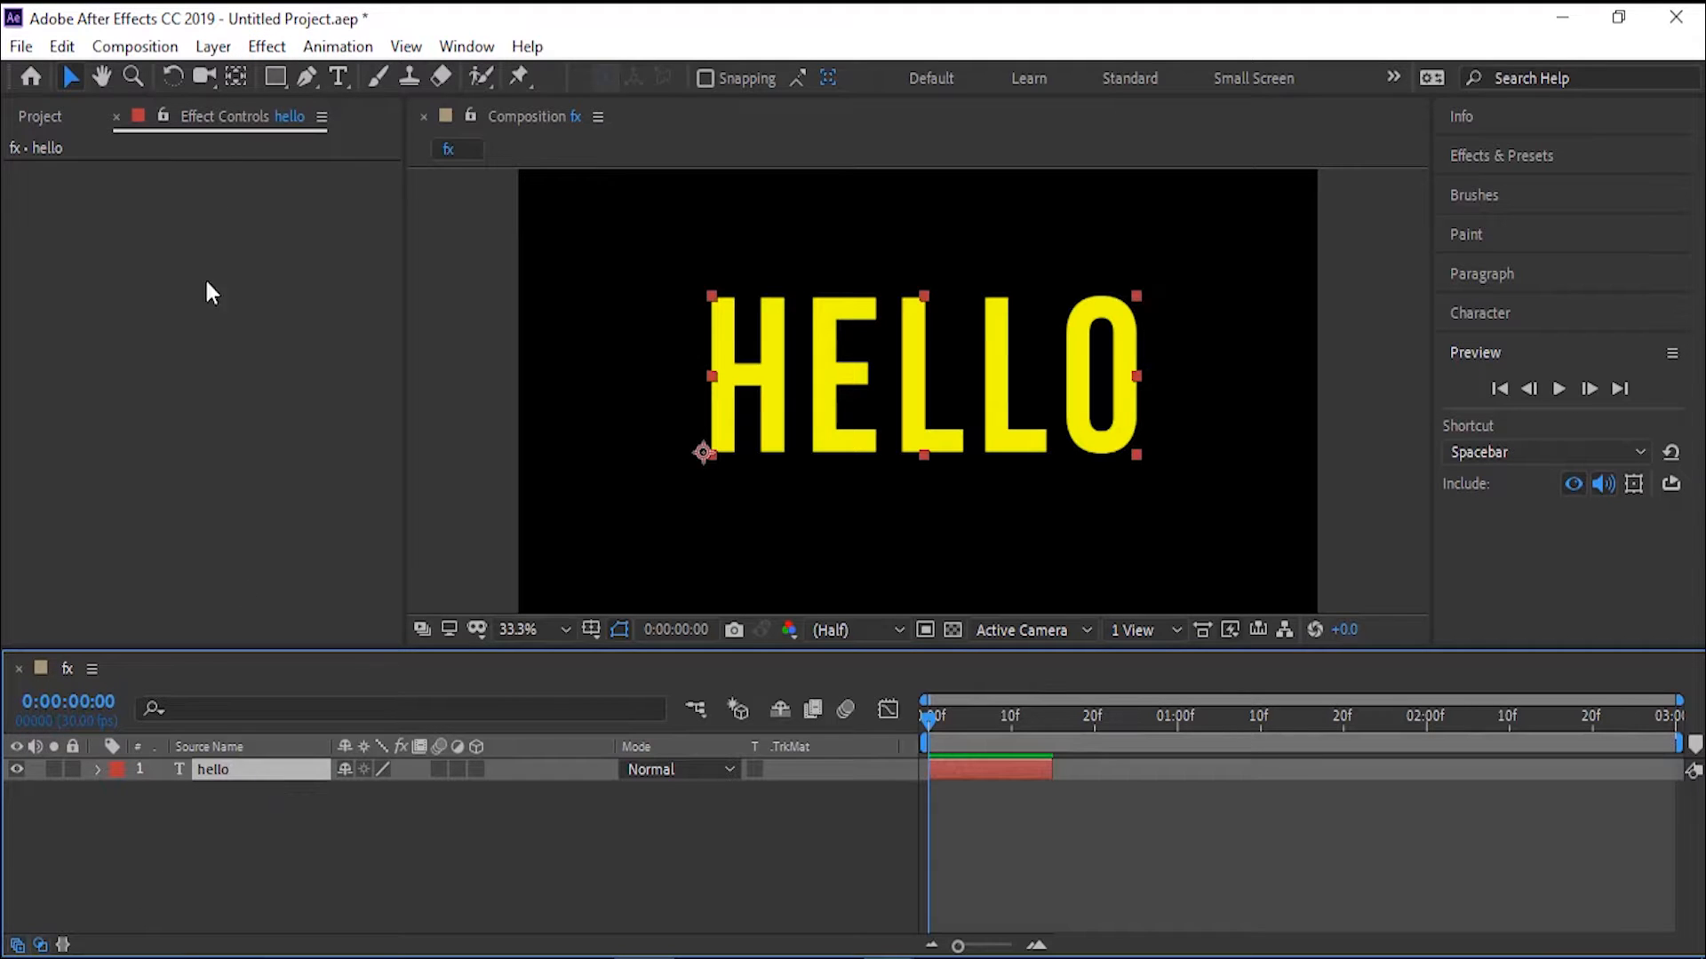
pyautogui.click(262, 47)
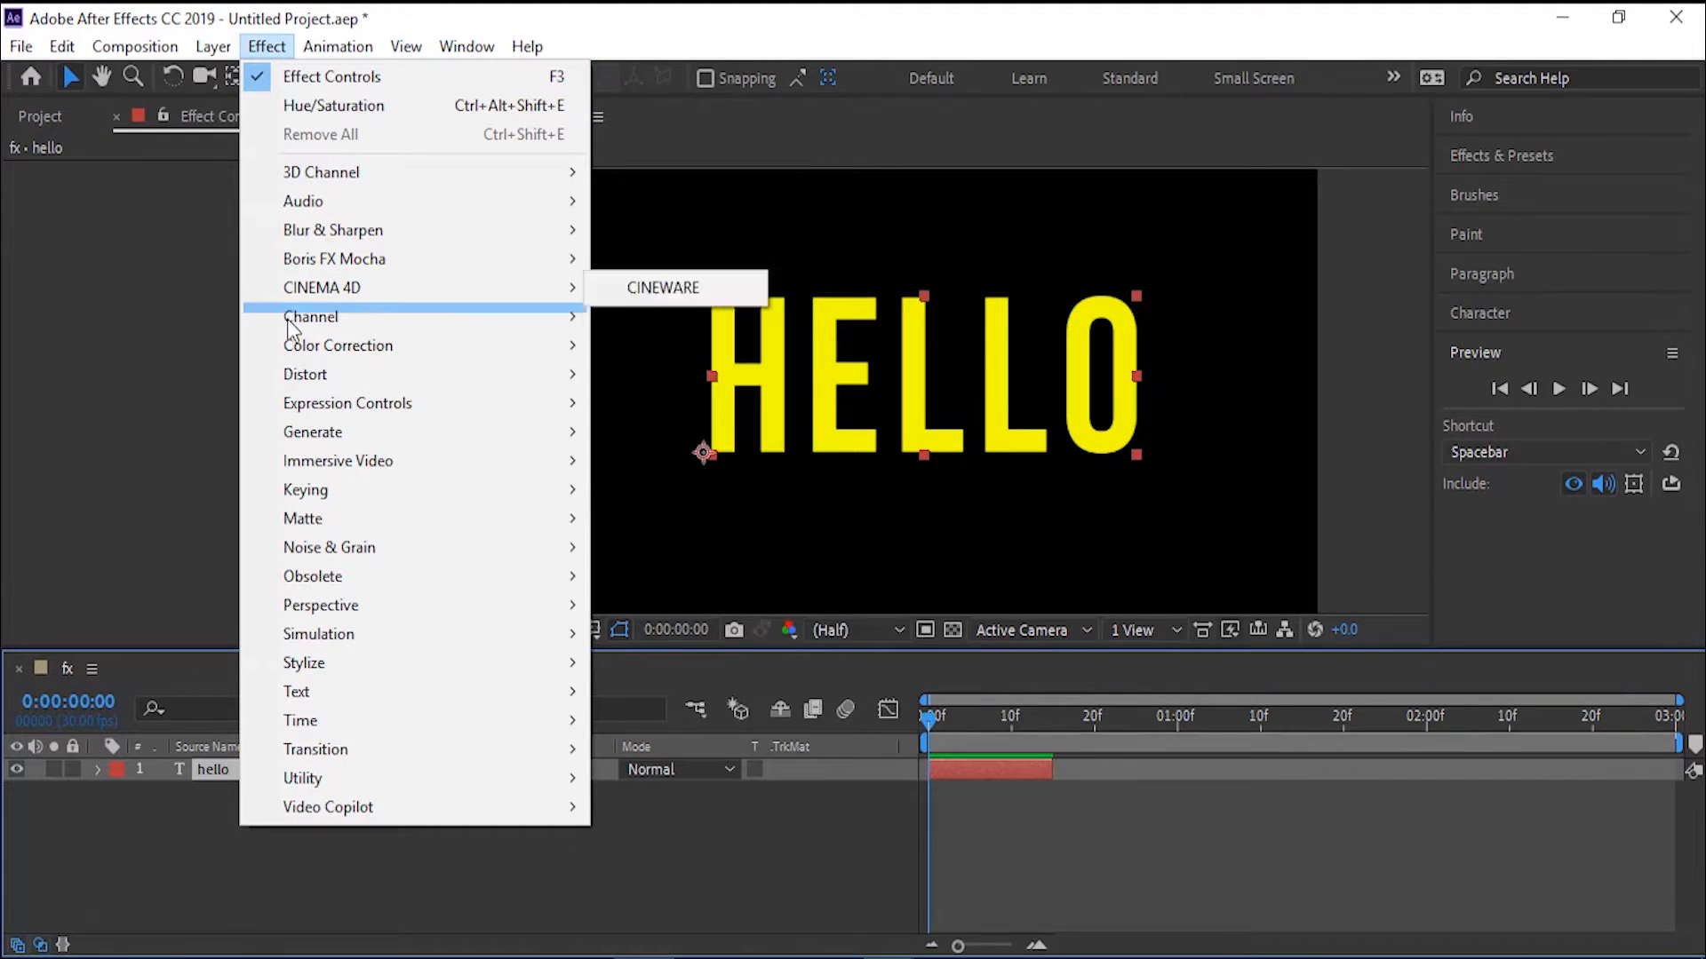
pyautogui.moveTo(366, 663)
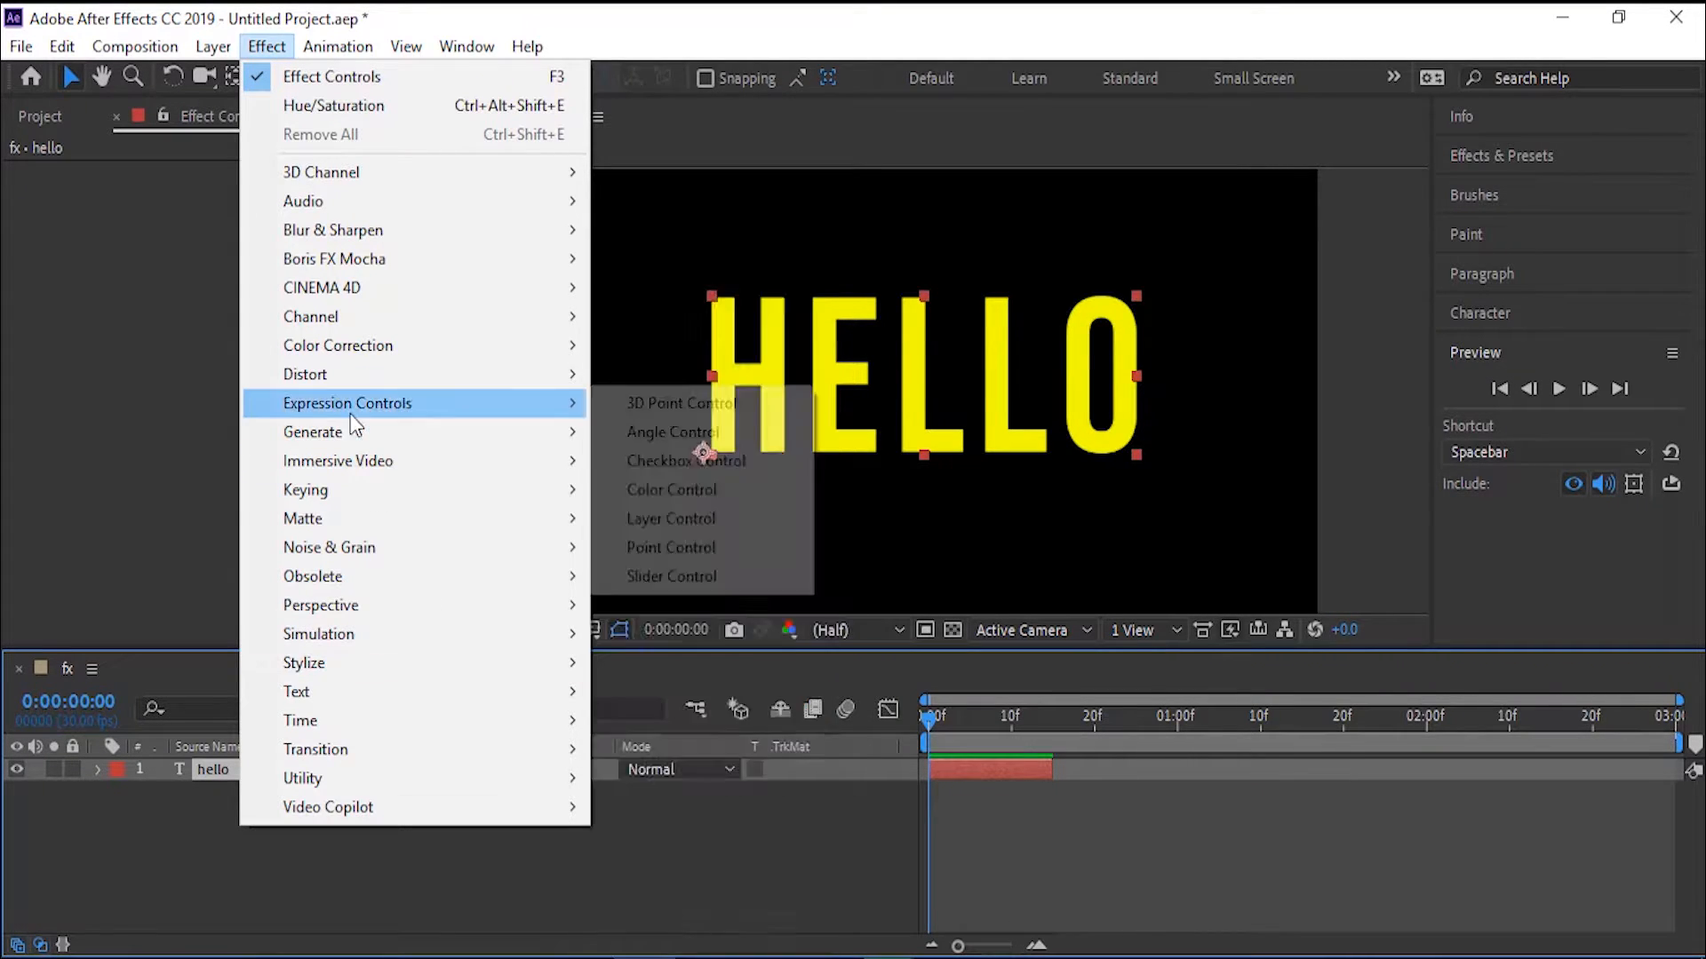
pyautogui.moveTo(347, 346)
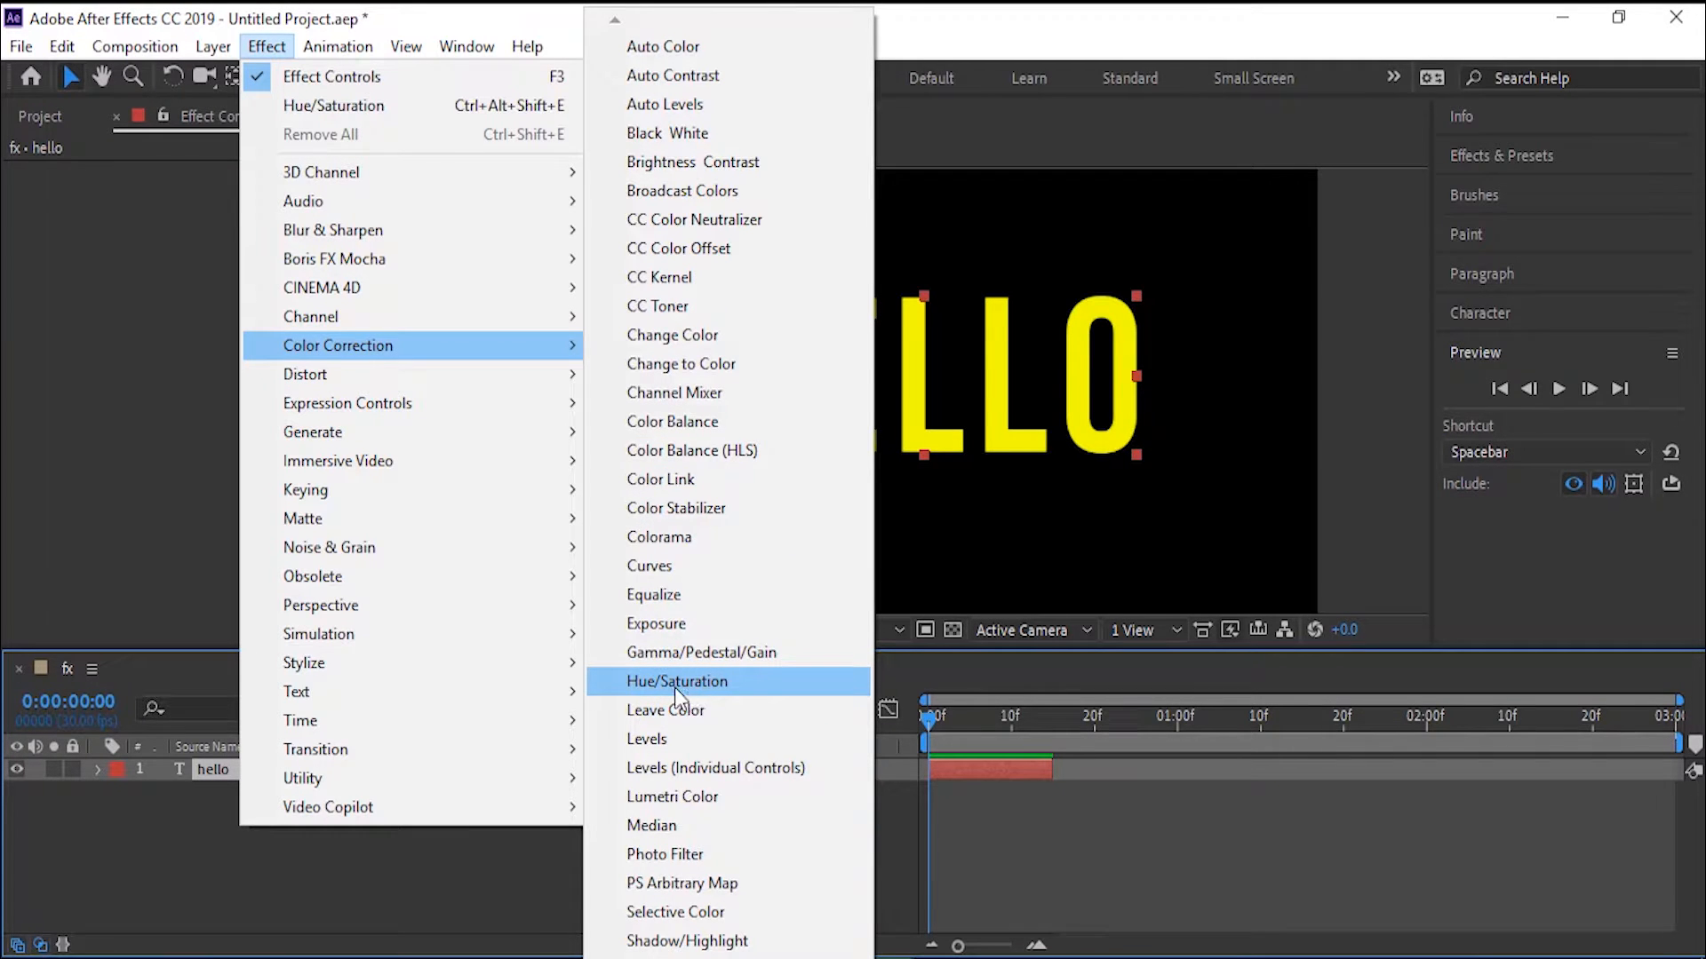
pyautogui.moveTo(364, 546)
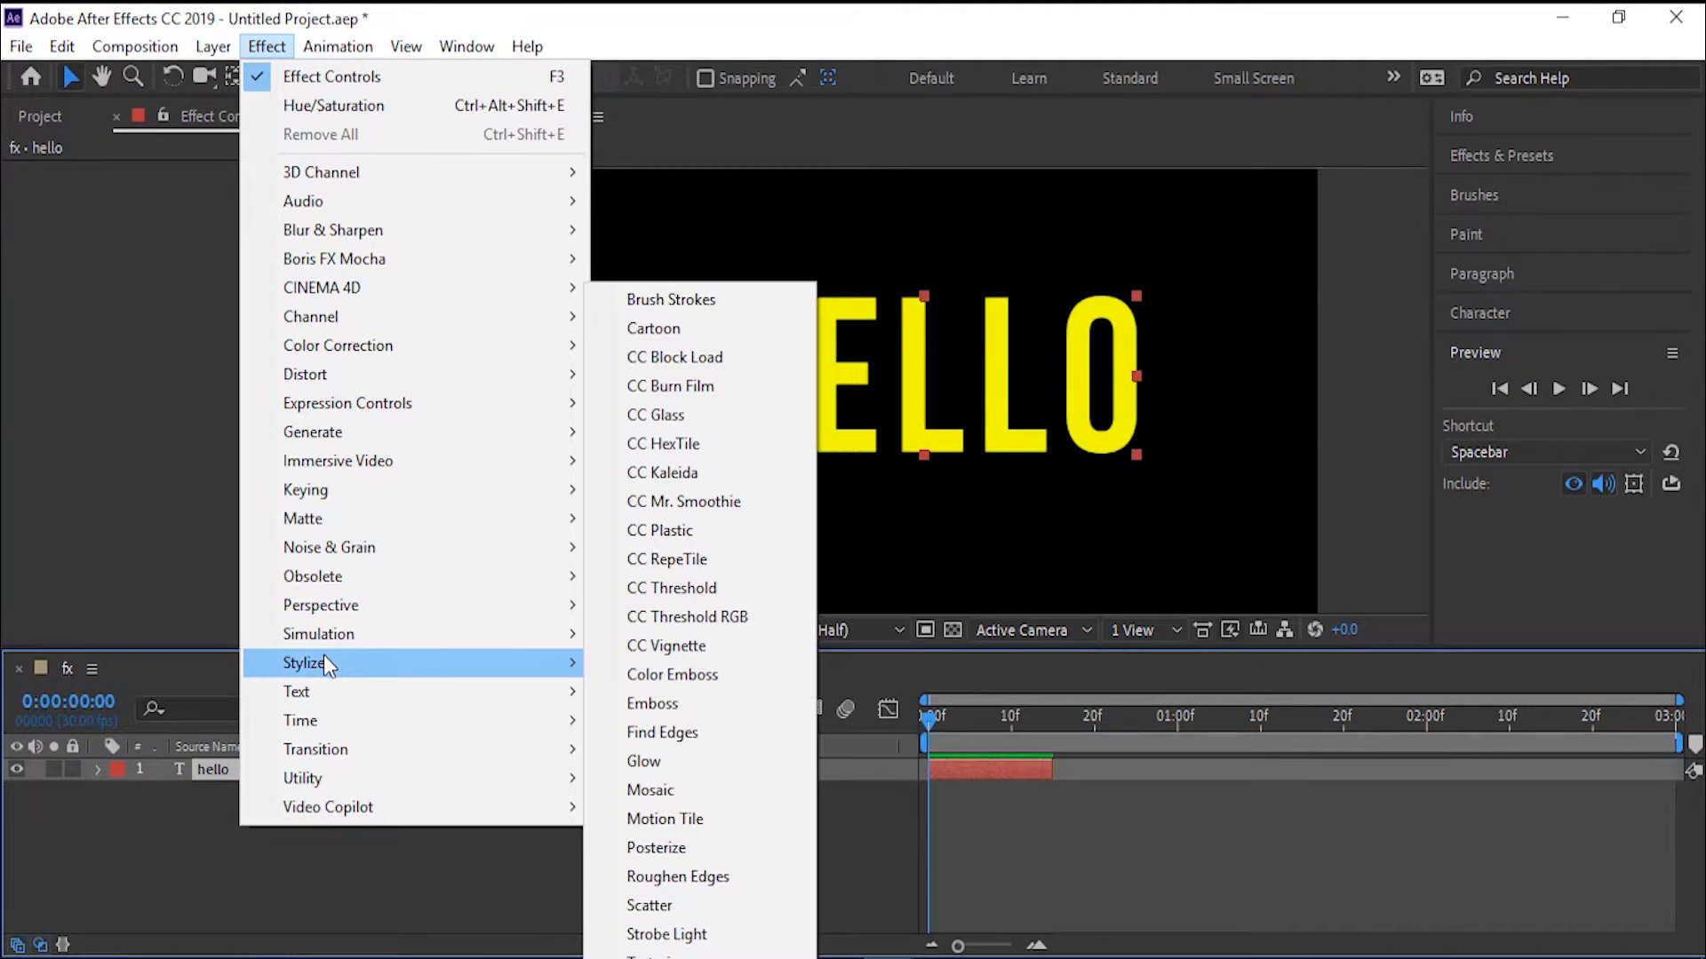
pyautogui.click(662, 757)
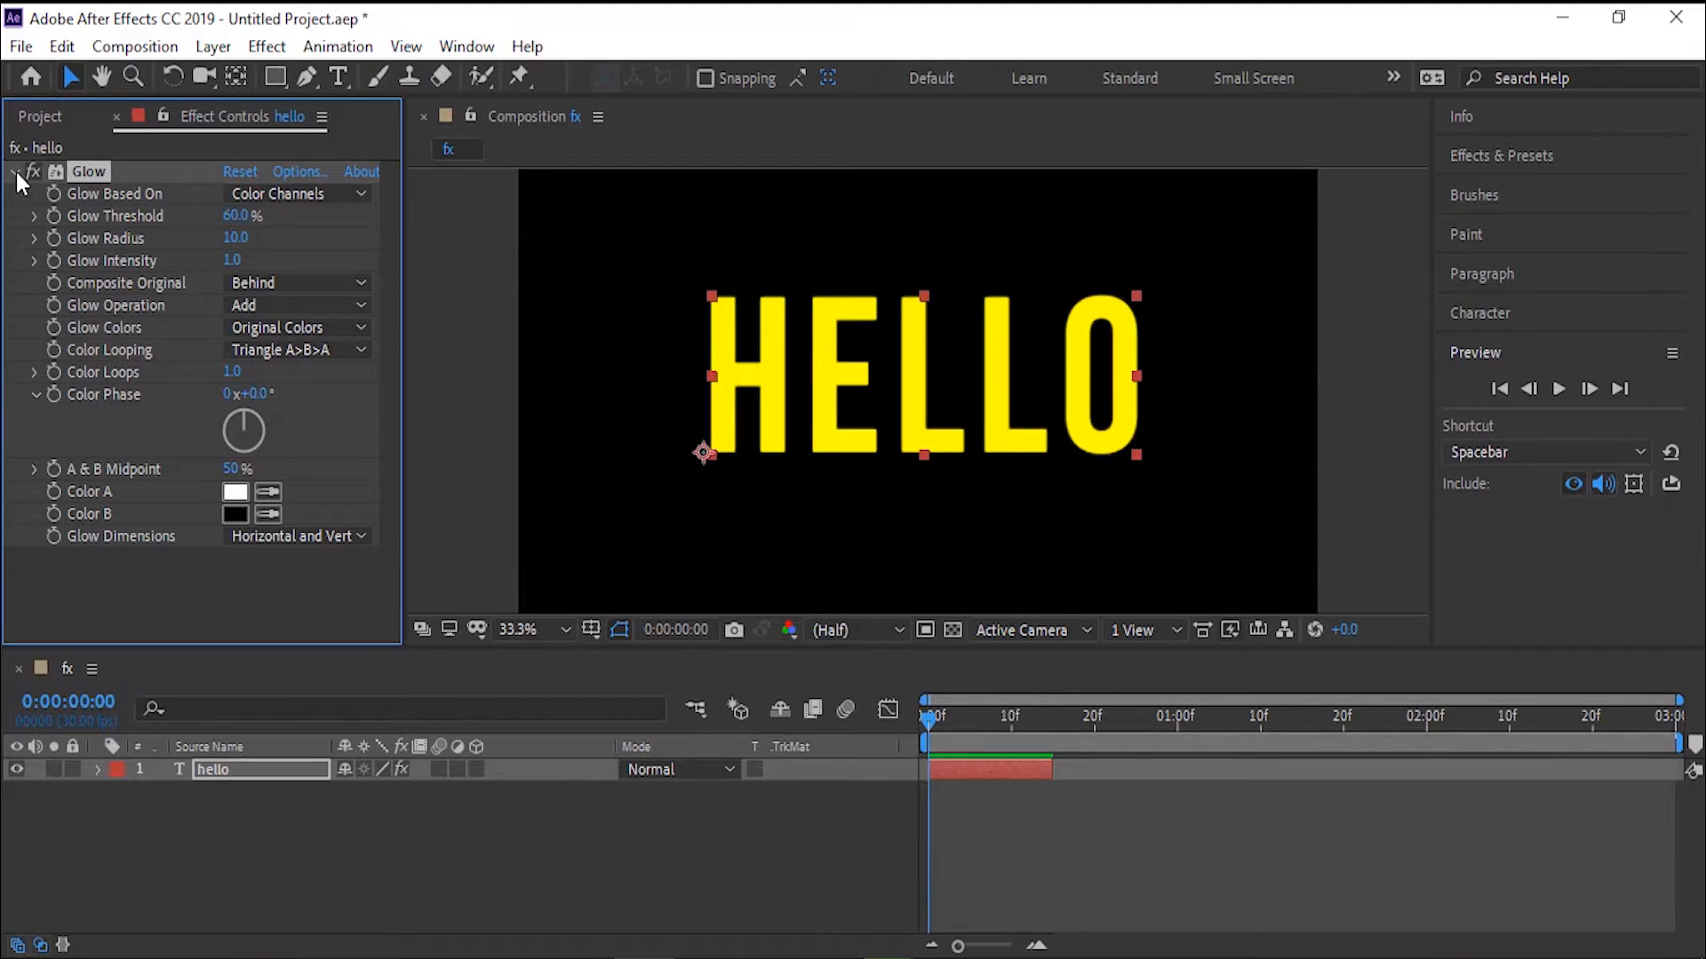
pyautogui.click(15, 171)
pyautogui.click(234, 833)
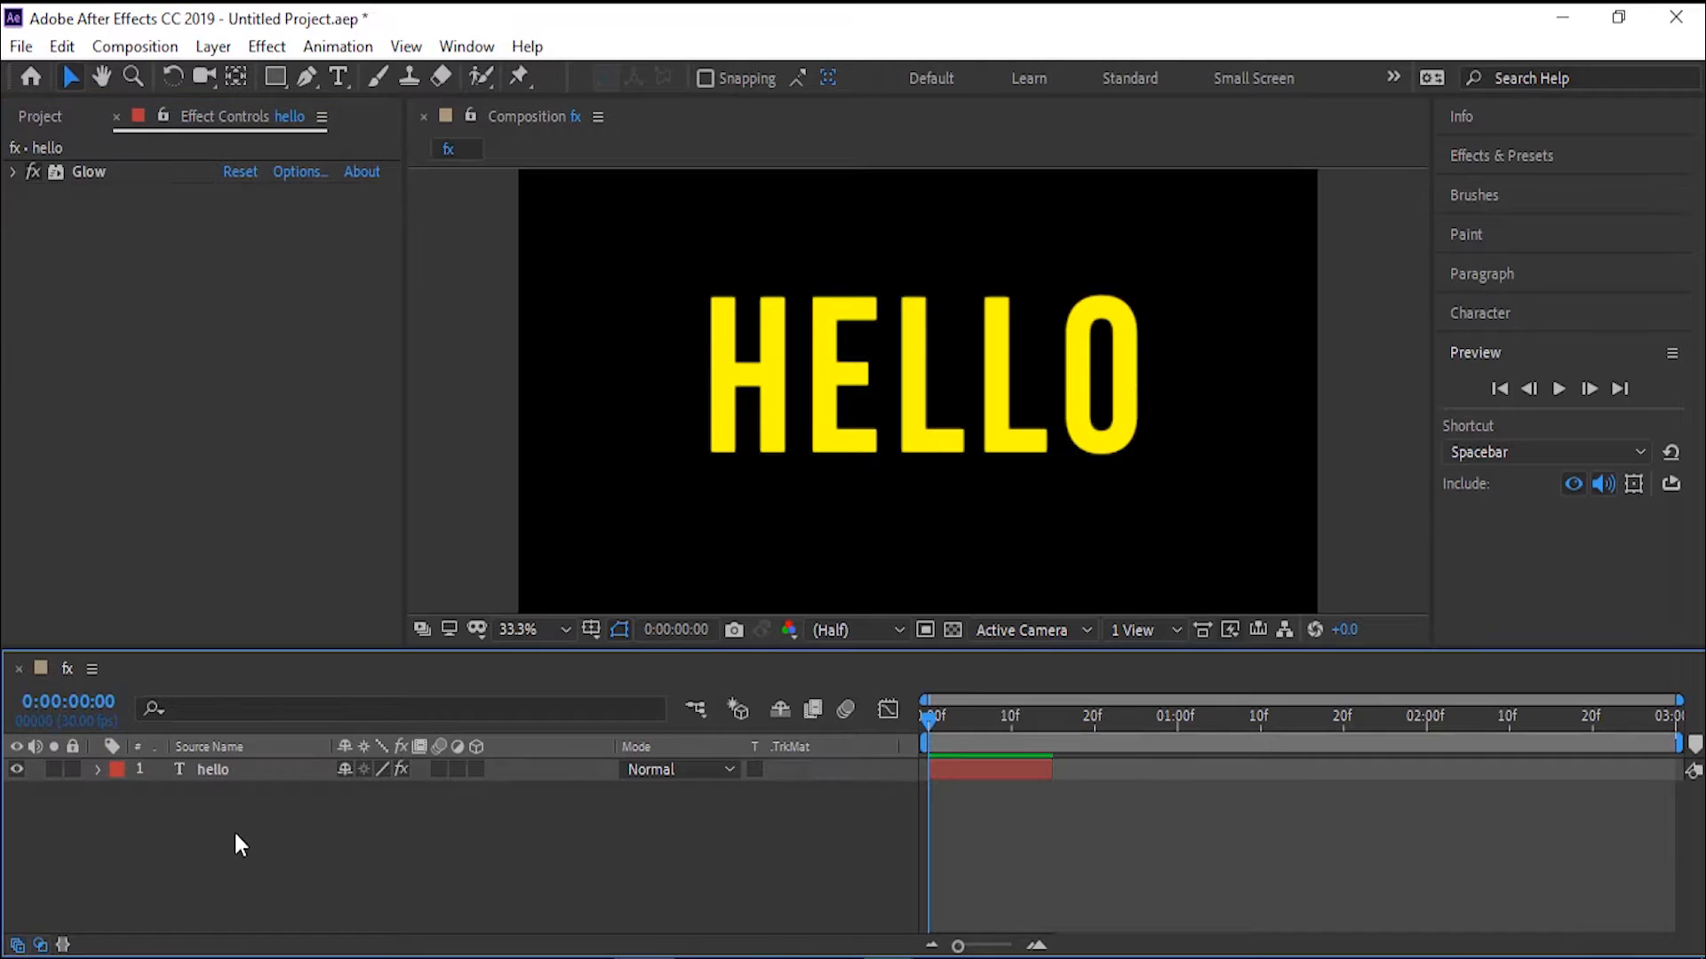
# Step: Extend the hello layer to end at 1:00 and shift a duplicate of it to run from 1:00 to 2:00
pyautogui.click(213, 771)
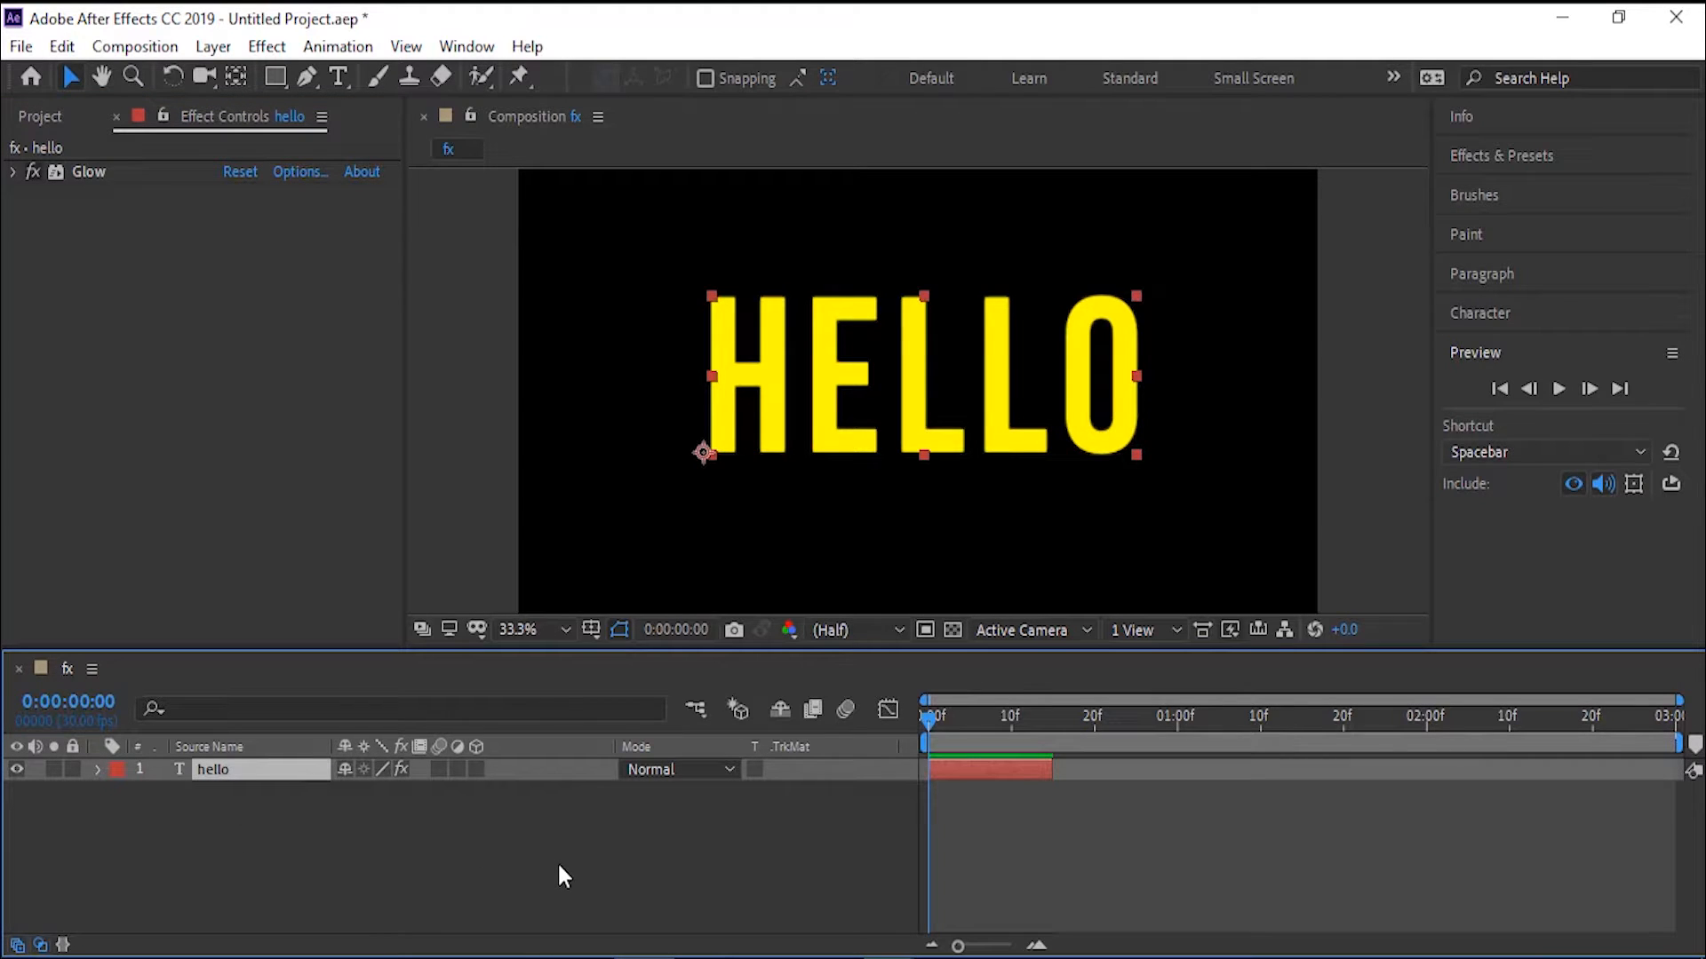
pyautogui.moveTo(1052, 779); pyautogui.dragTo(1177, 779)
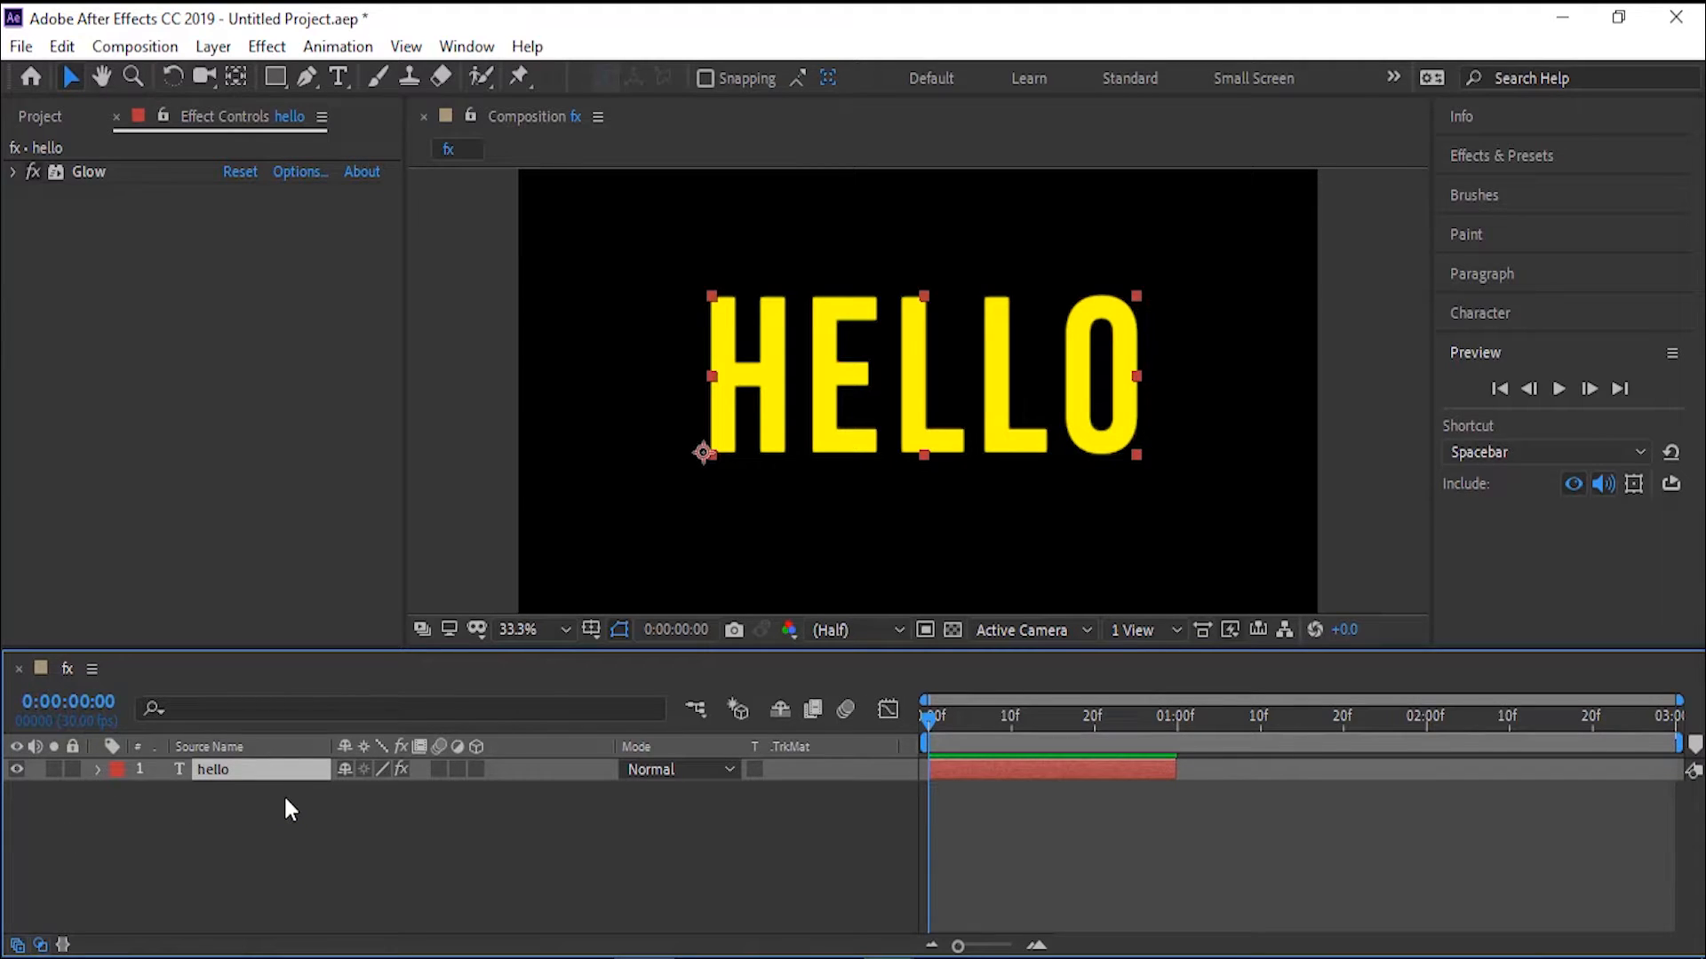
pyautogui.hotkey('ctrl', 'd')
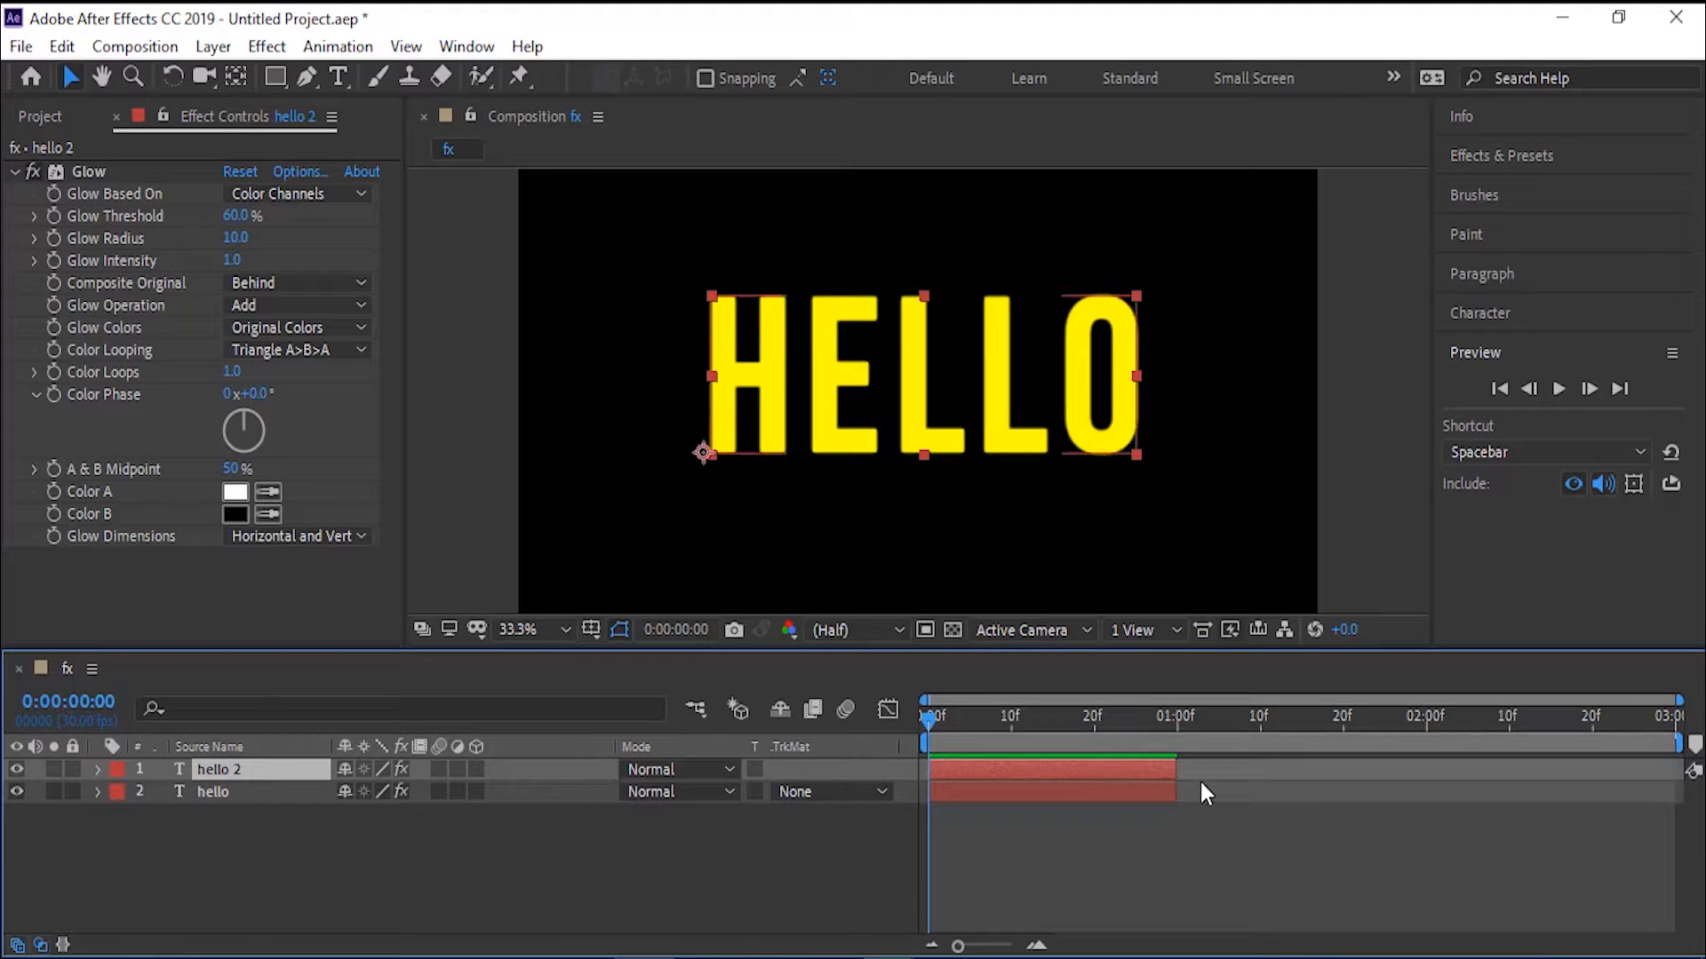
pyautogui.moveTo(1057, 767); pyautogui.dragTo(1293, 748)
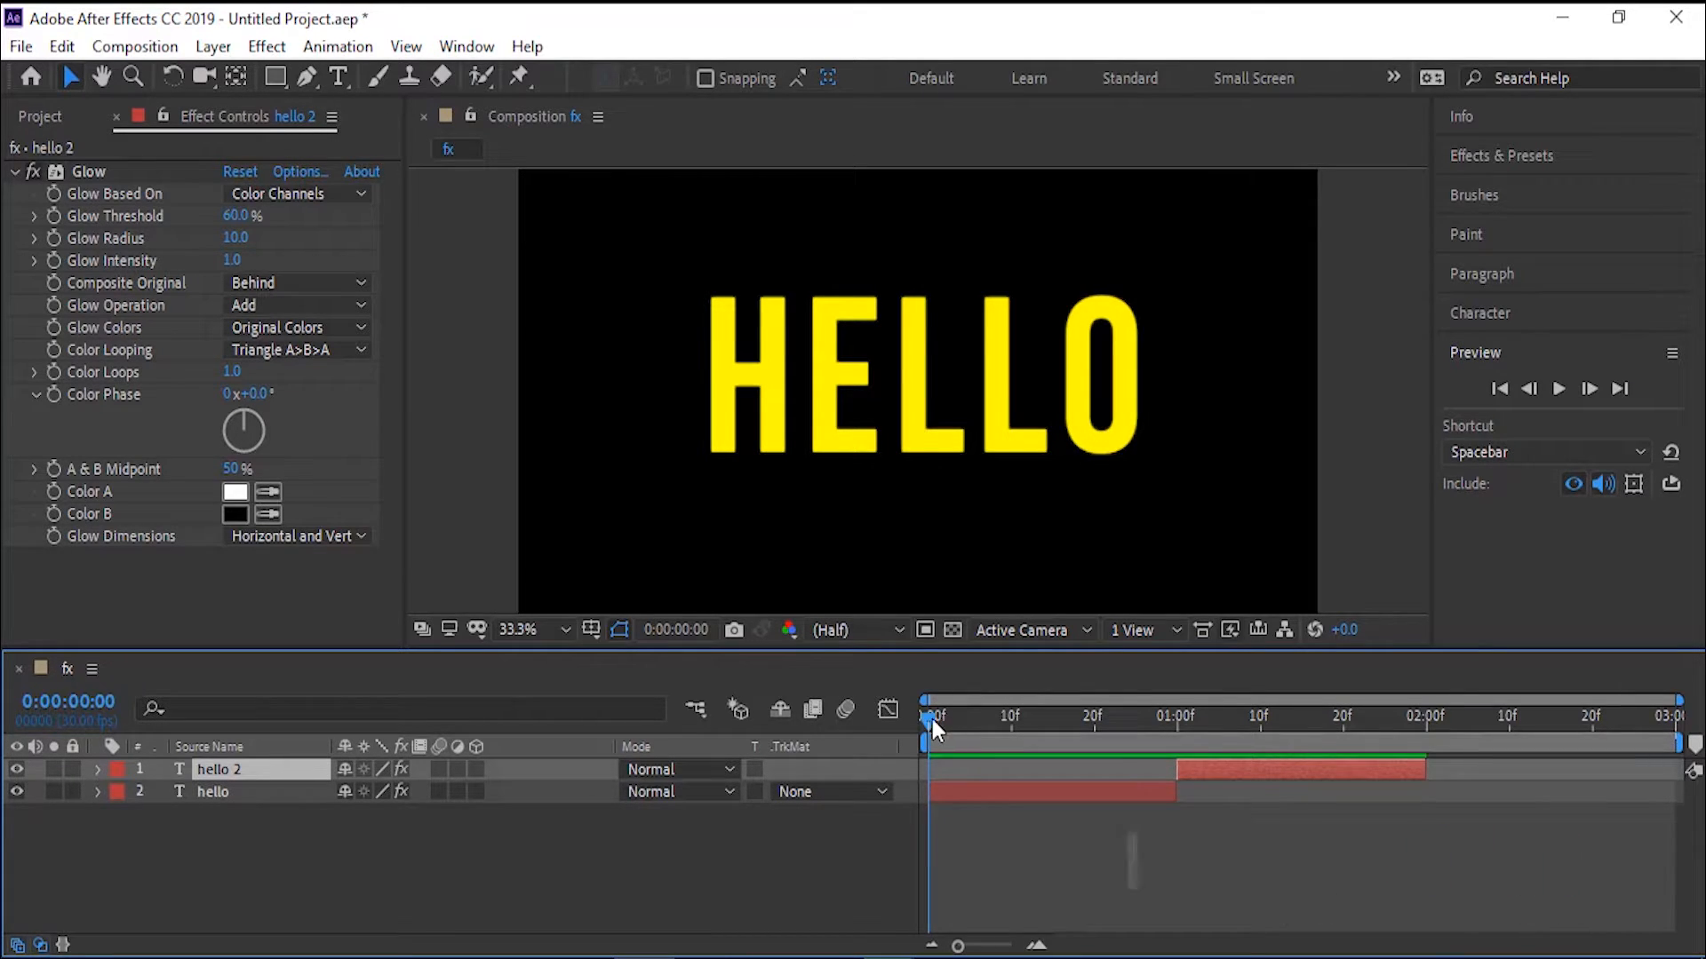
# Step: Set the Glow Threshold to 100% and the Glow Radius to 30 on the hello 2 layer
pyautogui.moveTo(929, 717); pyautogui.dragTo(1223, 748)
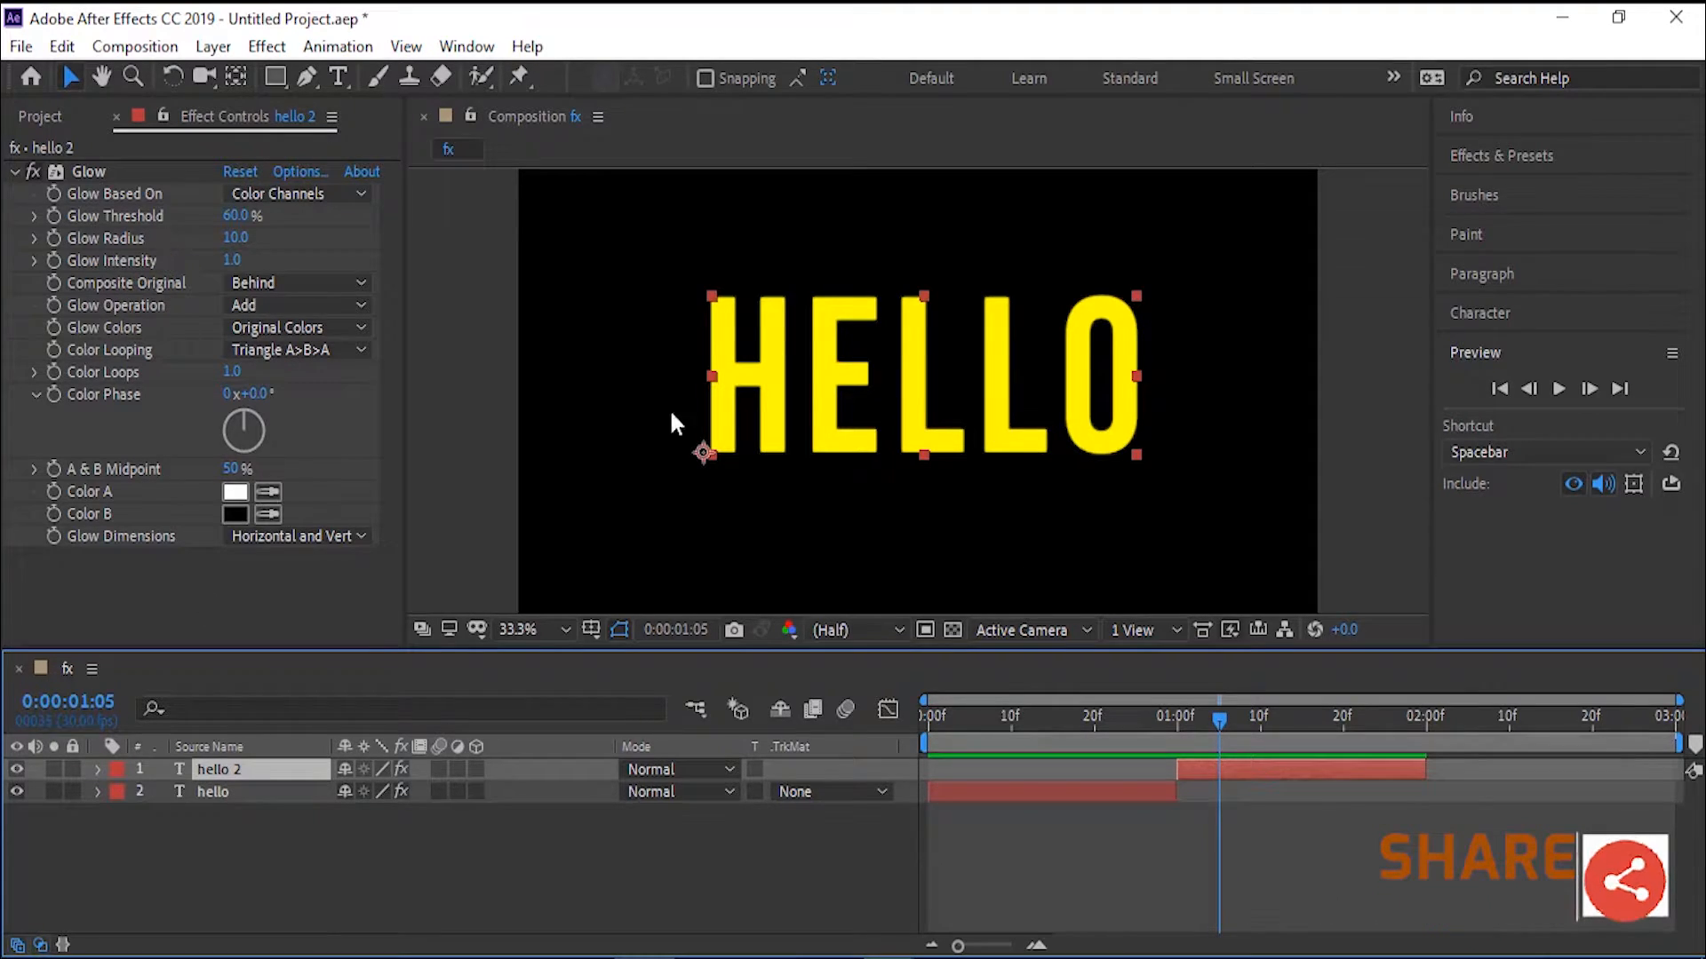
pyautogui.moveTo(1222, 709); pyautogui.dragTo(994, 710)
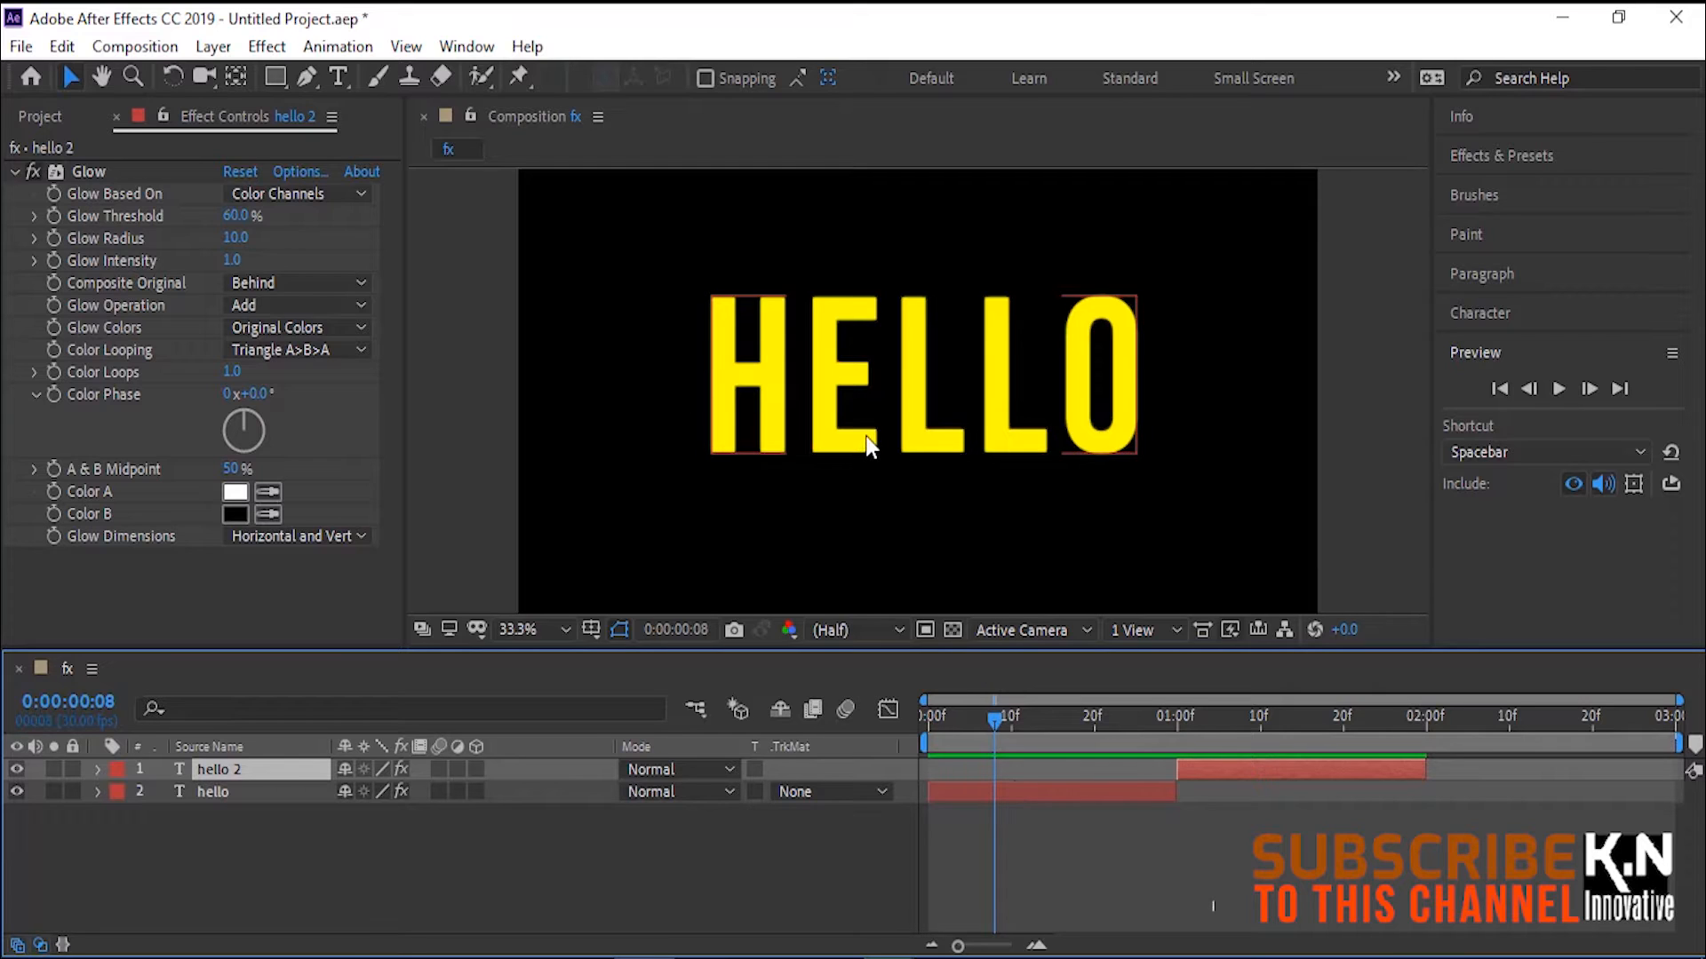
pyautogui.moveTo(994, 719); pyautogui.dragTo(1311, 721)
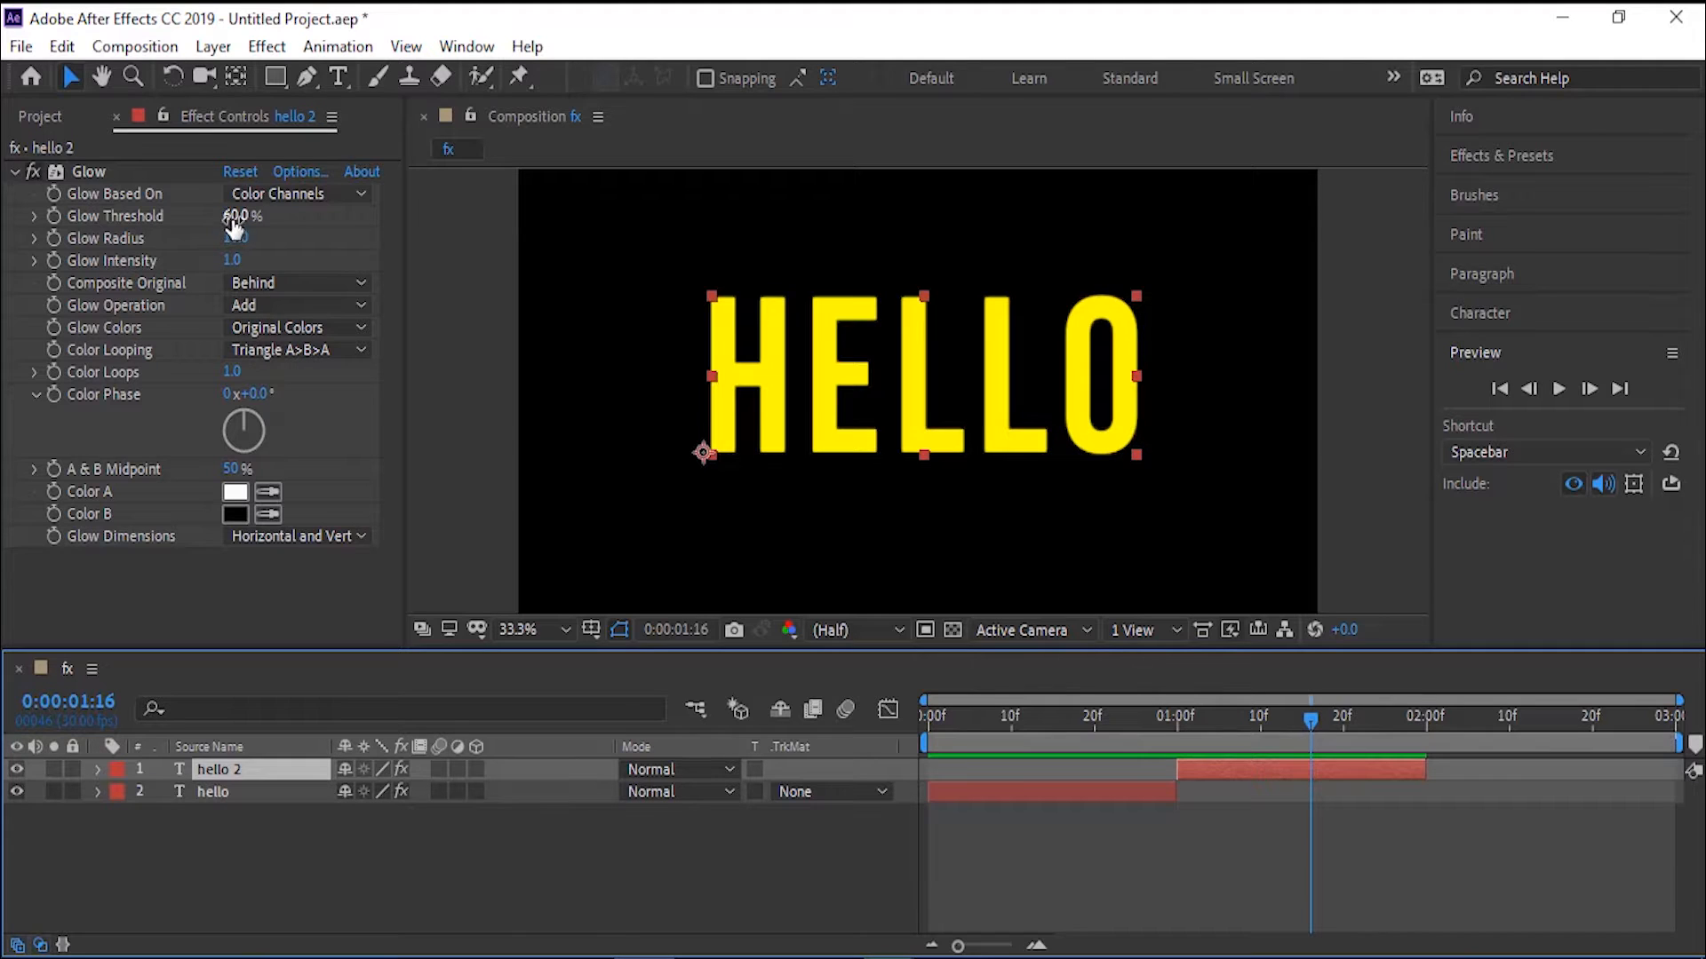
pyautogui.moveTo(236, 215); pyautogui.dragTo(255, 237)
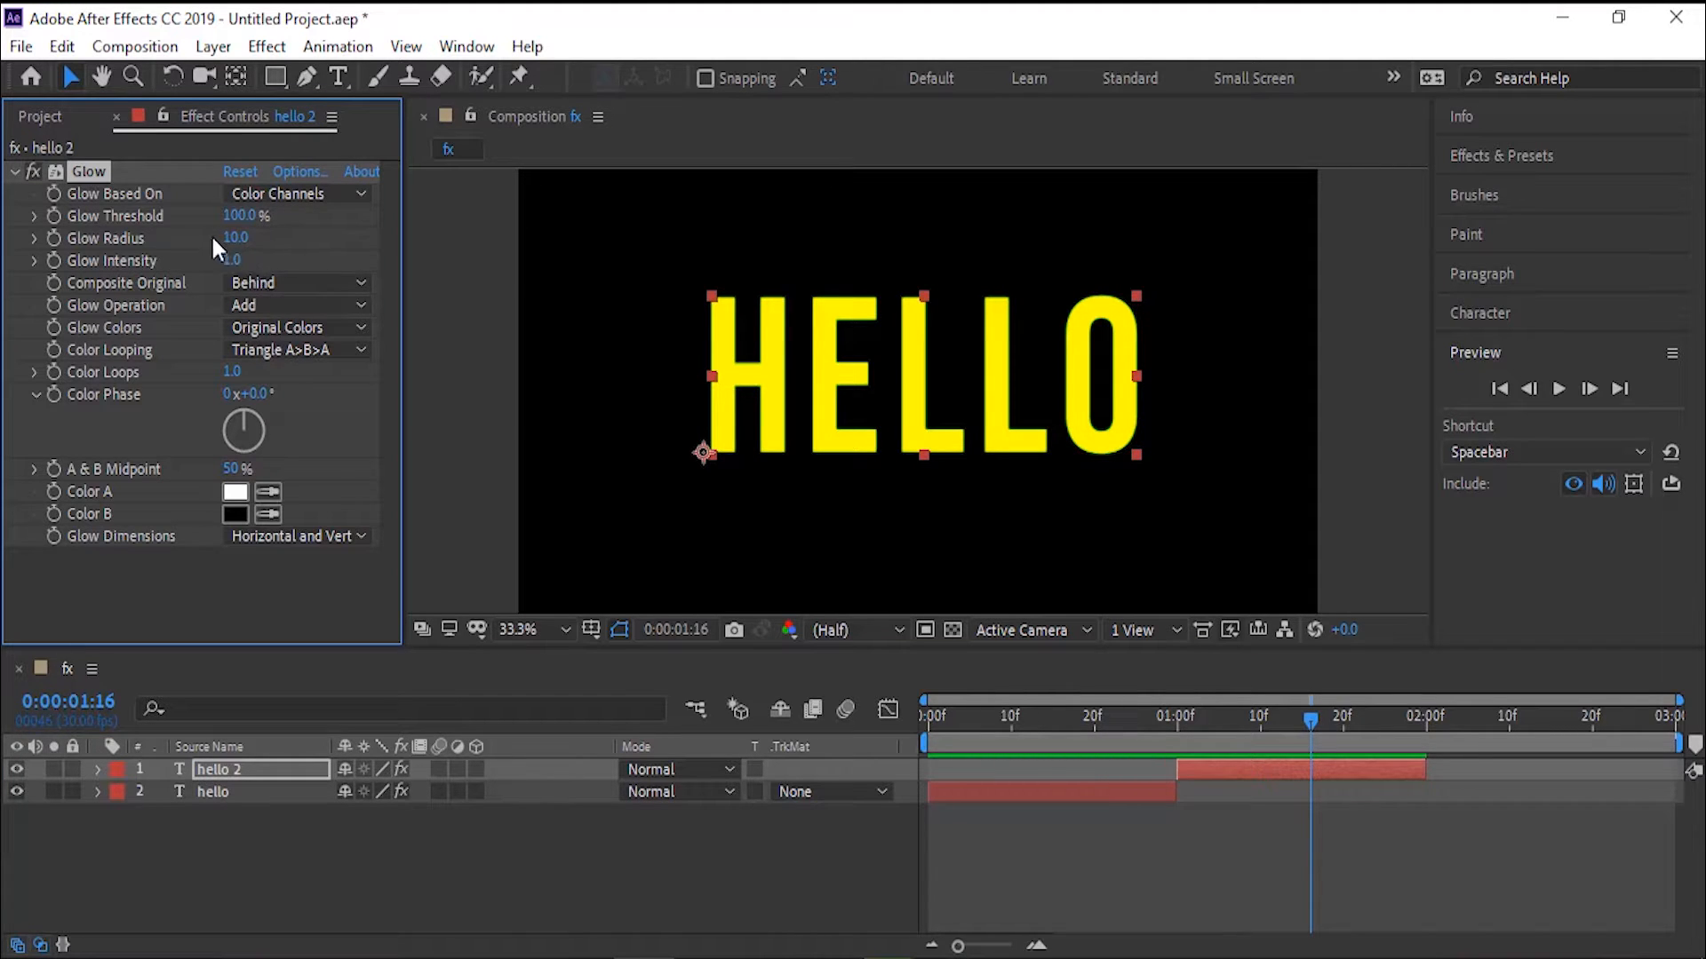
pyautogui.click(235, 238)
pyautogui.write('30')
pyautogui.press('Return')
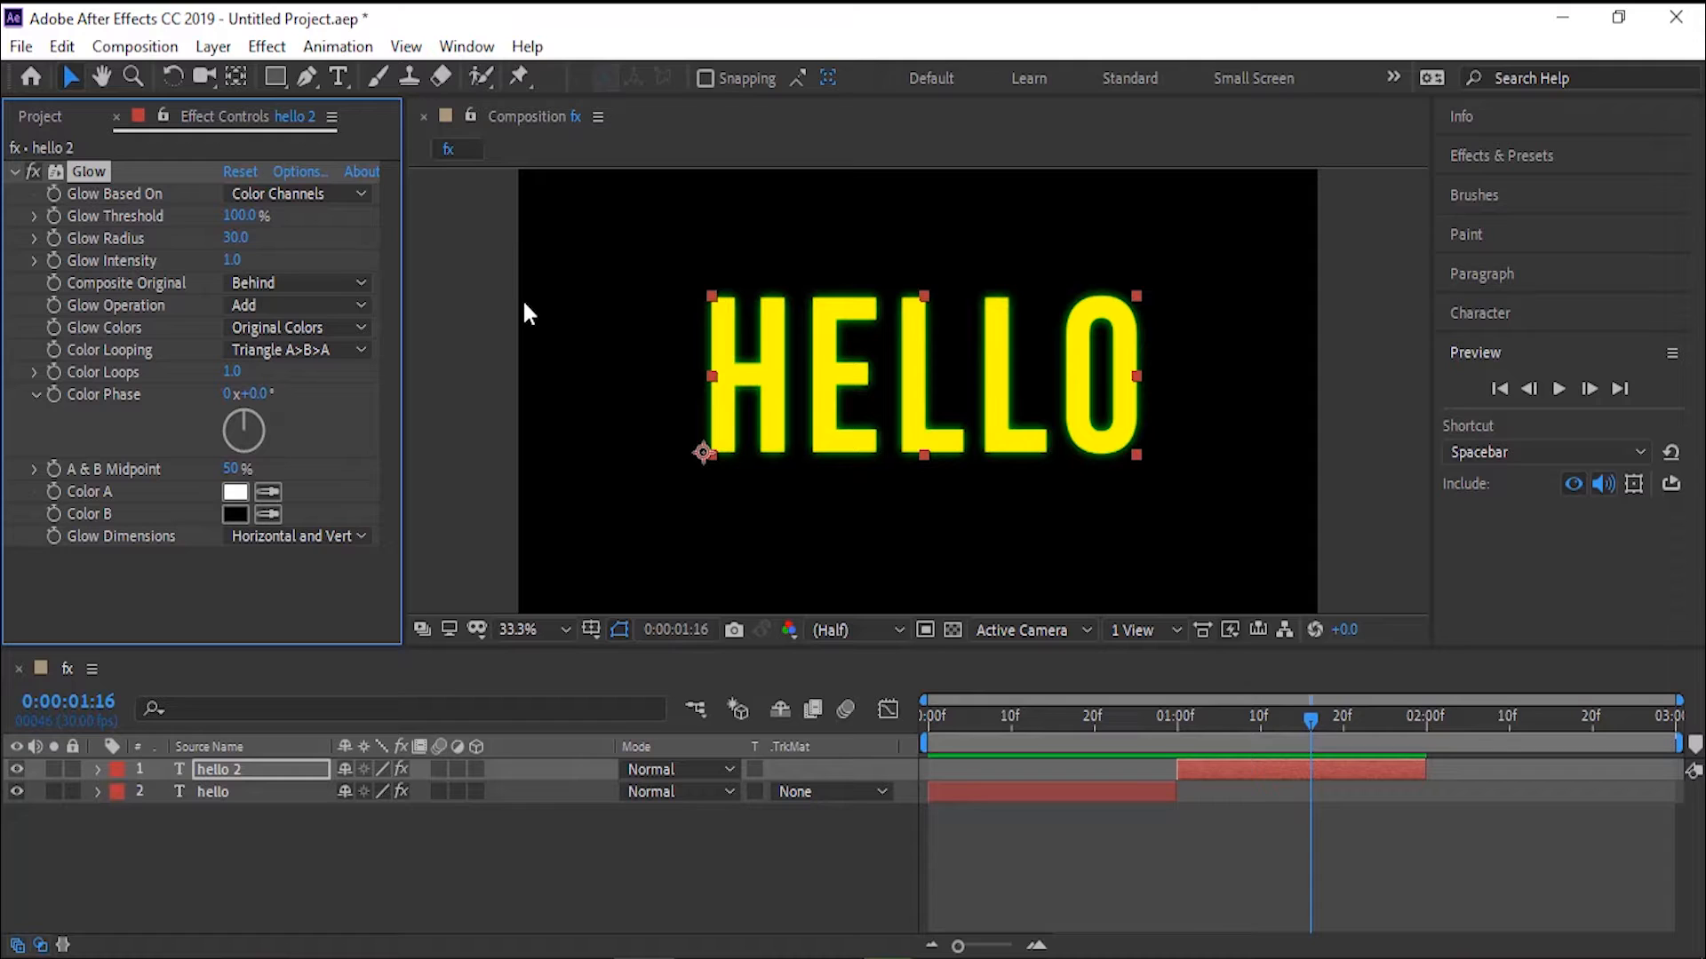
pyautogui.click(307, 883)
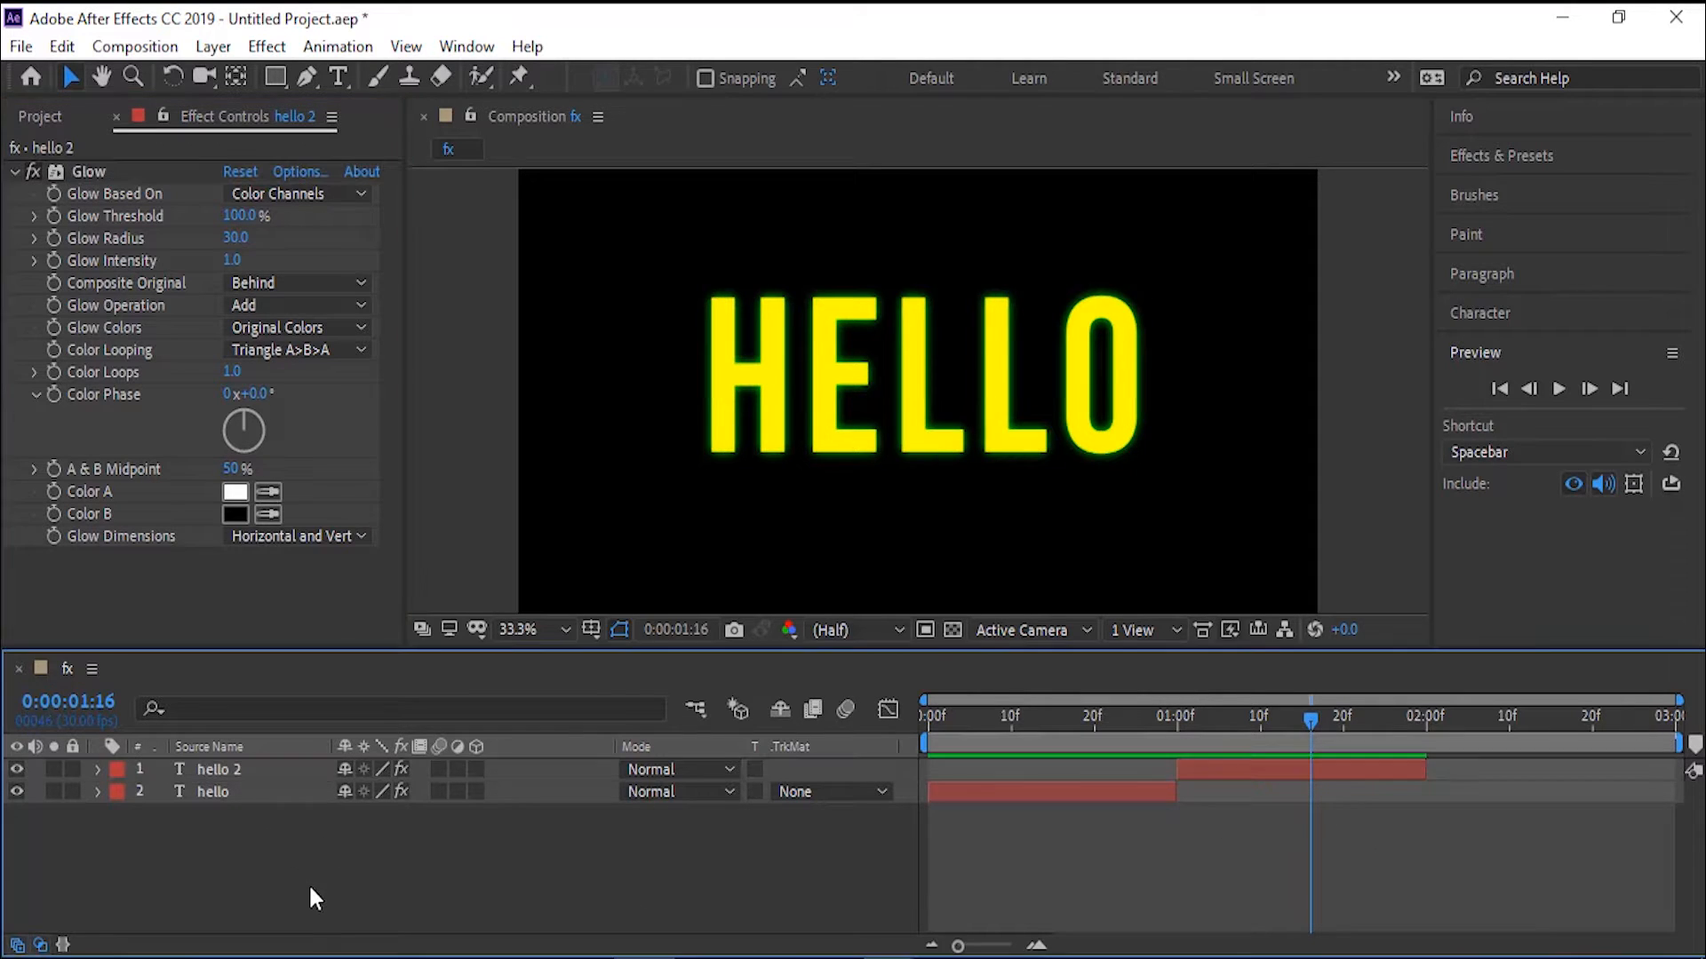
# Step: Duplicate the hello 2 layer and shift the copy's bar to run from 2:00 to 3:00
pyautogui.click(285, 770)
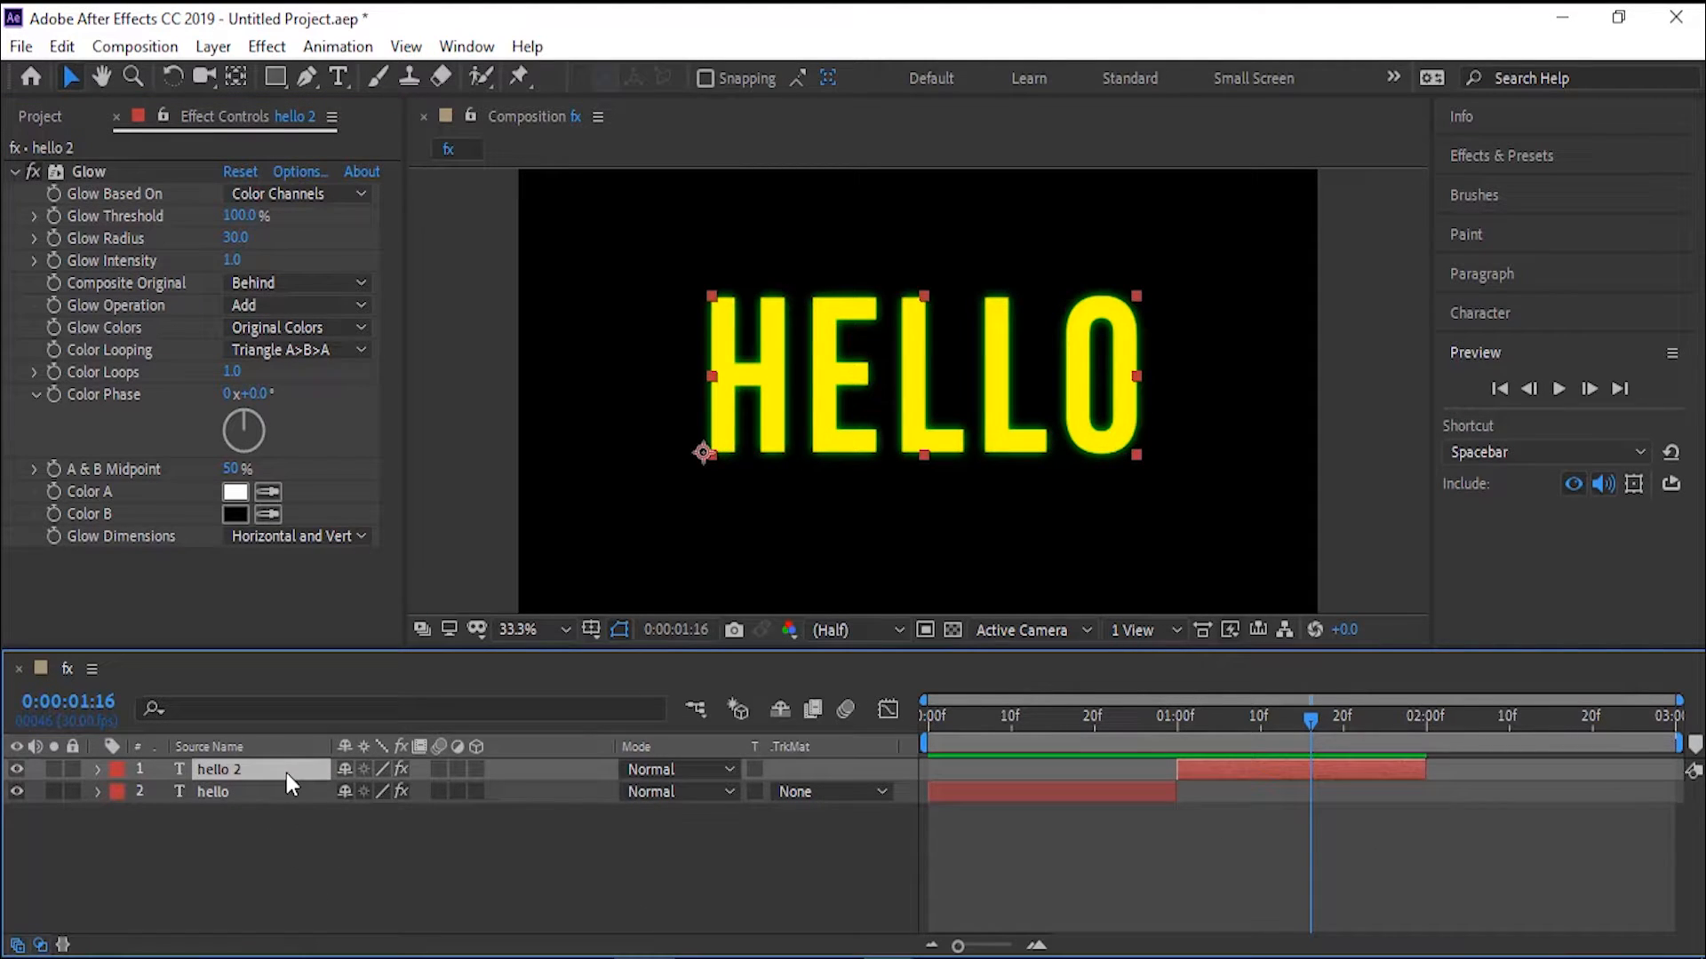
pyautogui.hotkey('ctrl', 'd')
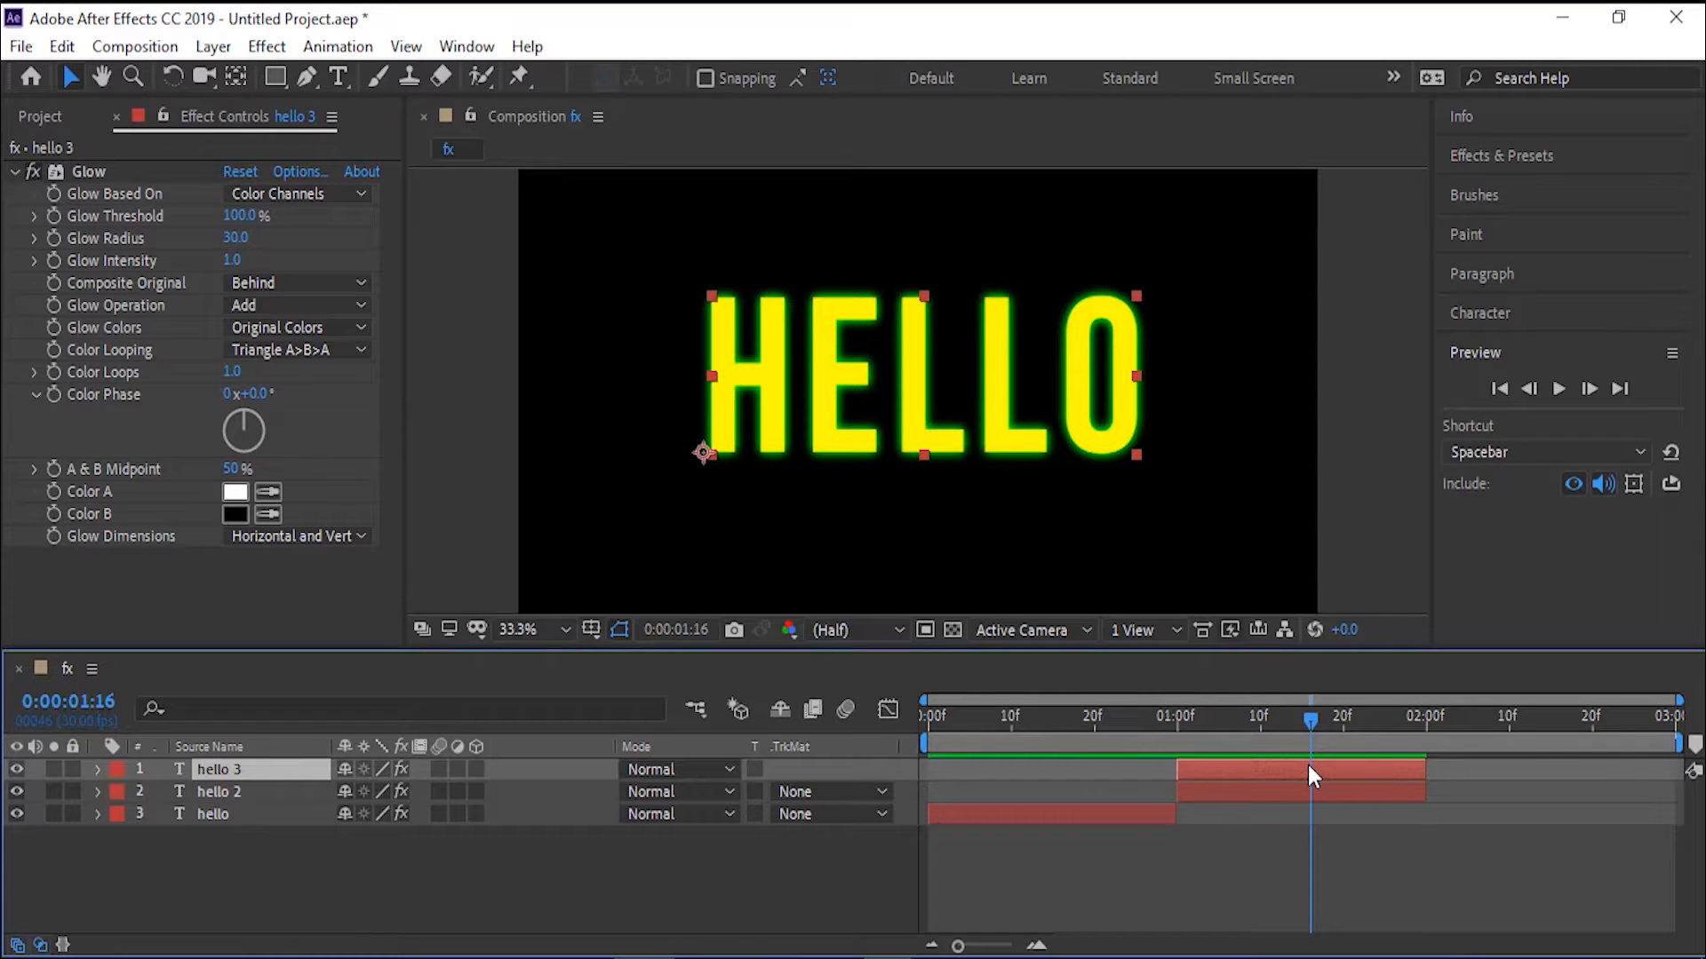
pyautogui.moveTo(1307, 764); pyautogui.dragTo(1587, 759)
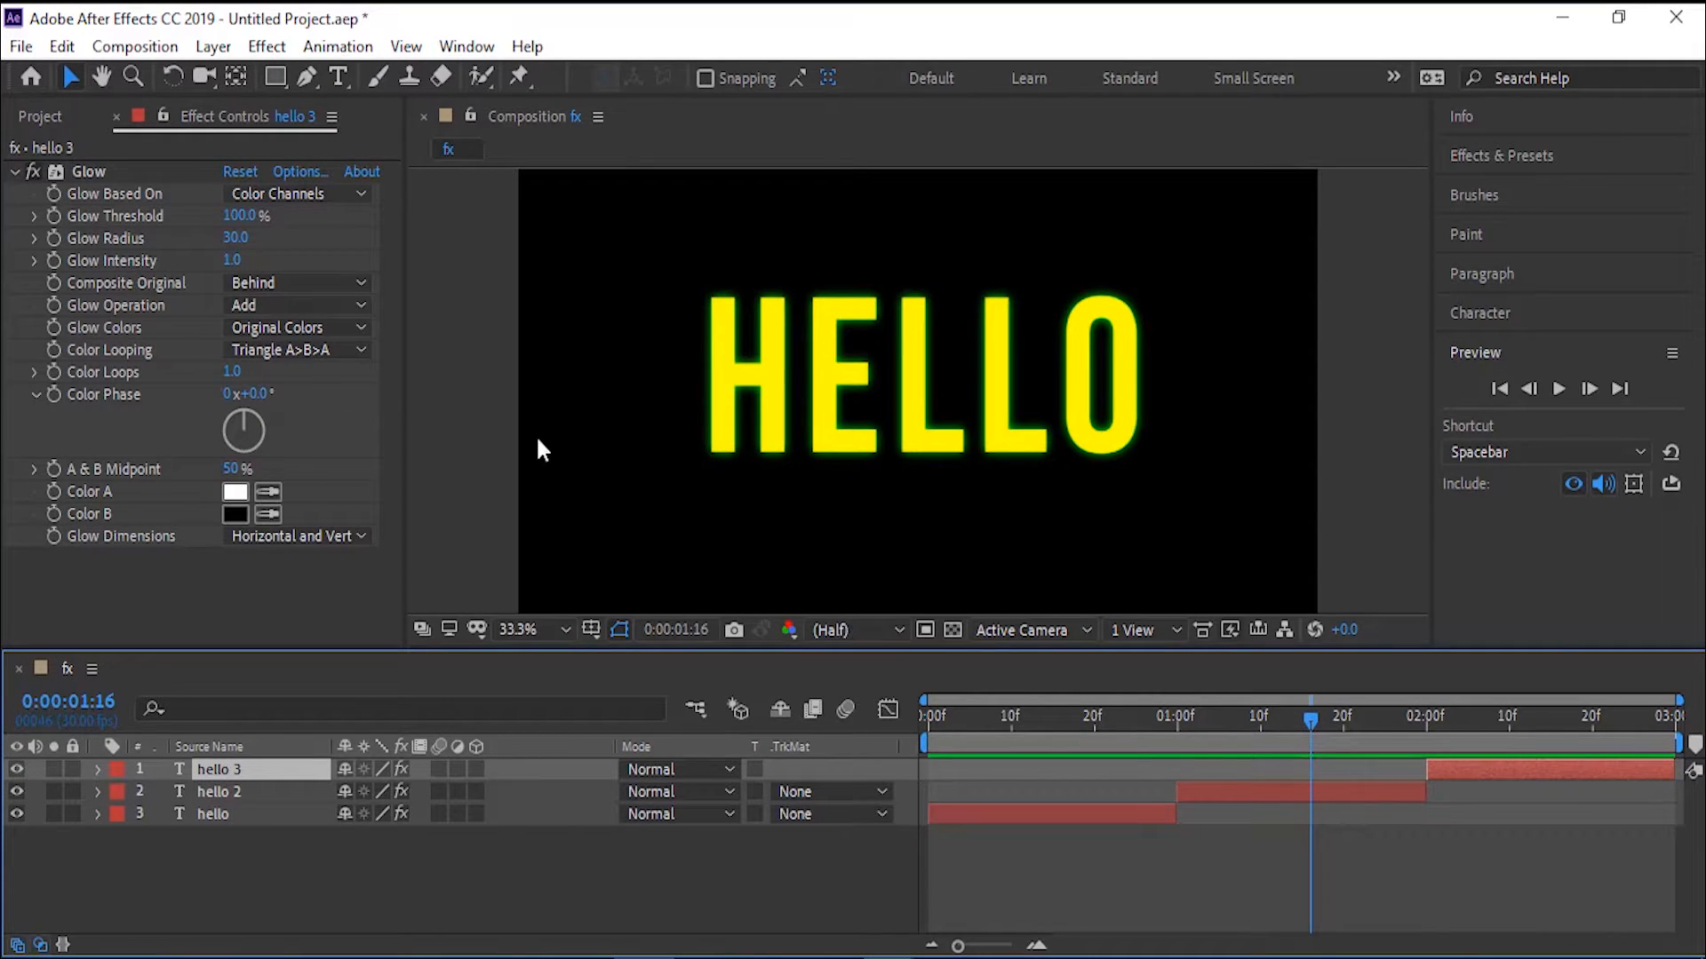
# Step: Move the playhead to 2:01 and set the Glow Radius of the hello 3 layer to 60
pyautogui.moveTo(1320, 710); pyautogui.dragTo(1434, 718)
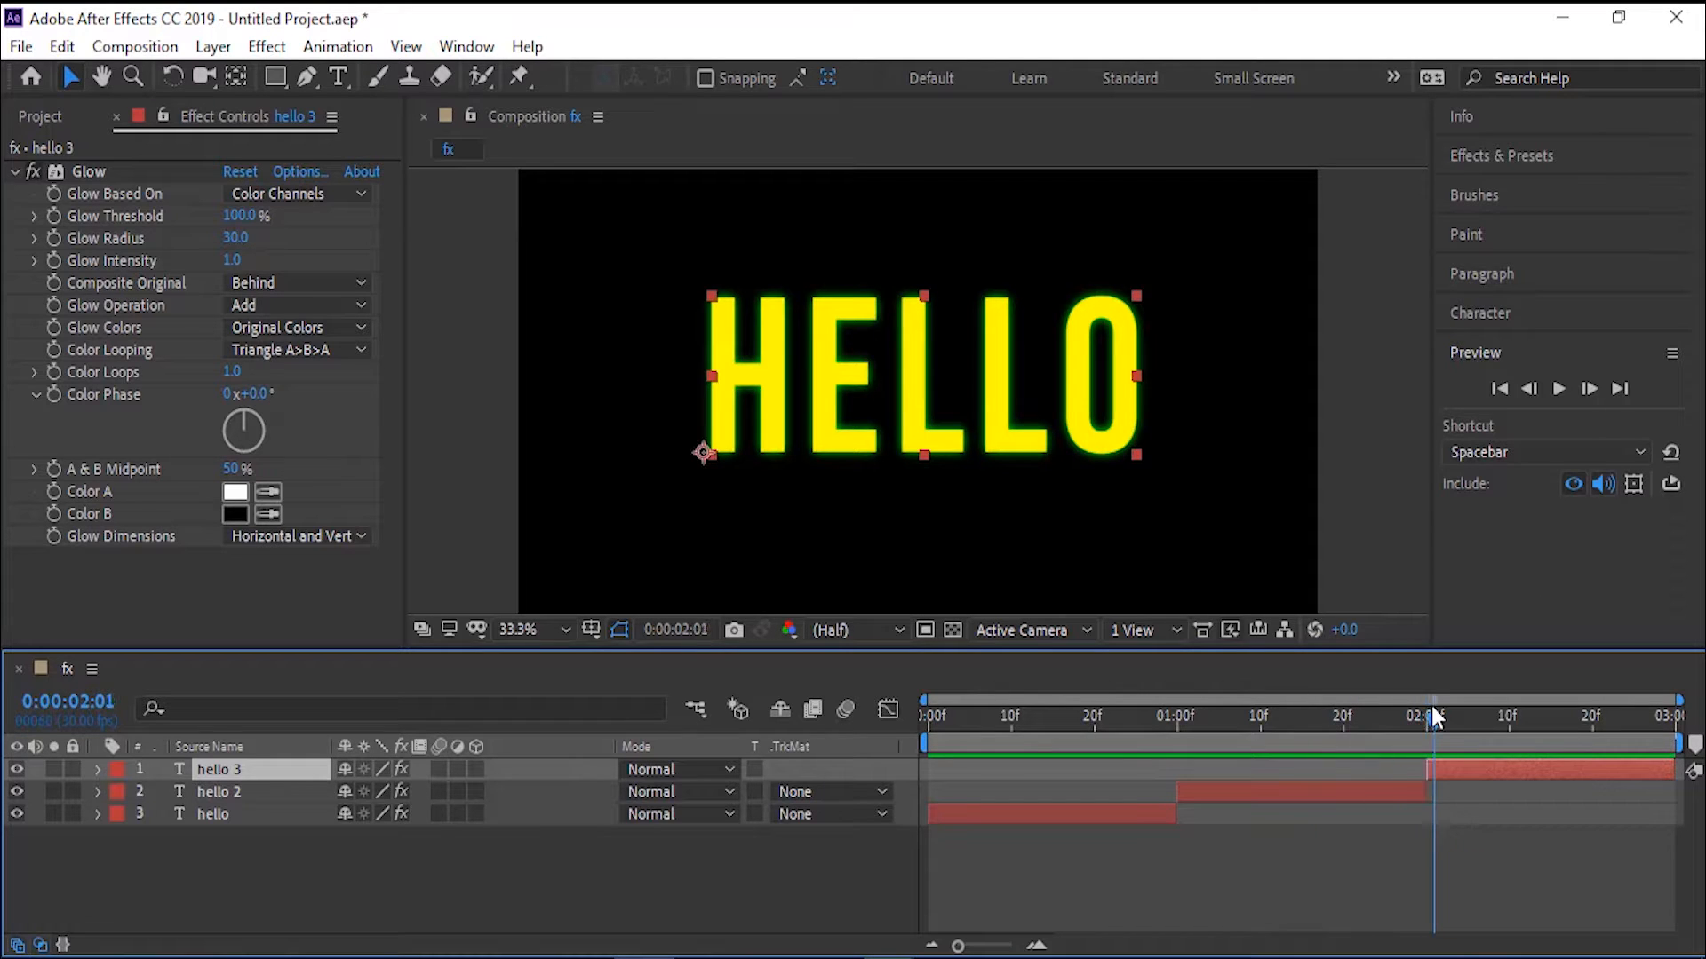
pyautogui.click(236, 238)
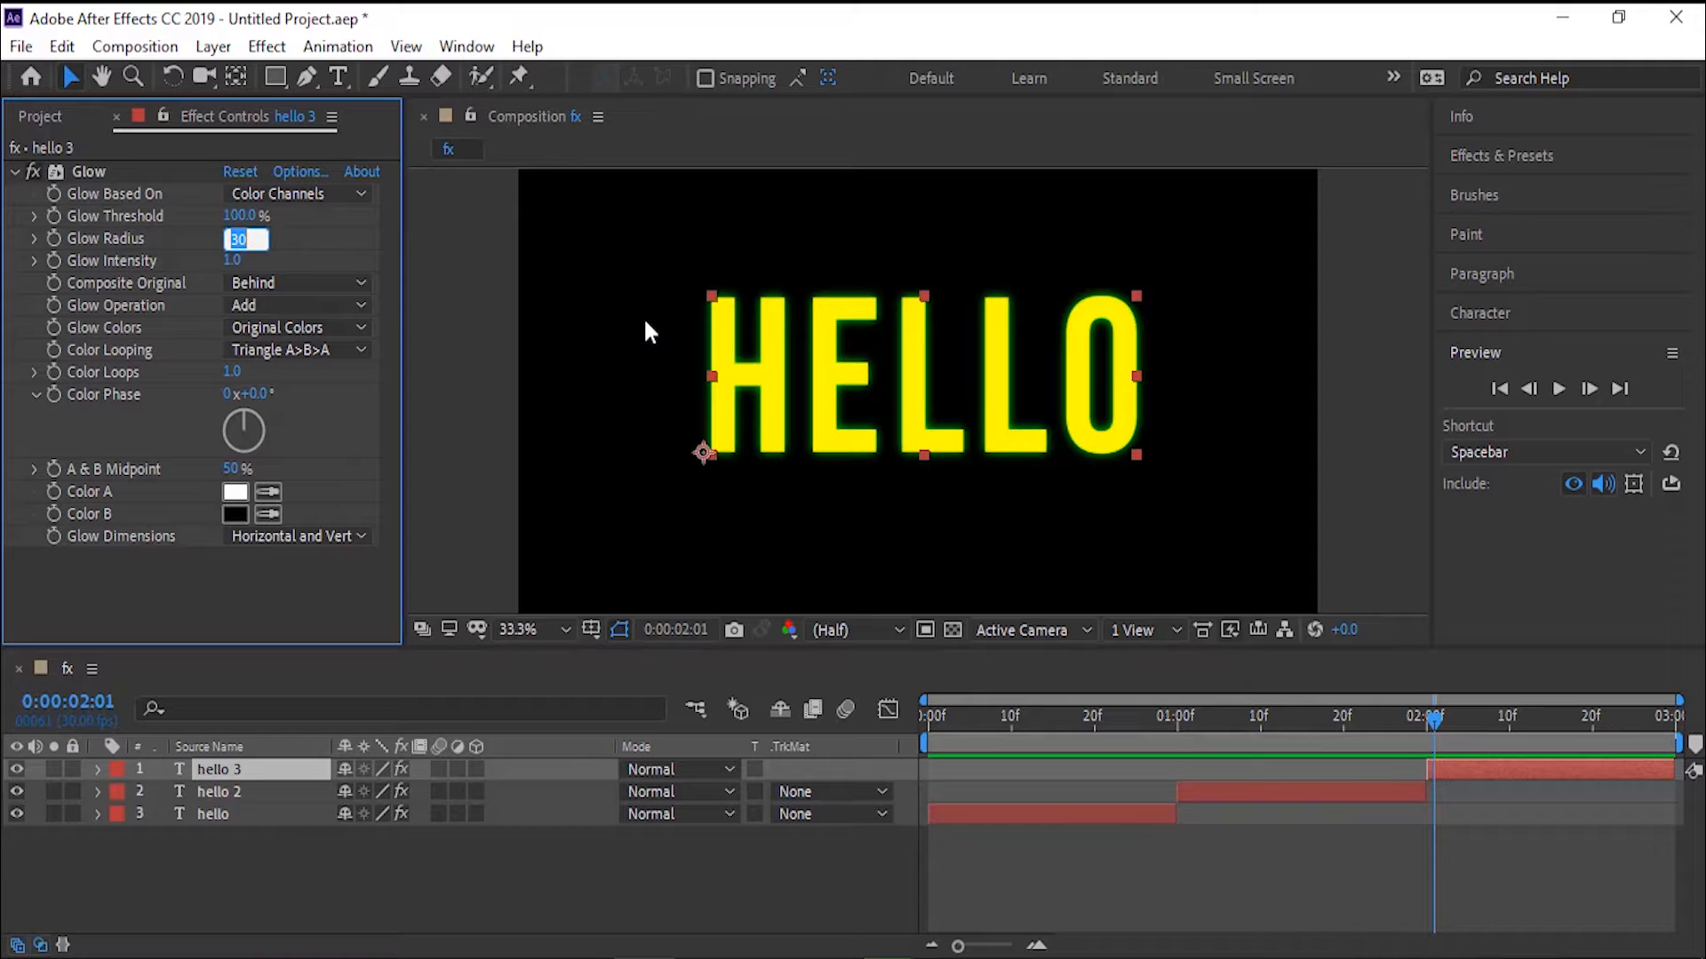
pyautogui.write('60')
pyautogui.press('Return')
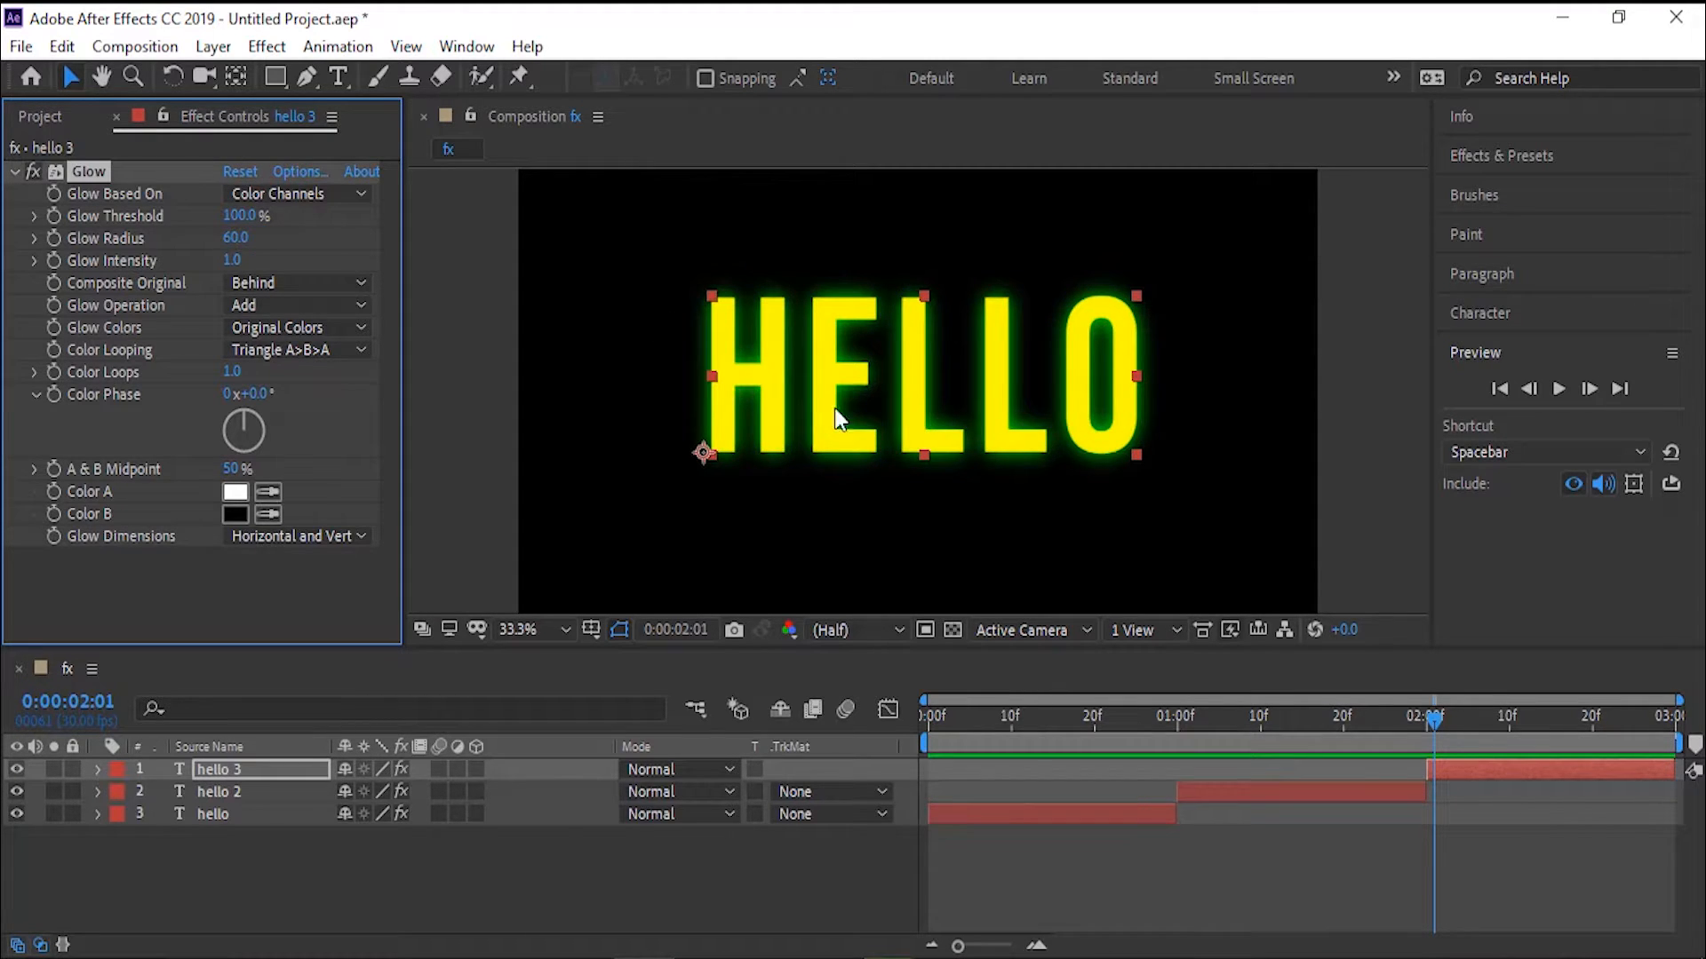
# Step: Preview the growing glow on the HELLO text from 0:00 and stop playback
pyautogui.moveTo(1424, 713); pyautogui.dragTo(821, 663)
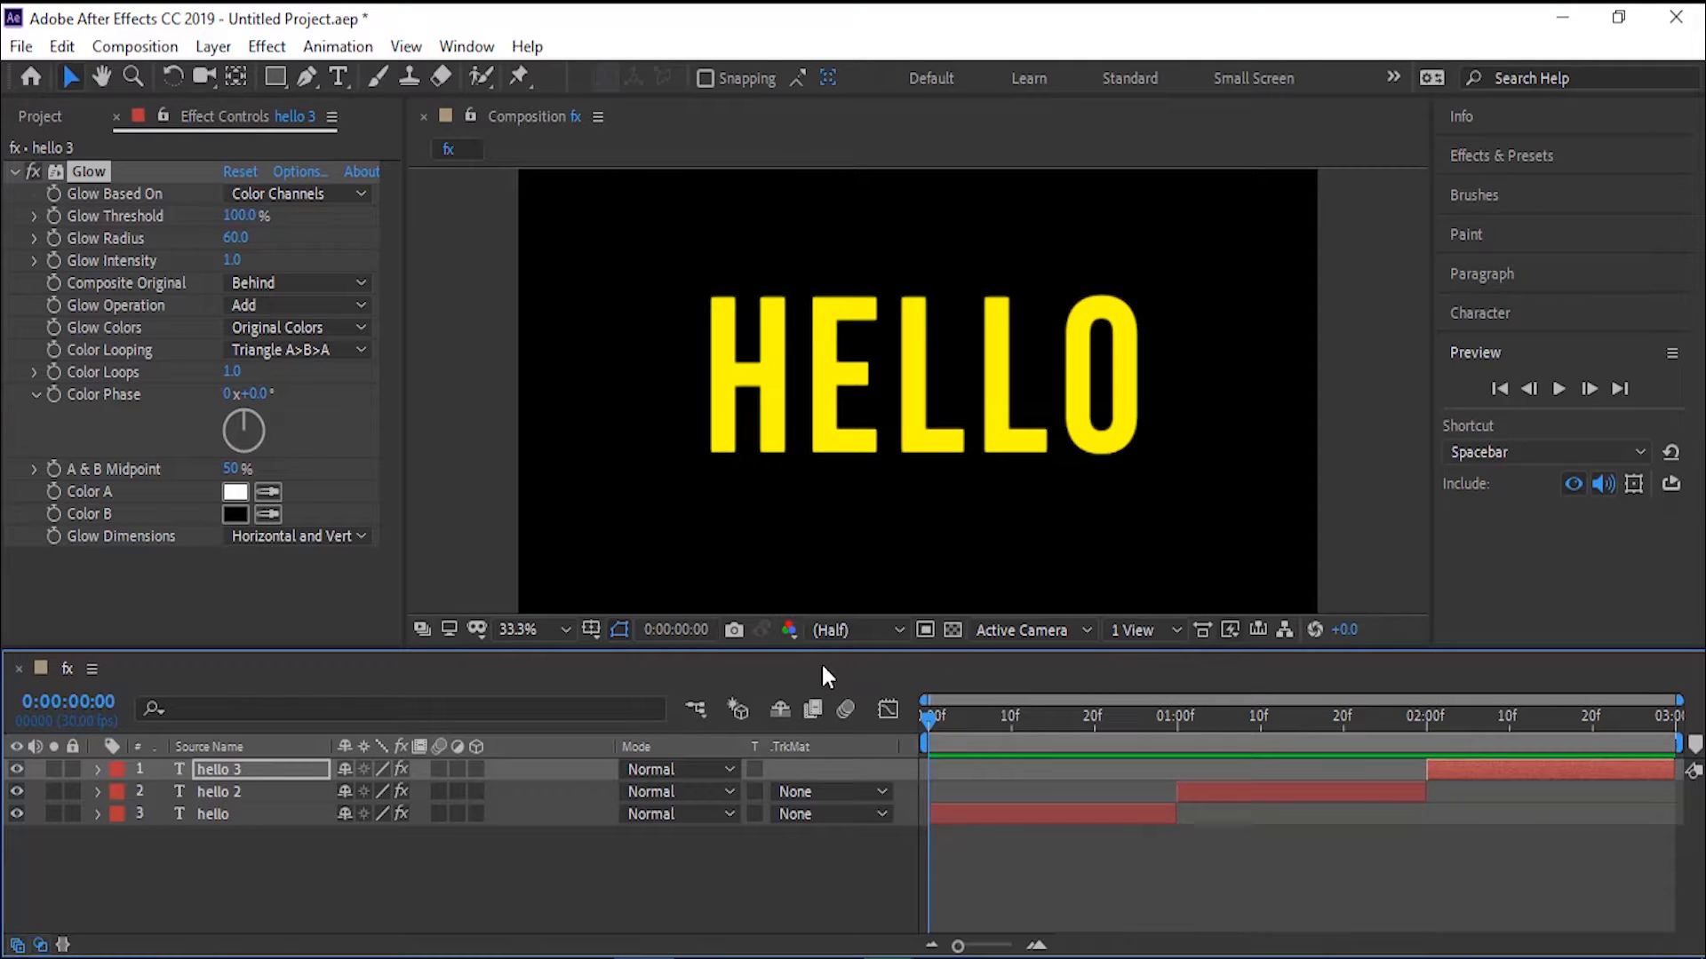
pyautogui.click(1560, 382)
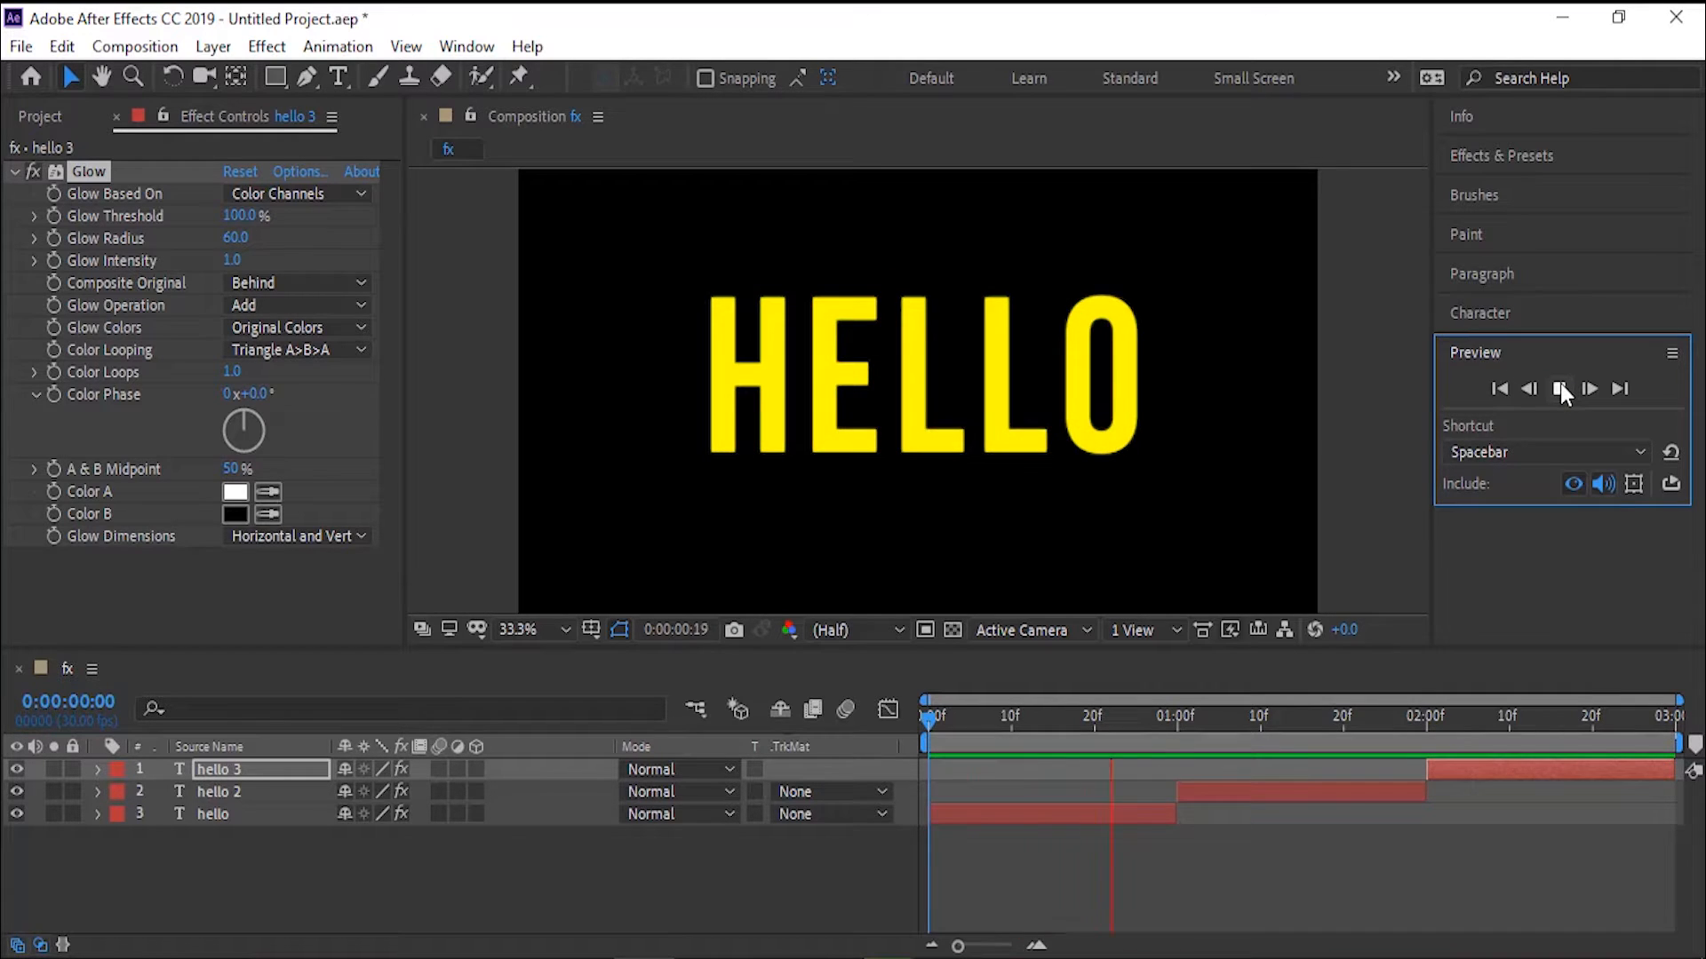
pyautogui.click(1560, 384)
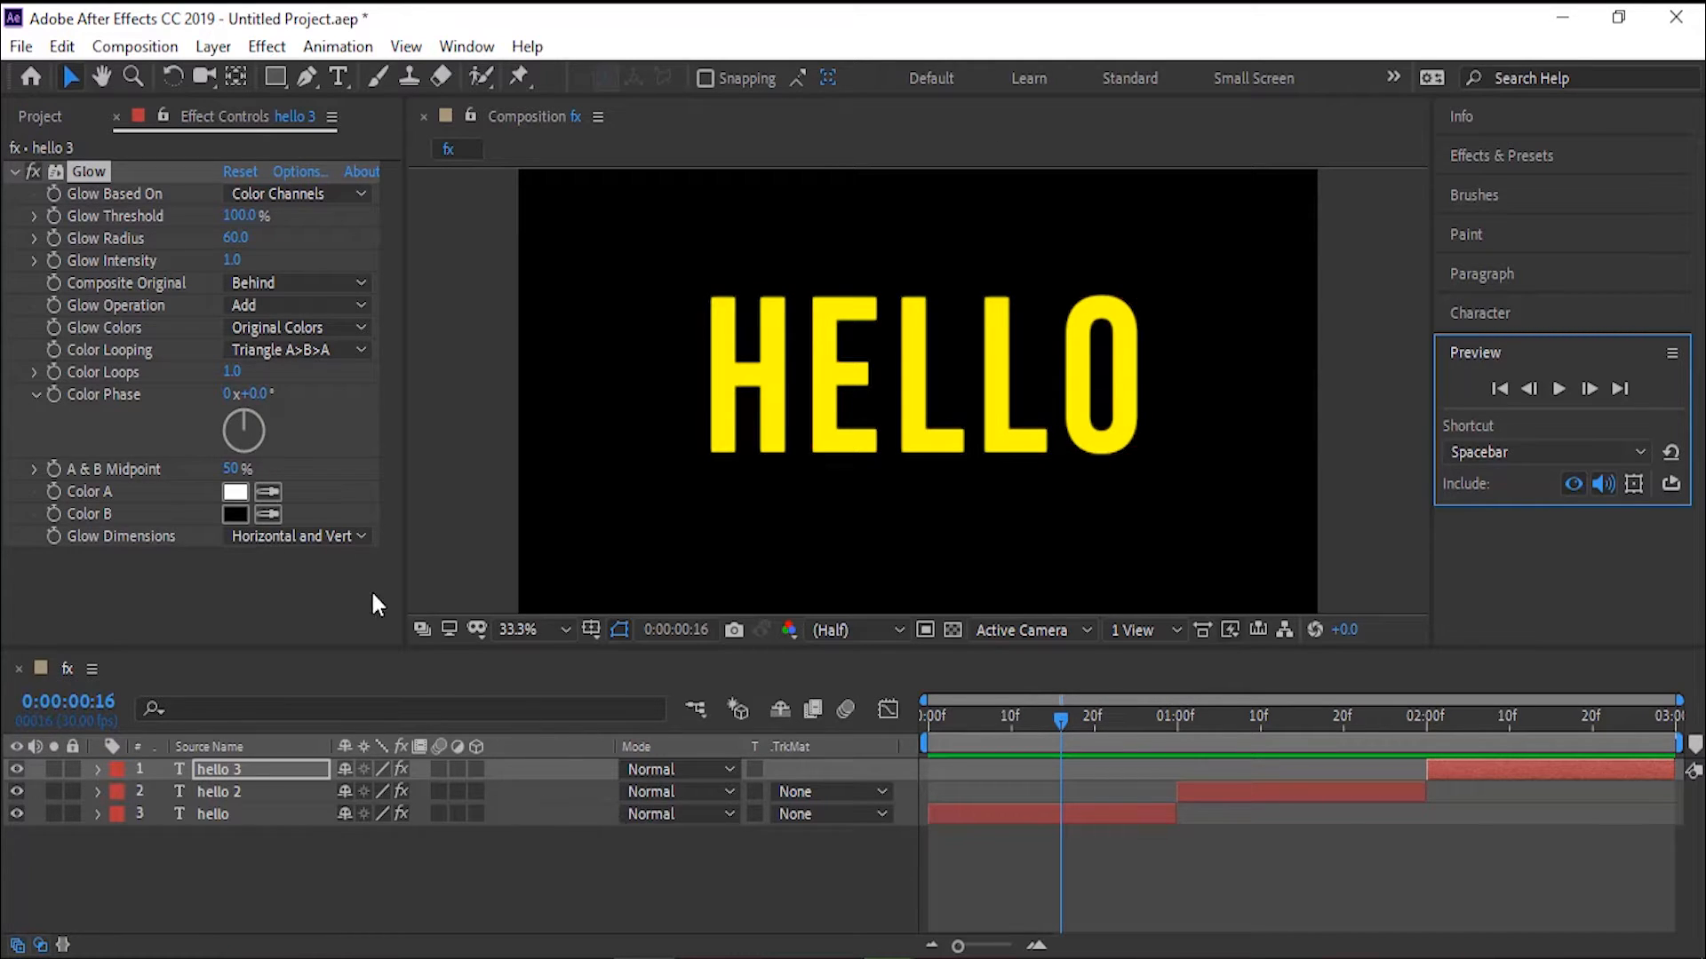
# Step: Delete the hello 2 and hello 3 layers and remove the Glow effect from the hello layer
pyautogui.keyDown('ctrl'); pyautogui.click(234, 787); pyautogui.keyUp('ctrl')
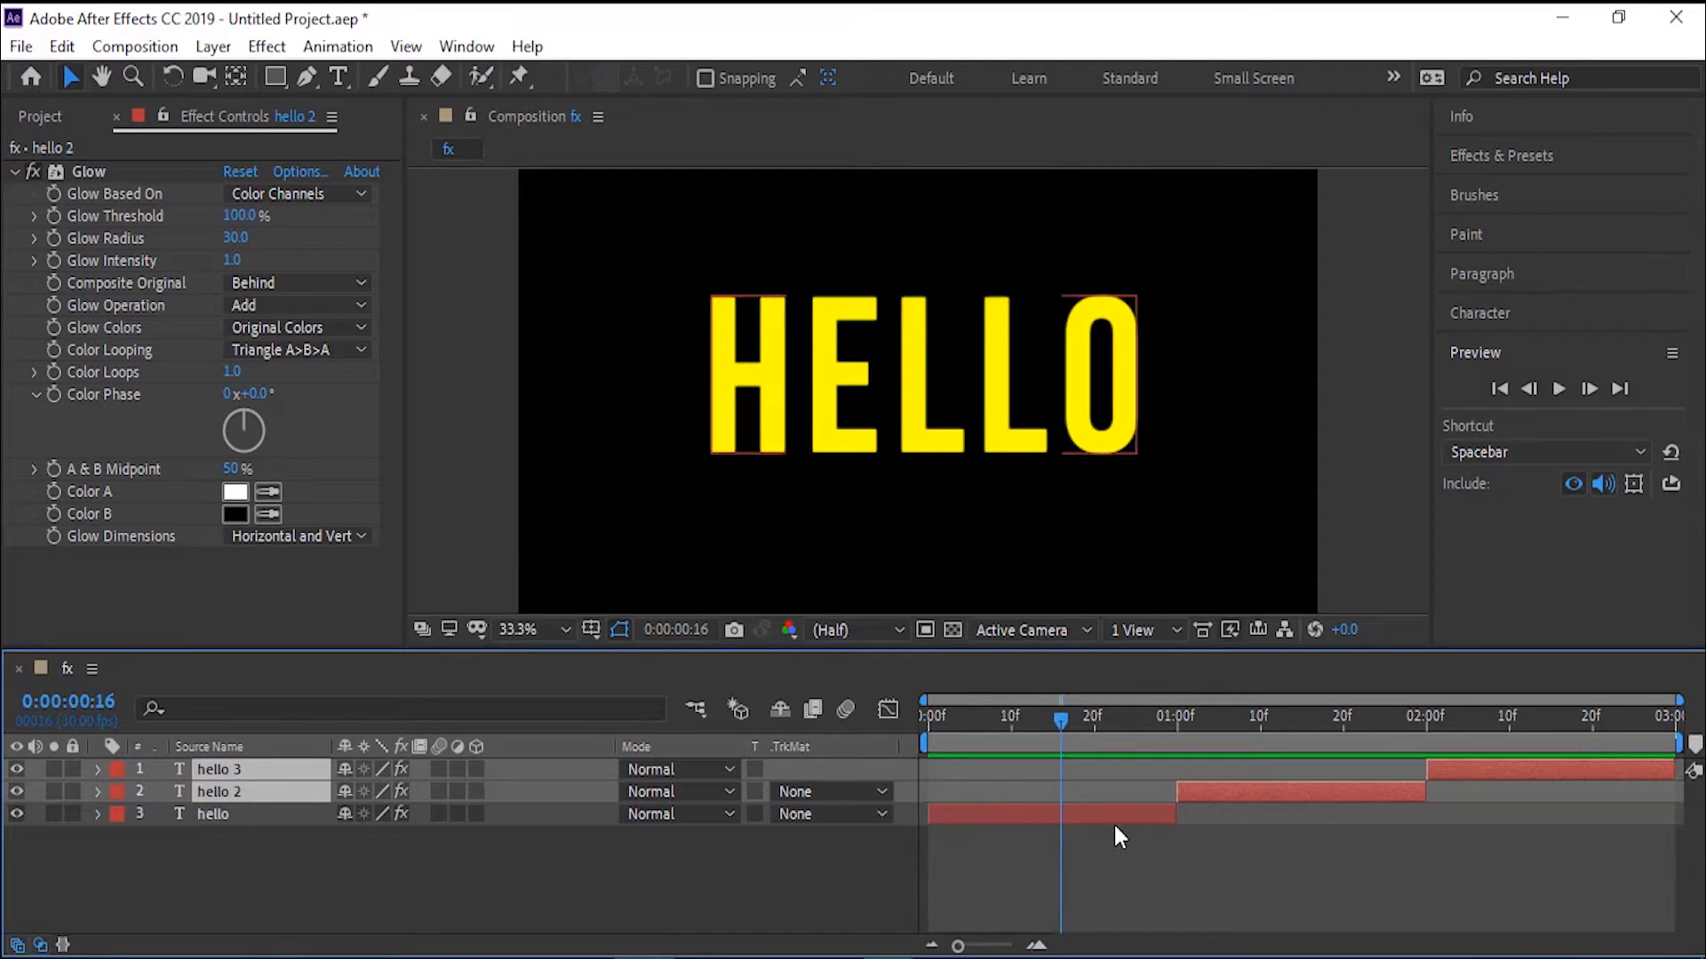
pyautogui.press('Delete')
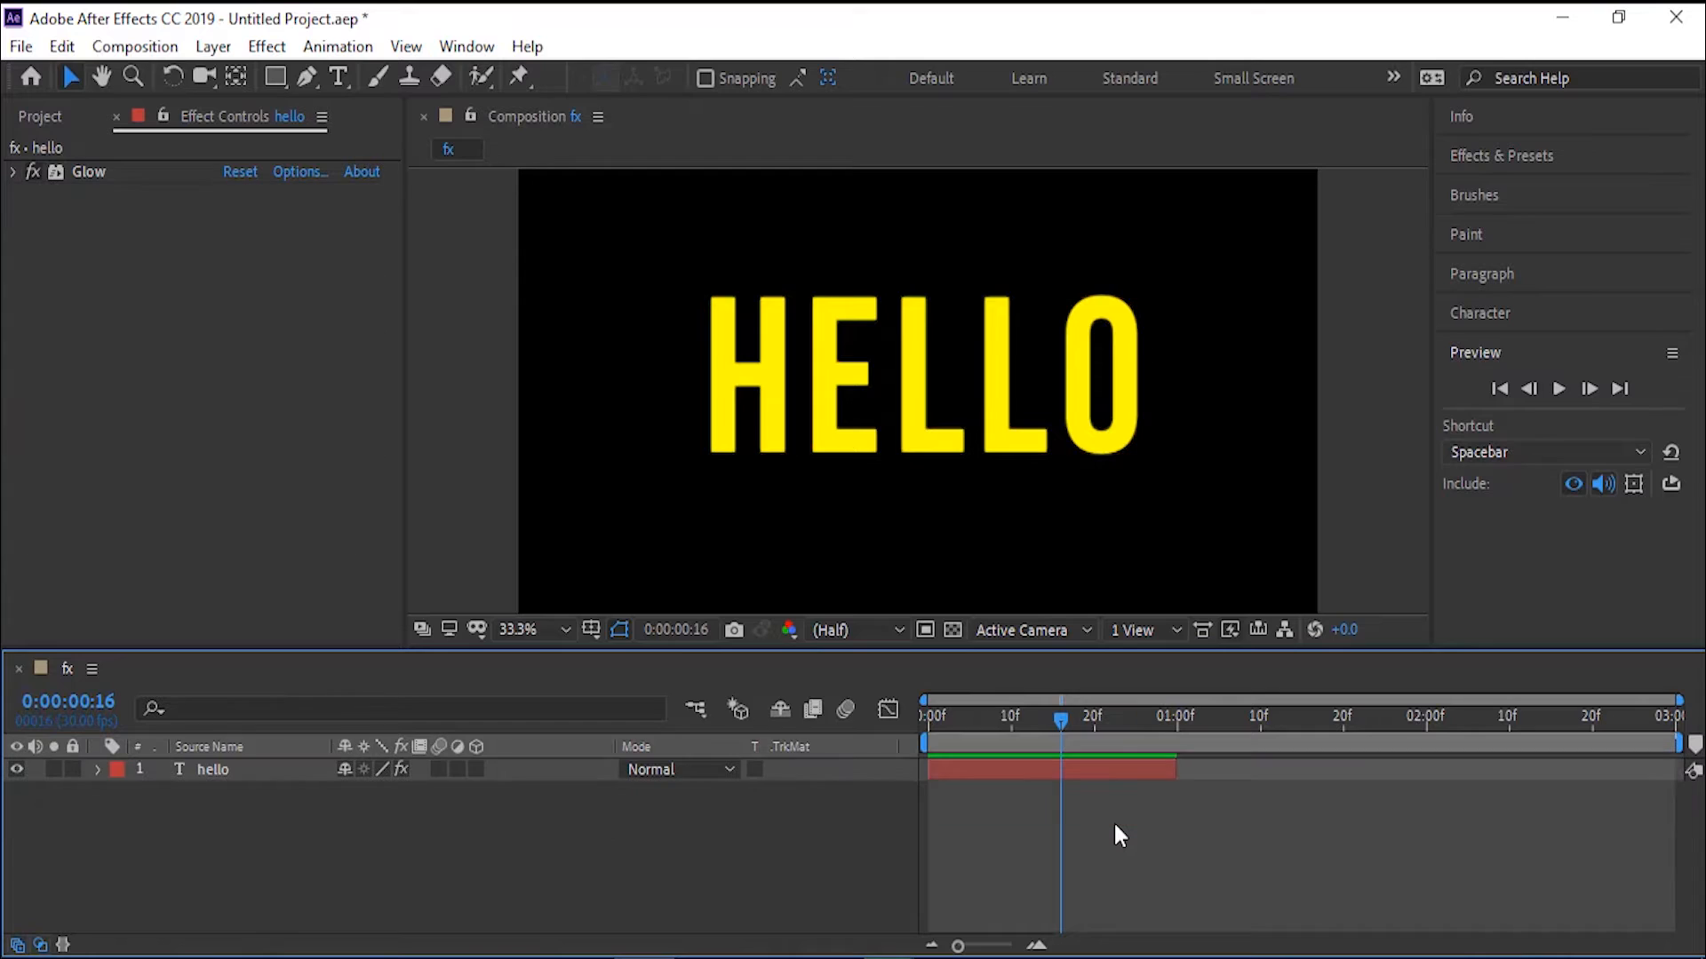
pyautogui.click(235, 771)
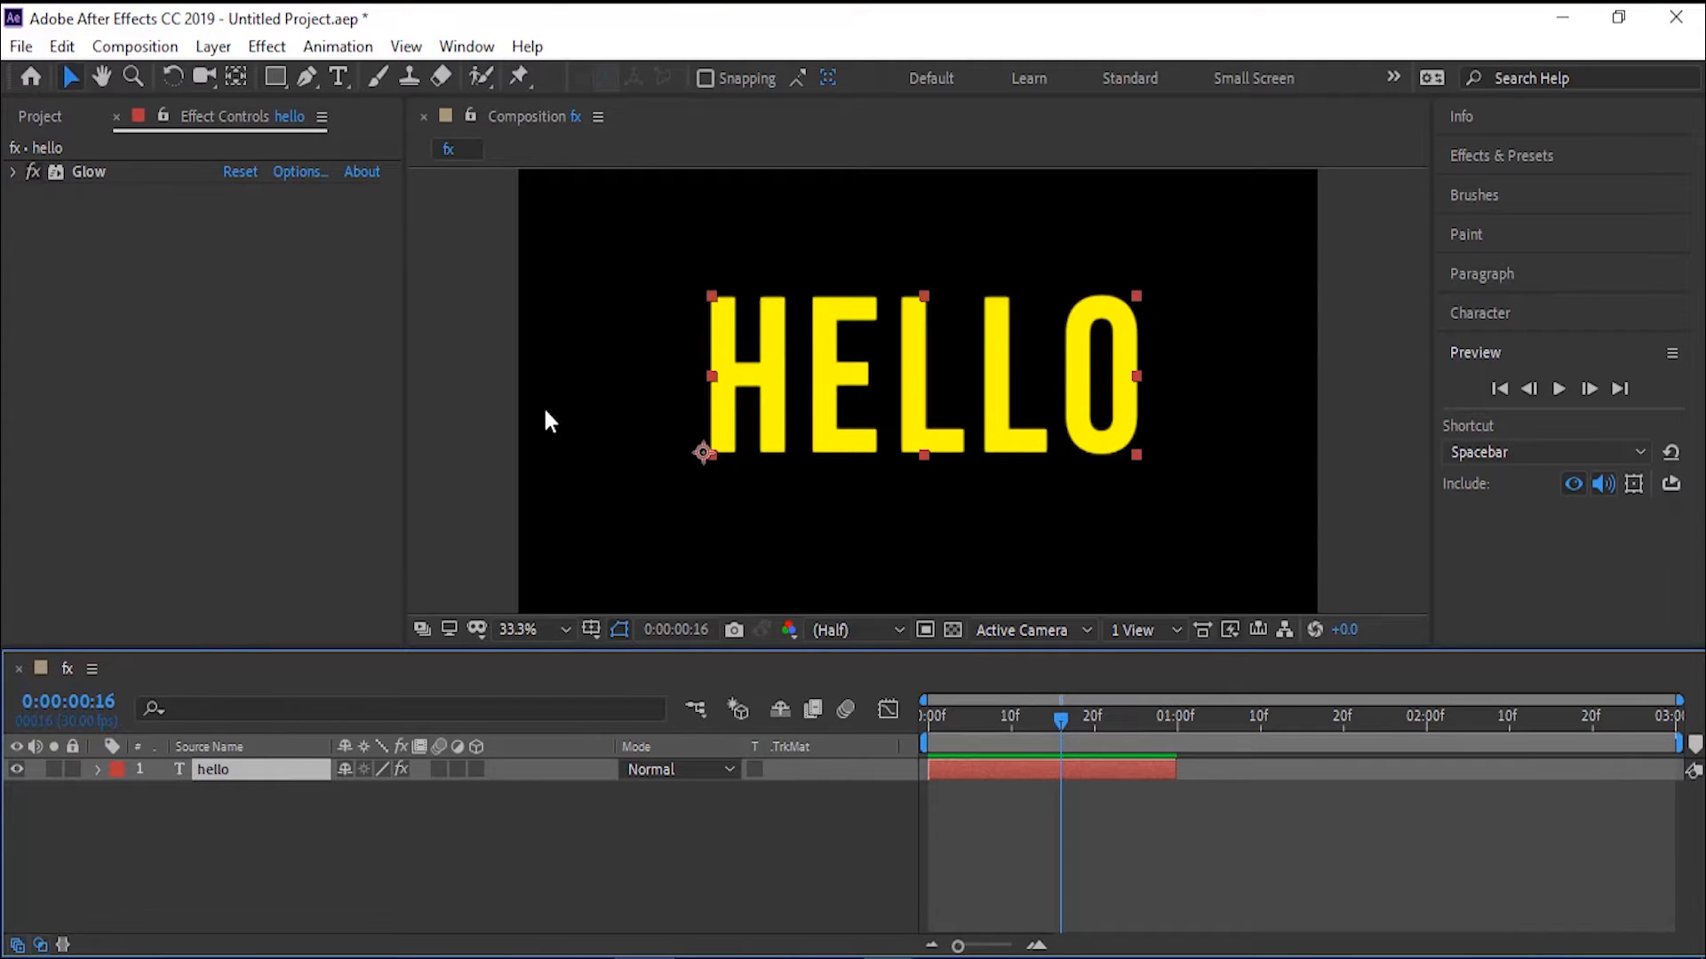
pyautogui.click(112, 171)
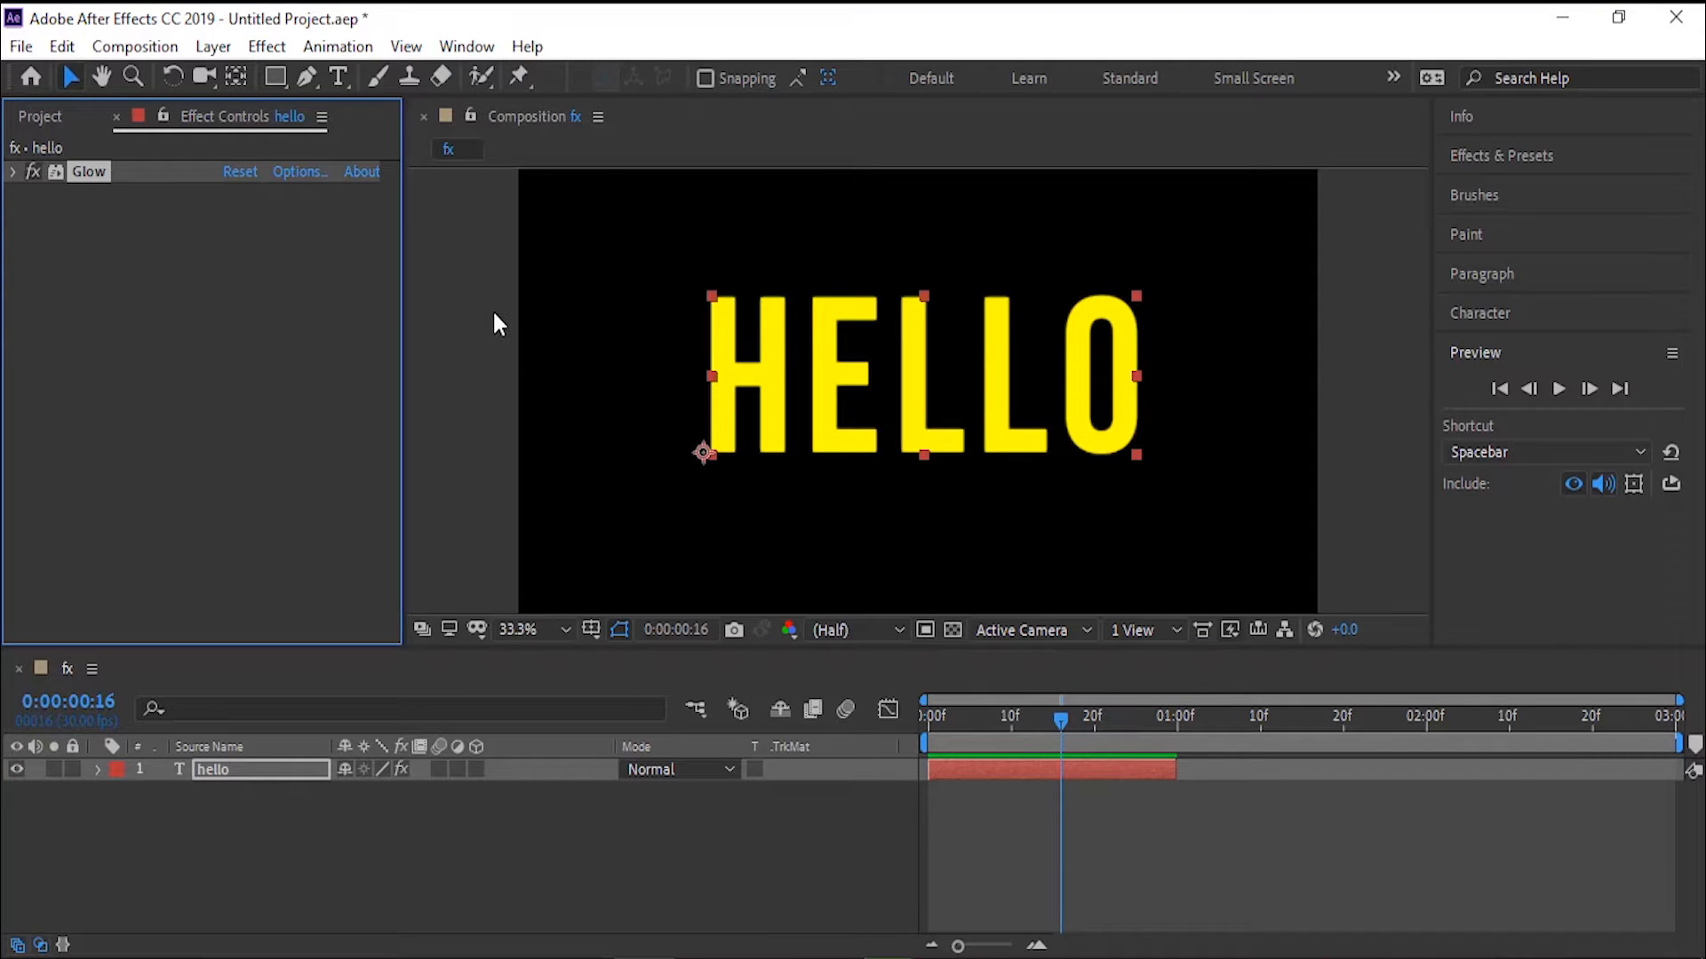
pyautogui.press('Delete')
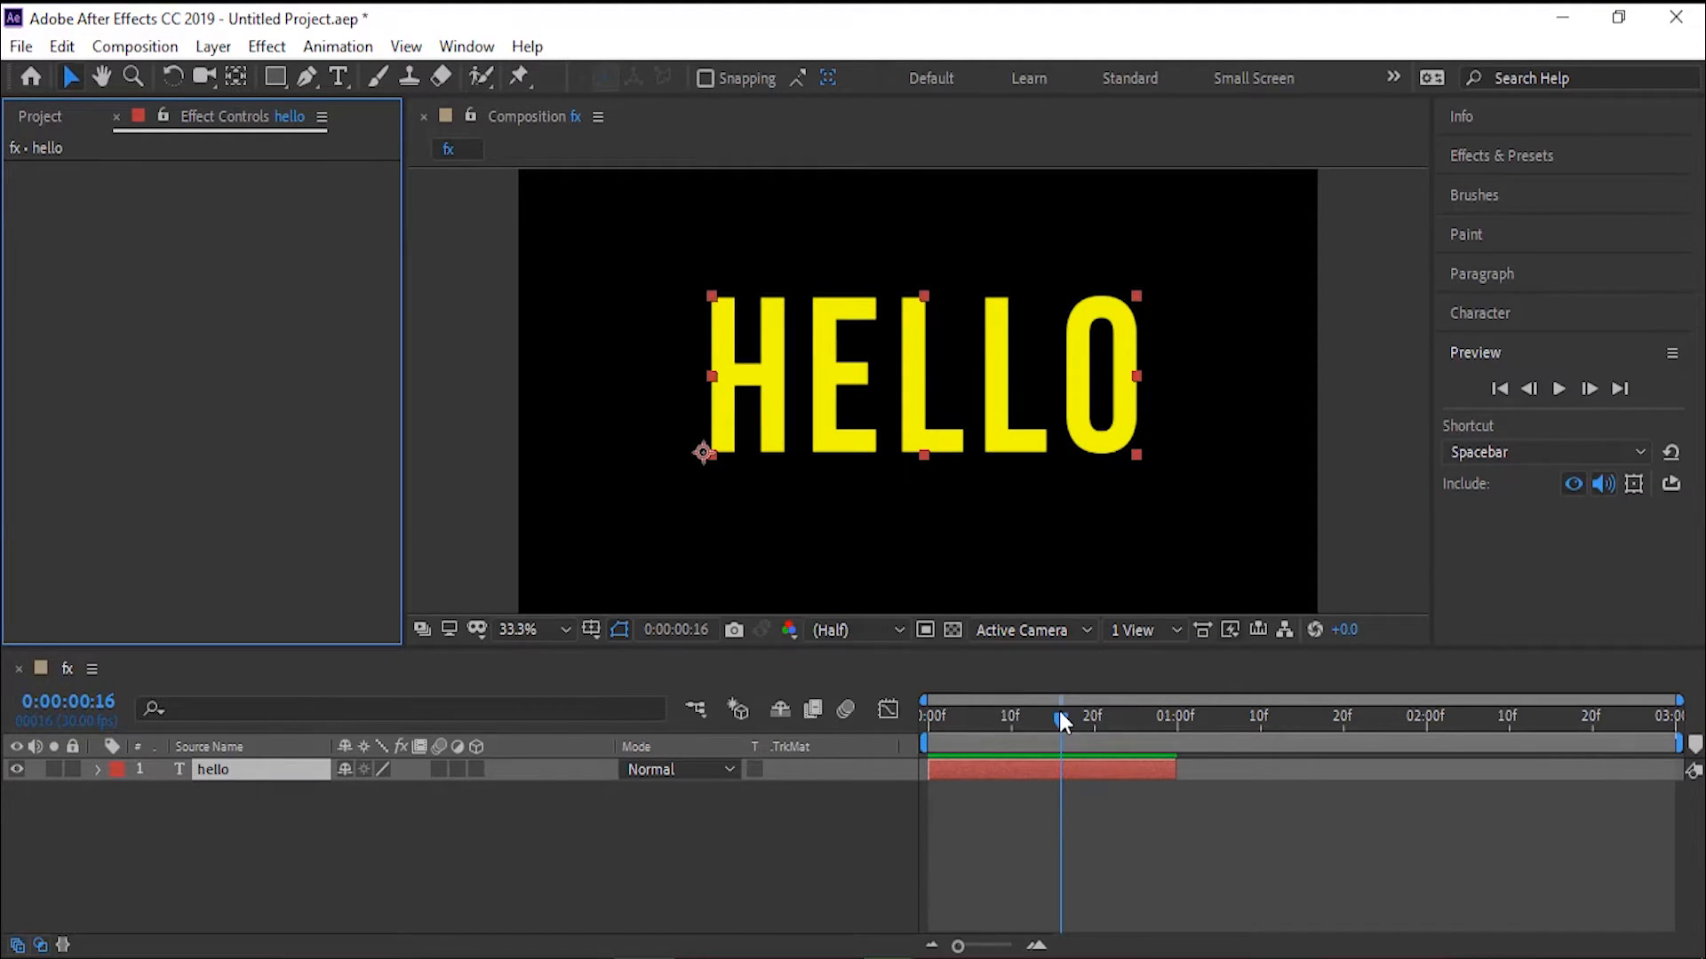
# Step: With the playhead at 0:00, apply Fast Box Blur to the hello layer and set its Blur Radius to 40
pyautogui.moveTo(1058, 711); pyautogui.dragTo(849, 708)
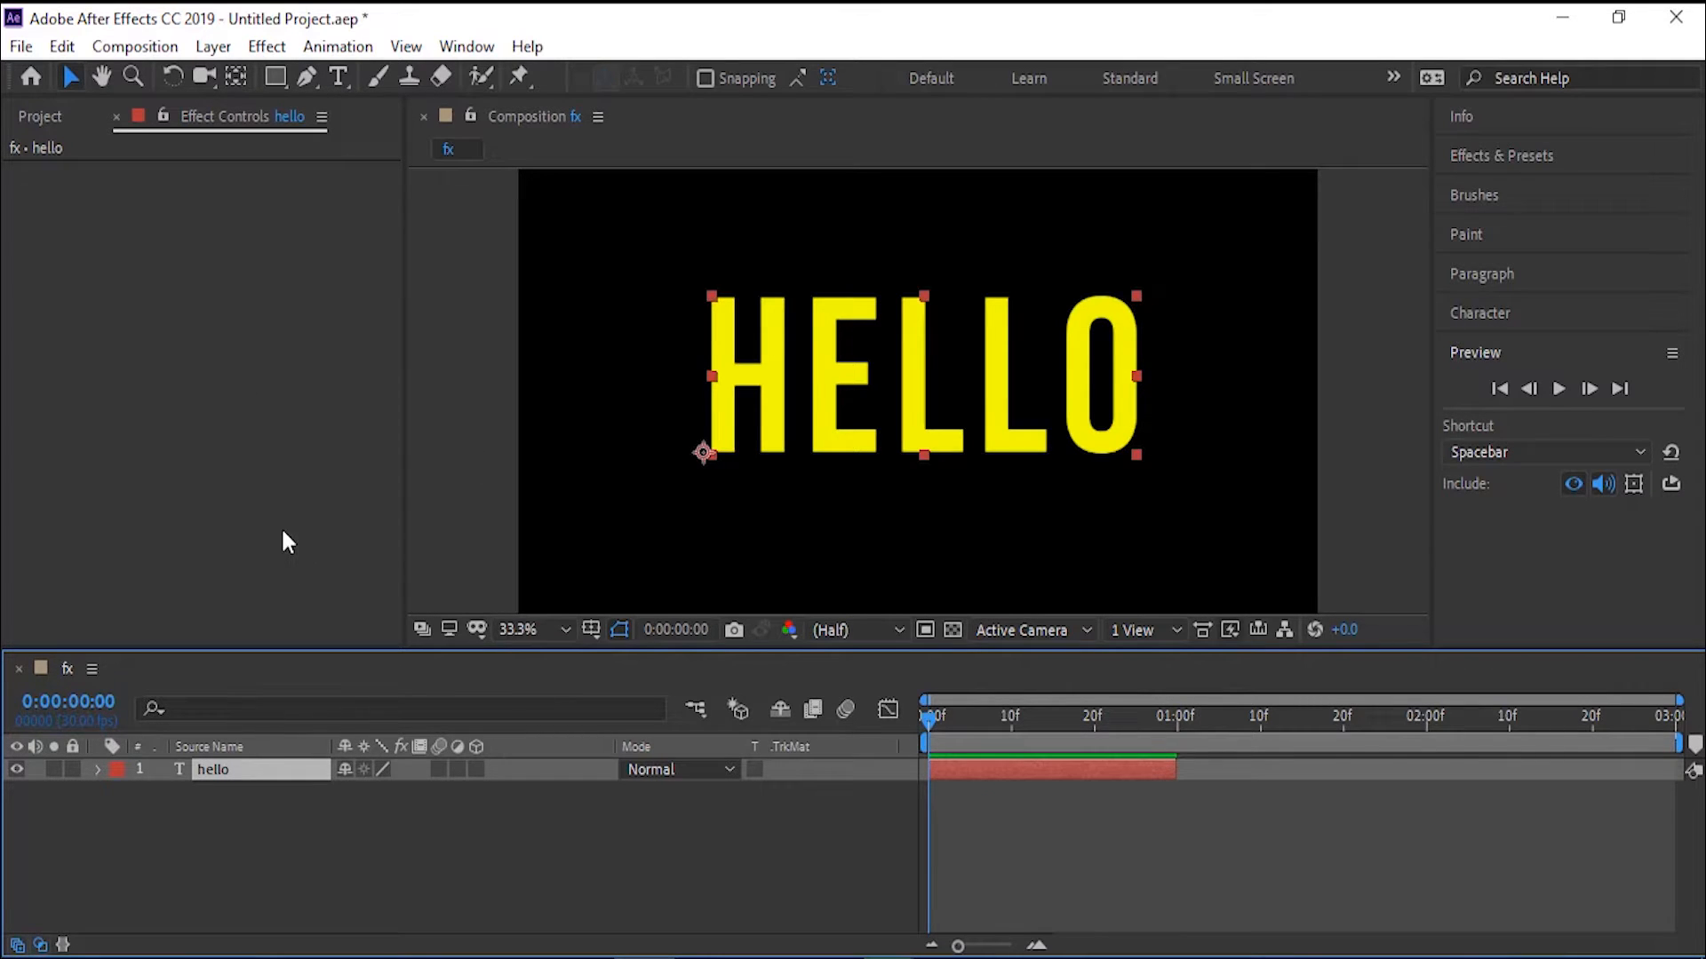
pyautogui.click(258, 53)
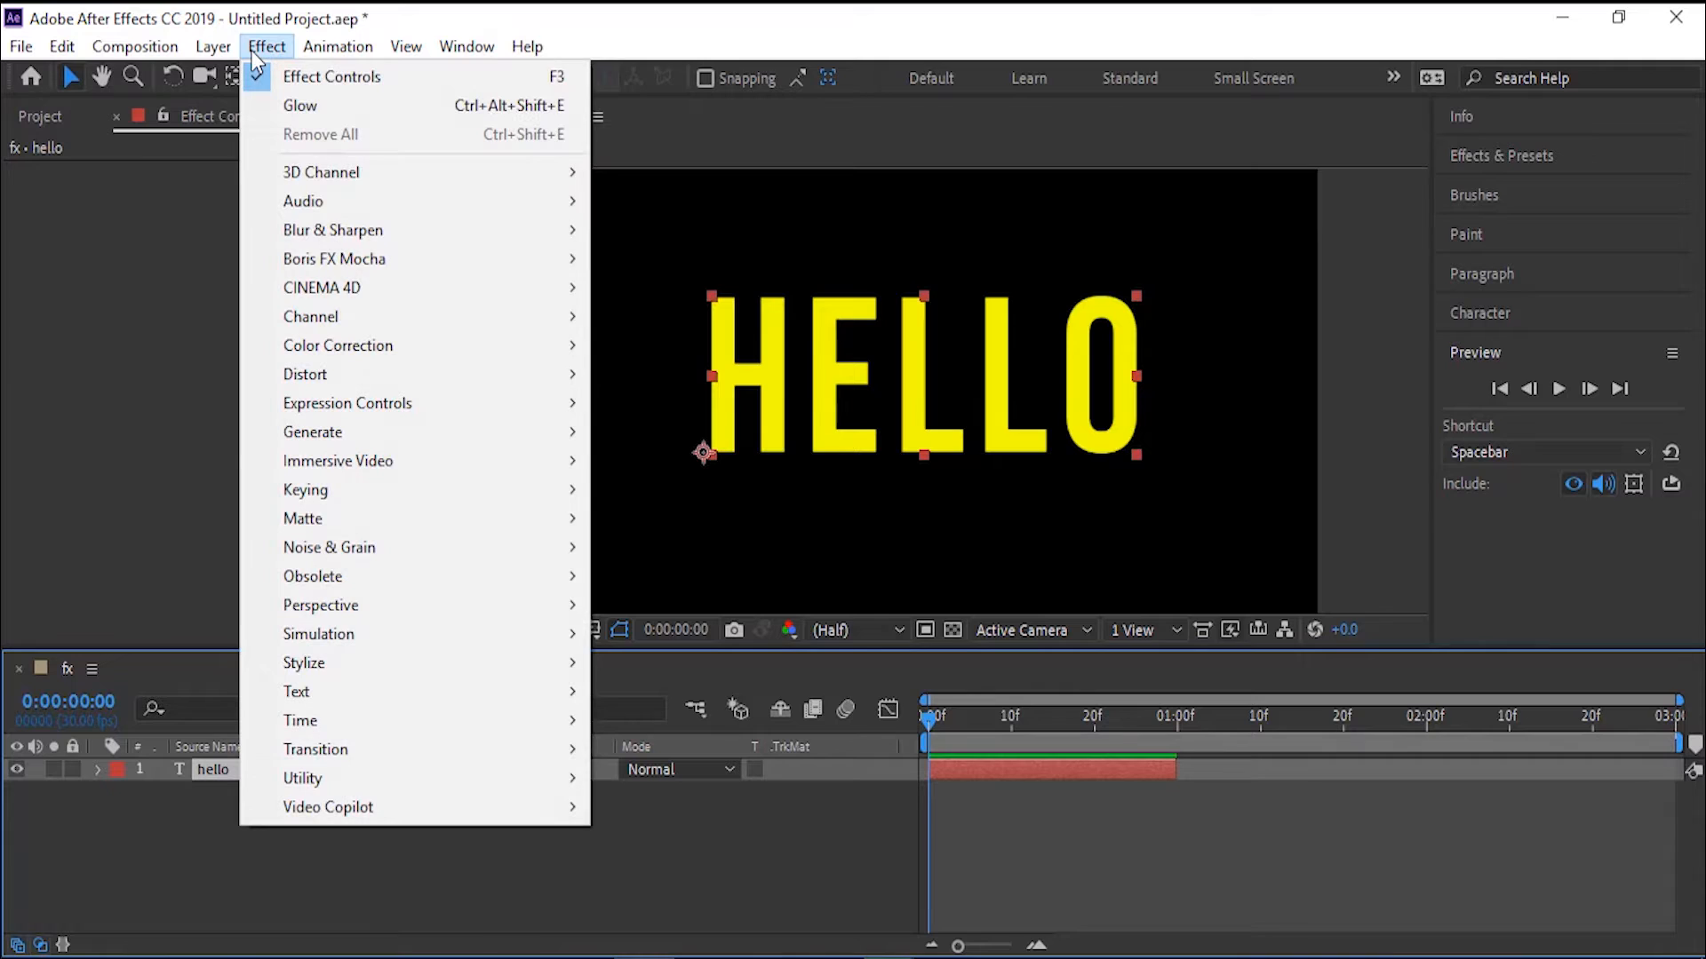
pyautogui.moveTo(321, 234)
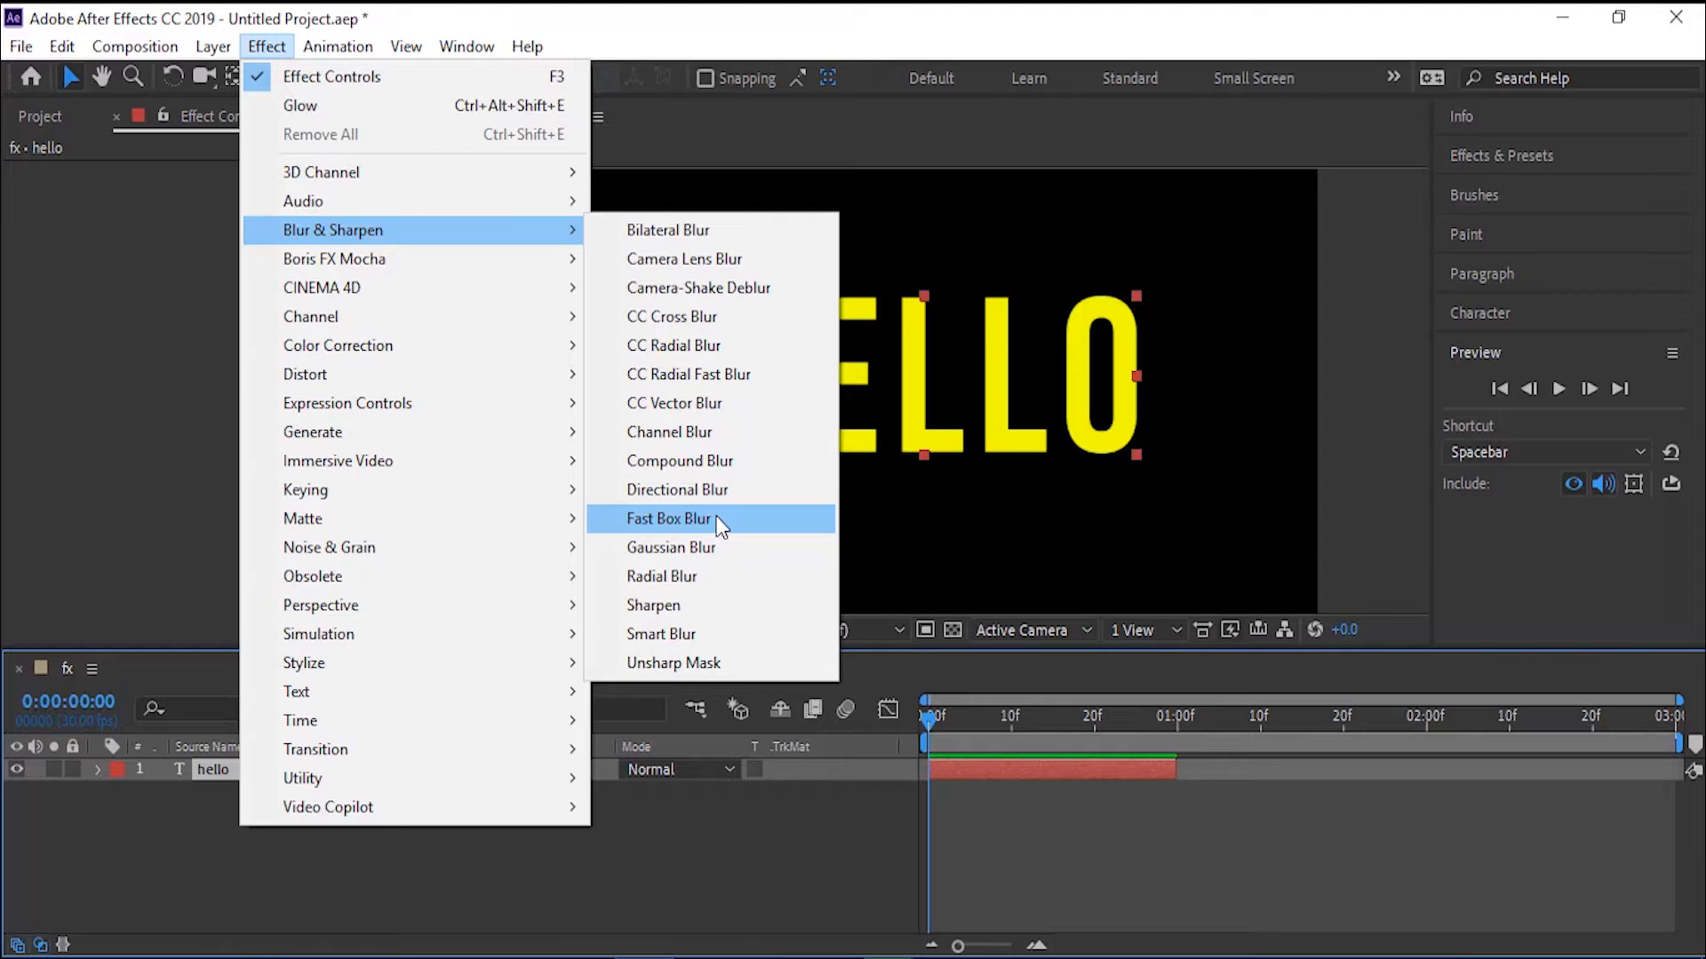
pyautogui.click(716, 517)
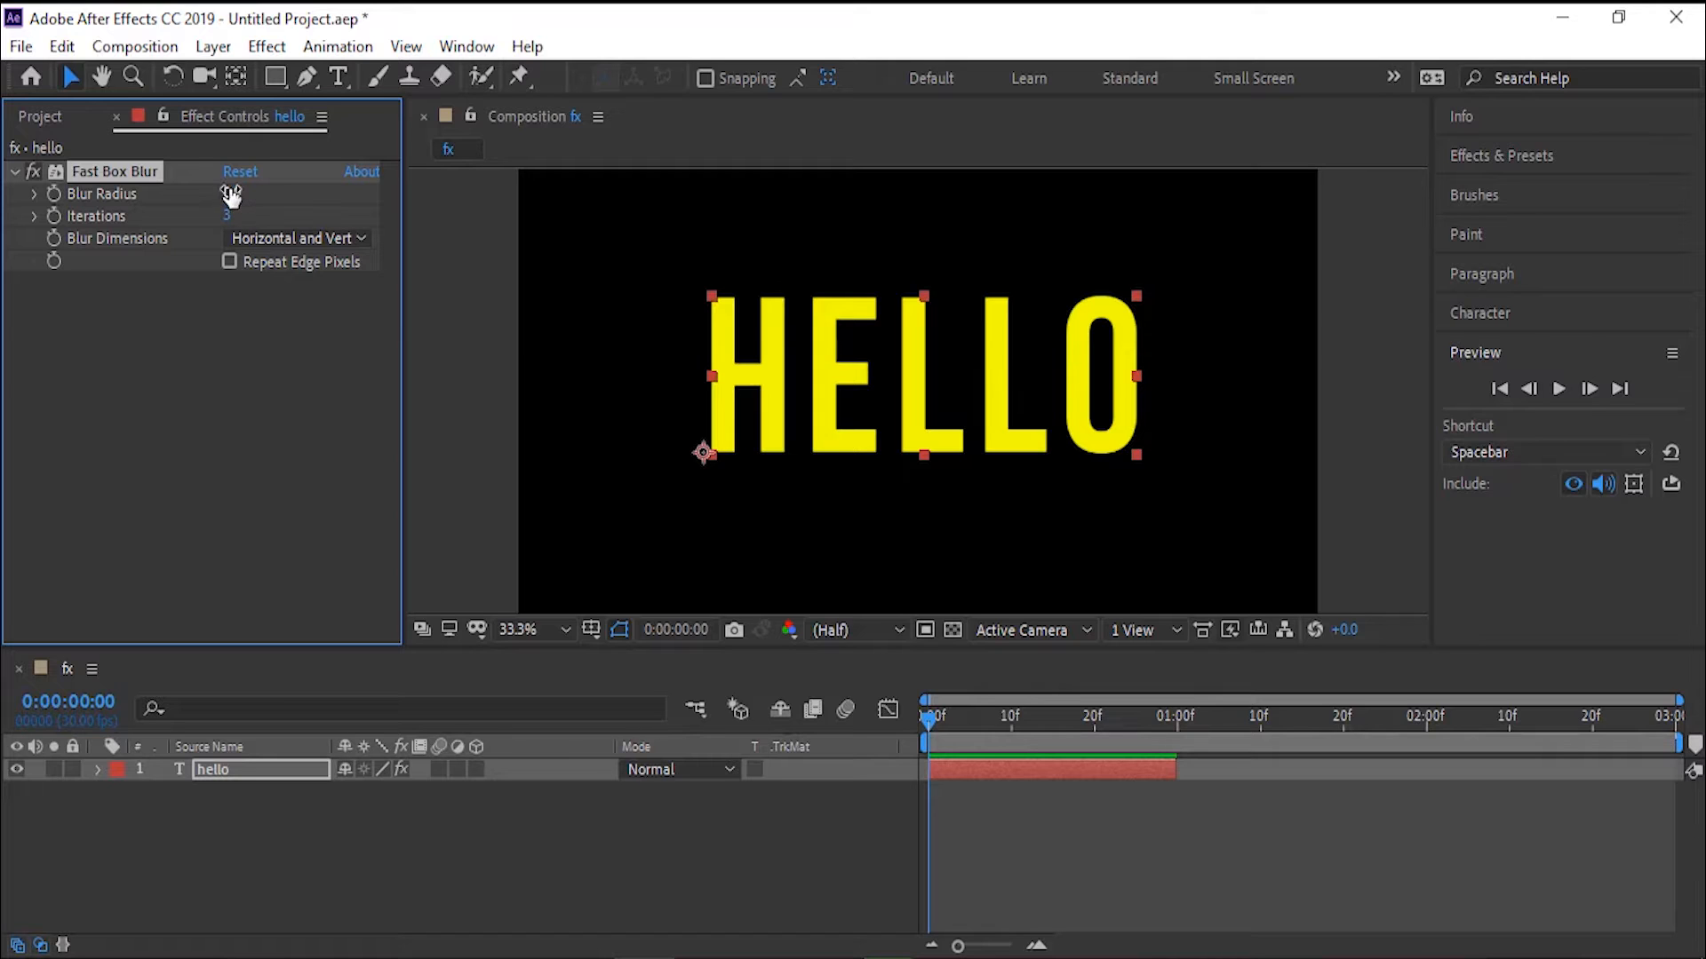
pyautogui.moveTo(231, 198); pyautogui.dragTo(265, 189)
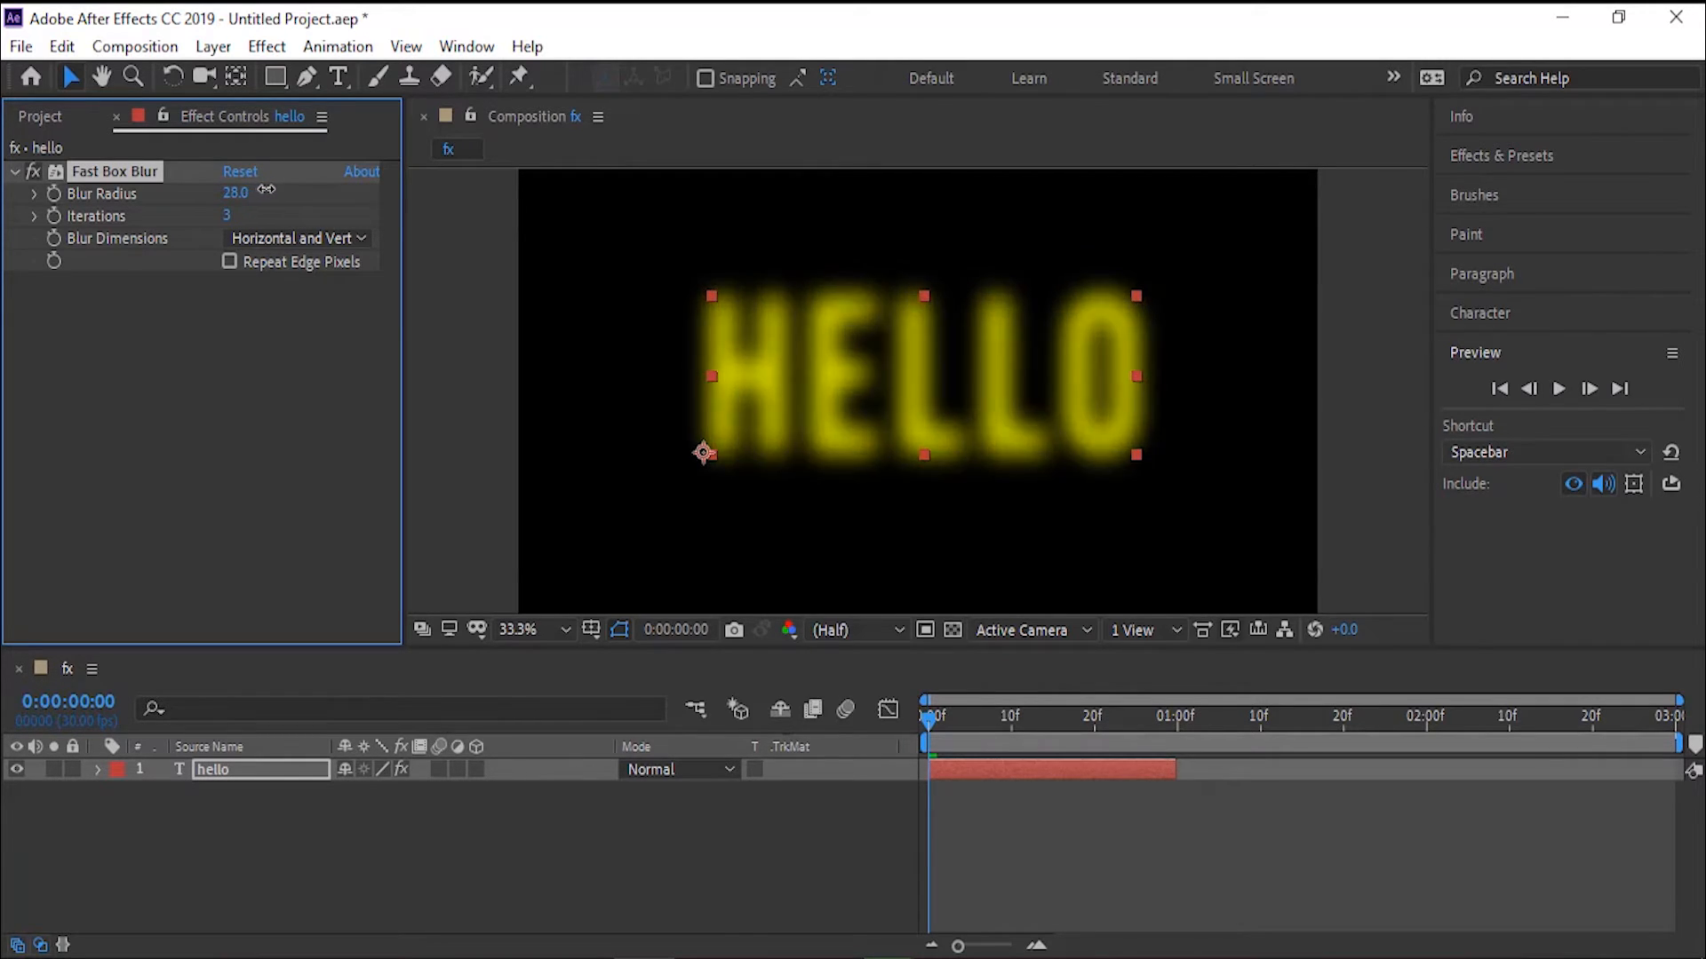
pyautogui.click(235, 194)
pyautogui.write('40')
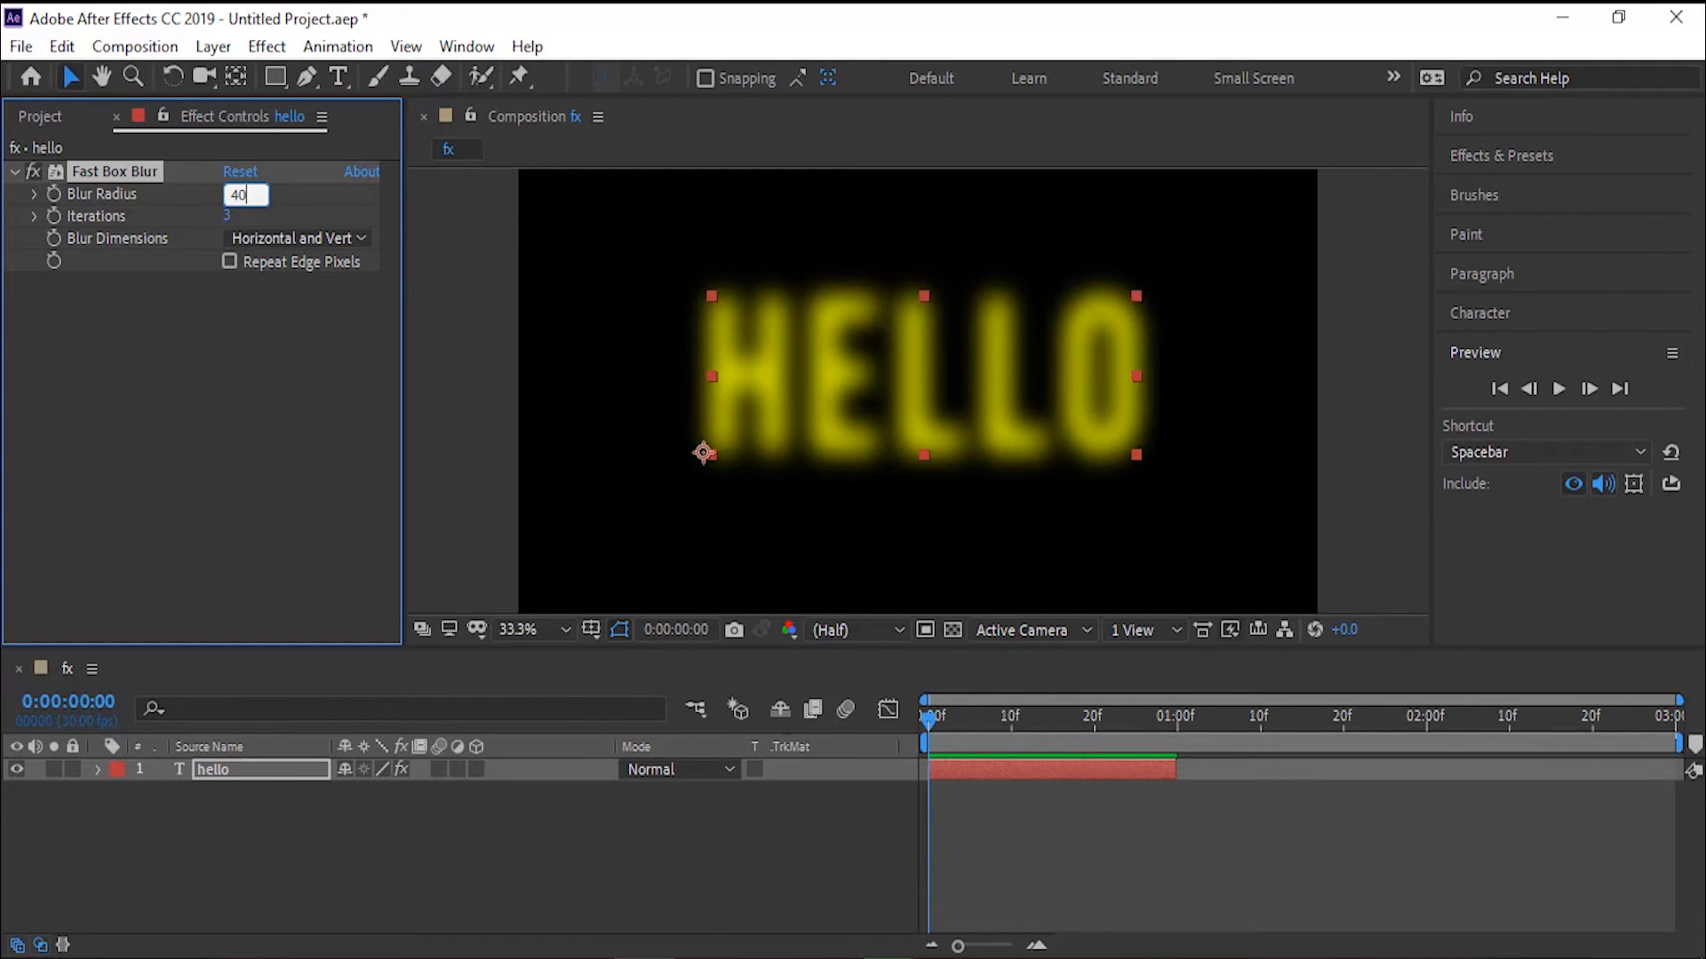
pyautogui.press('Return')
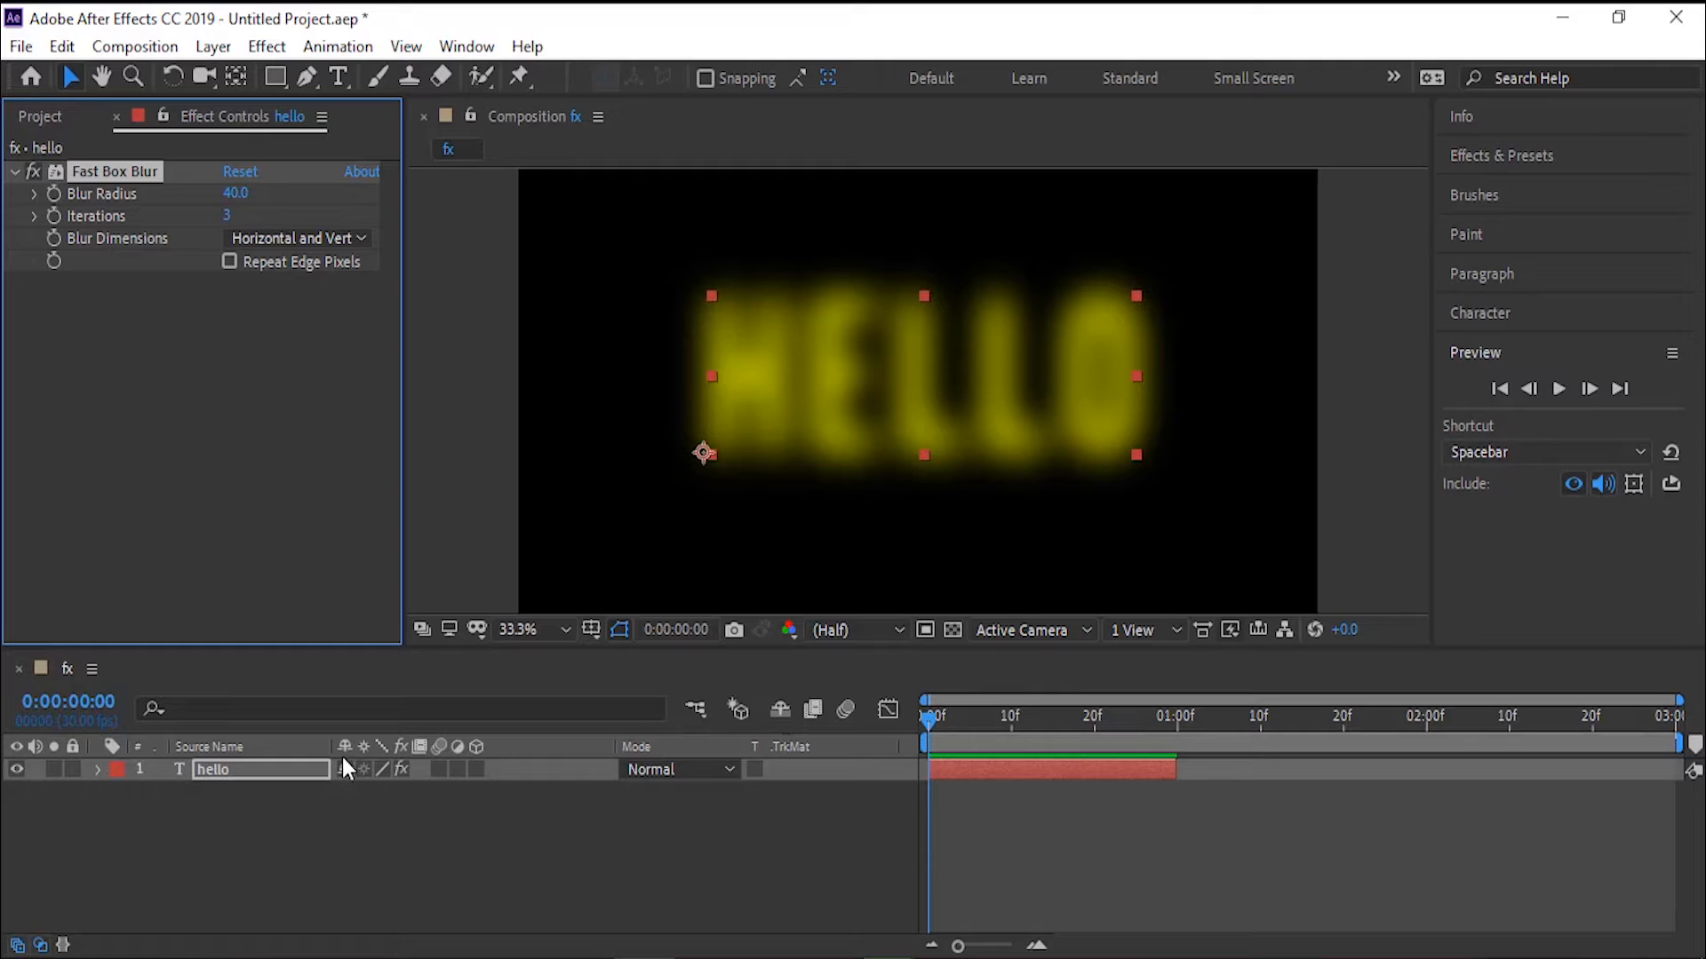
# Step: Duplicate the hello layer and shift the copy's bar to start just before 1:00
pyautogui.click(316, 803)
pyautogui.click(286, 779)
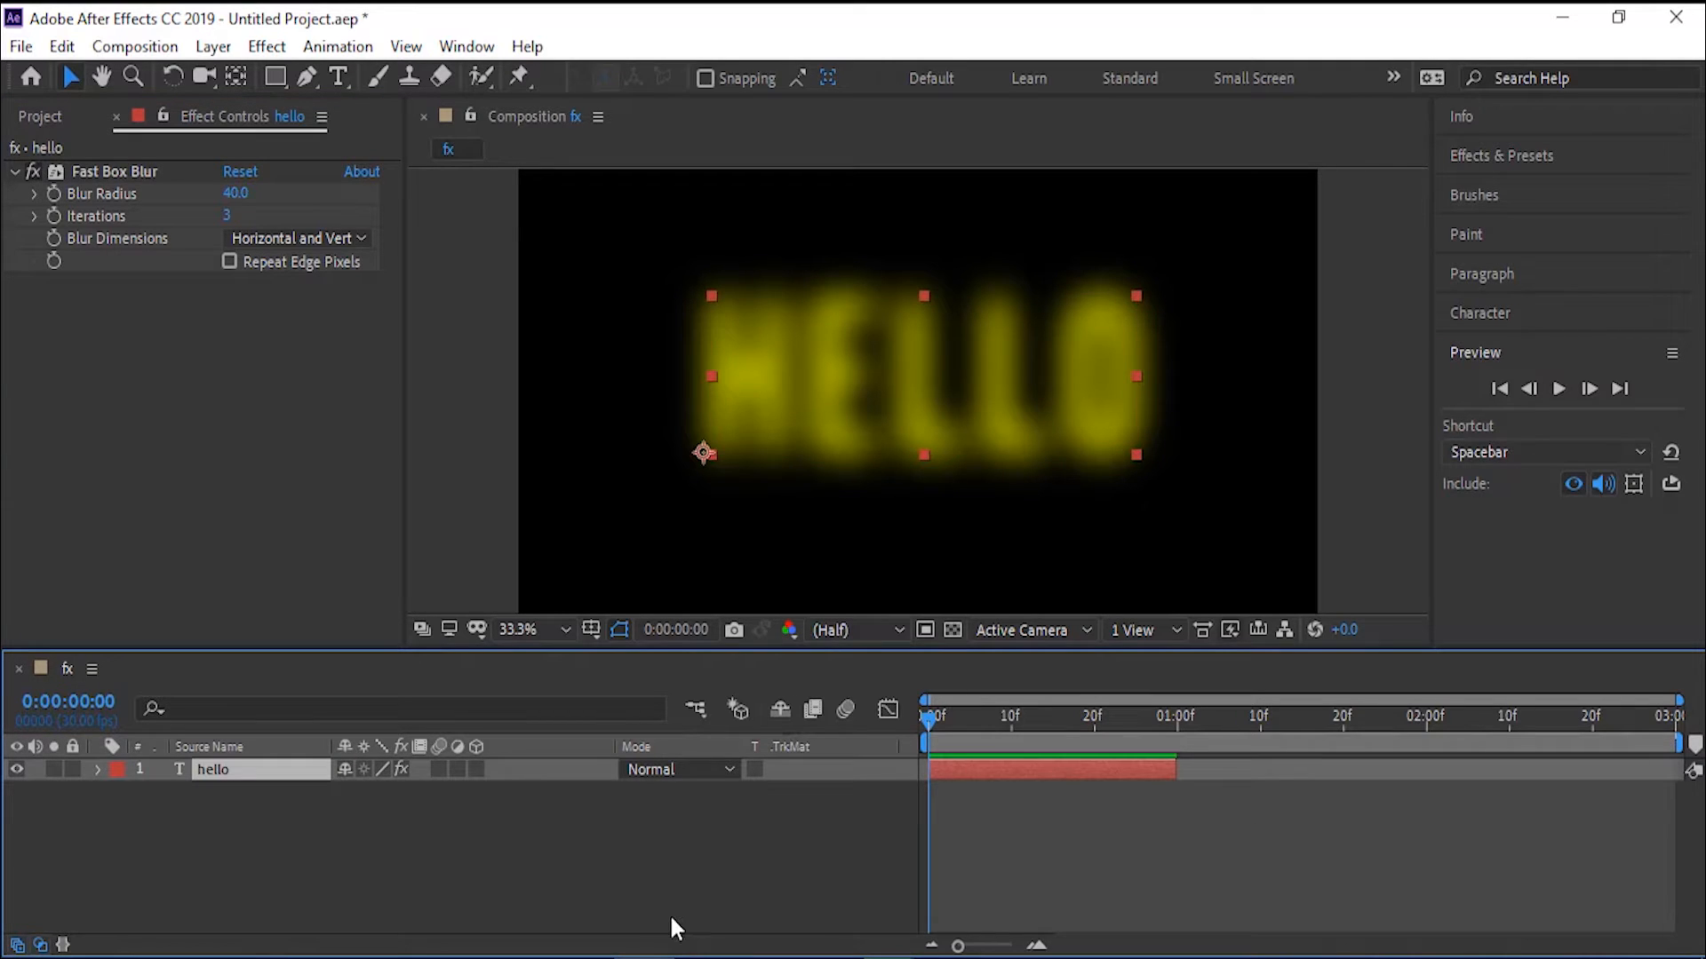
pyautogui.hotkey('ctrl', 'd')
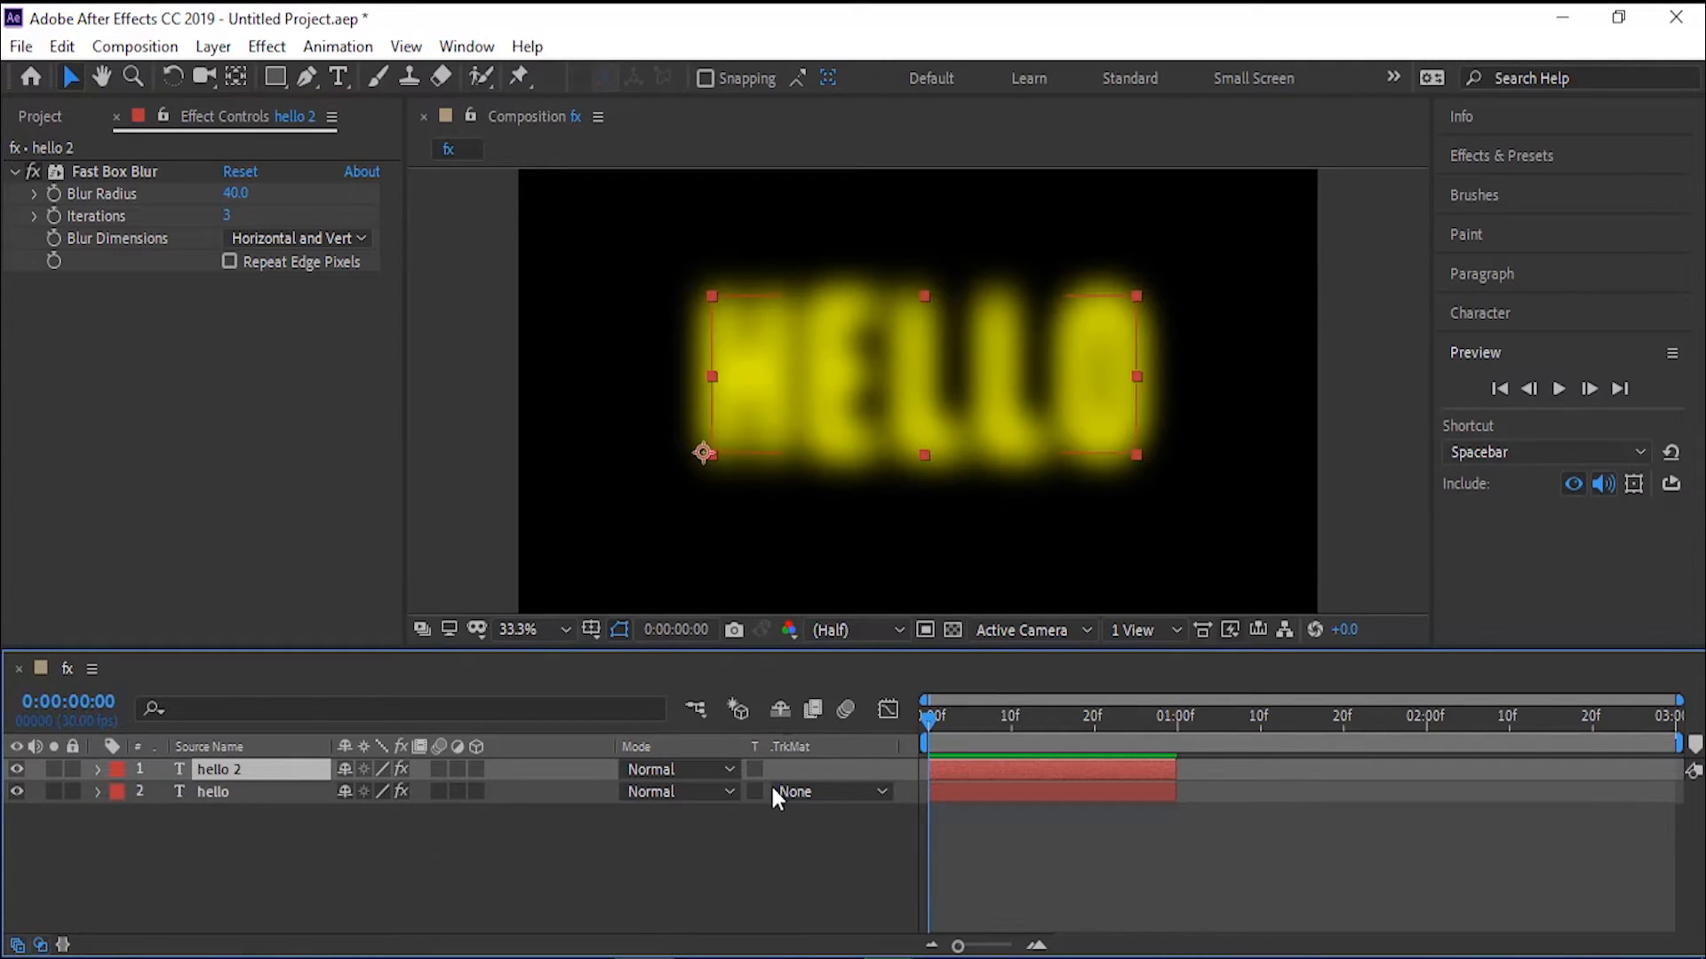
pyautogui.moveTo(1037, 769); pyautogui.dragTo(1266, 762)
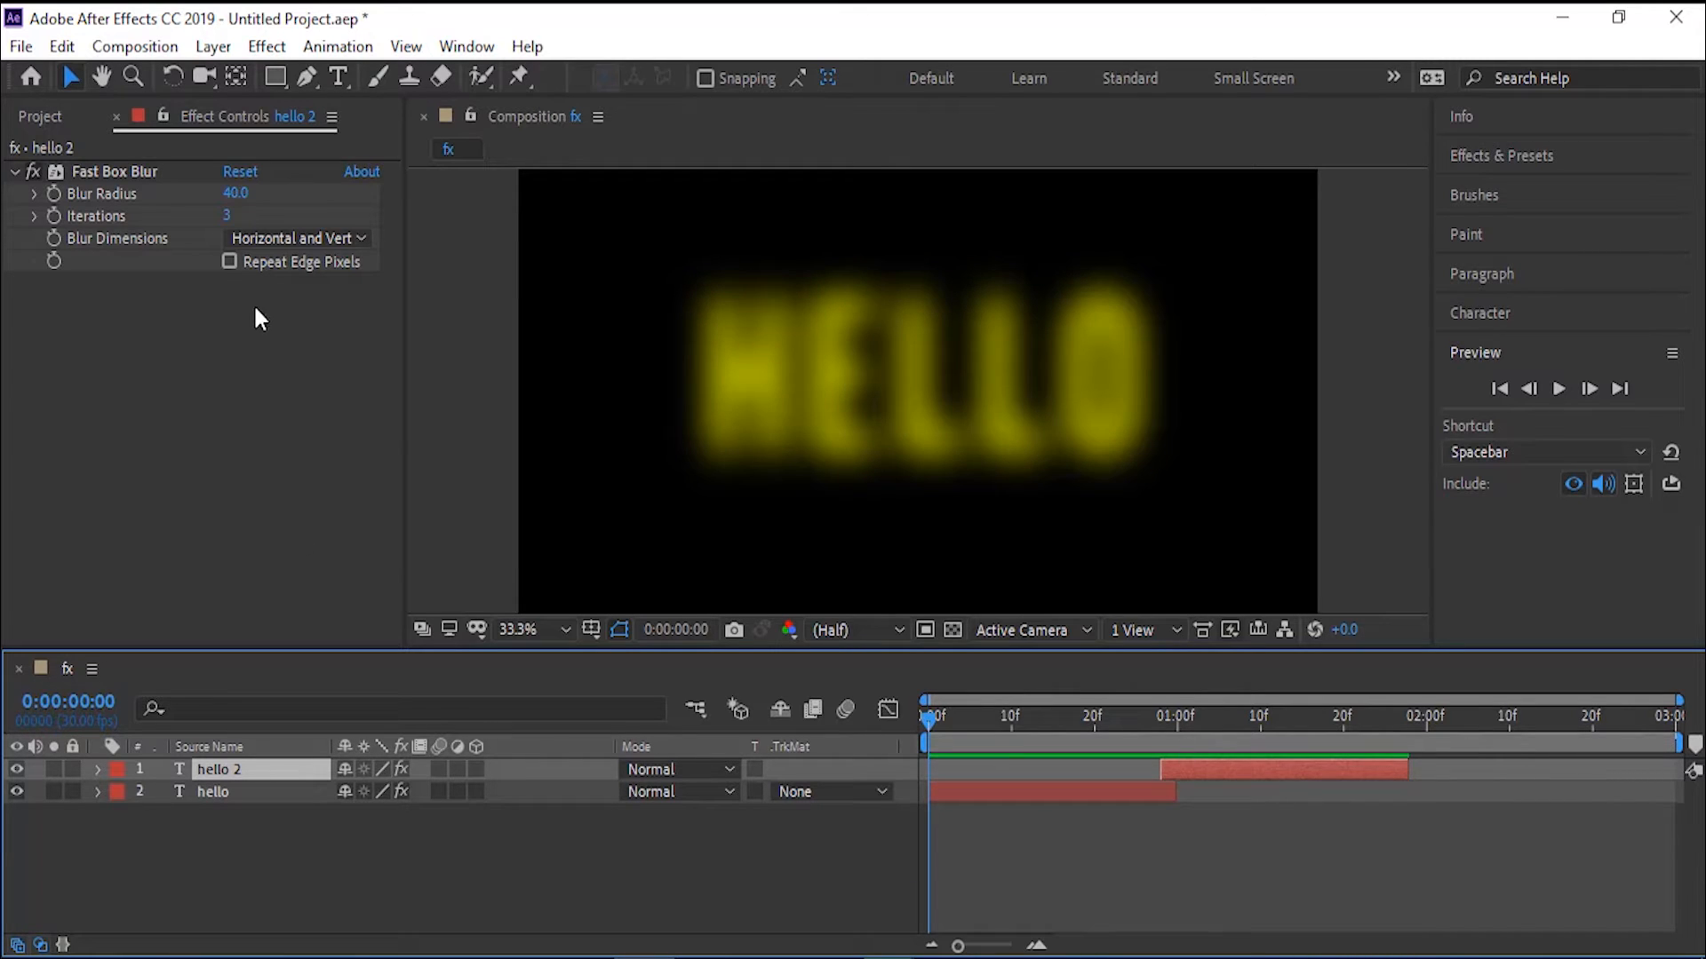
# Step: Set the Blur Radius of hello 2 to 20 and align its bar to run from 1:00 to 2:00
pyautogui.click(236, 195)
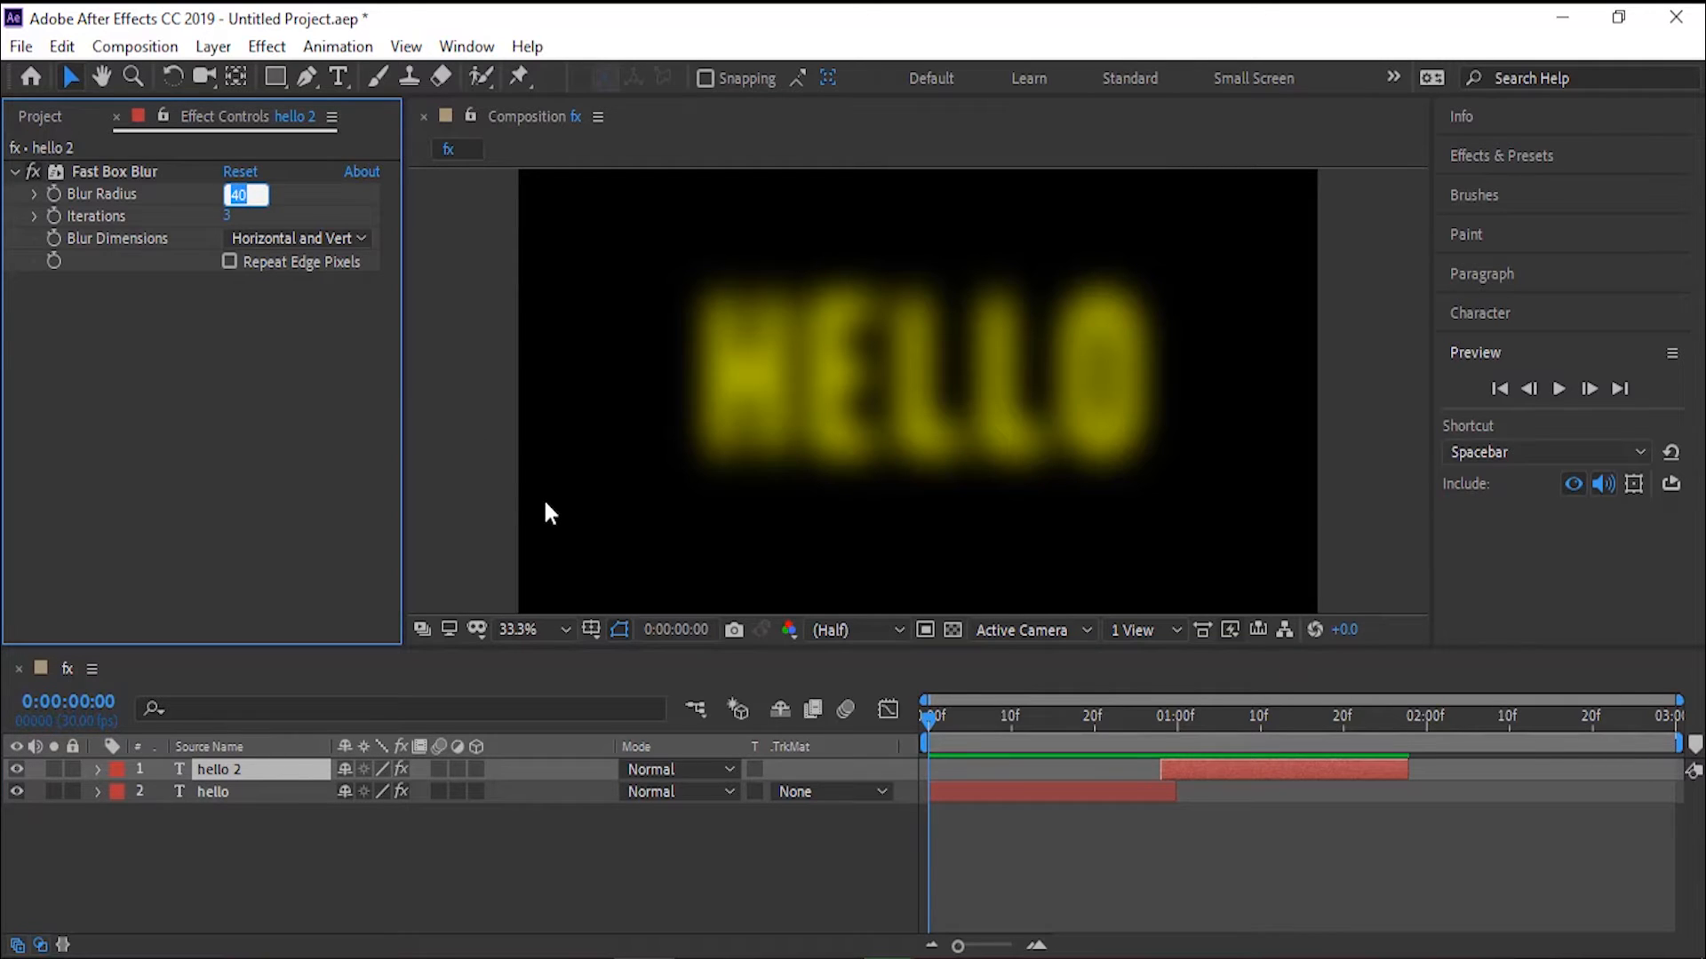
pyautogui.write('20')
pyautogui.press('Return')
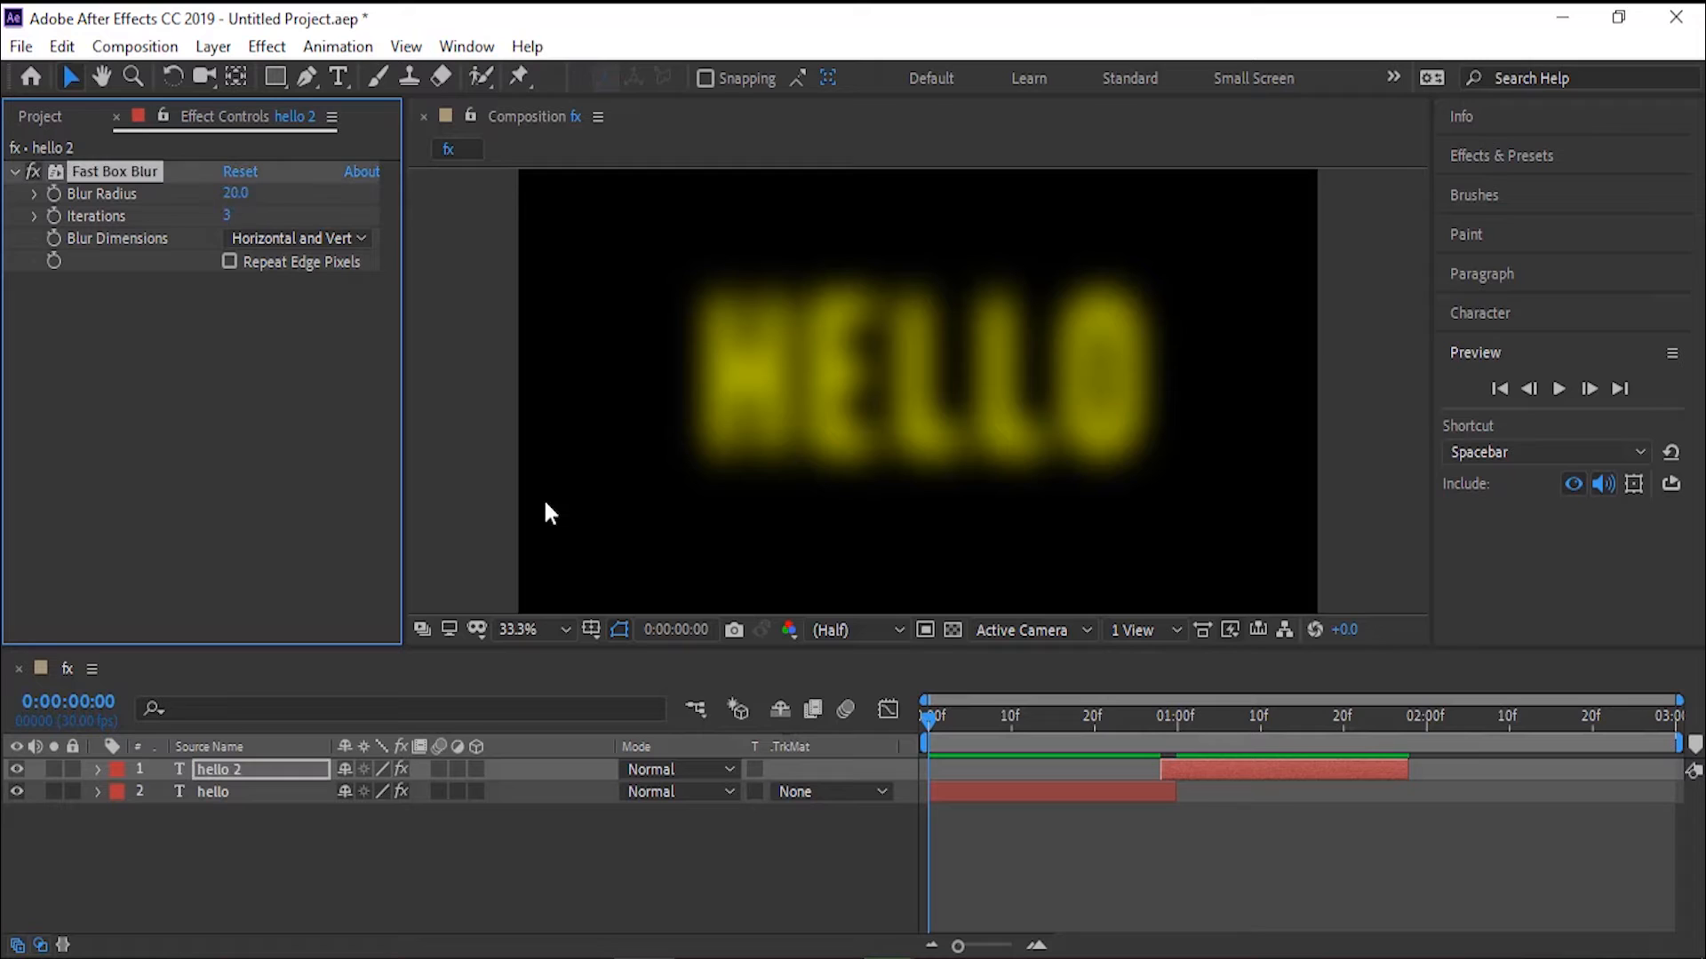
pyautogui.click(935, 706)
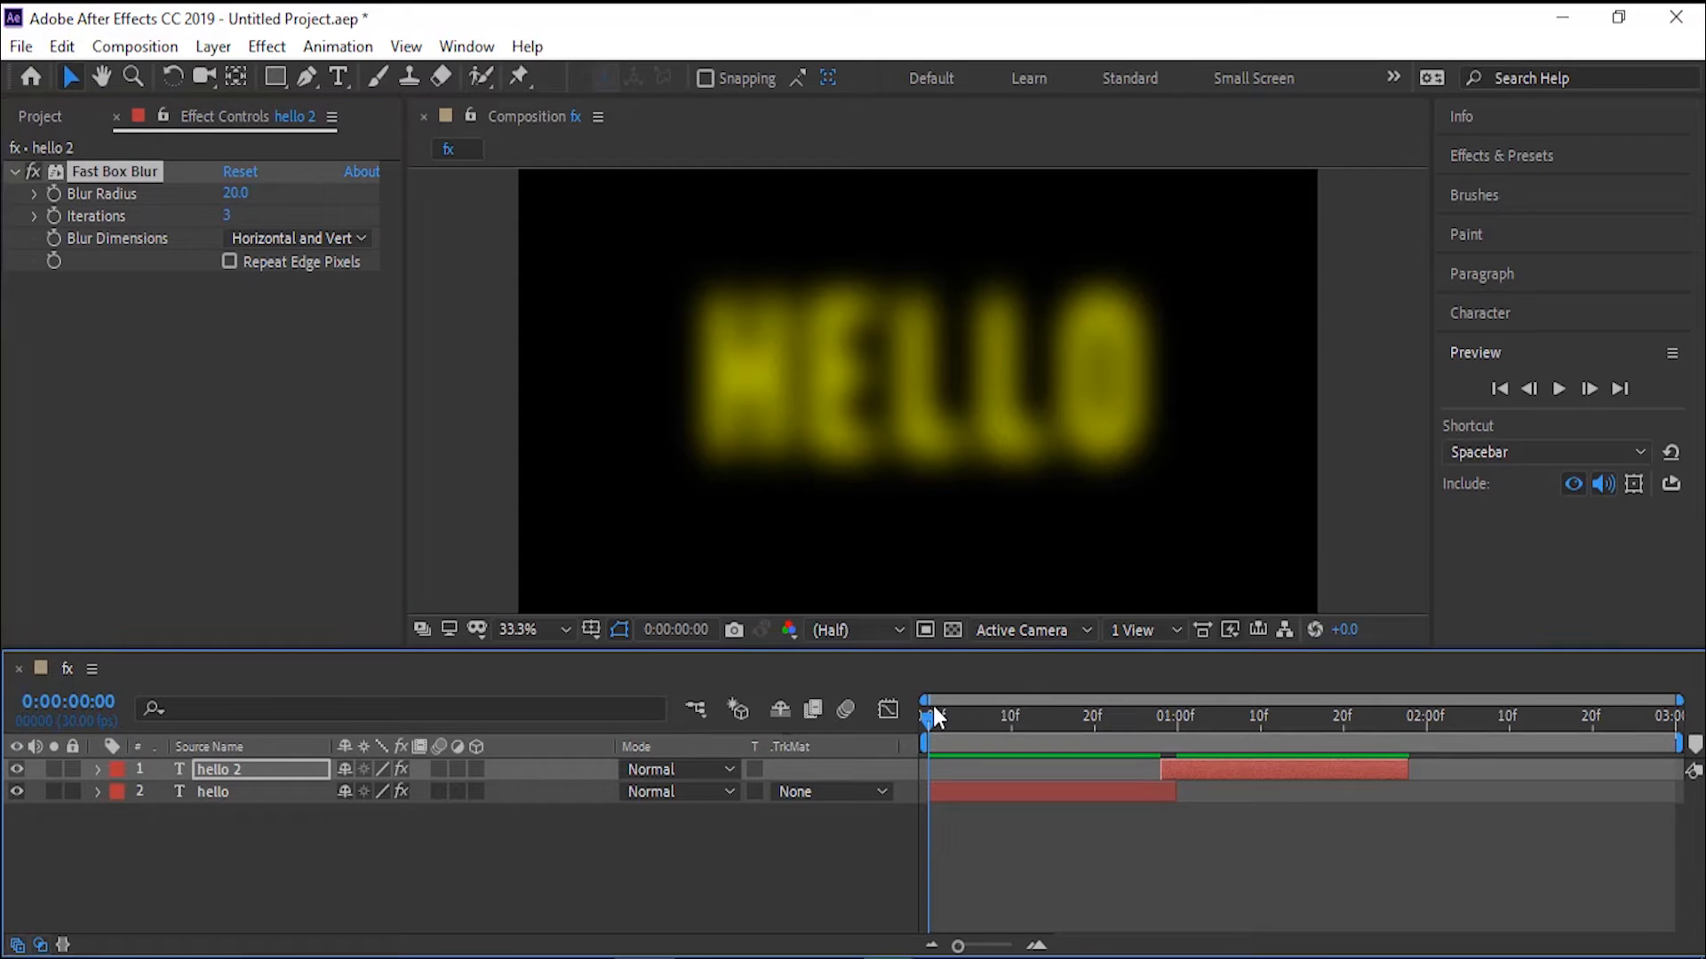
pyautogui.moveTo(918, 727); pyautogui.dragTo(1235, 762)
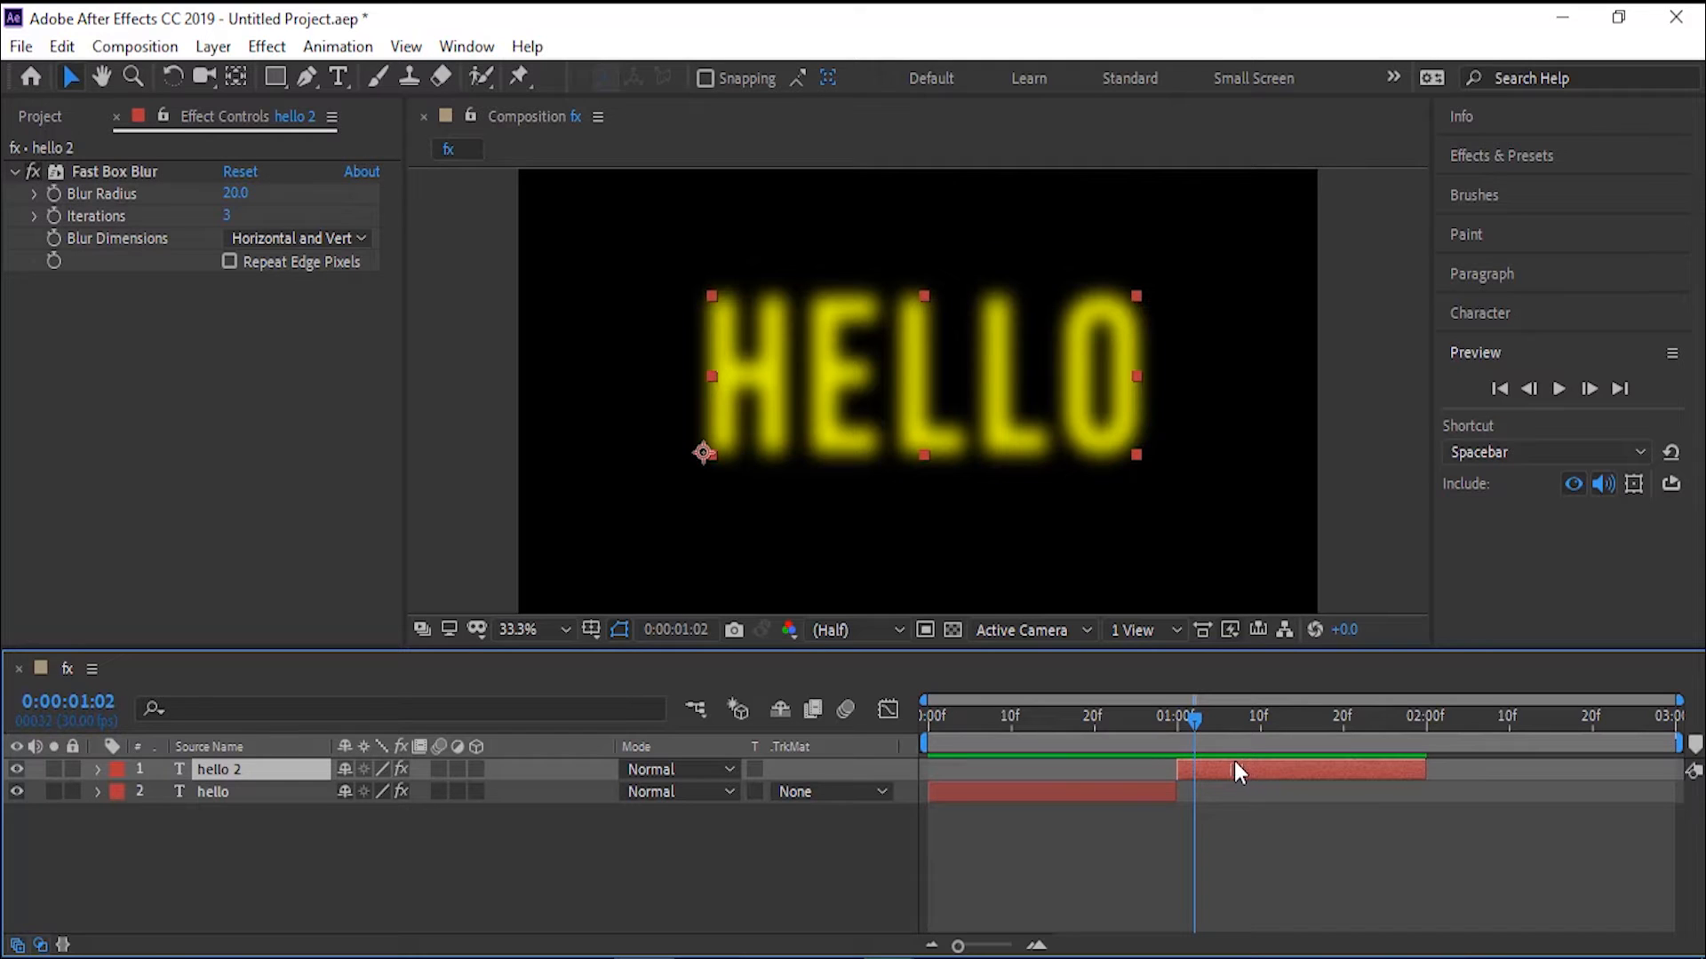
# Step: Duplicate the hello 2 layer and shift the copy's bar to run from 2:00 to 3:00
pyautogui.click(194, 842)
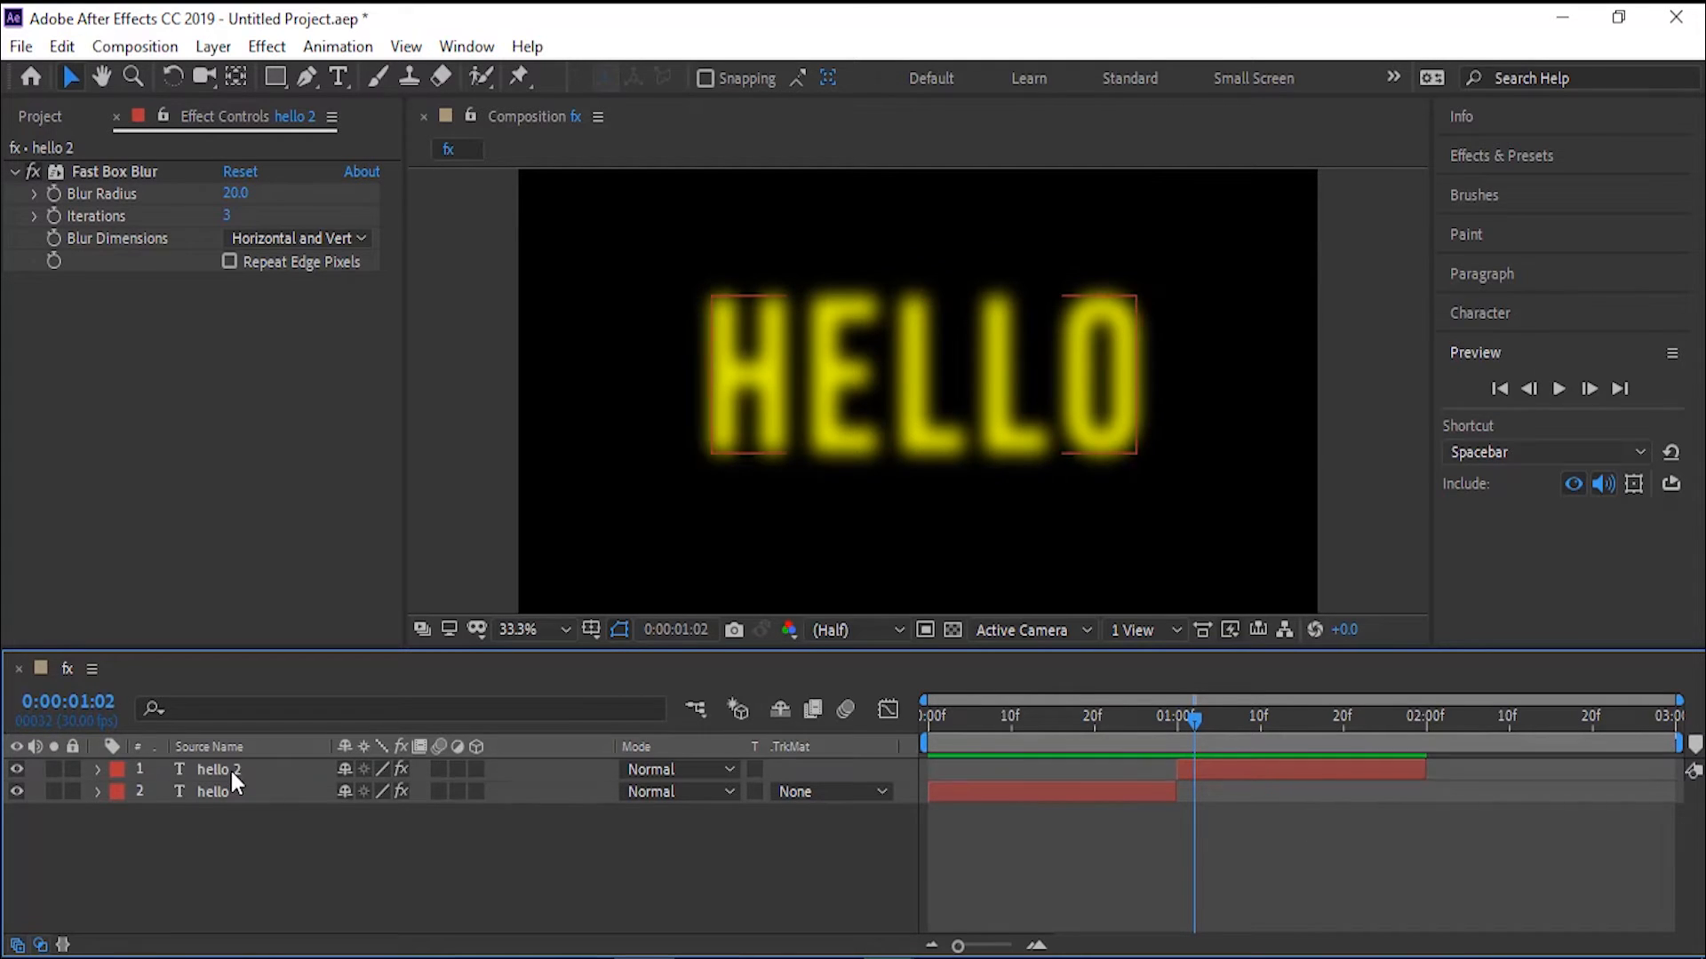
pyautogui.click(233, 767)
pyautogui.hotkey('ctrl', 'd')
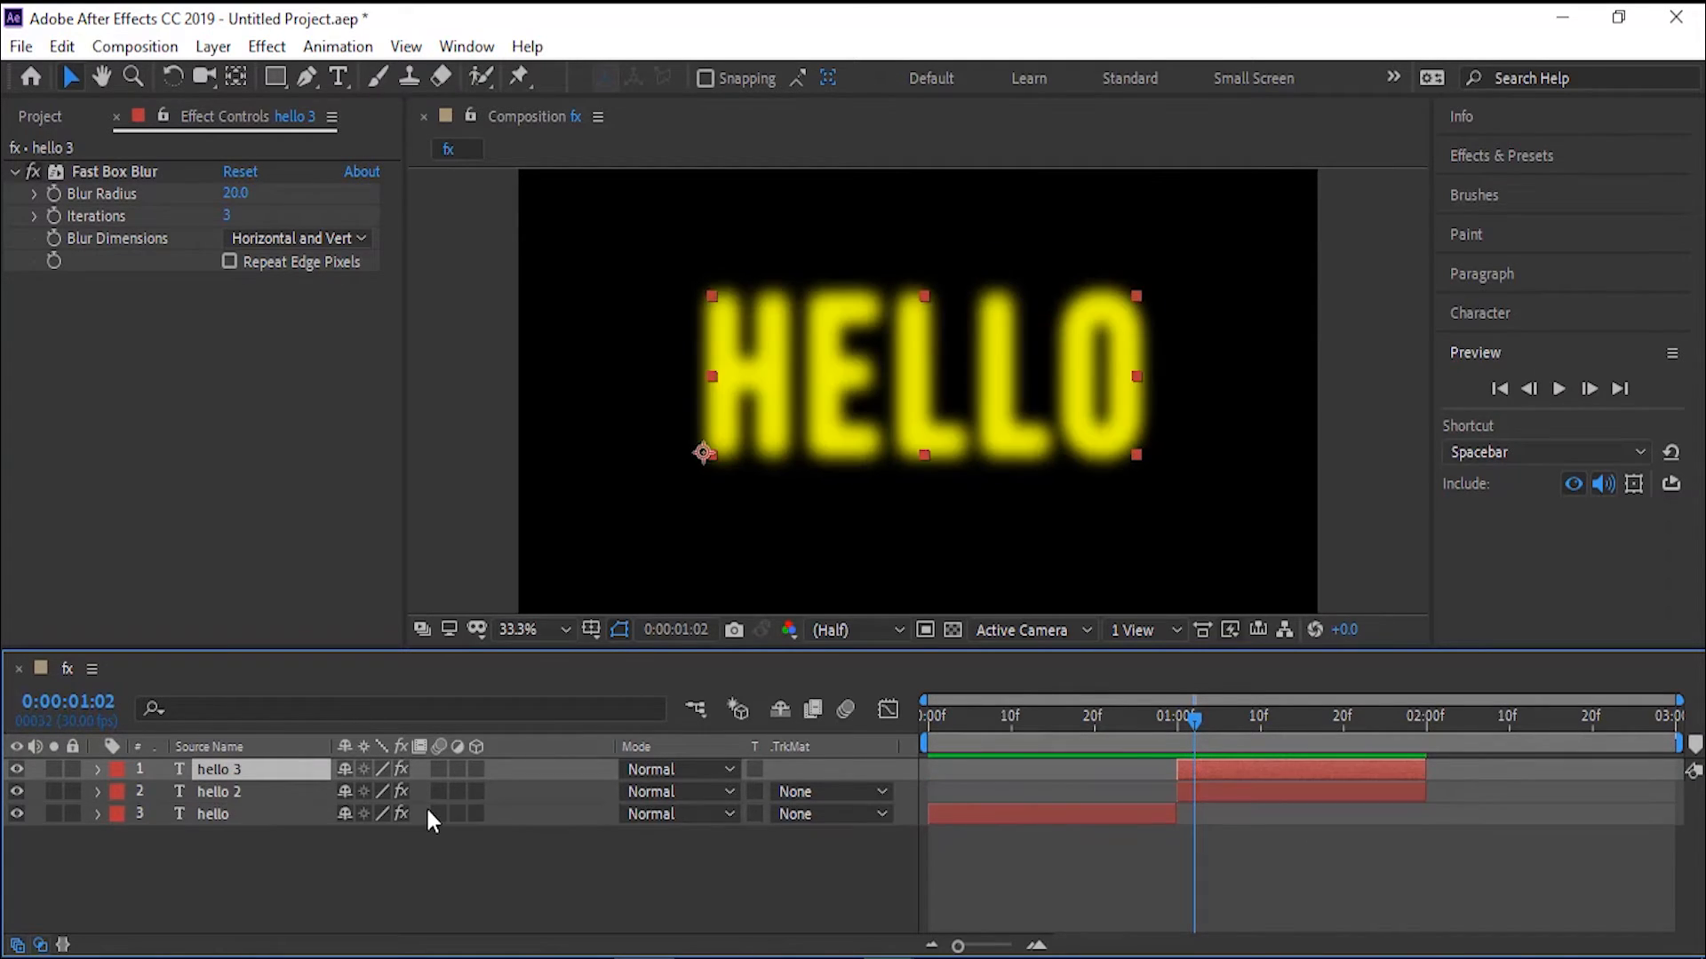
pyautogui.moveTo(1267, 766); pyautogui.dragTo(1516, 753)
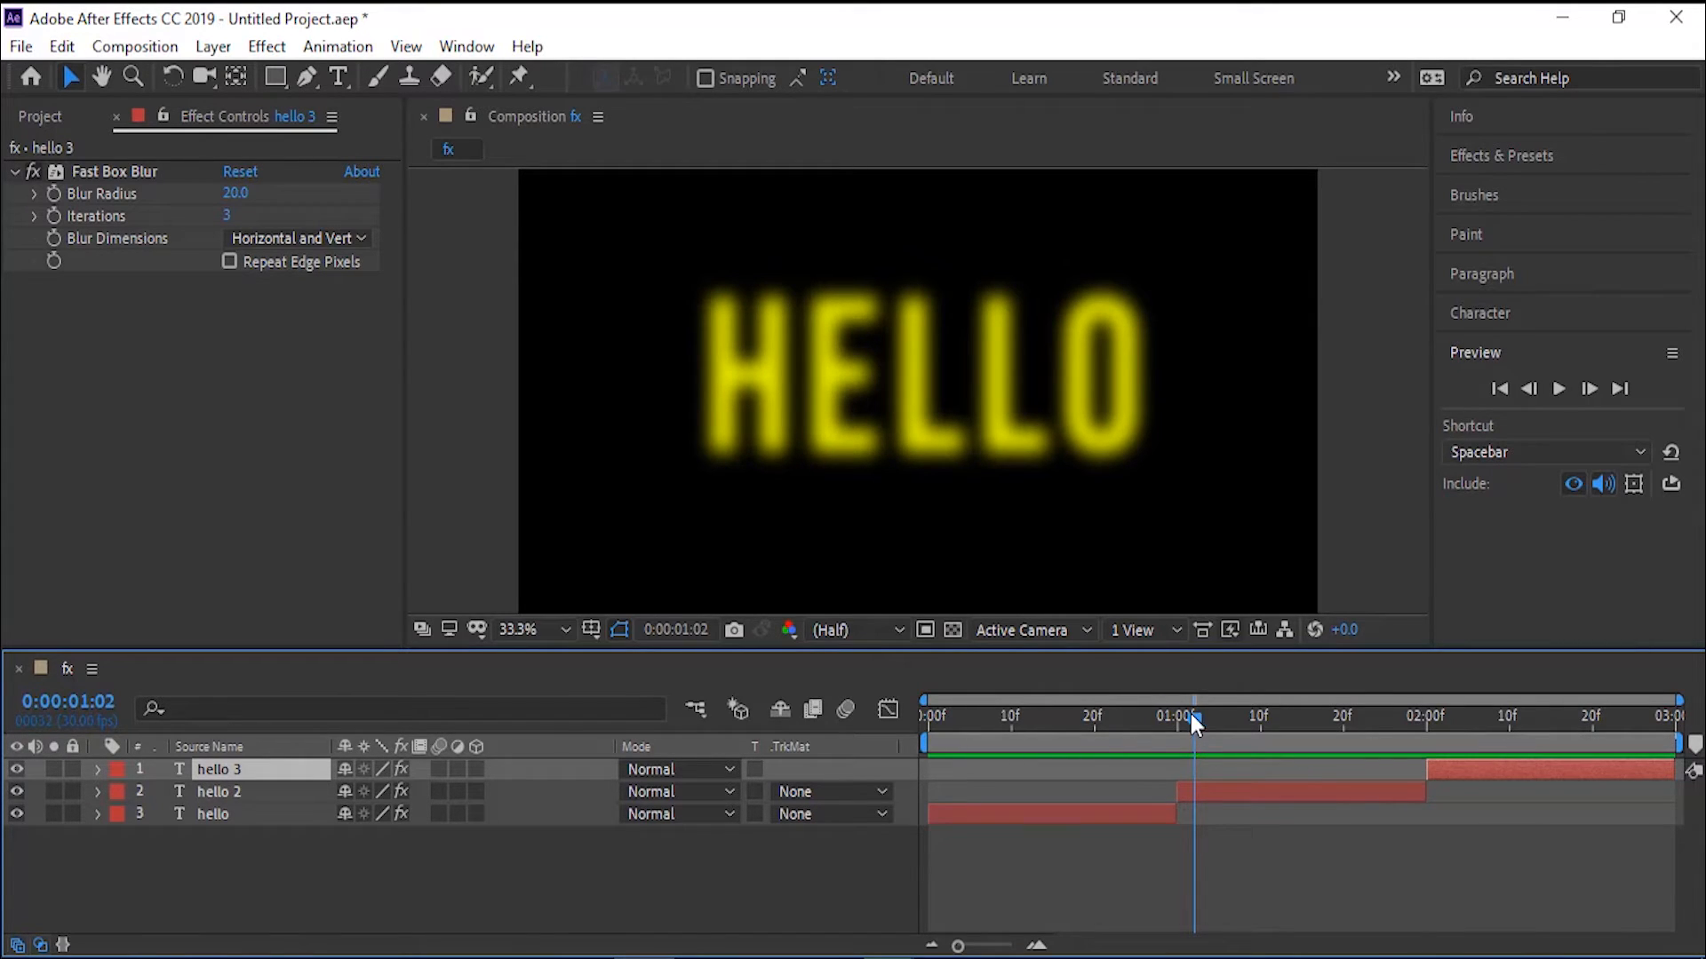
# Step: Move the playhead to 2:05 and set the Blur Radius of the hello 3 layer to 0
pyautogui.moveTo(1192, 713); pyautogui.dragTo(1473, 720)
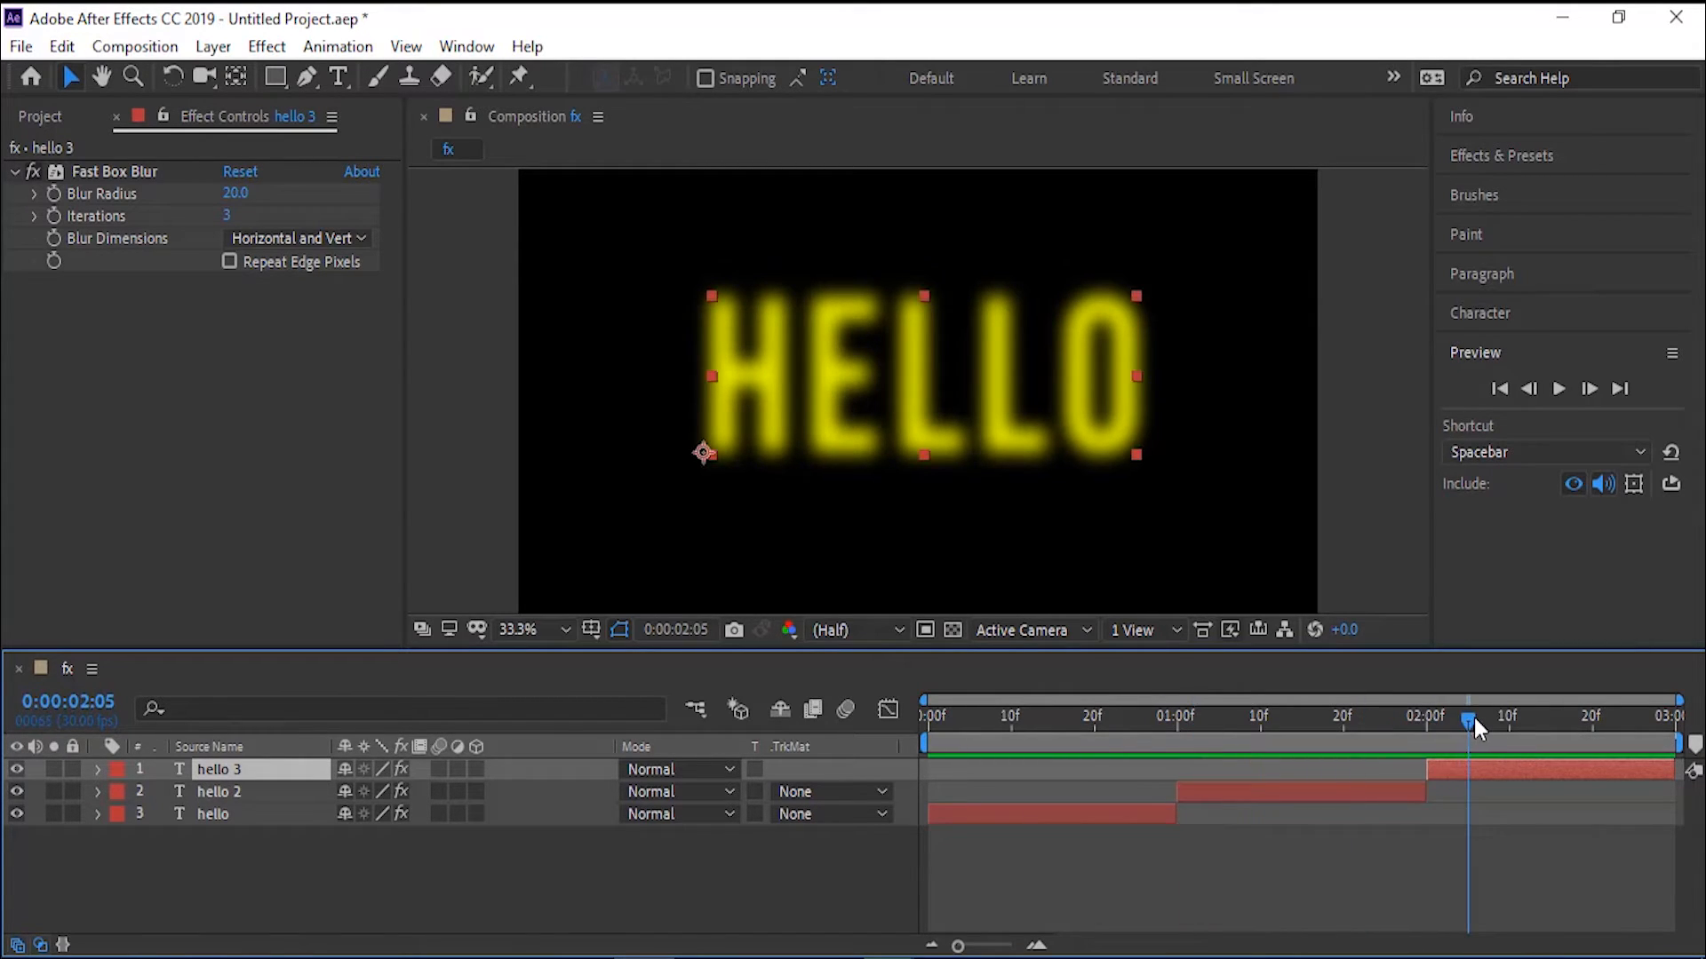
pyautogui.click(237, 193)
pyautogui.write('0')
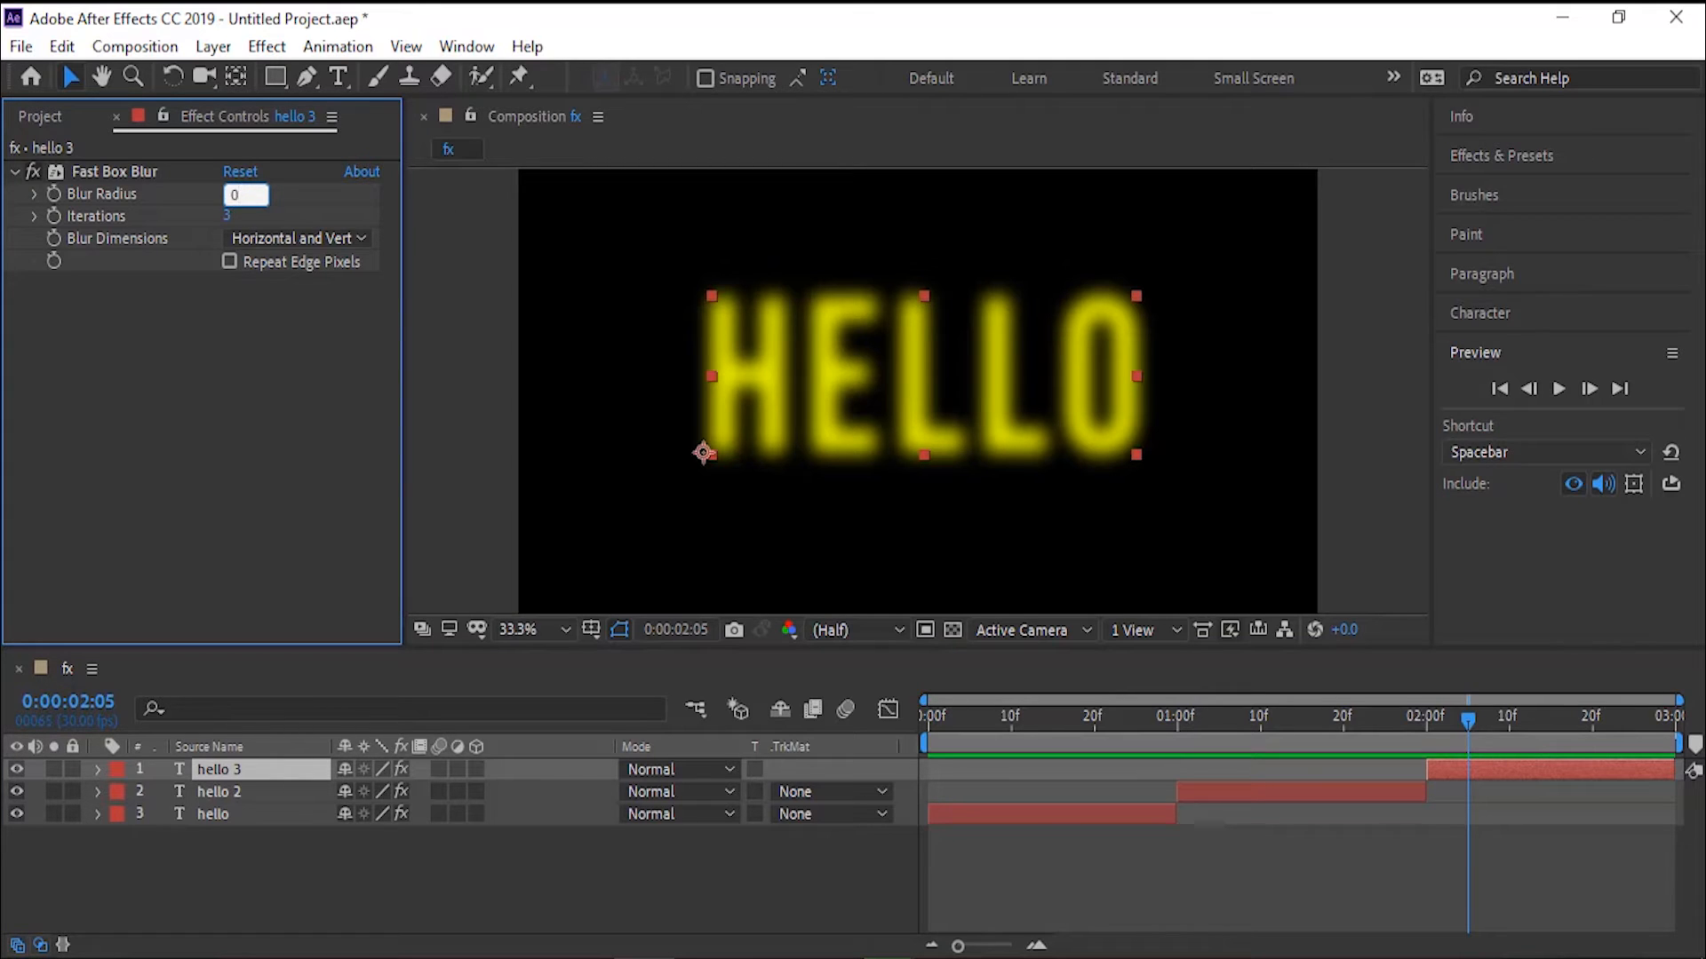
pyautogui.press('Return')
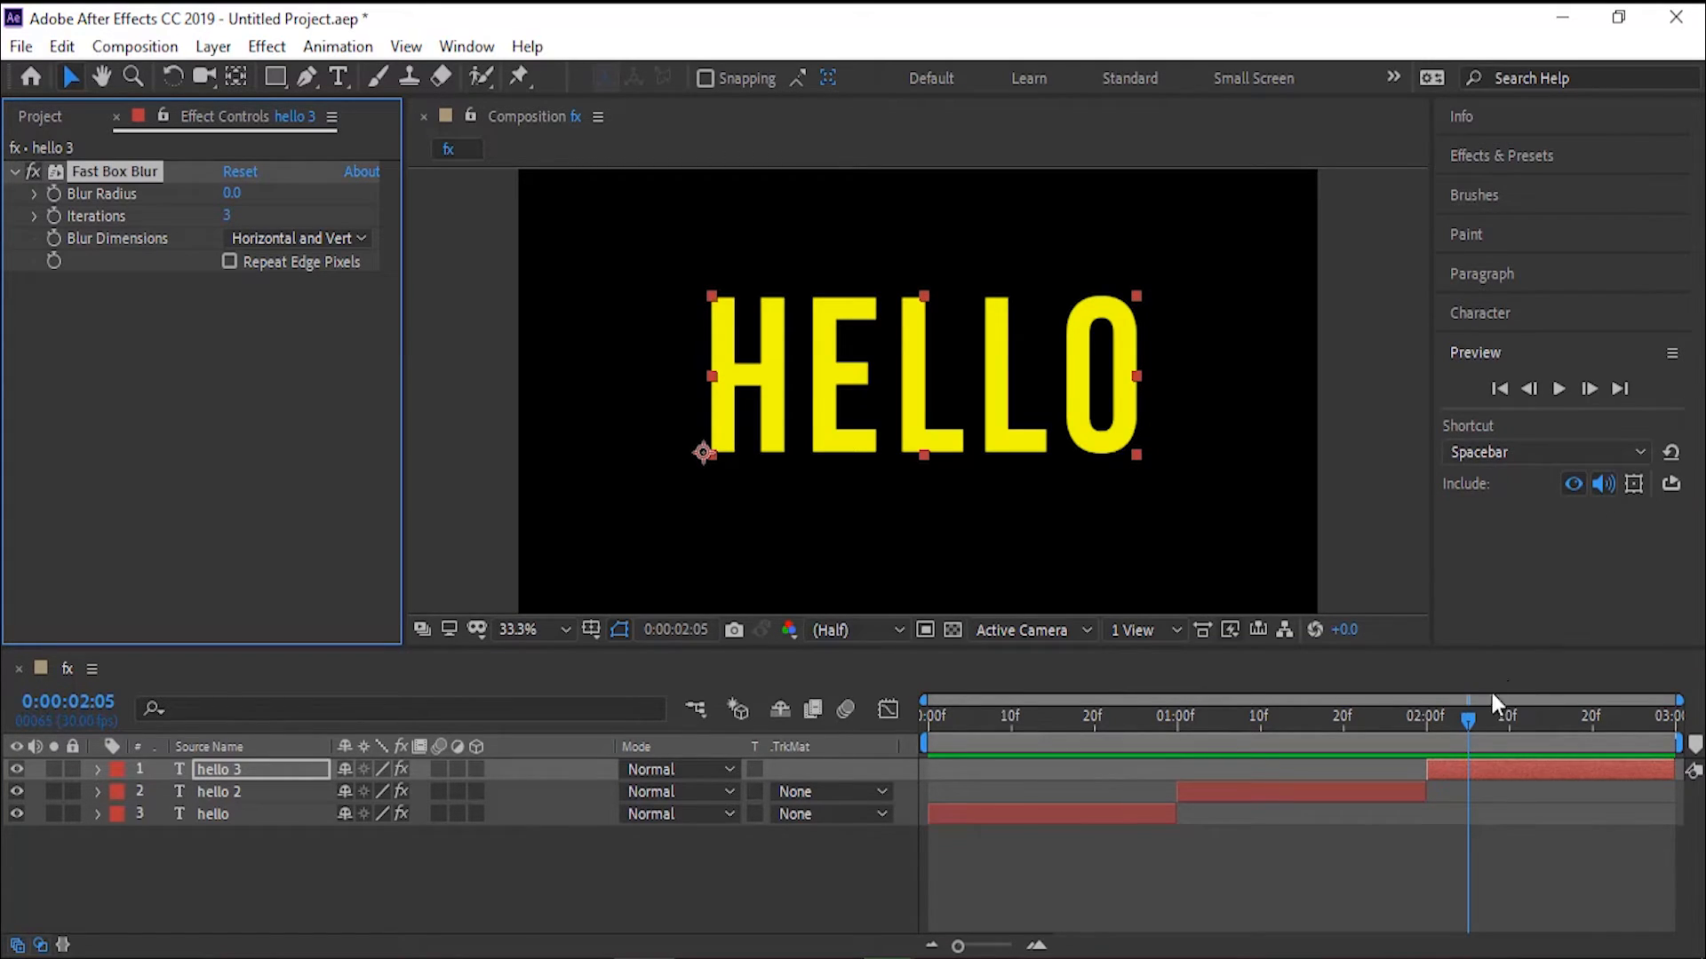
# Step: Preview the decreasing blur on the HELLO text from 0:00 and stop playback
pyautogui.moveTo(1463, 716); pyautogui.dragTo(840, 685)
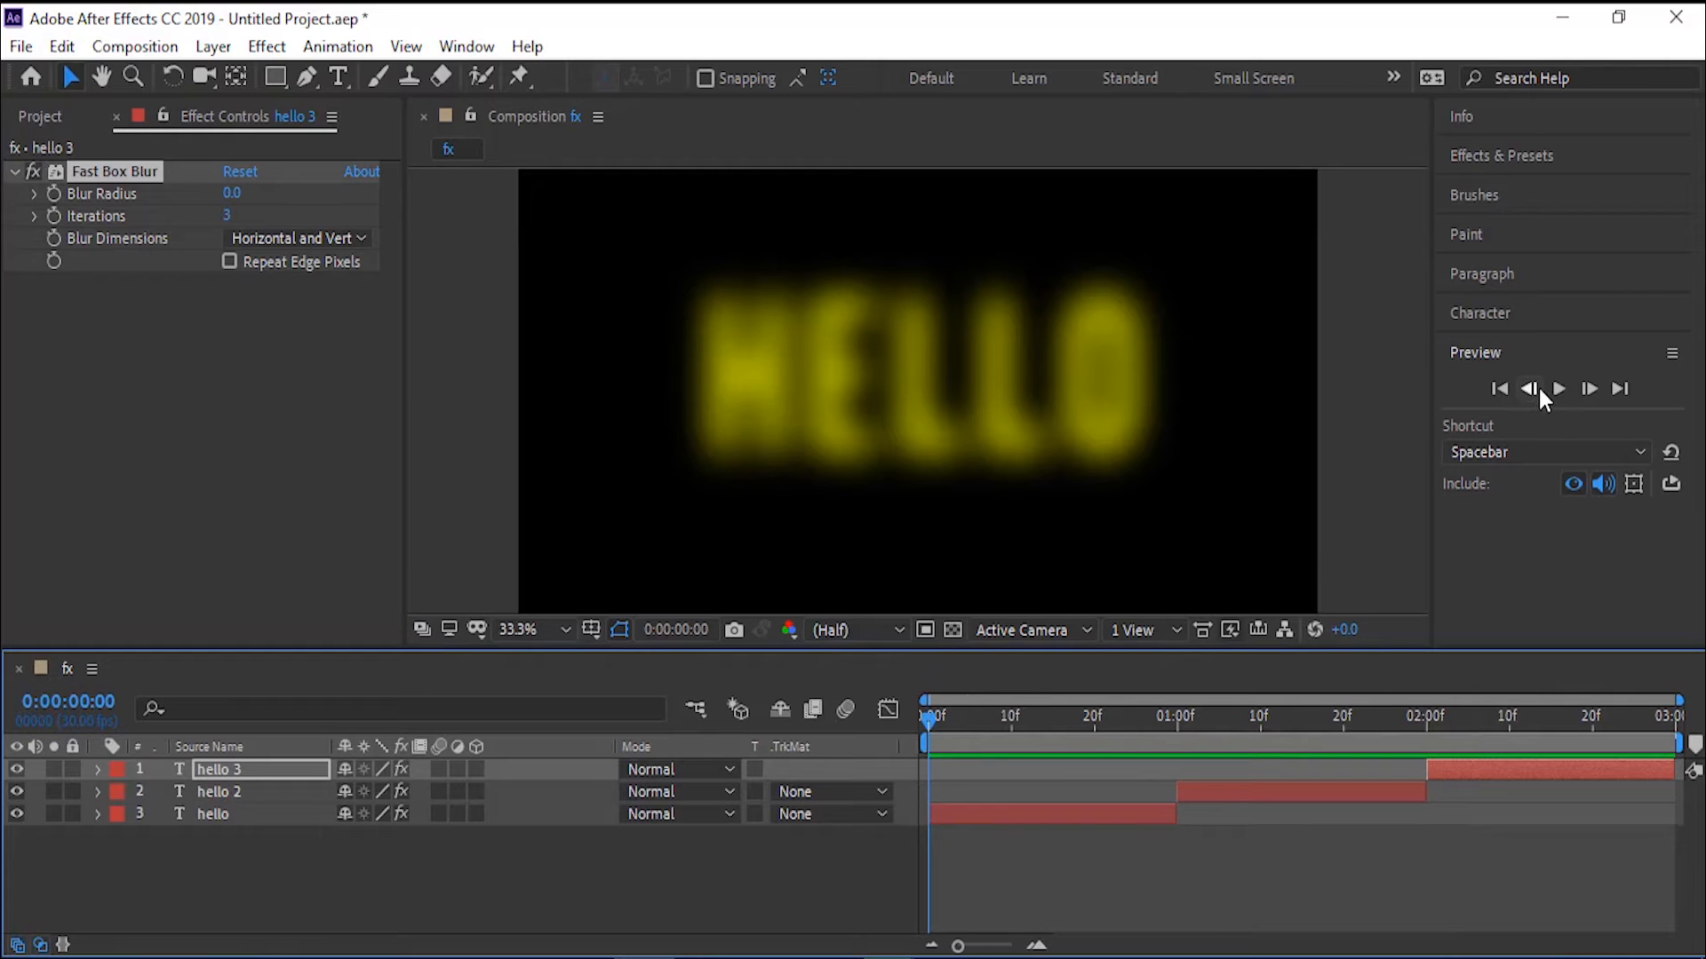
pyautogui.click(1560, 387)
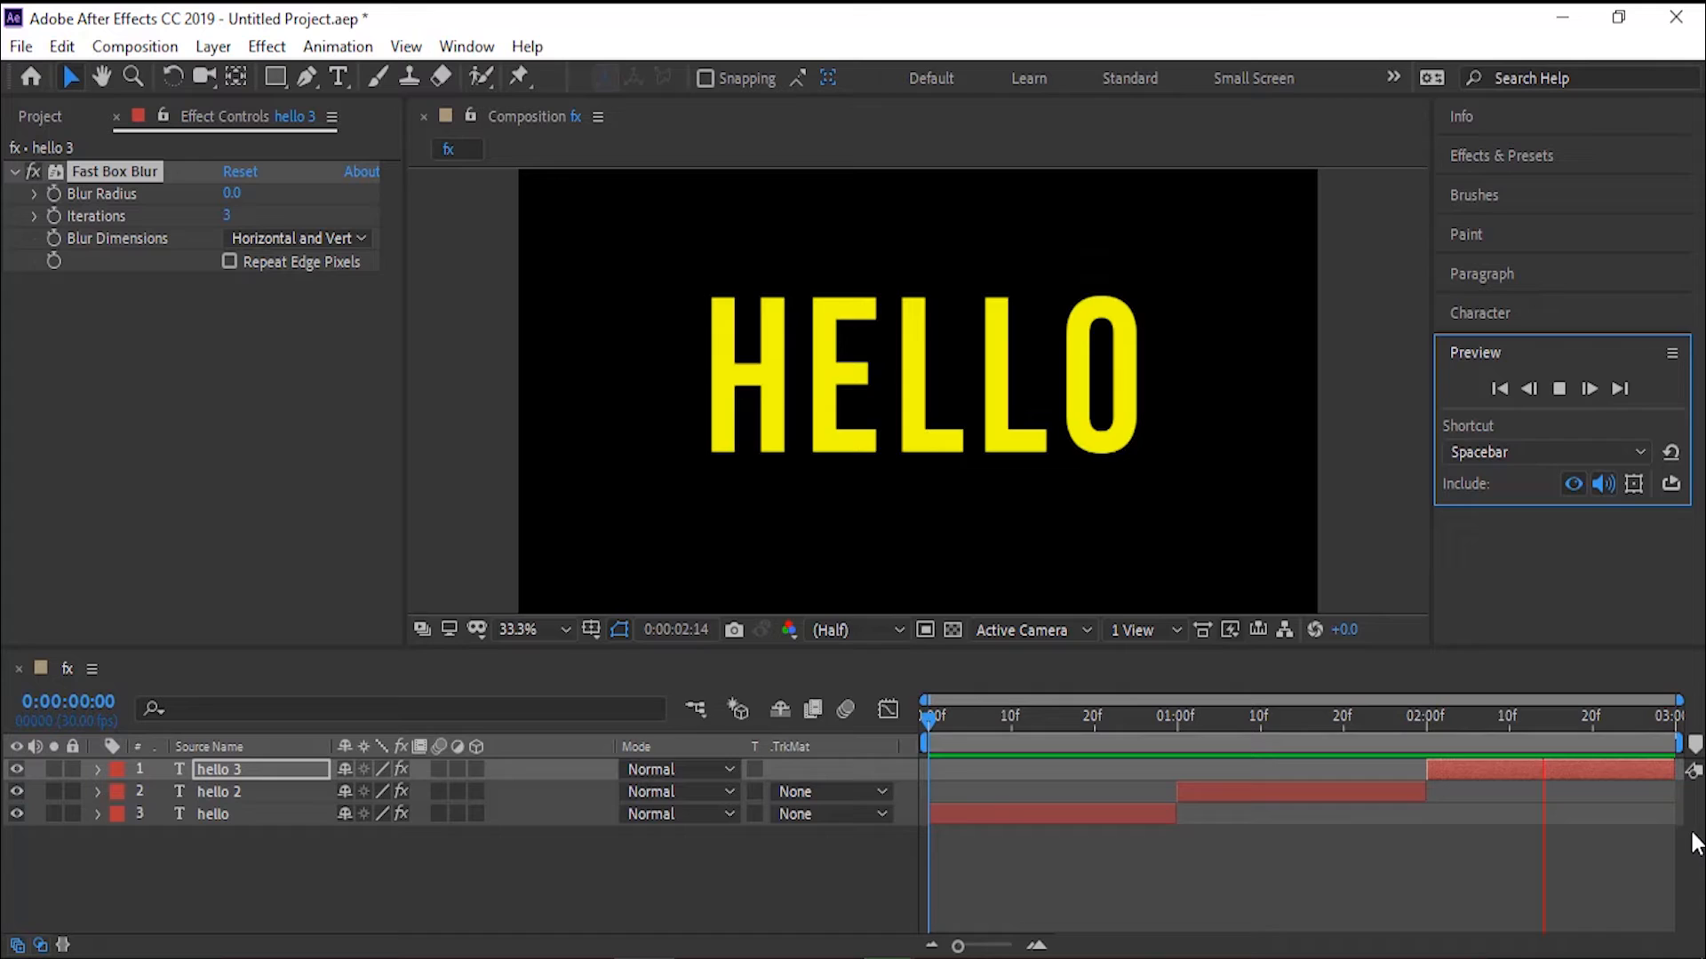
pyautogui.press('space')
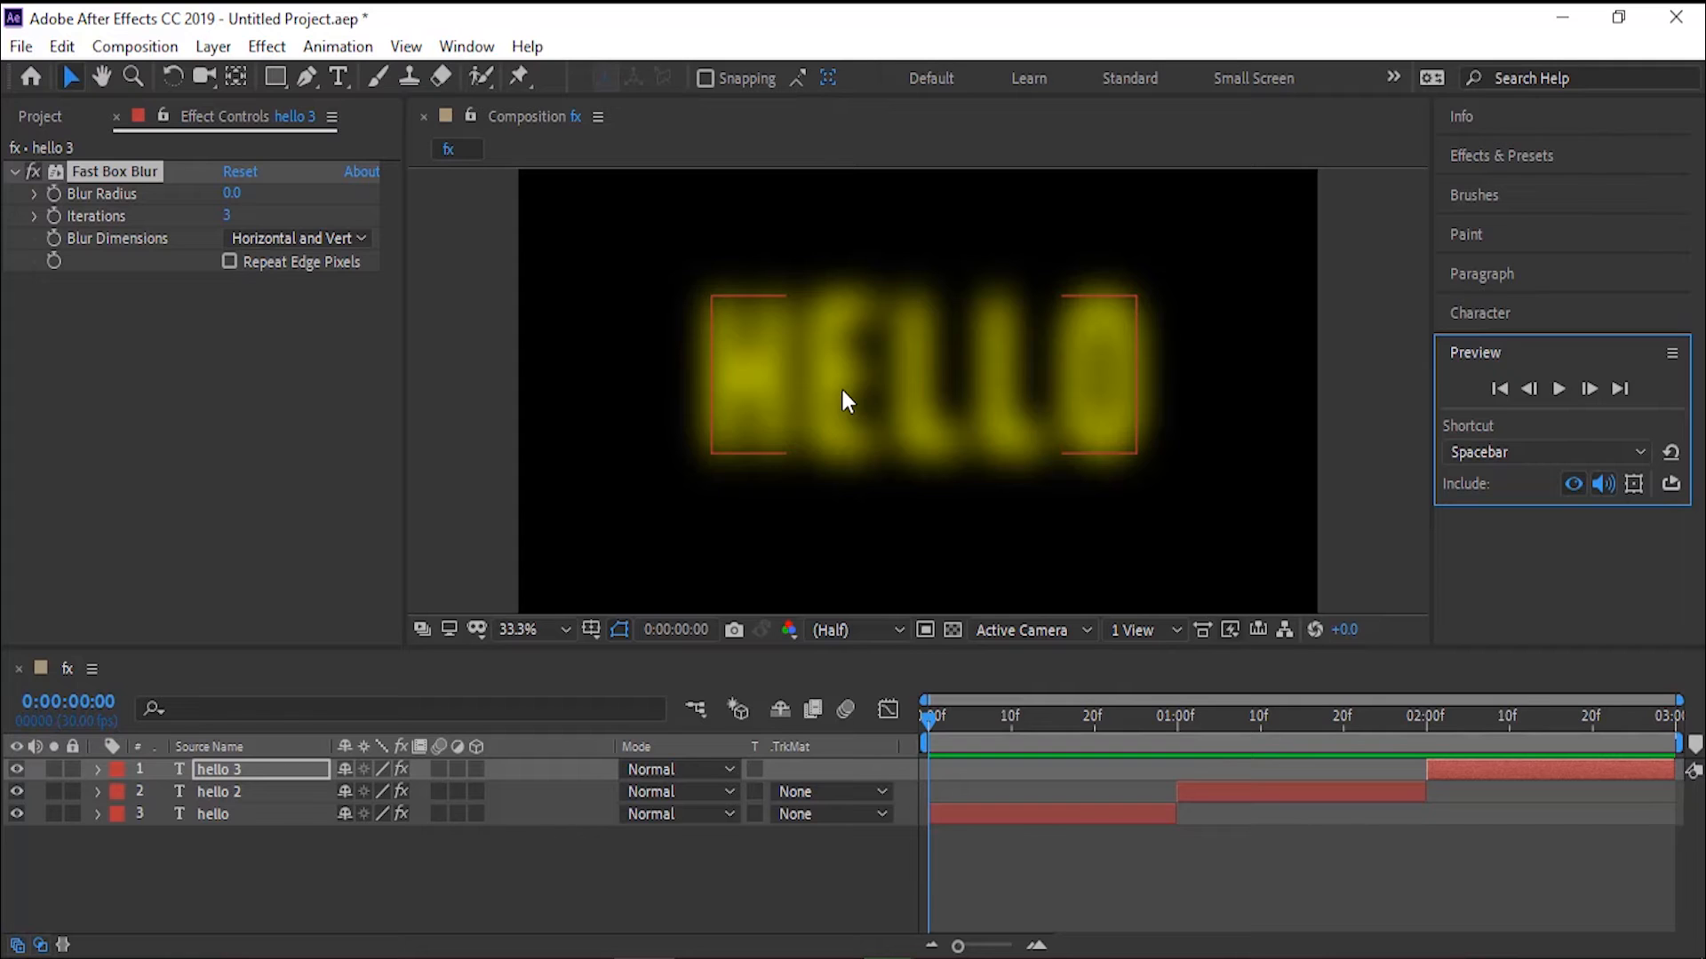
# Step: Compare the Fast Box Blur settings of the hello, hello 2 and hello 3 layers, moving the playhead into each layer's section
pyautogui.click(1051, 813)
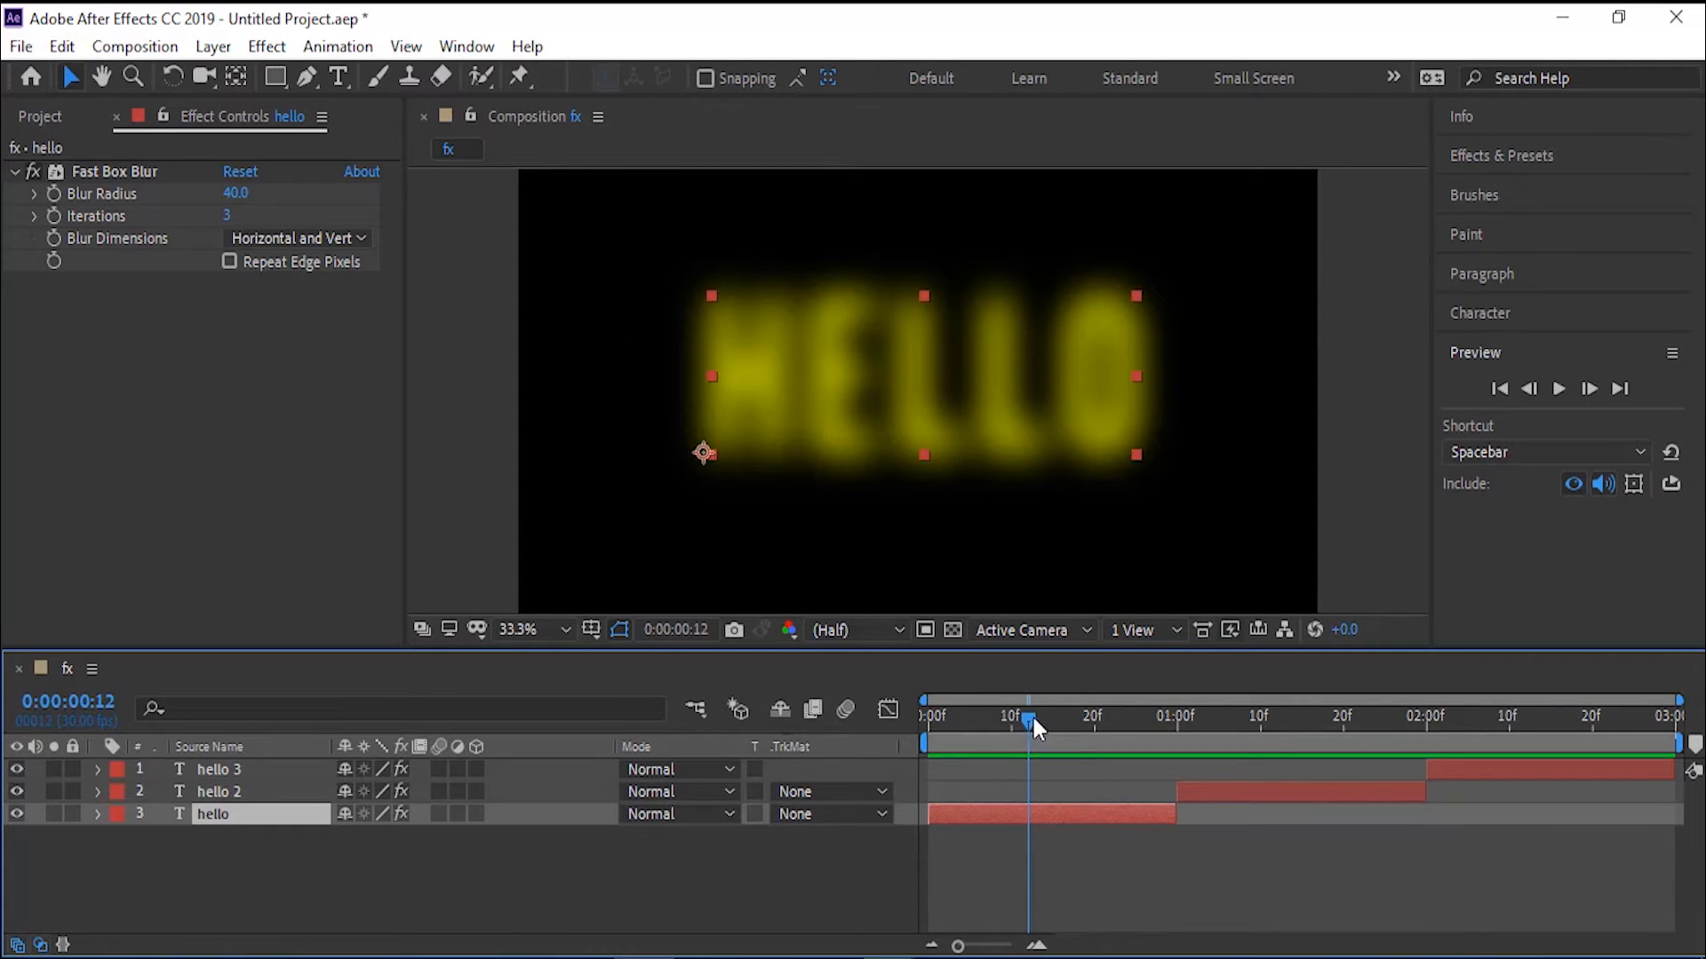
pyautogui.moveTo(1028, 719); pyautogui.dragTo(1208, 726)
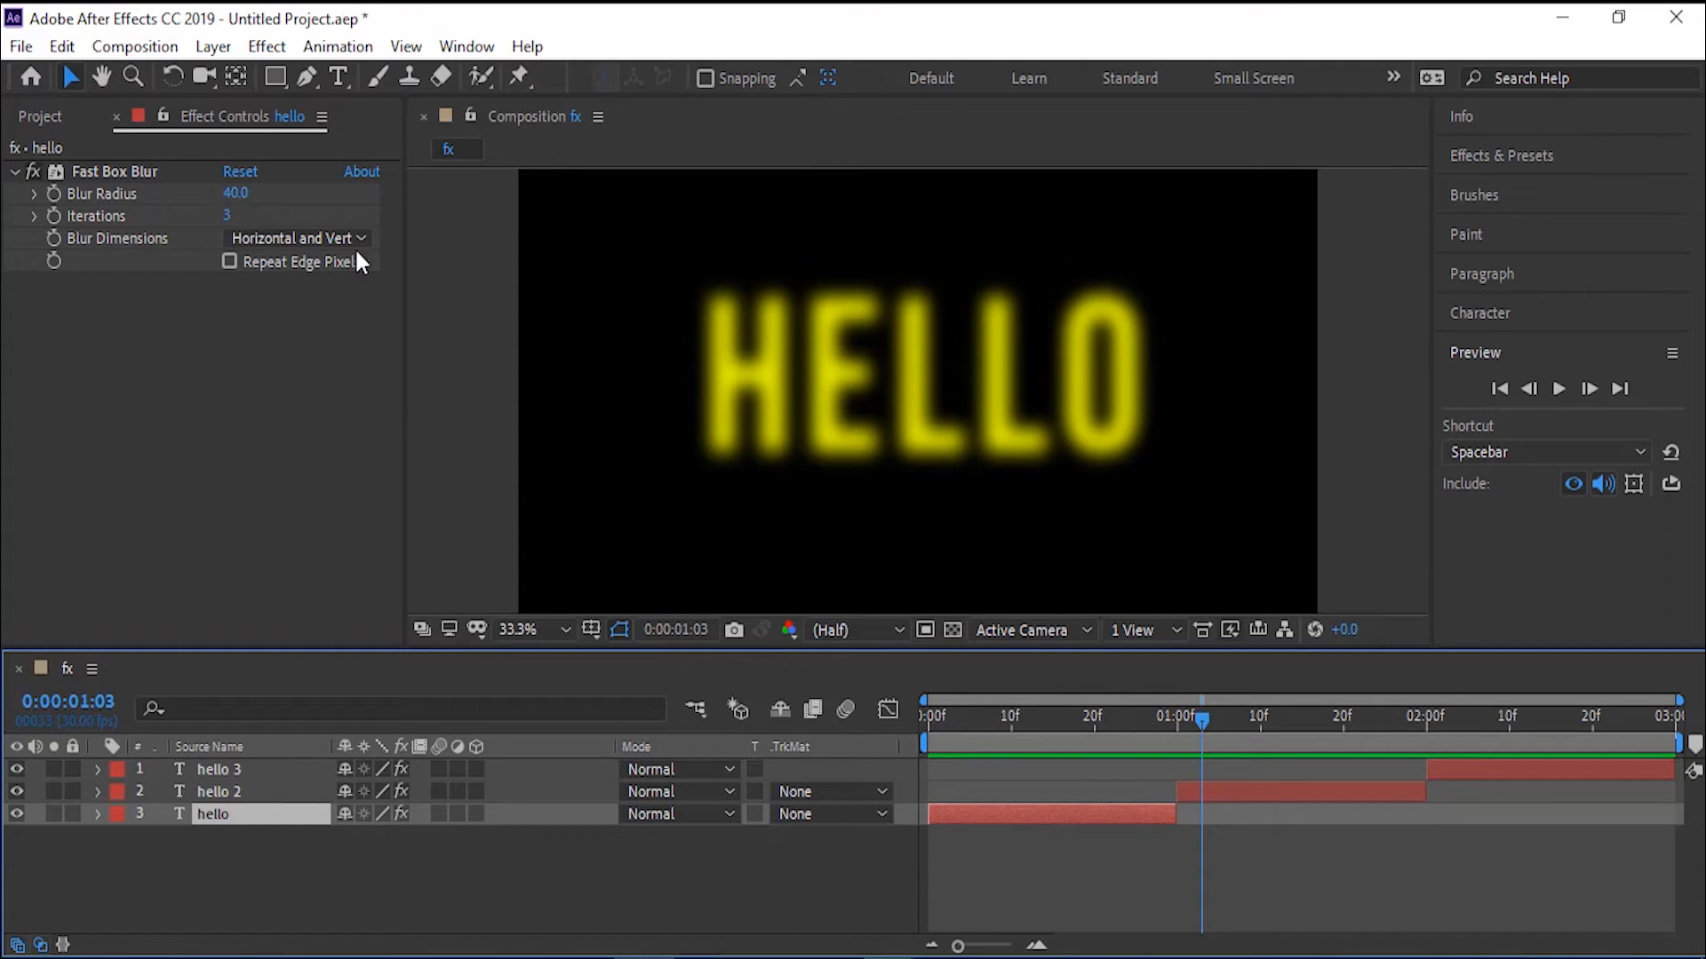
pyautogui.click(1271, 789)
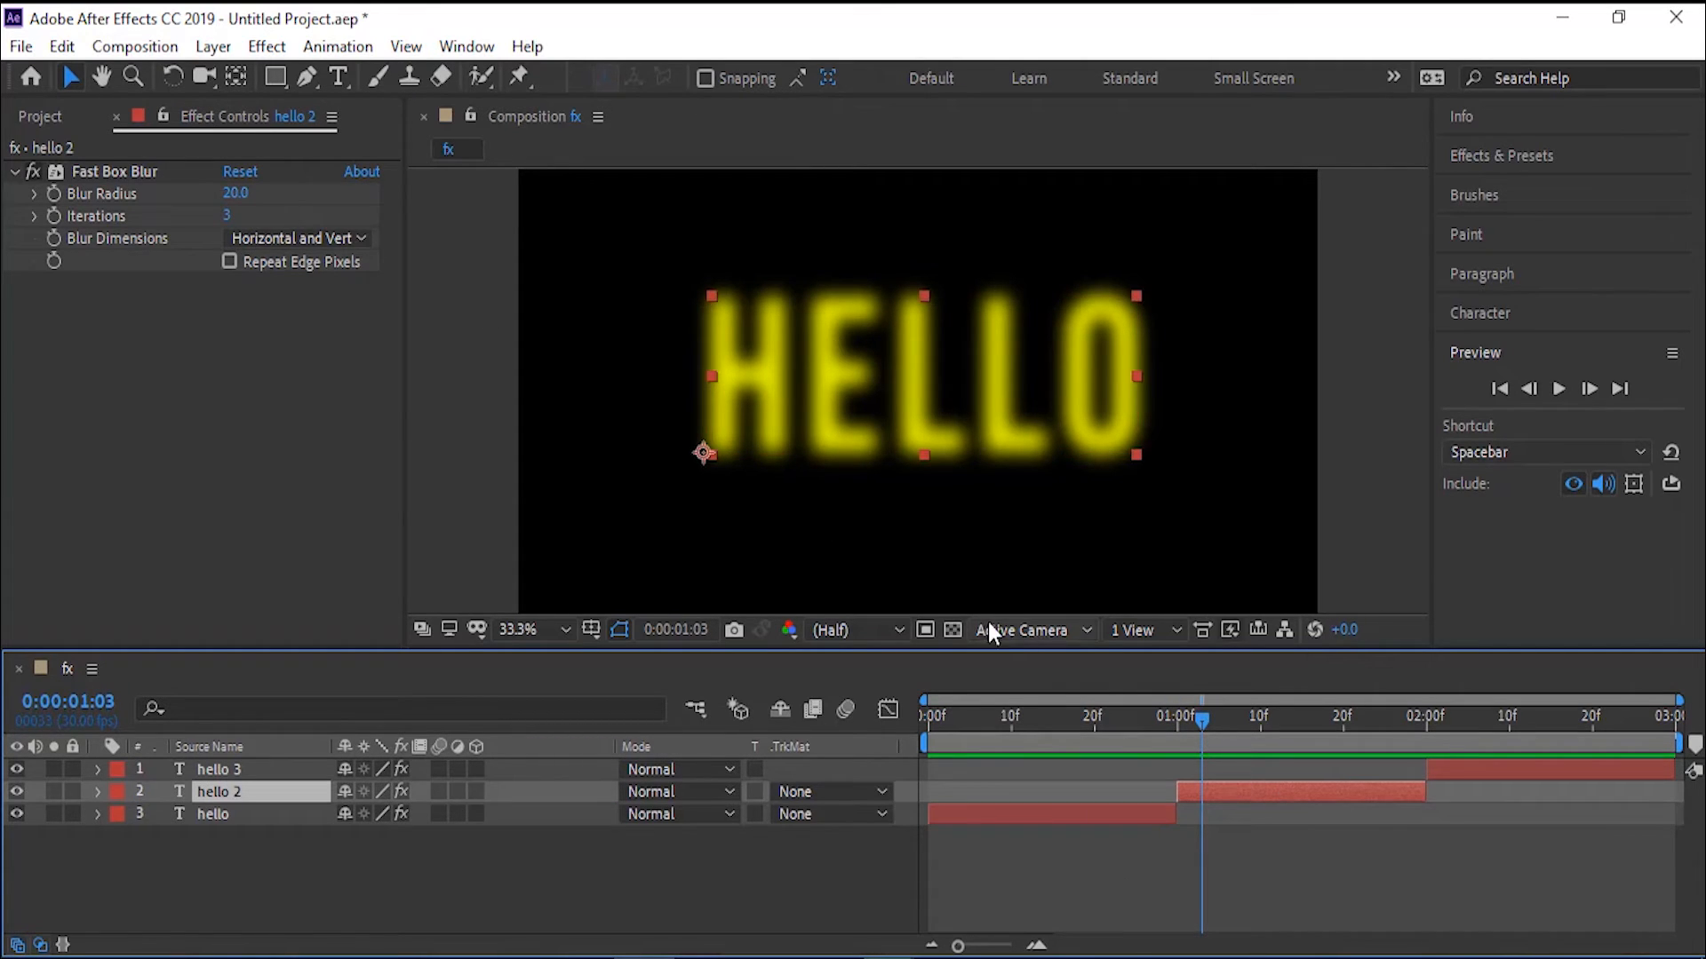
pyautogui.moveTo(1203, 720); pyautogui.dragTo(1465, 721)
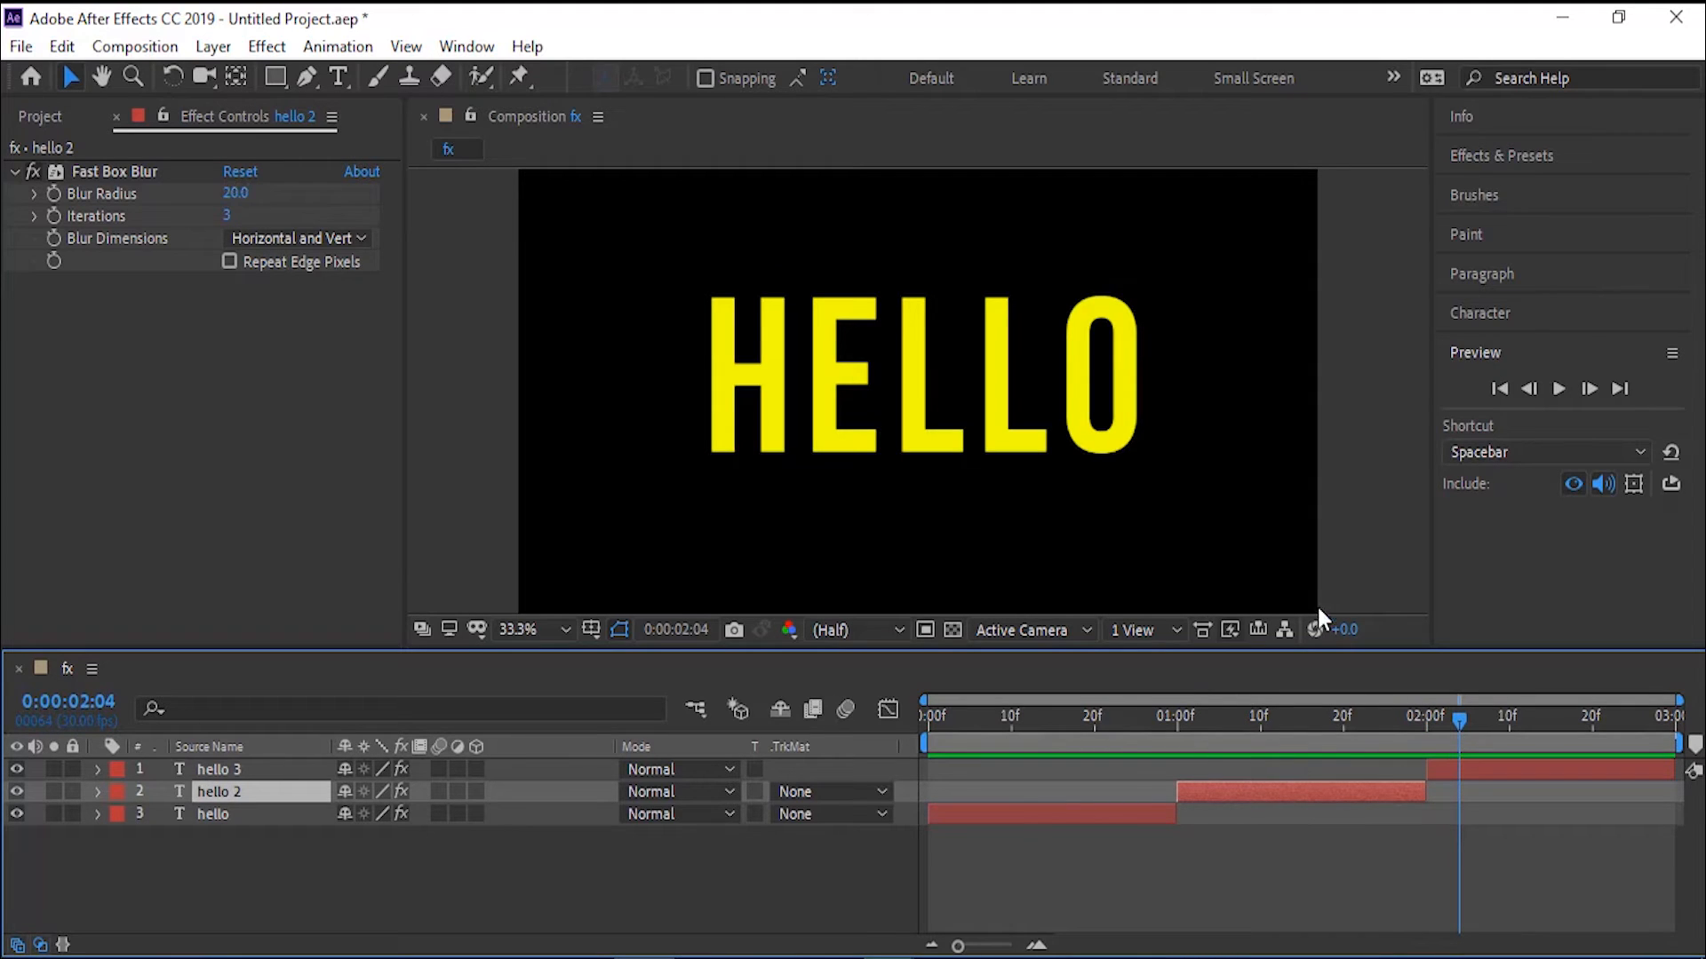
pyautogui.click(1514, 771)
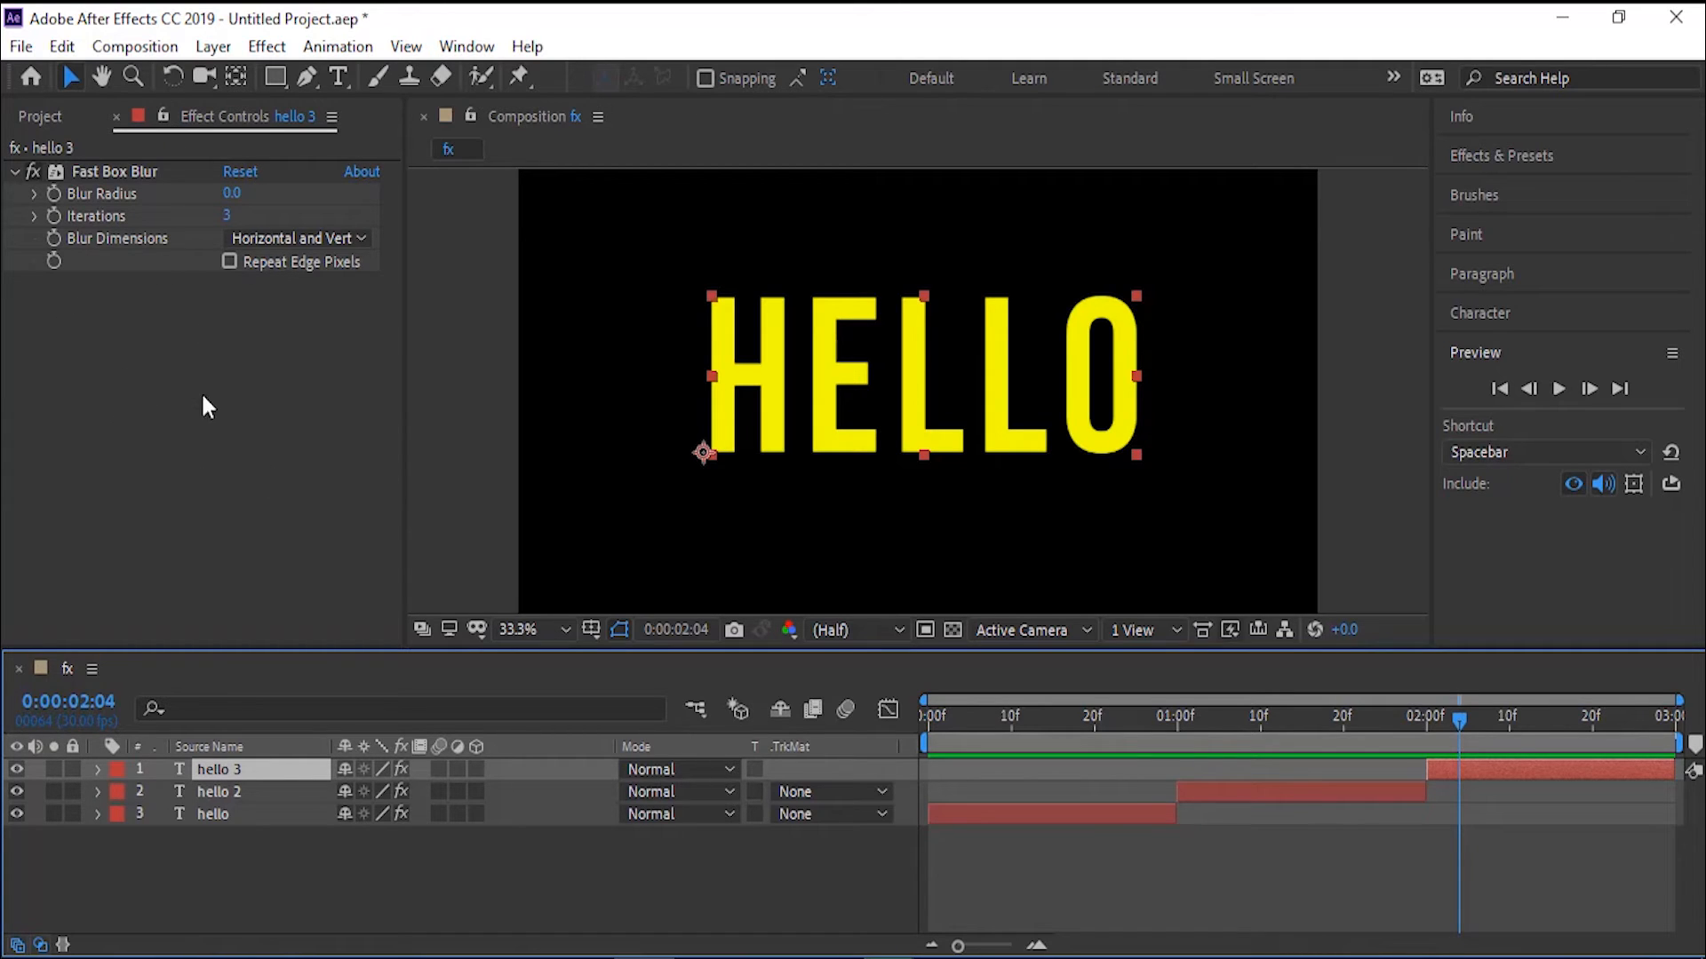
# Step: Delete the hello 2 and hello 3 layers from the fx composition
pyautogui.click(157, 371)
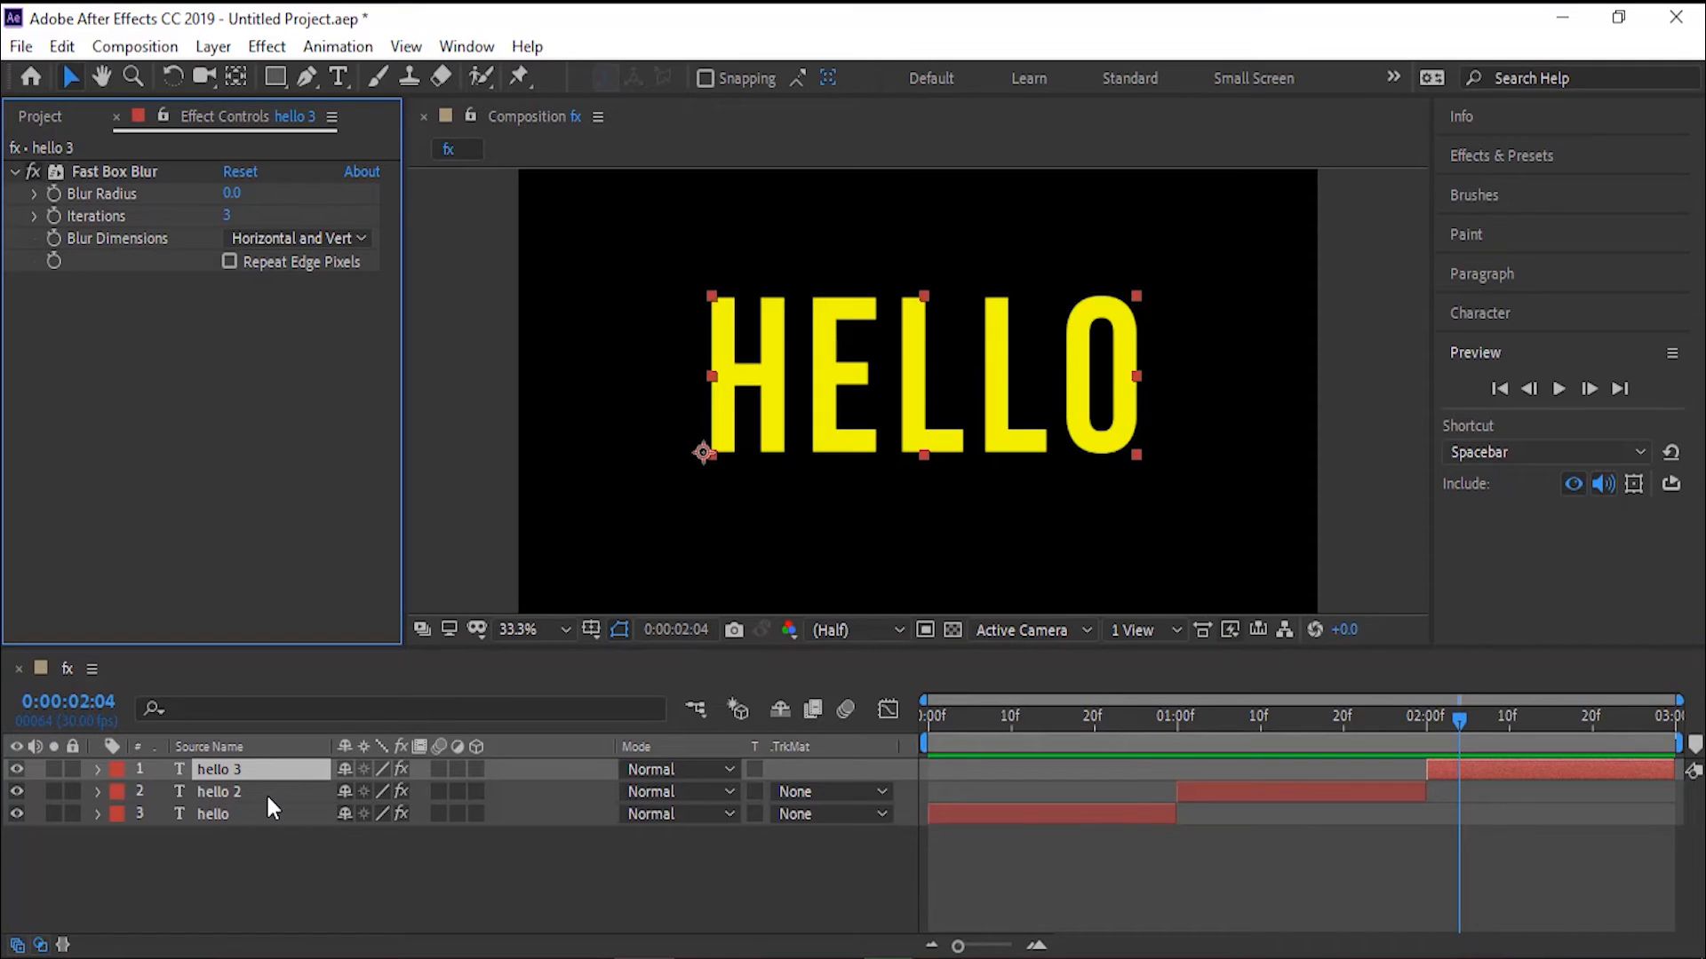
pyautogui.keyDown('ctrl'); pyautogui.click(261, 793); pyautogui.keyUp('ctrl')
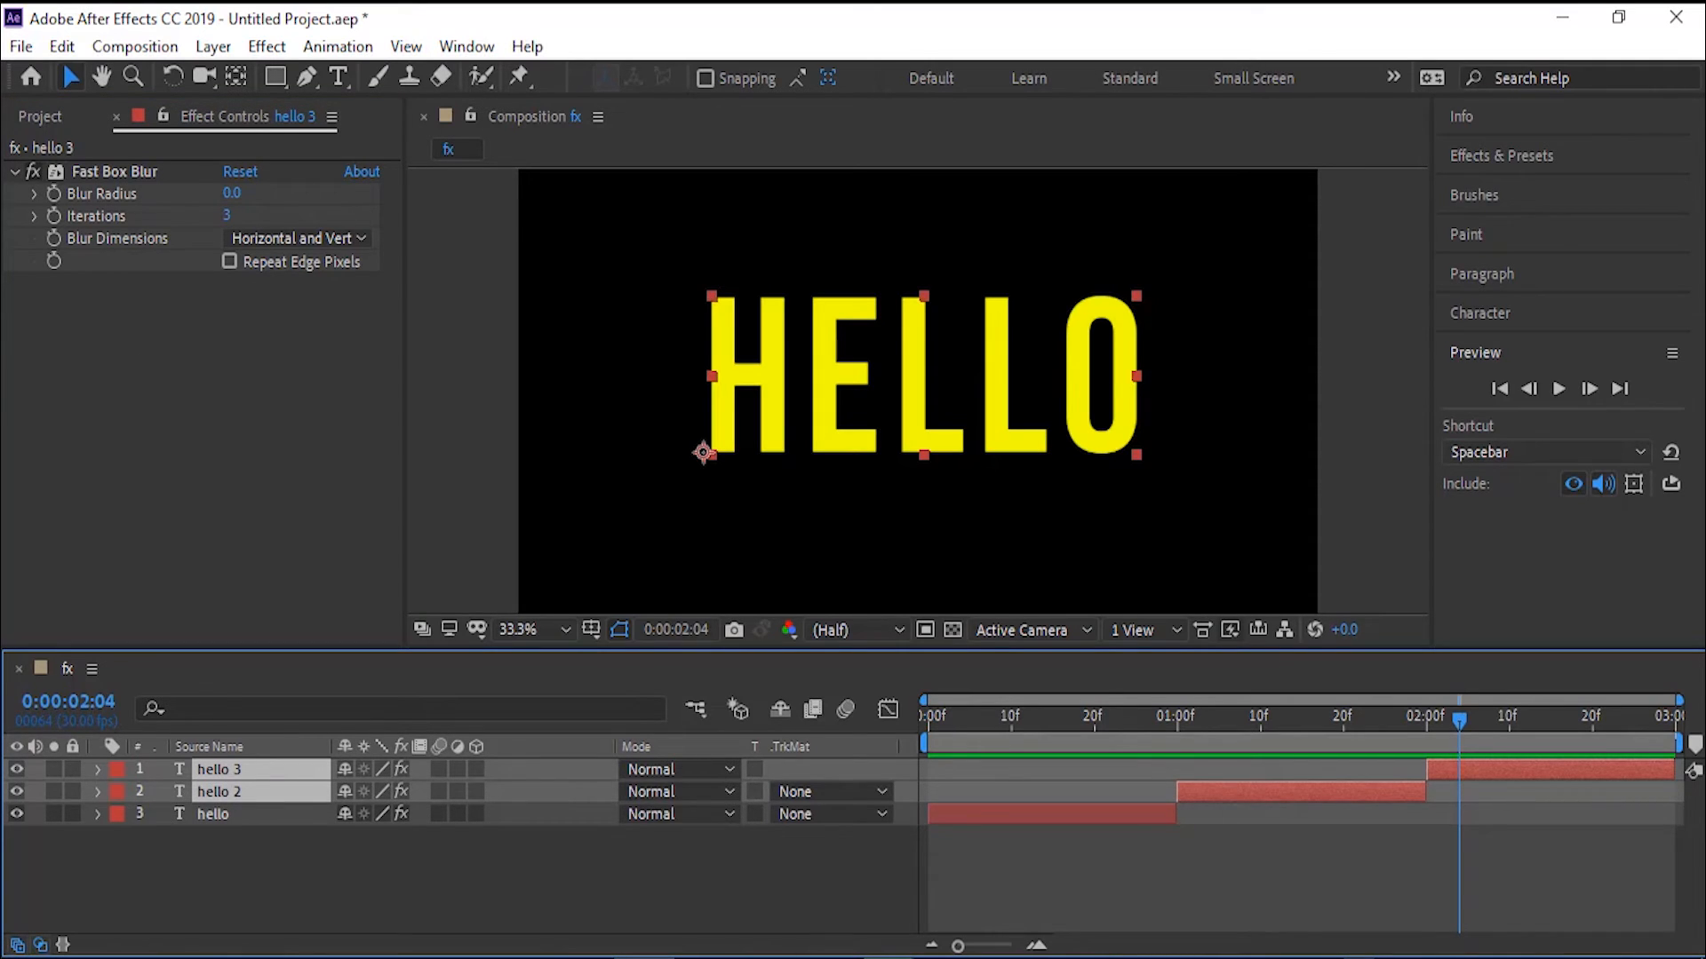
pyautogui.press('Delete')
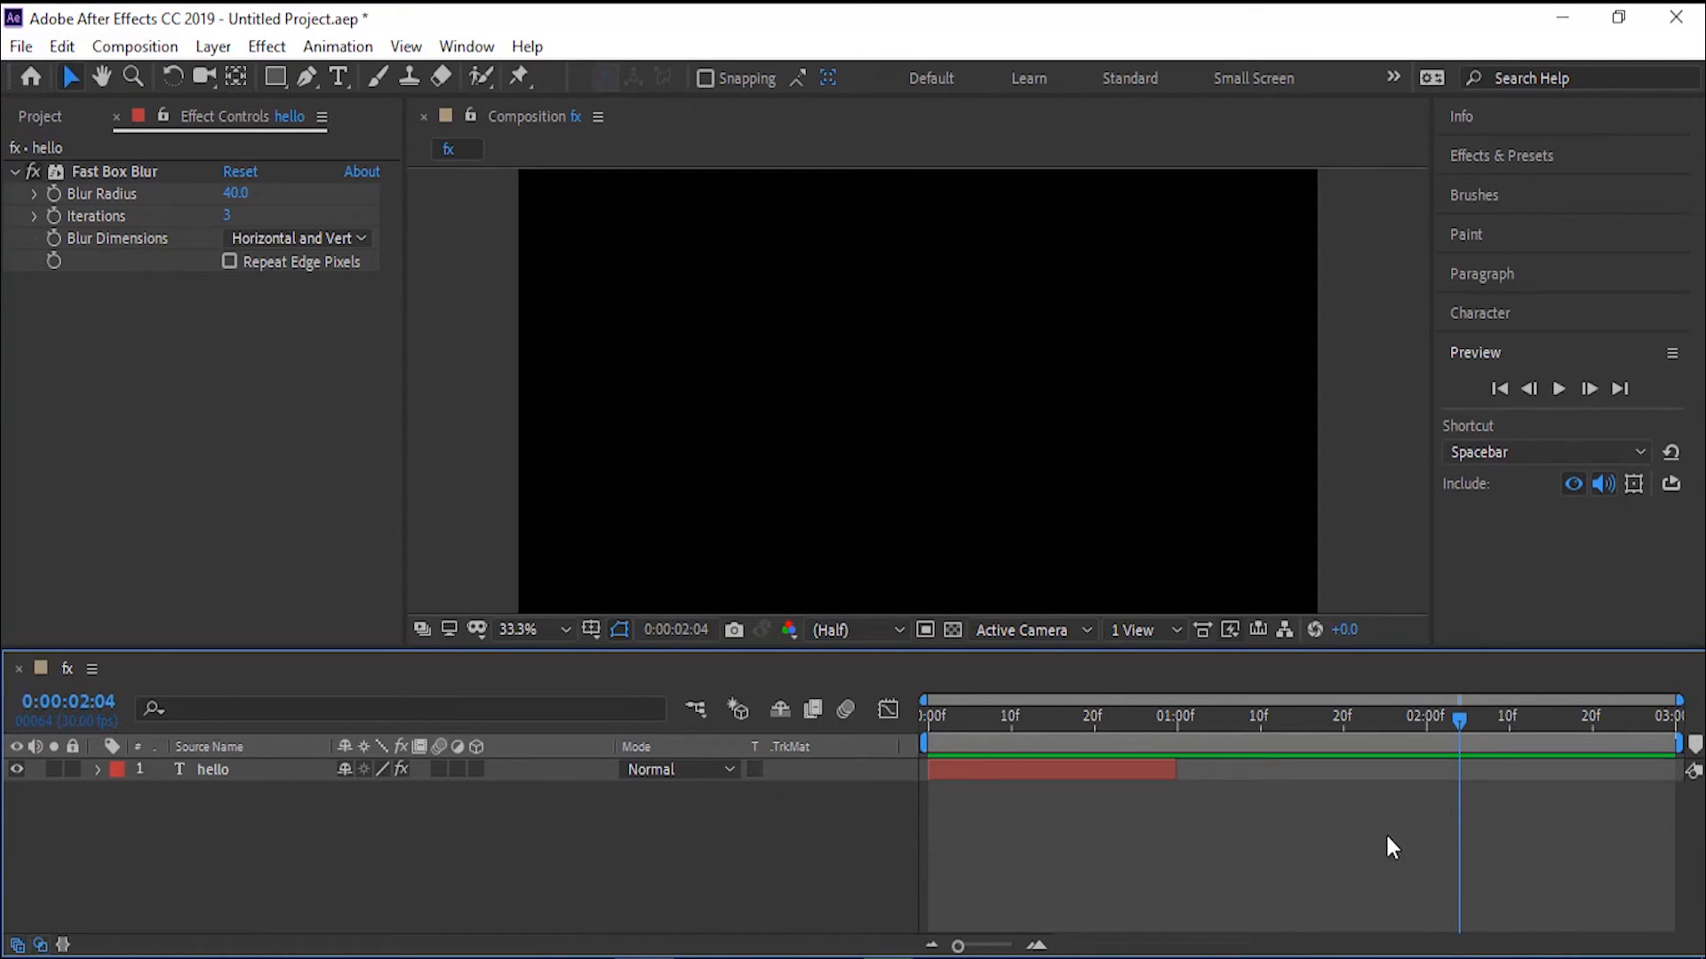
# Step: Return the playhead to 0:00 and remove the Fast Box Blur effect from the hello layer
pyautogui.moveTo(1452, 715); pyautogui.dragTo(862, 666)
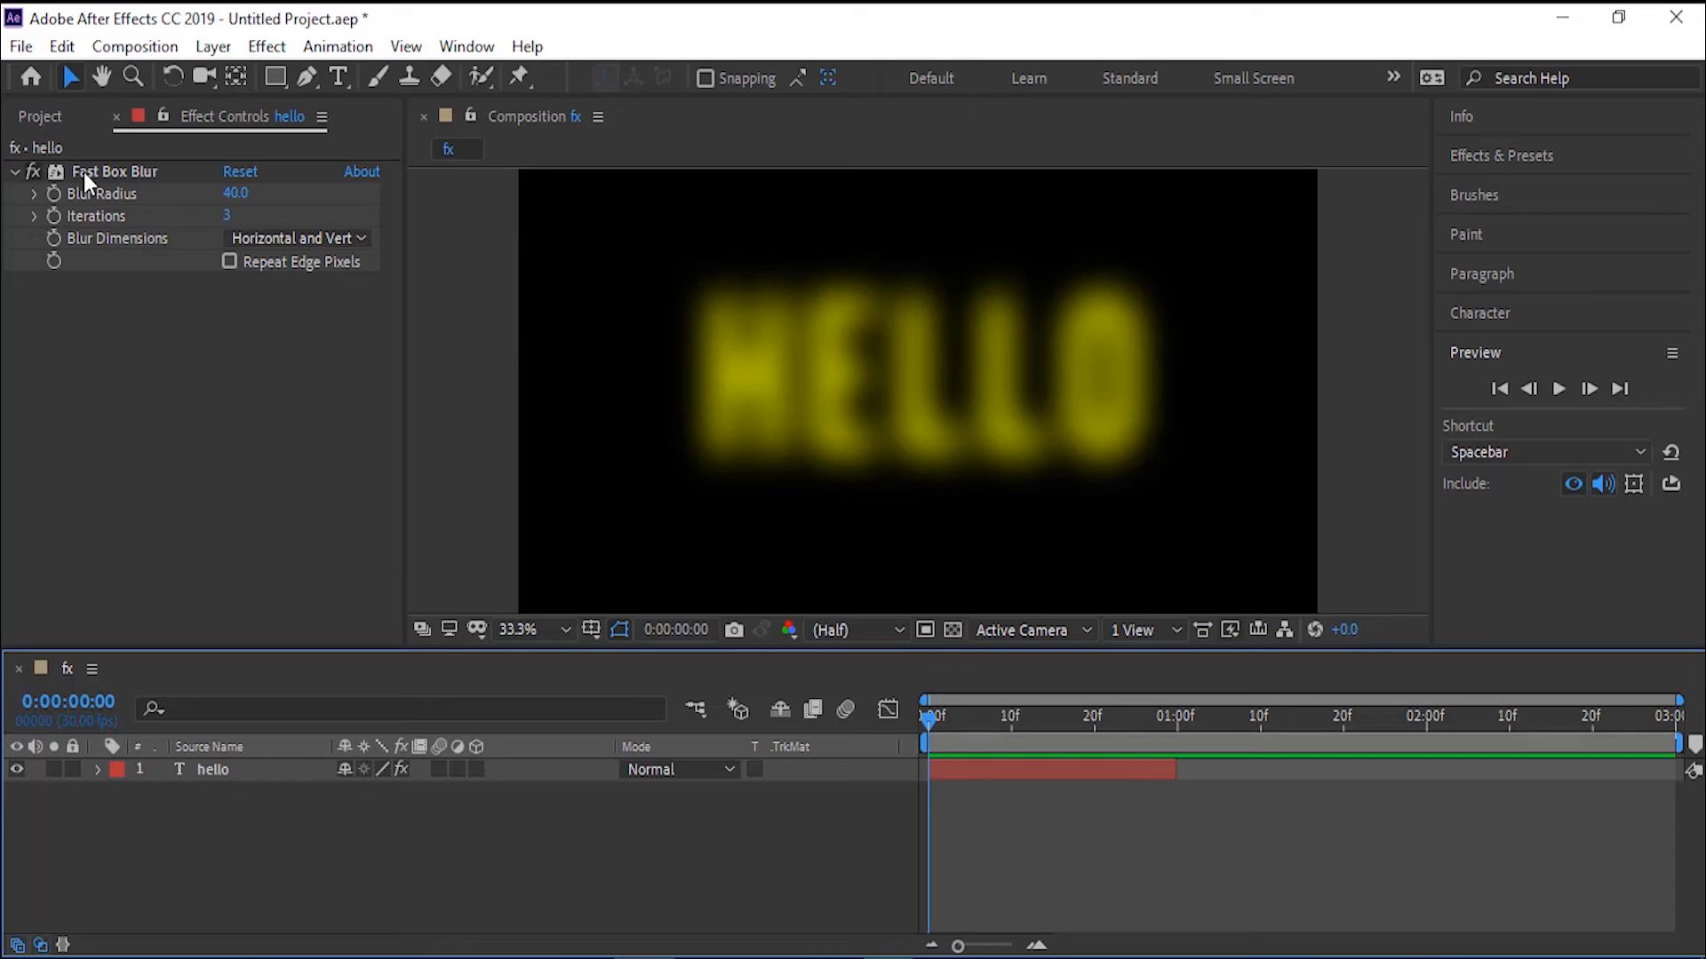
pyautogui.click(28, 170)
pyautogui.click(29, 170)
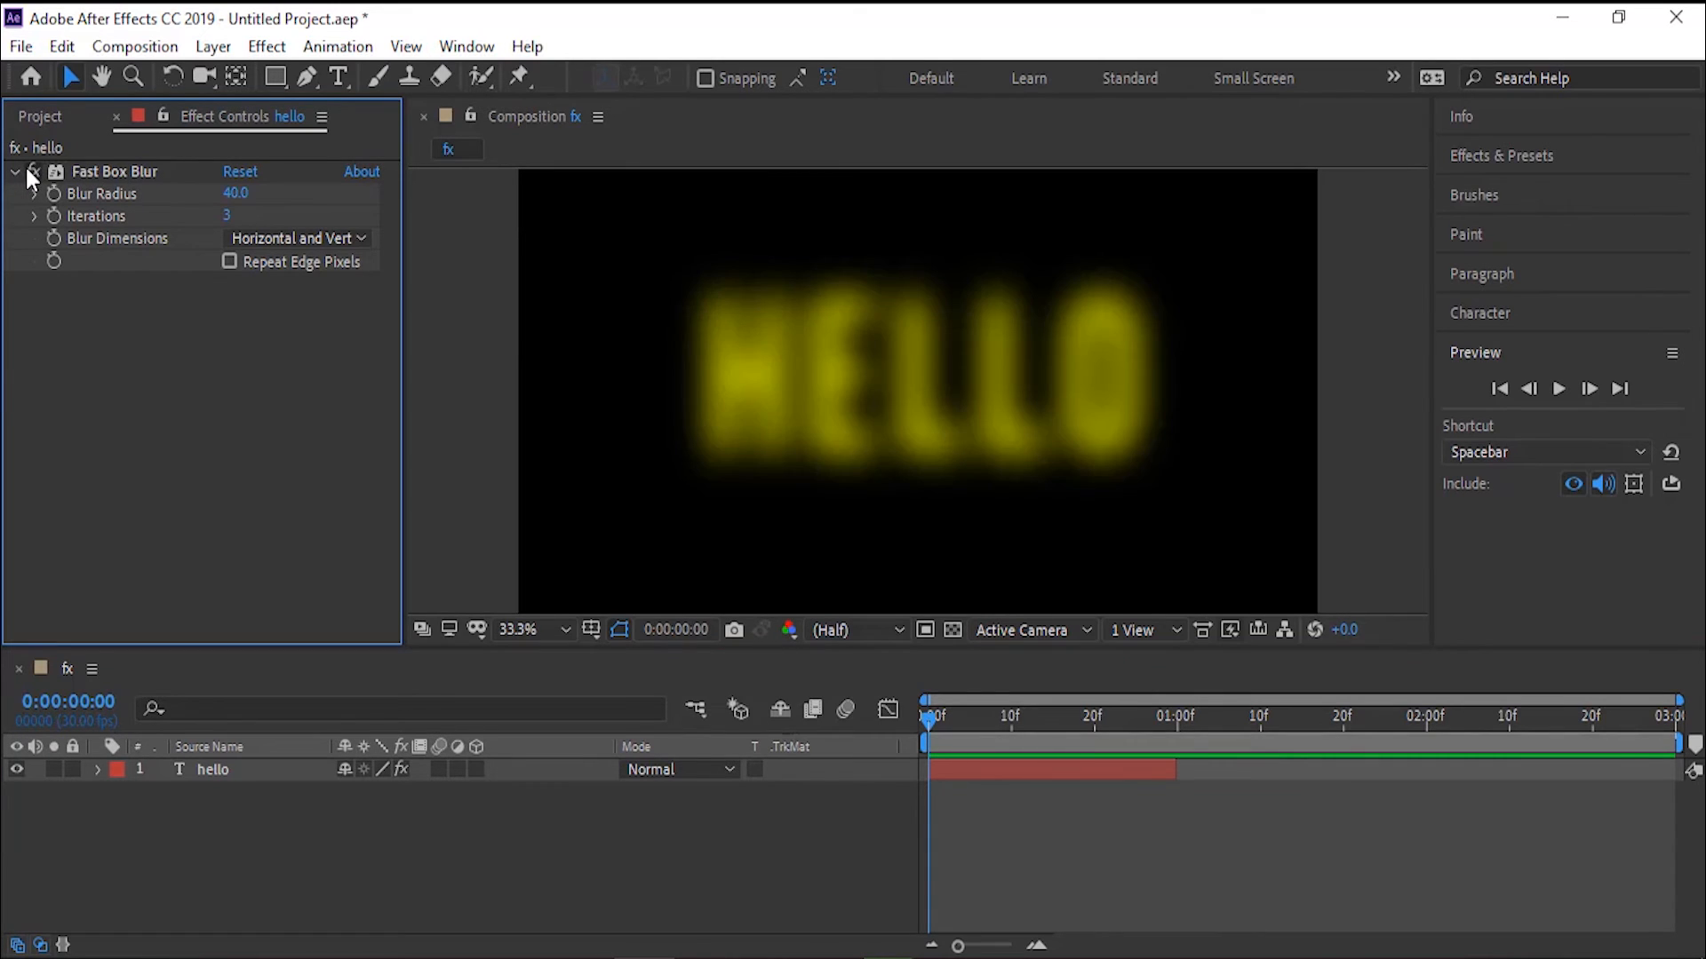
pyautogui.click(90, 170)
pyautogui.press('Delete')
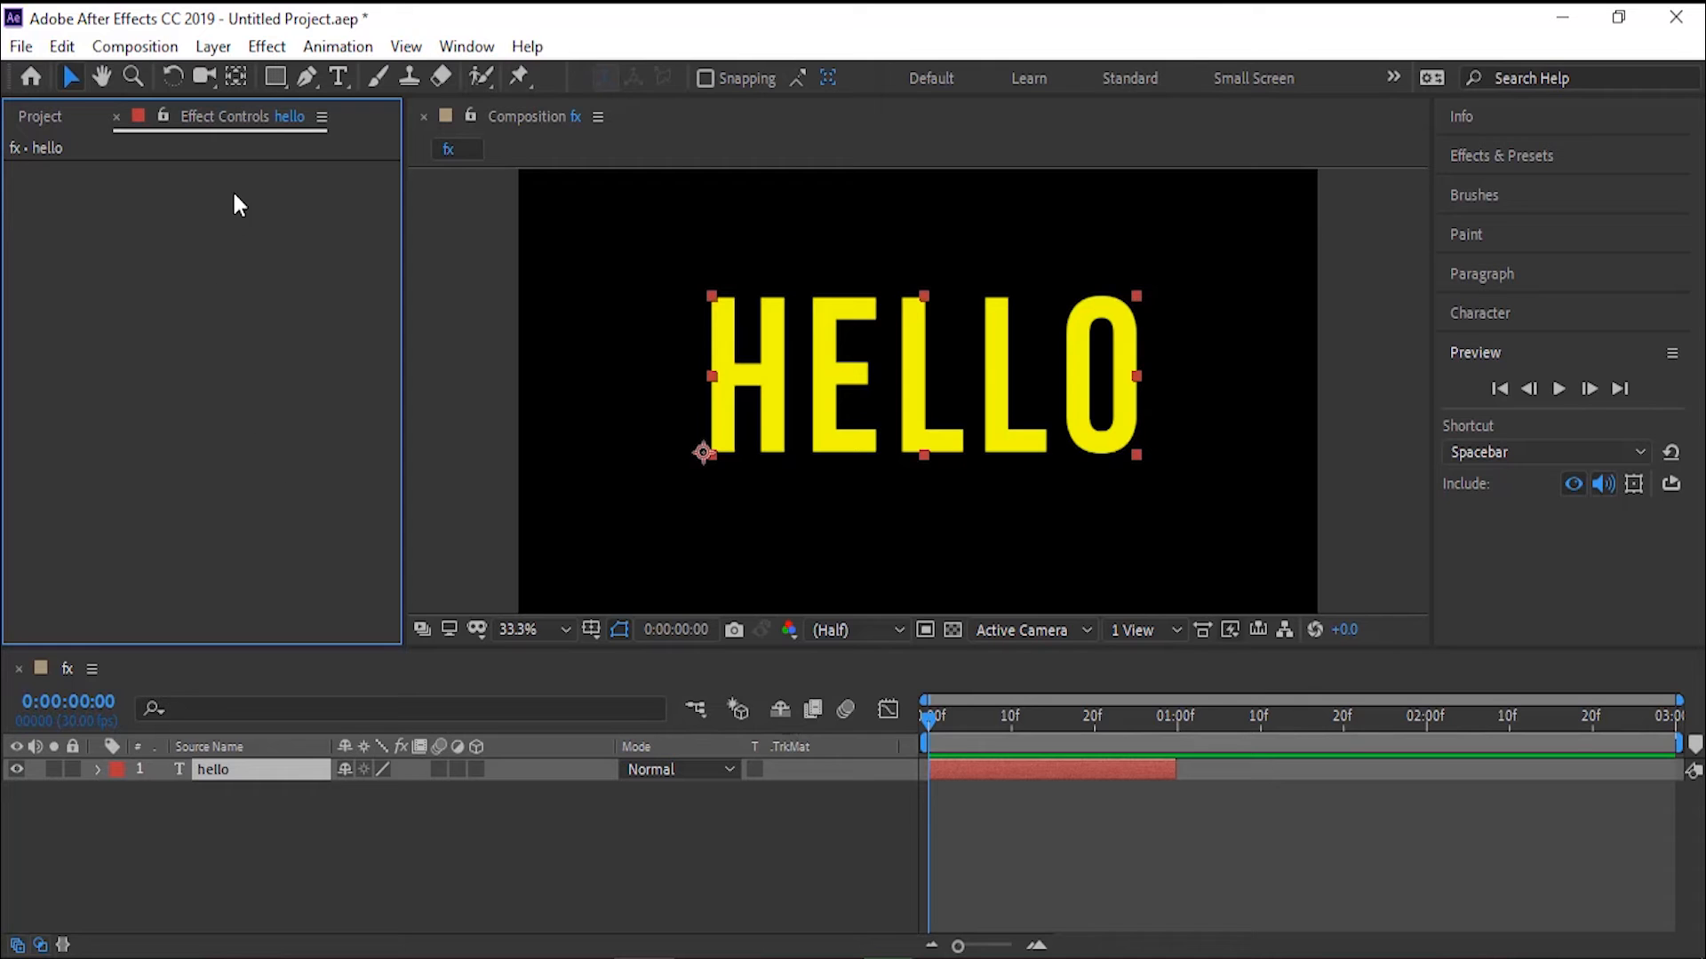
# Step: Apply the Noise effect from the Noise & Grain category to the hello layer
pyautogui.click(266, 46)
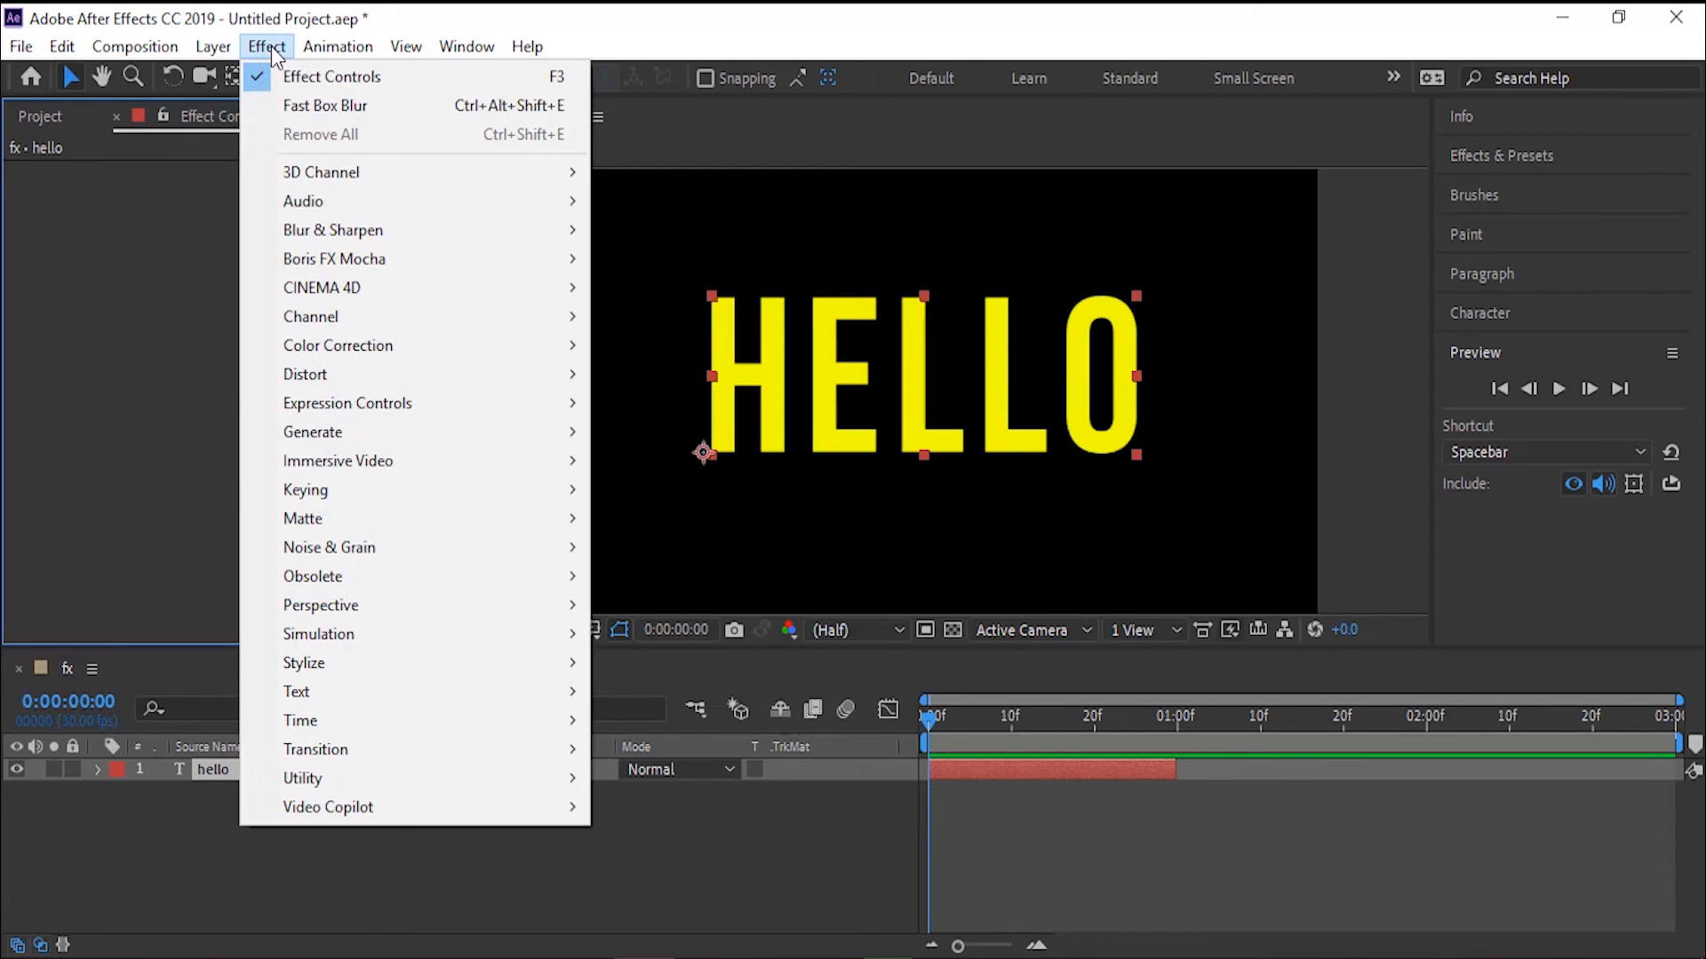
pyautogui.moveTo(381, 547)
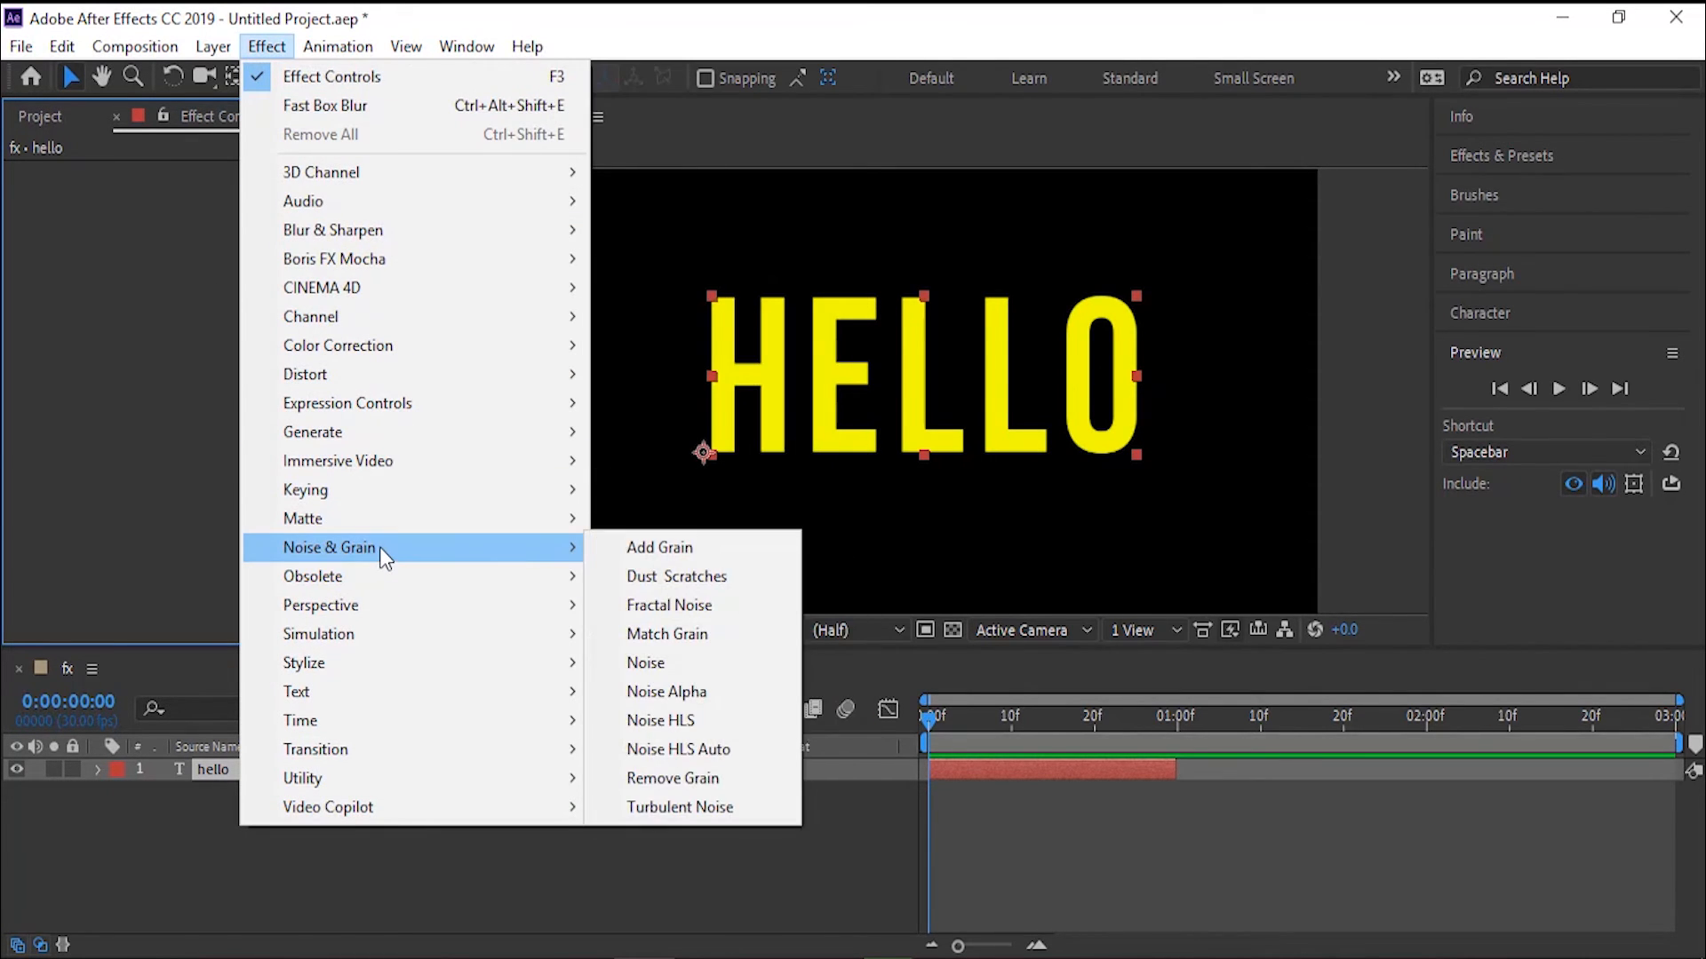
pyautogui.click(684, 661)
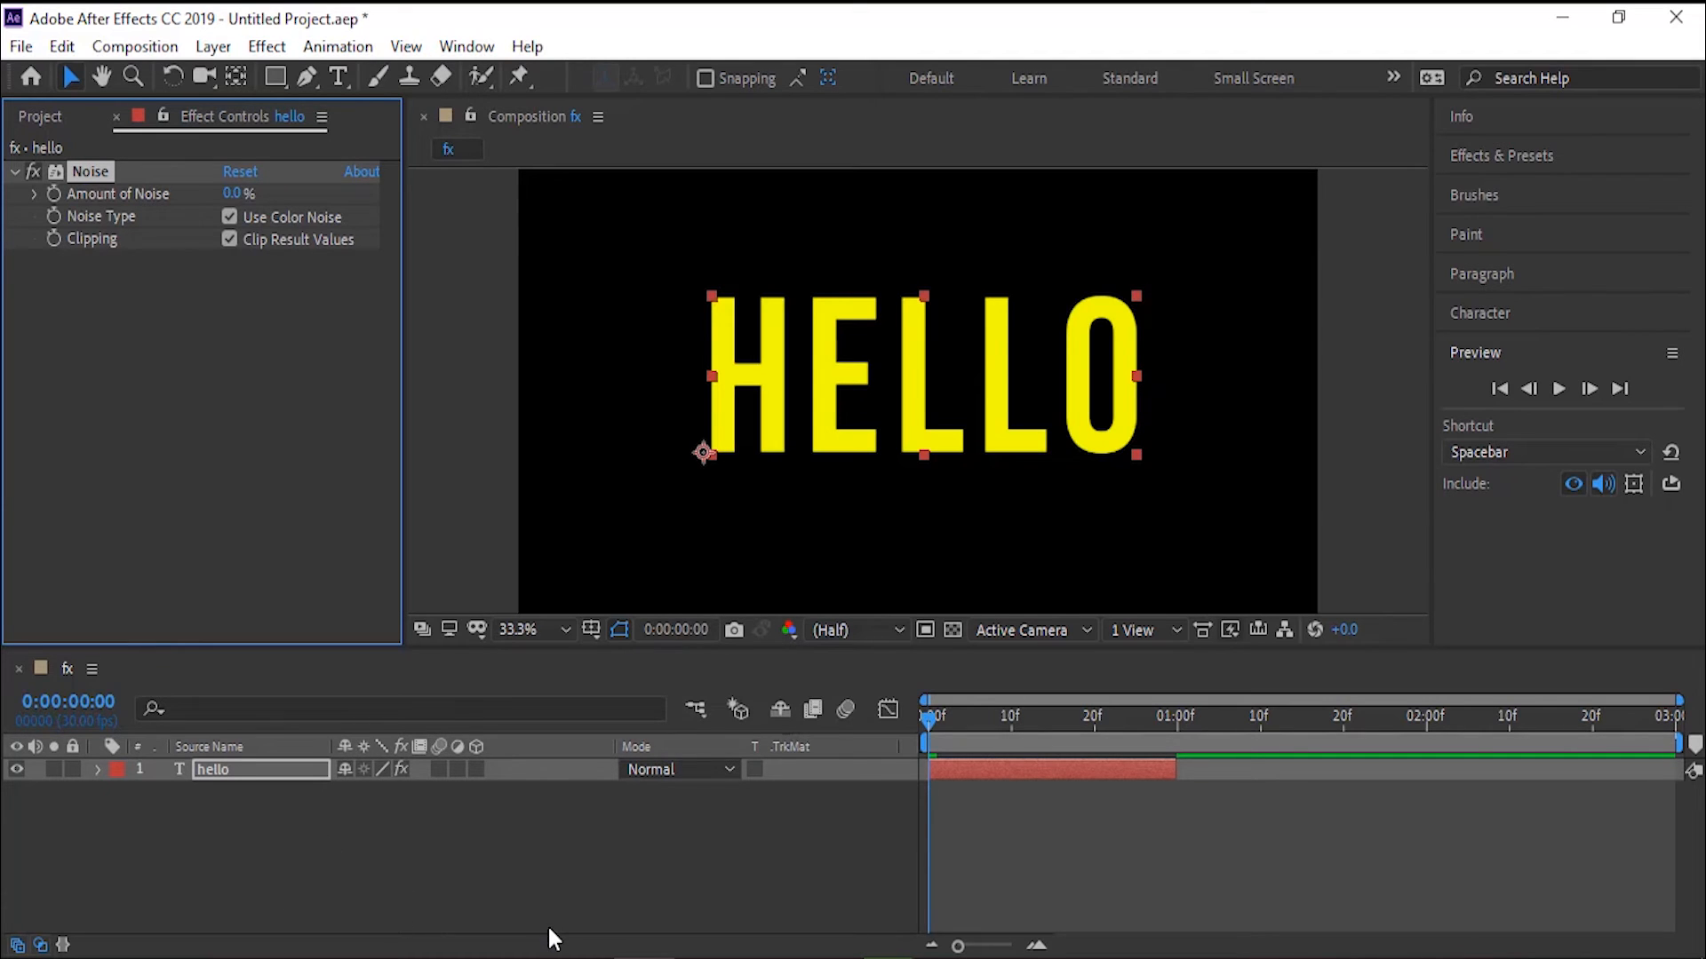
pyautogui.hotkey('ctrl', 'd')
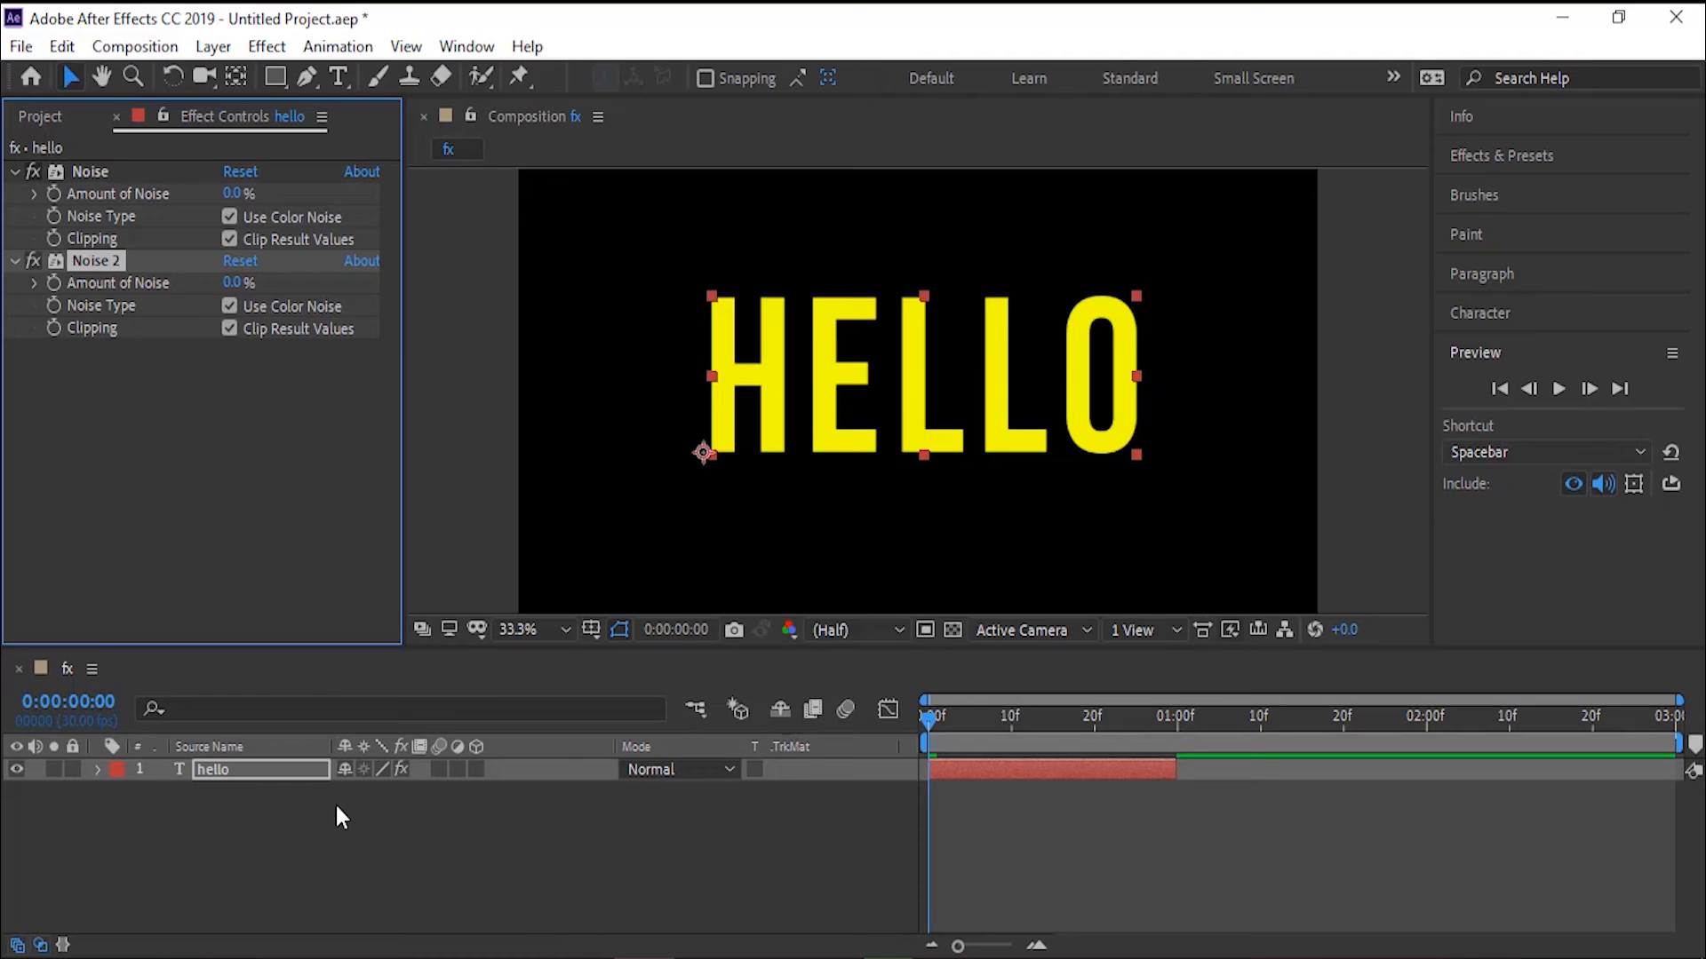
pyautogui.press('Delete')
pyautogui.click(302, 835)
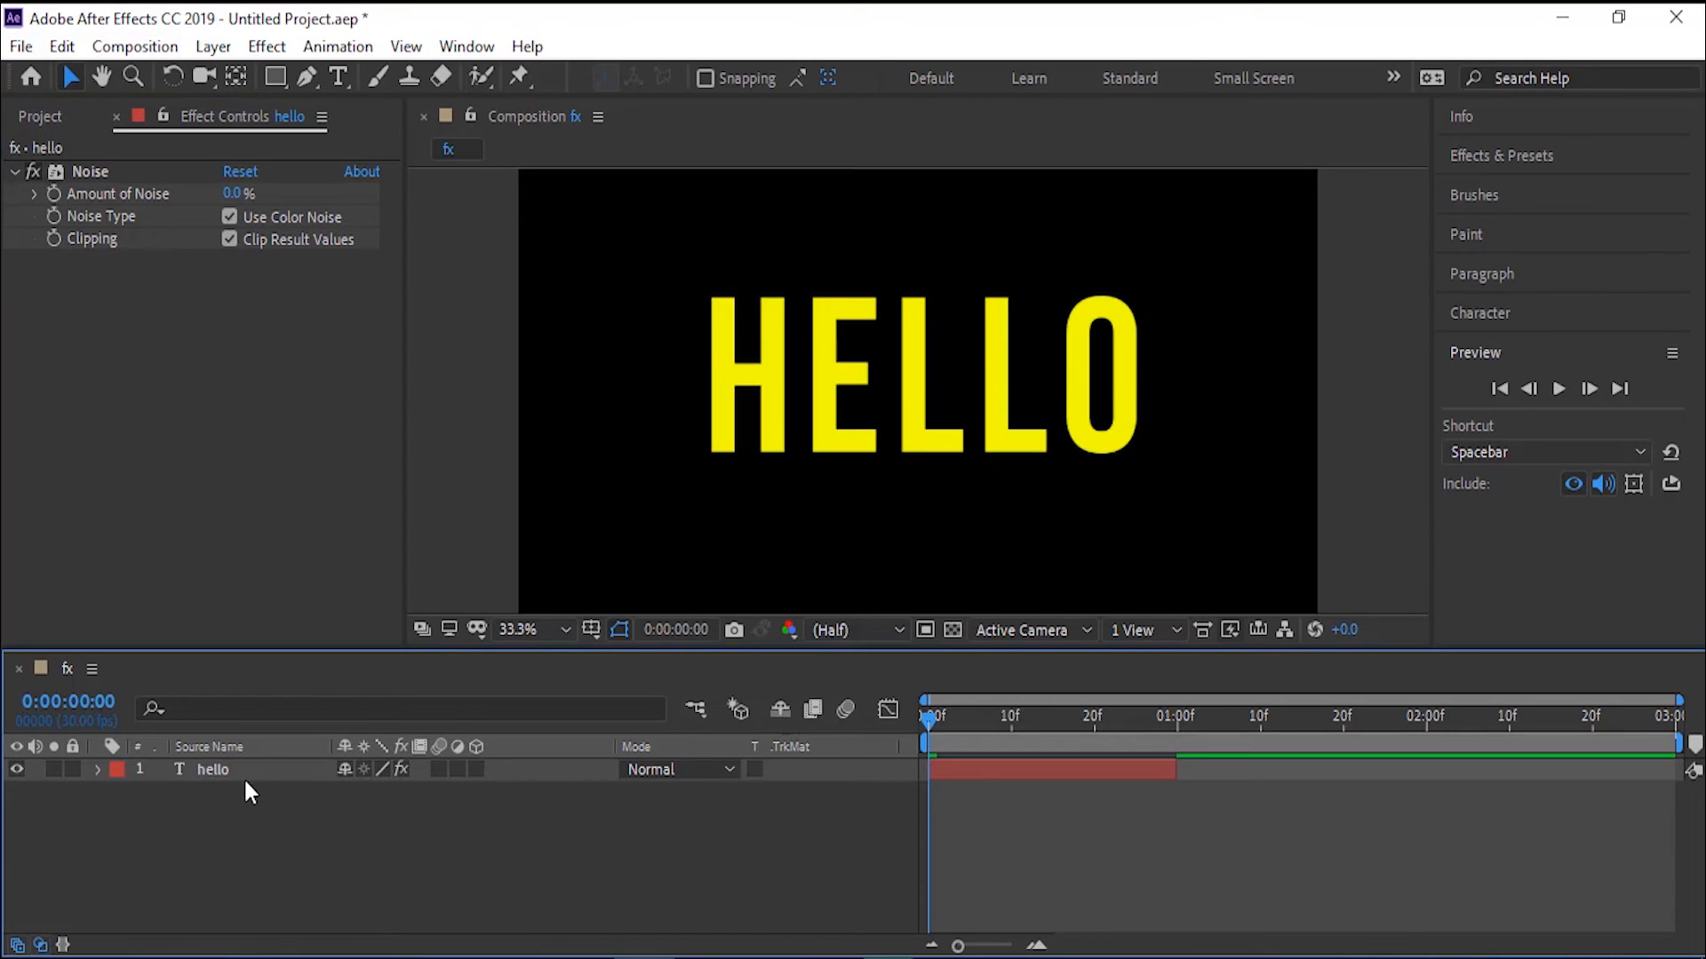
# Step: Duplicate the hello layer together with its Noise effect
pyautogui.click(244, 773)
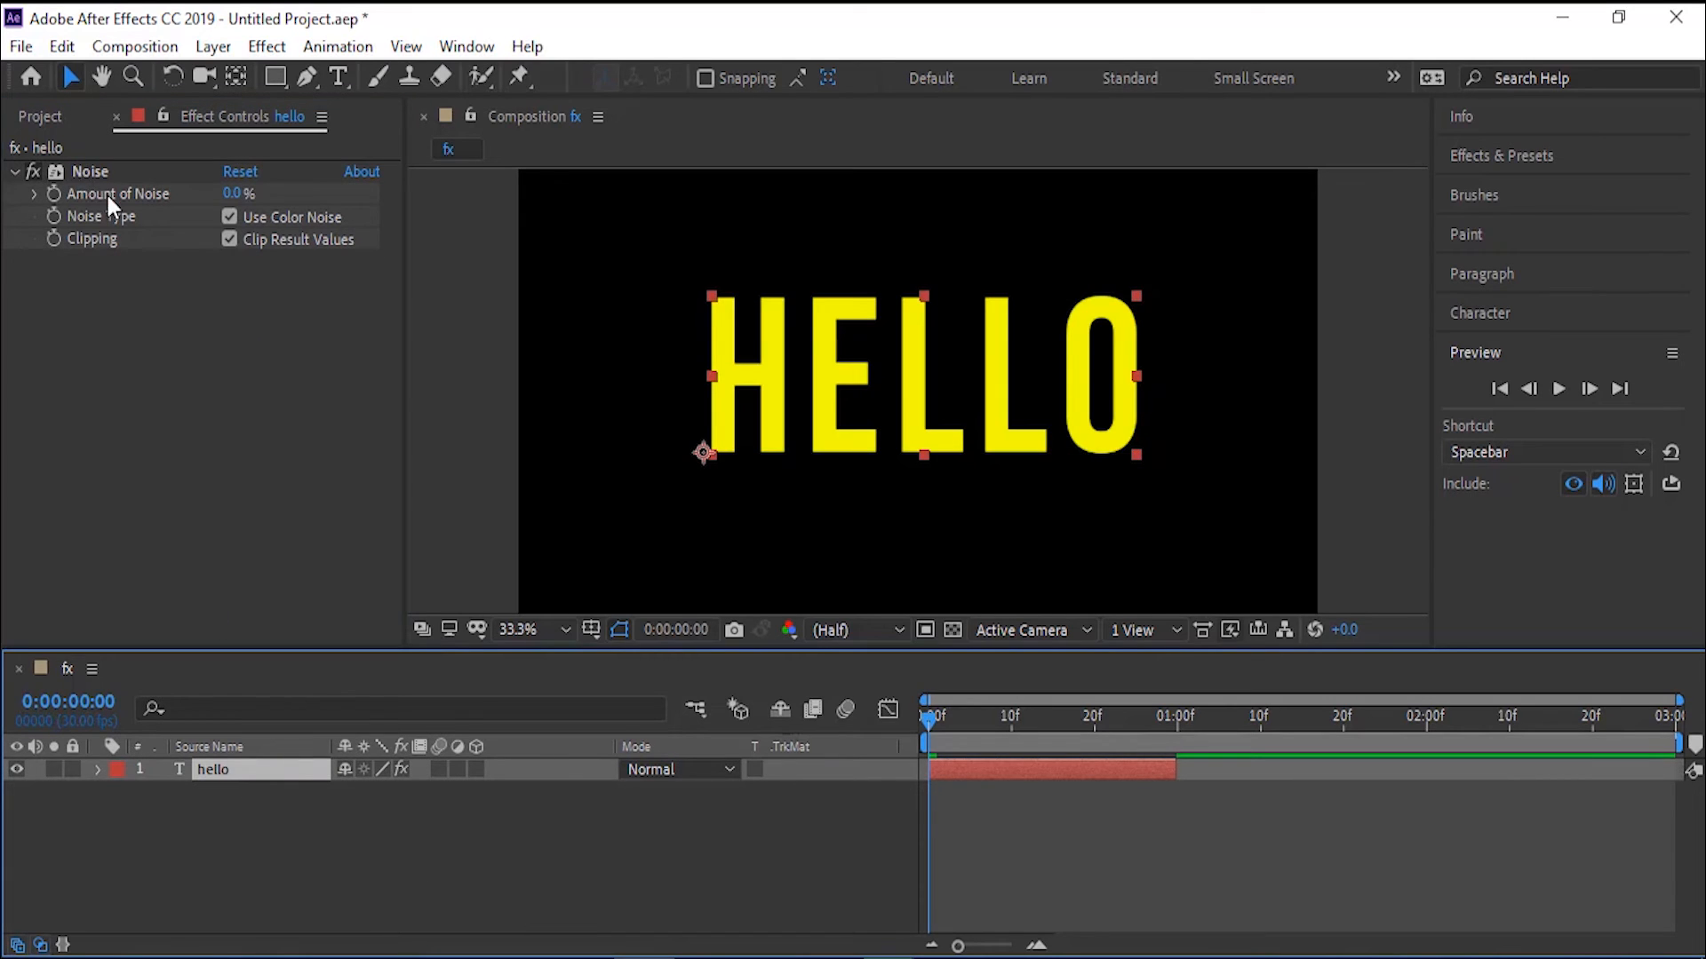
pyautogui.click(105, 168)
pyautogui.click(305, 800)
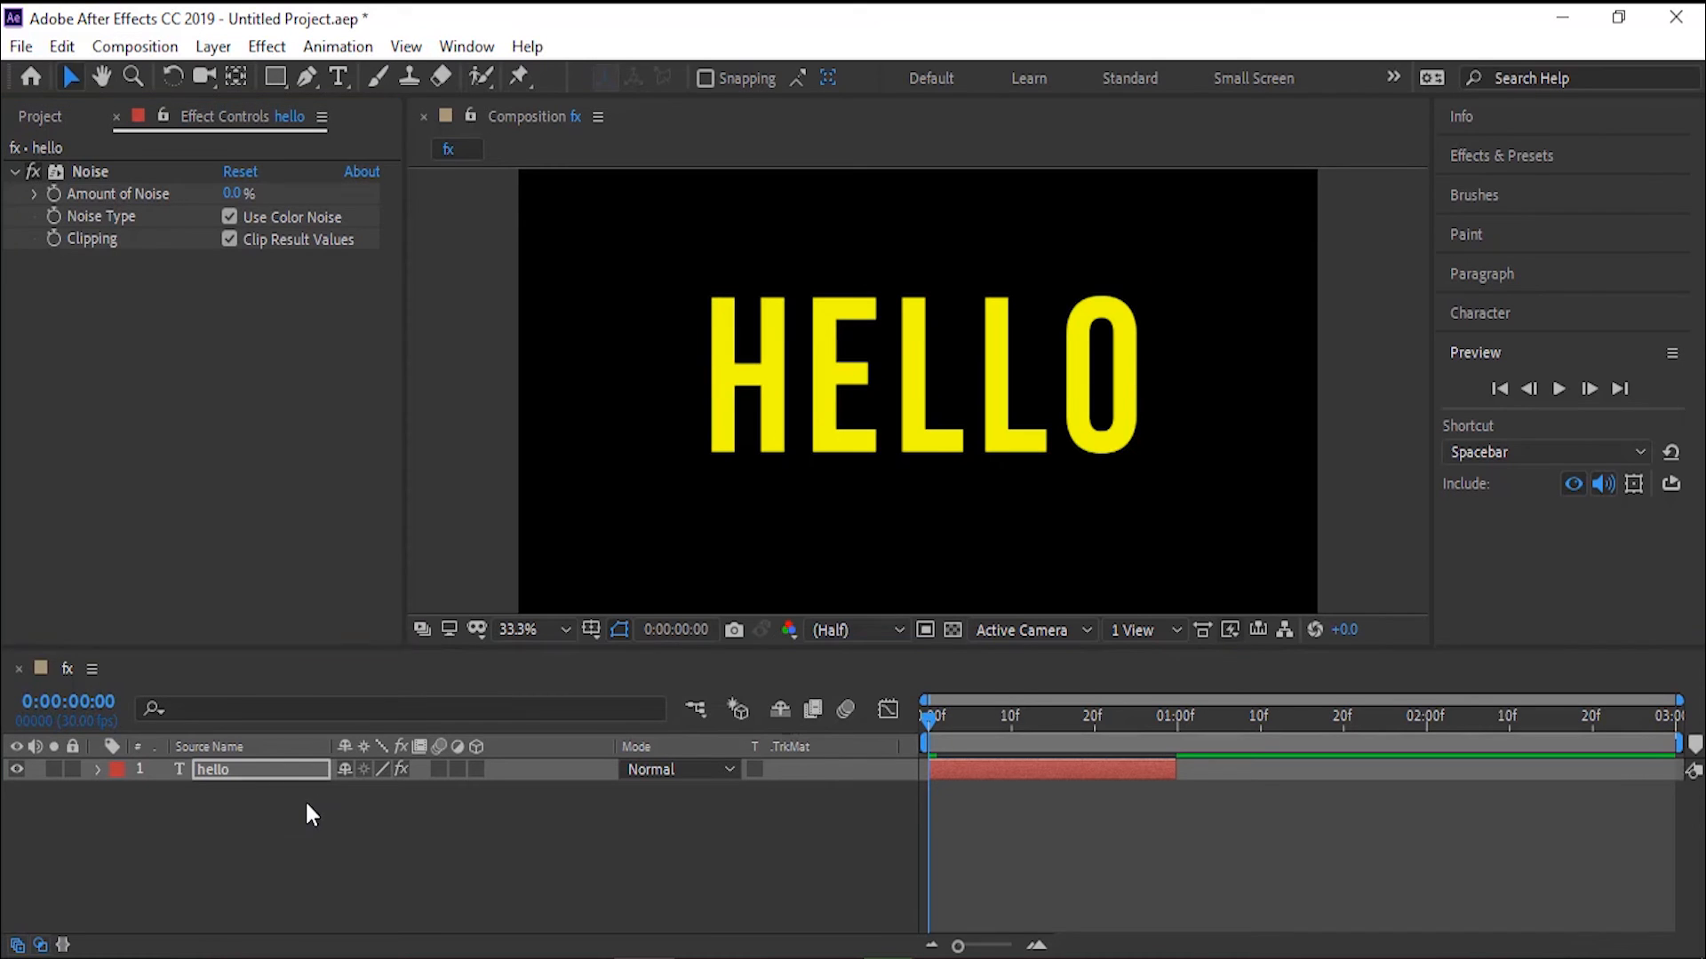
pyautogui.click(227, 769)
pyautogui.hotkey('ctrl', 'd')
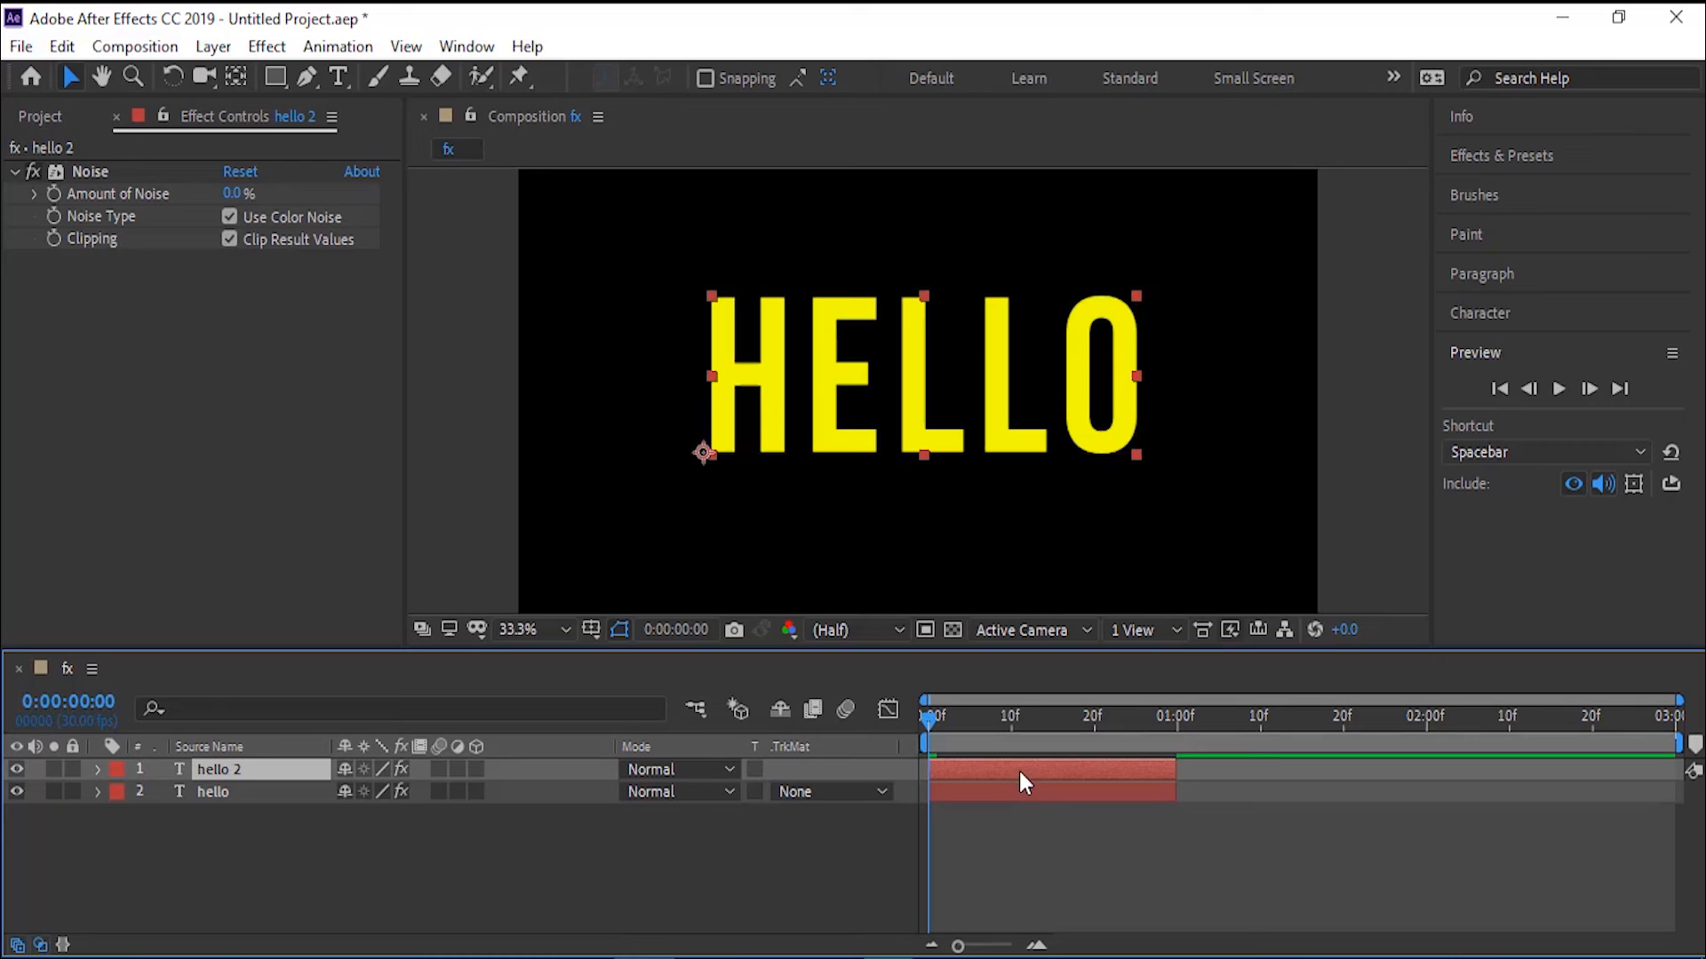
# Step: Extend the hello layer's bar to about 1:19 and shift the hello 2 bar to start where it ends
pyautogui.moveTo(1175, 795); pyautogui.dragTo(1337, 793)
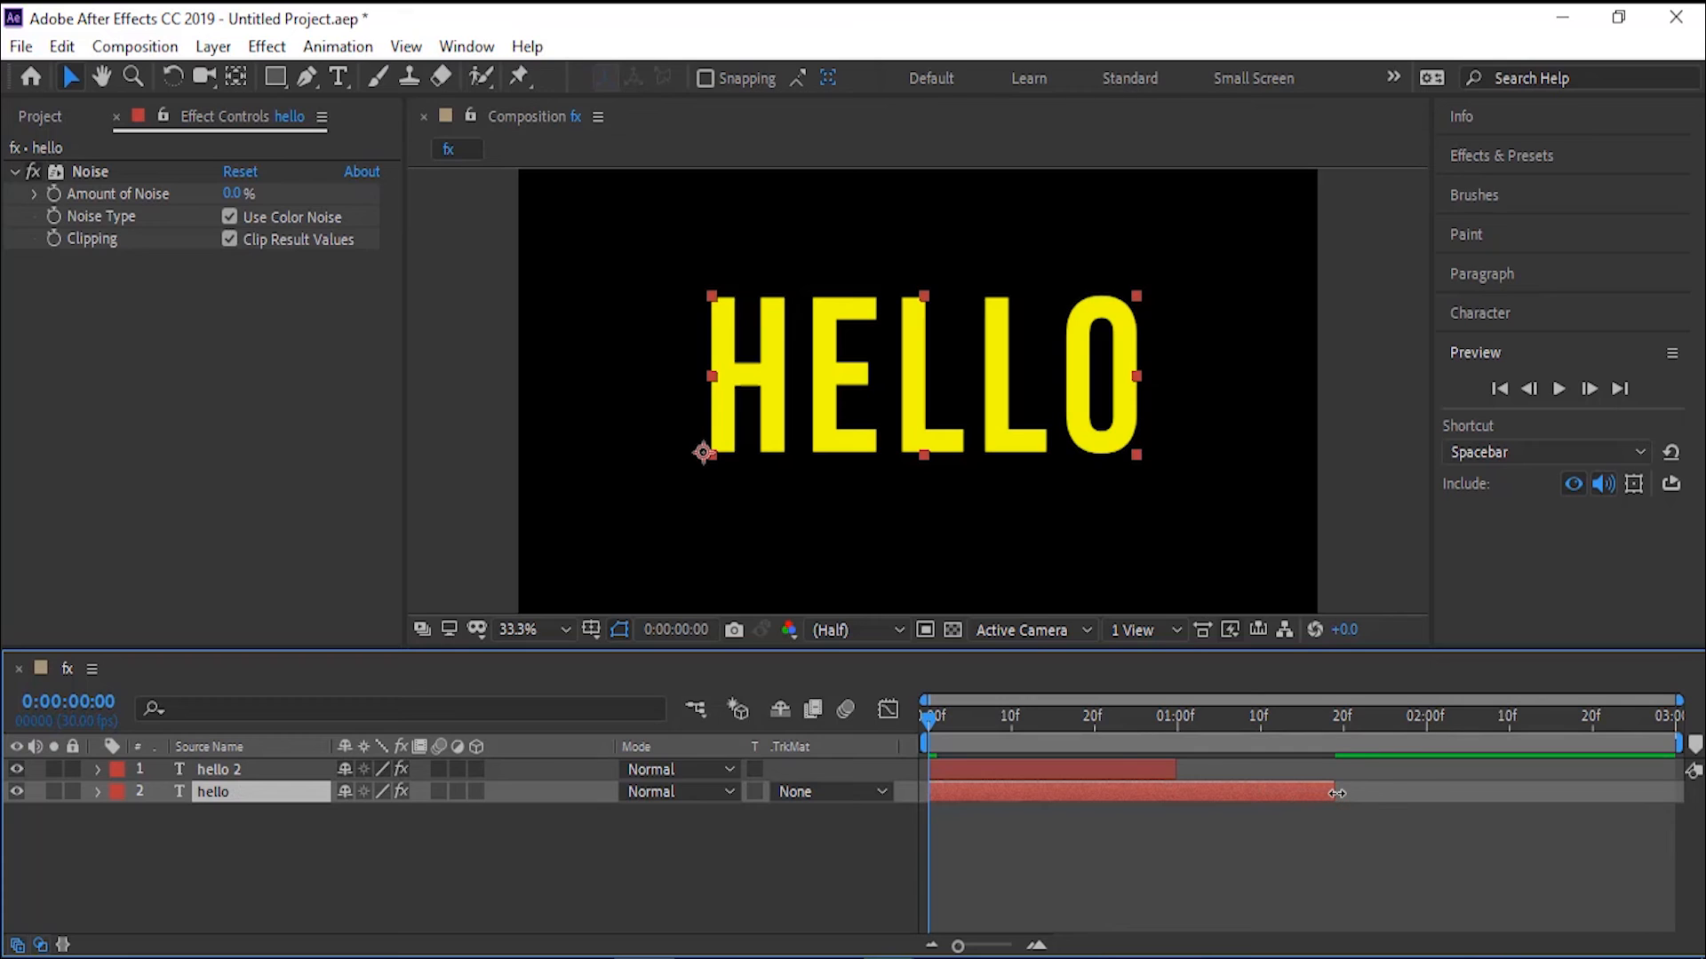
pyautogui.moveTo(1104, 767); pyautogui.dragTo(1683, 768)
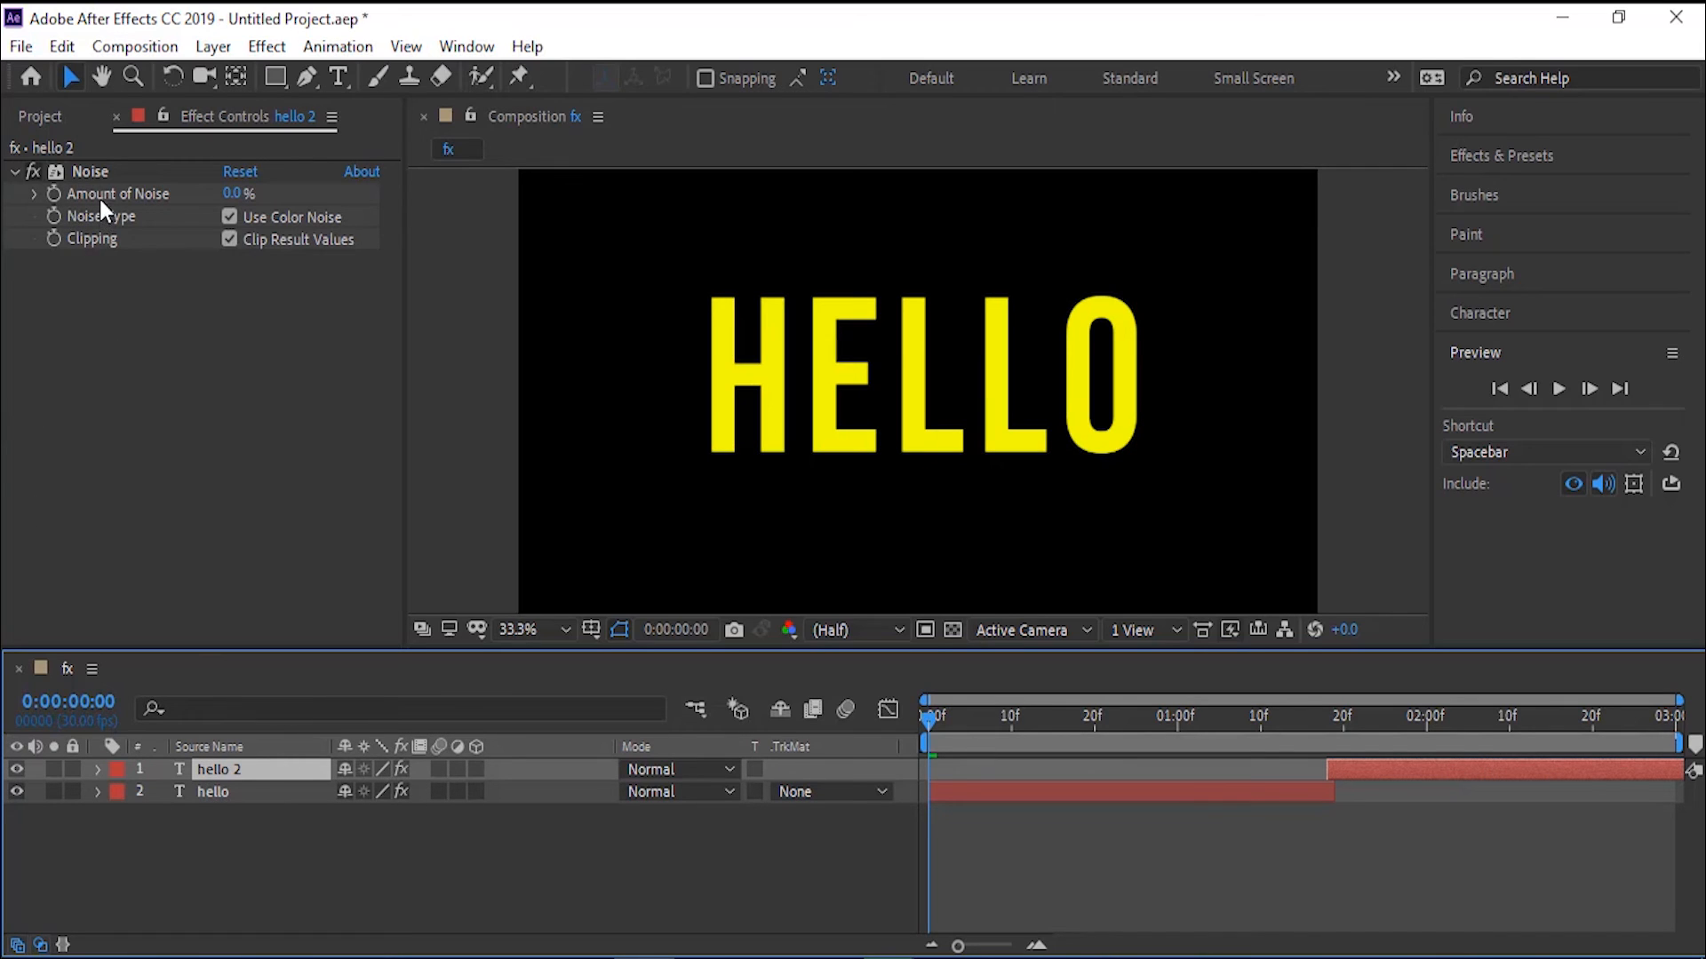
# Step: Set the Amount of Noise of the hello 2 layer to 100%
pyautogui.click(232, 195)
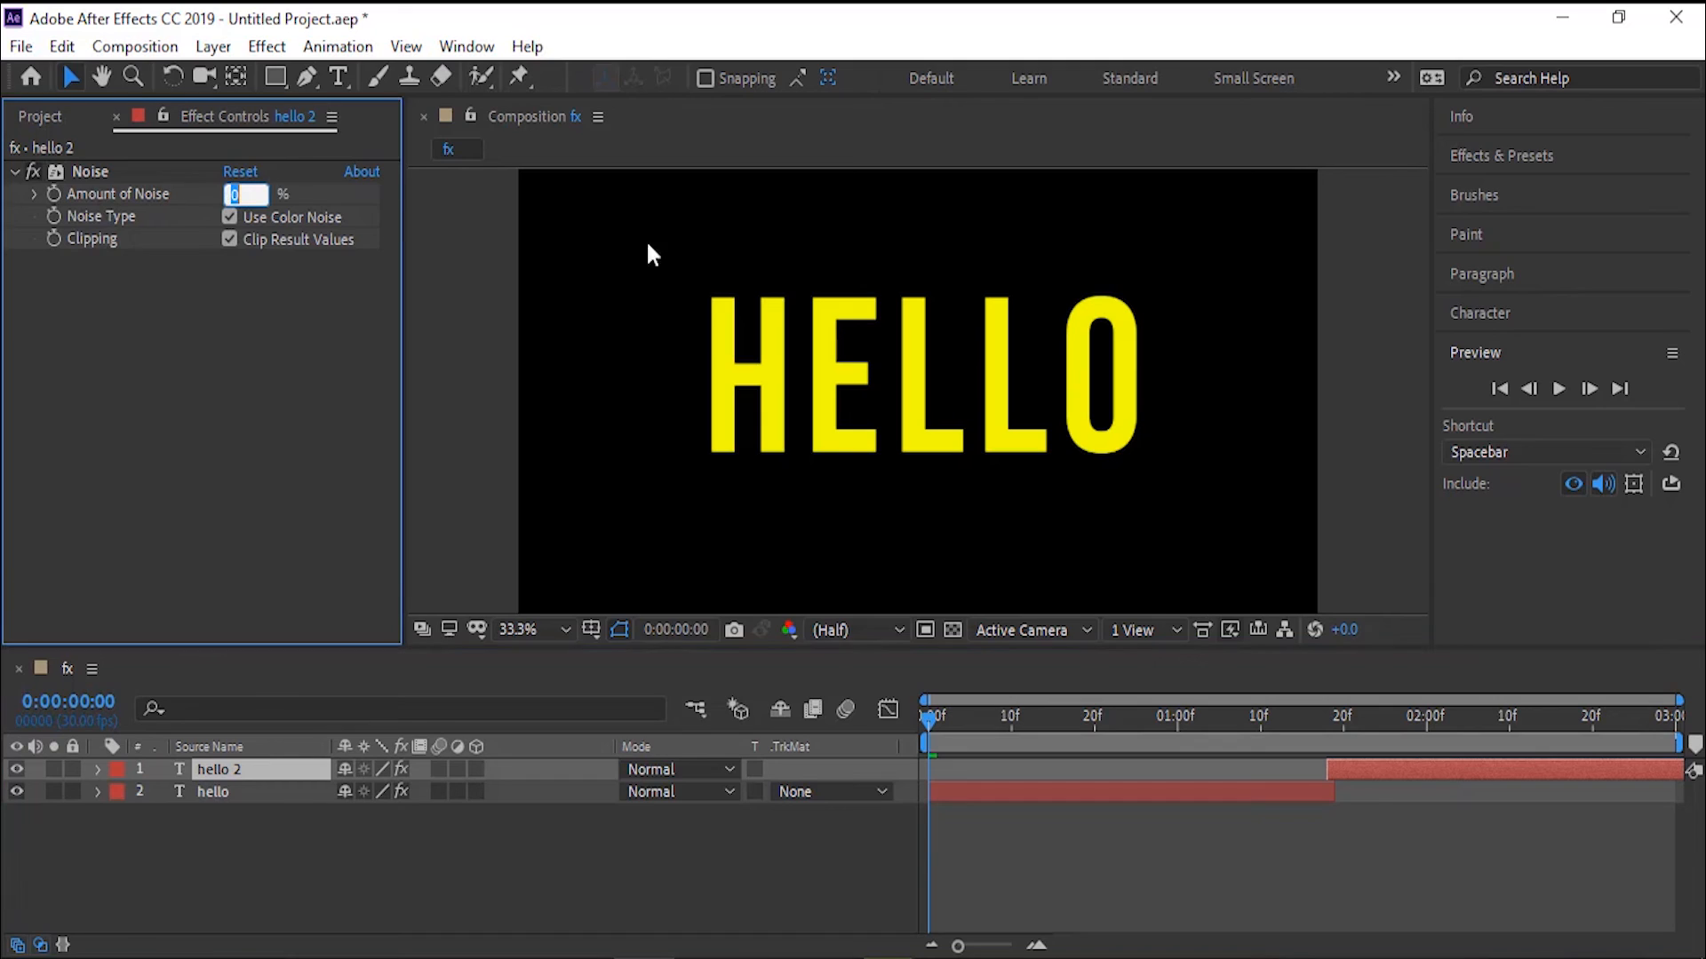
pyautogui.write('100')
pyautogui.press('Return')
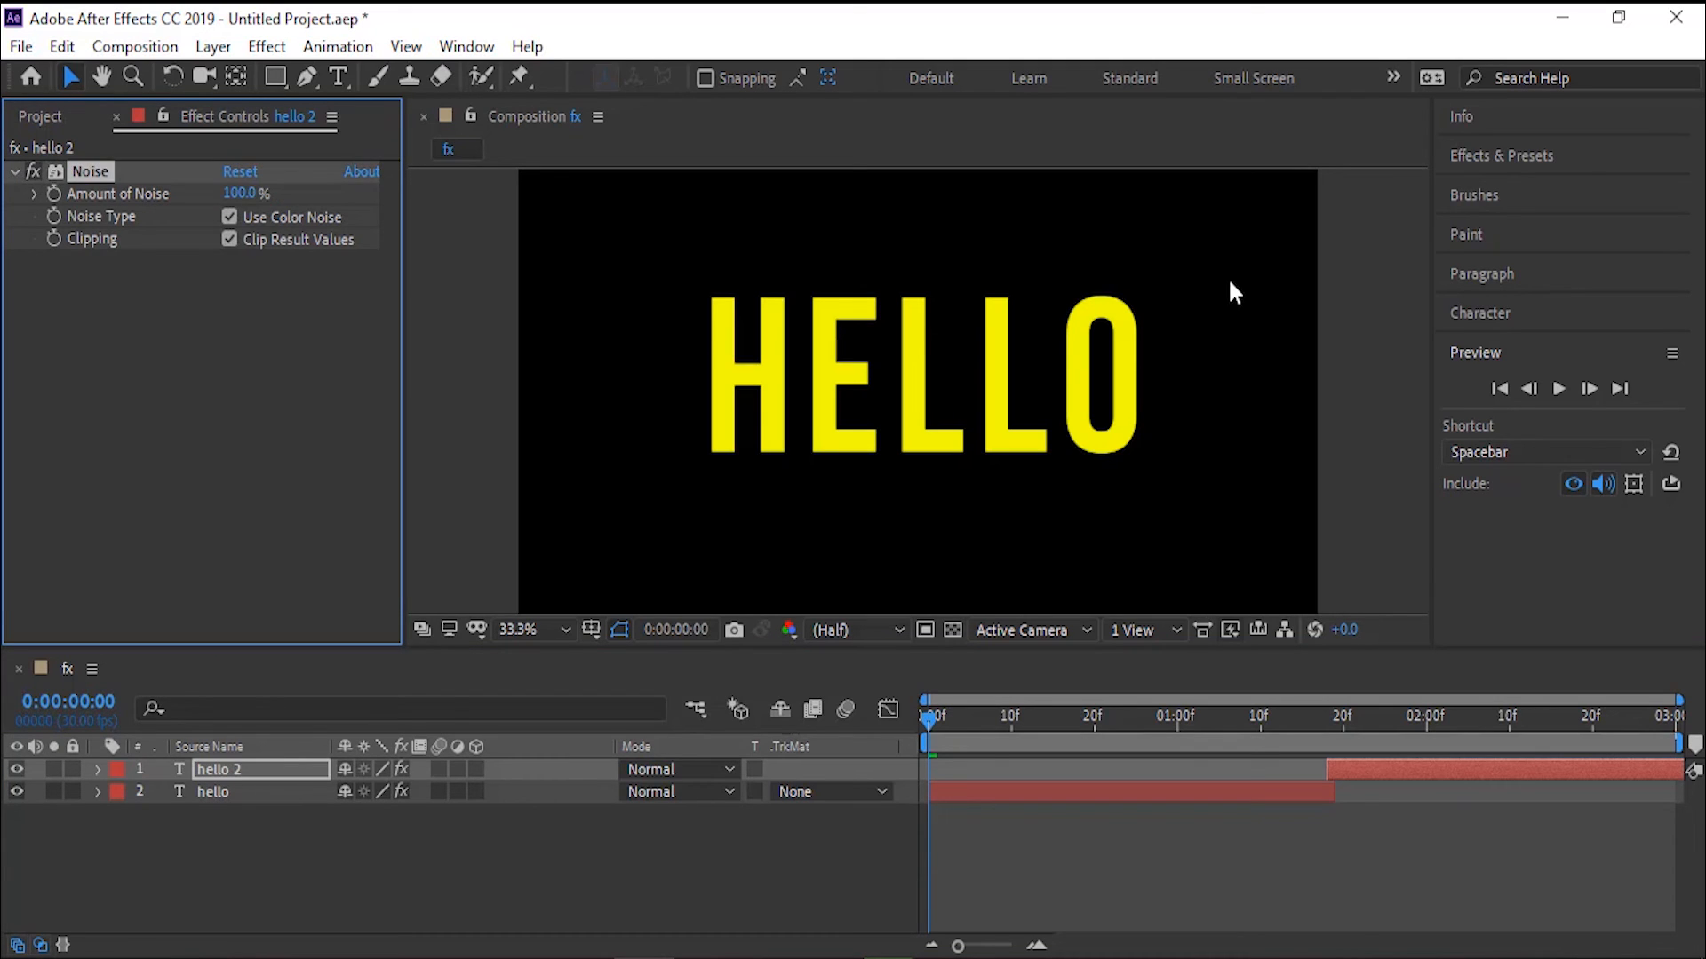
# Step: Check the noisy text with the playhead at 2:00, and preview the noise change from 0:00 before stopping playback
pyautogui.moveTo(928, 717); pyautogui.dragTo(1430, 757)
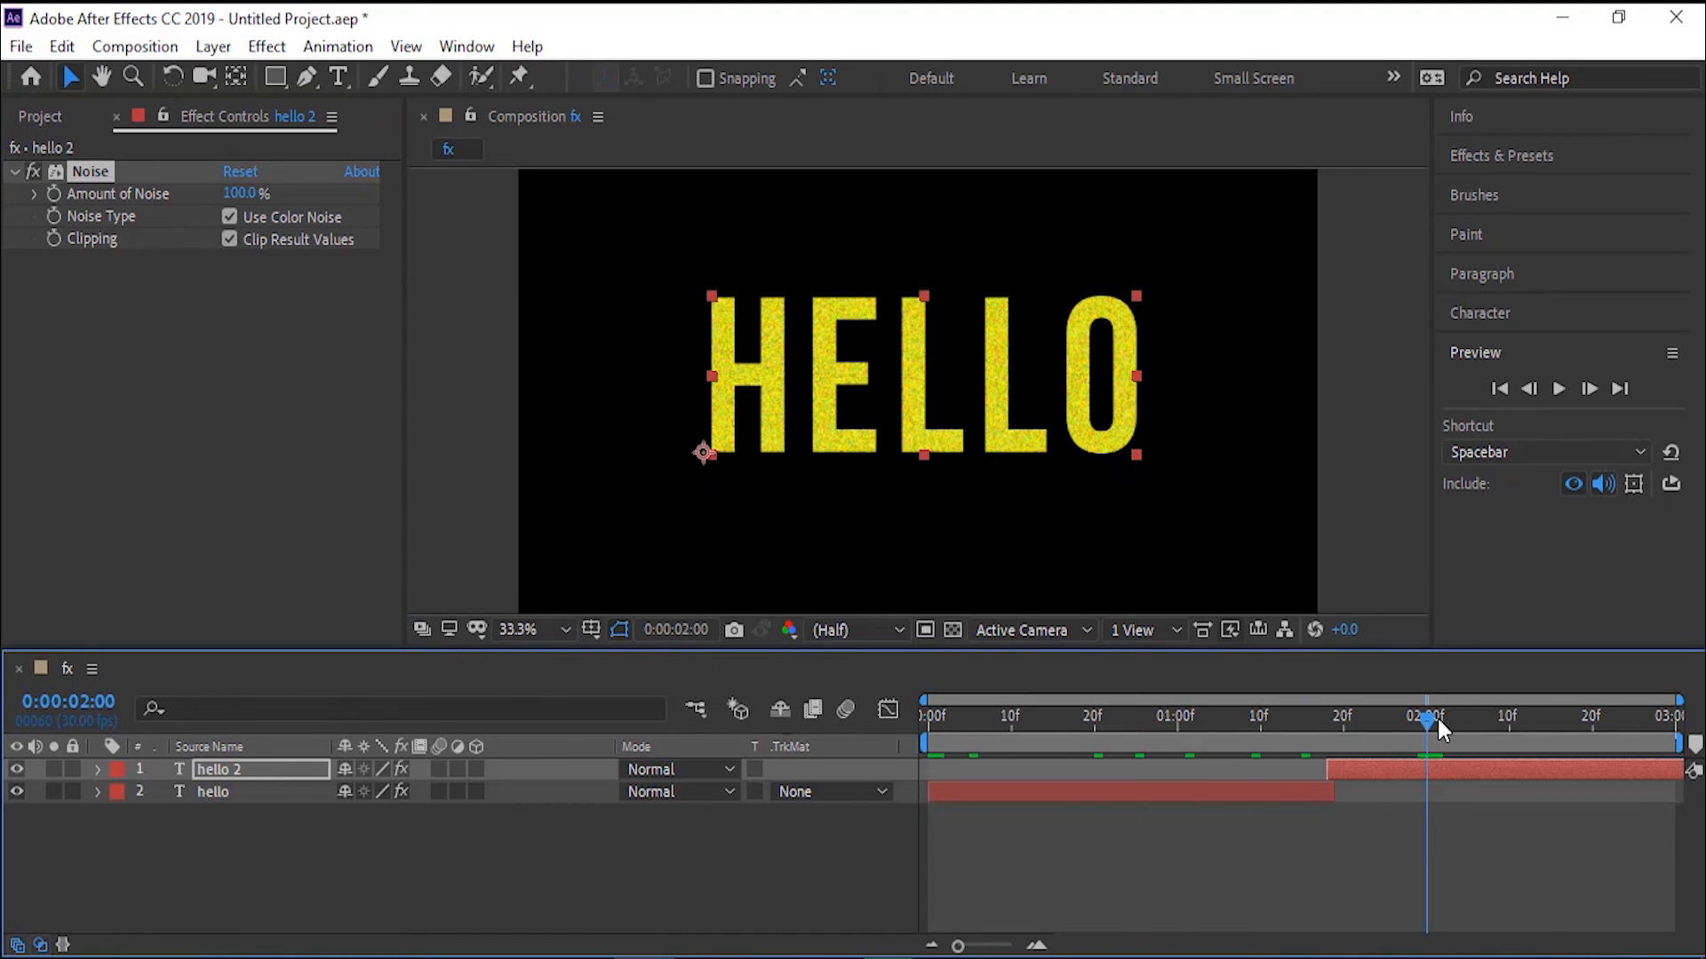
pyautogui.moveTo(1430, 712); pyautogui.dragTo(815, 712)
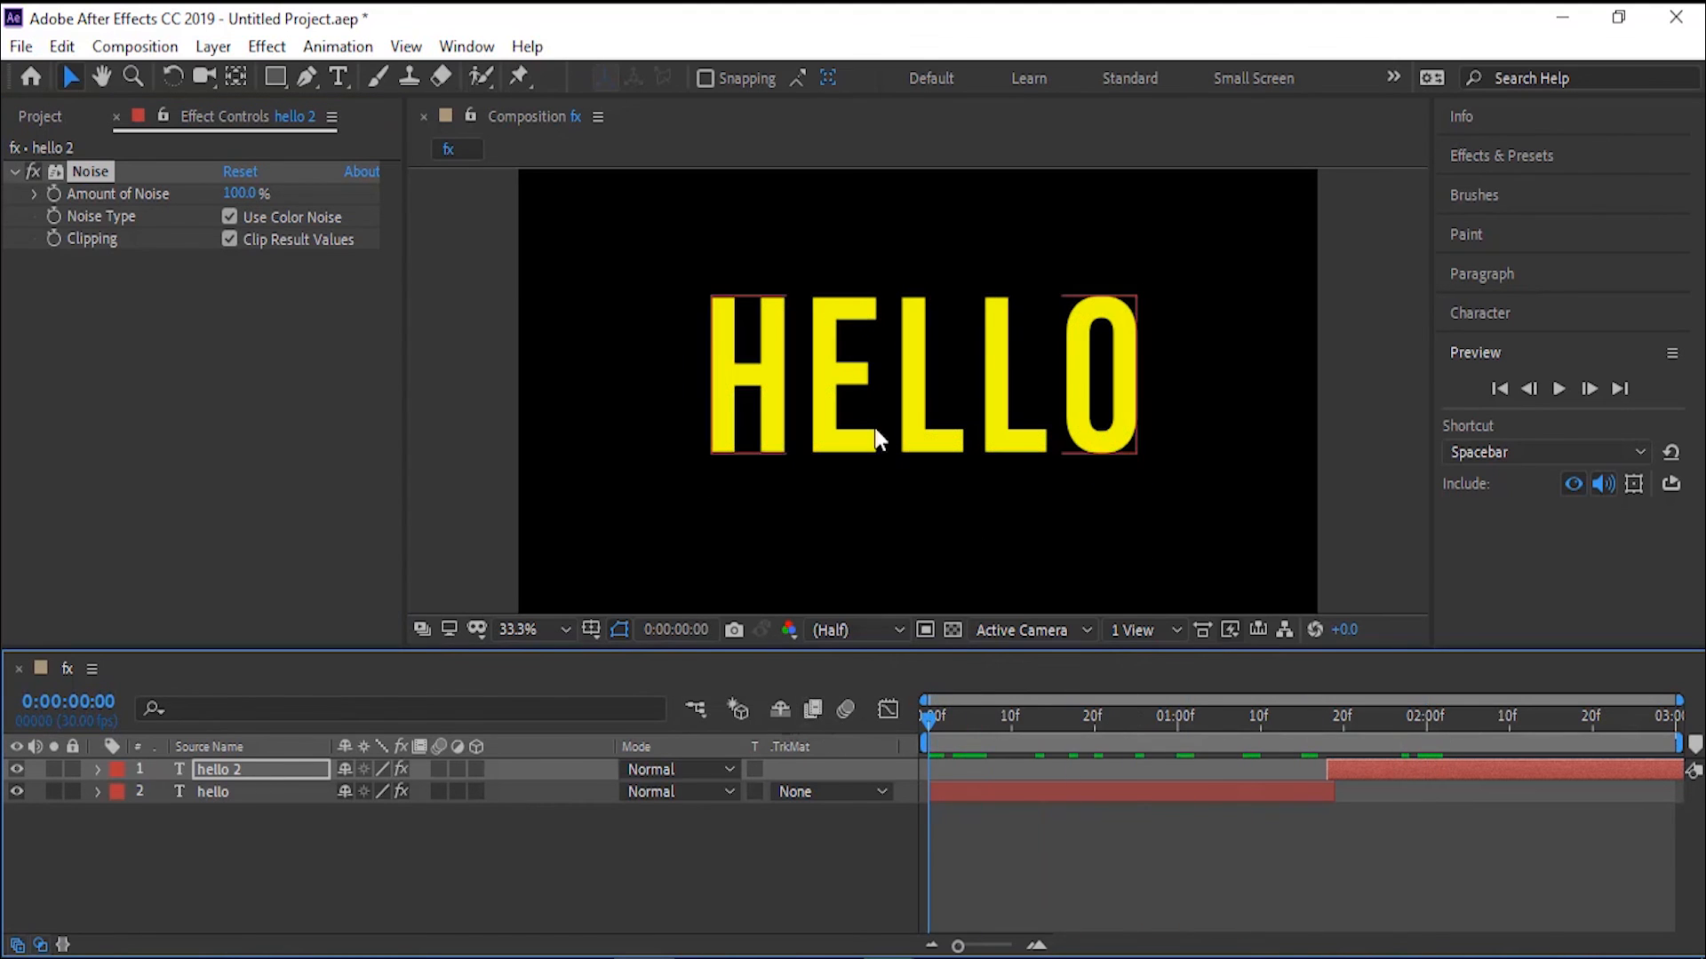
pyautogui.click(1561, 519)
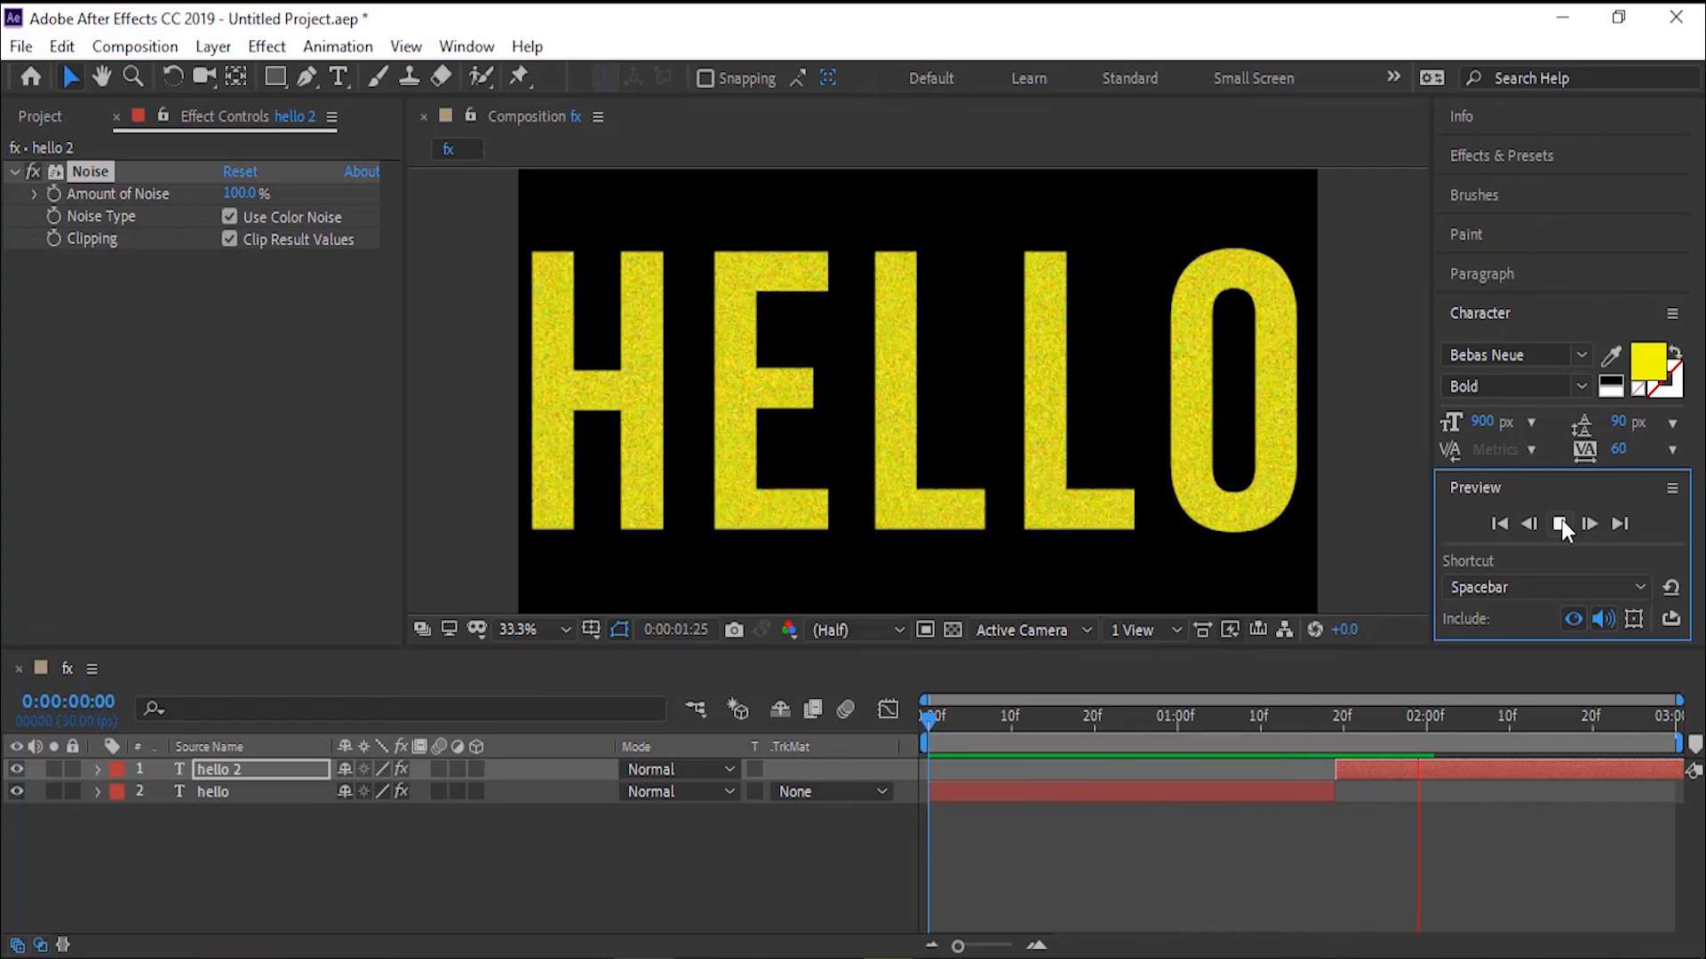
pyautogui.click(1560, 523)
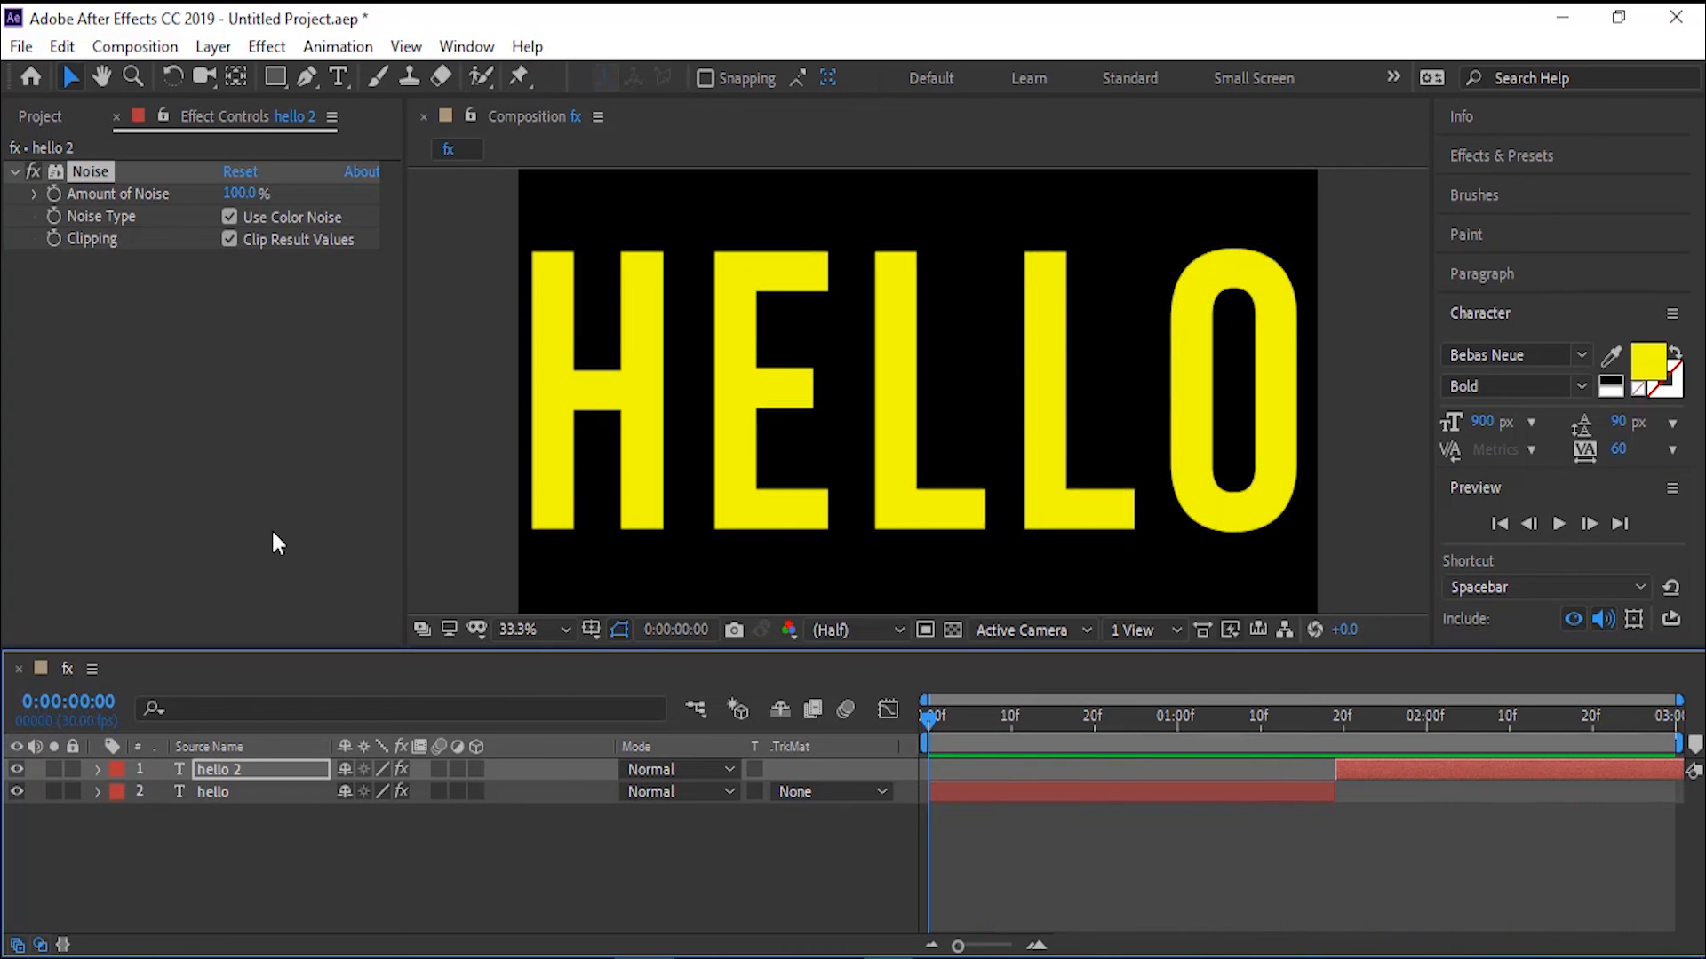